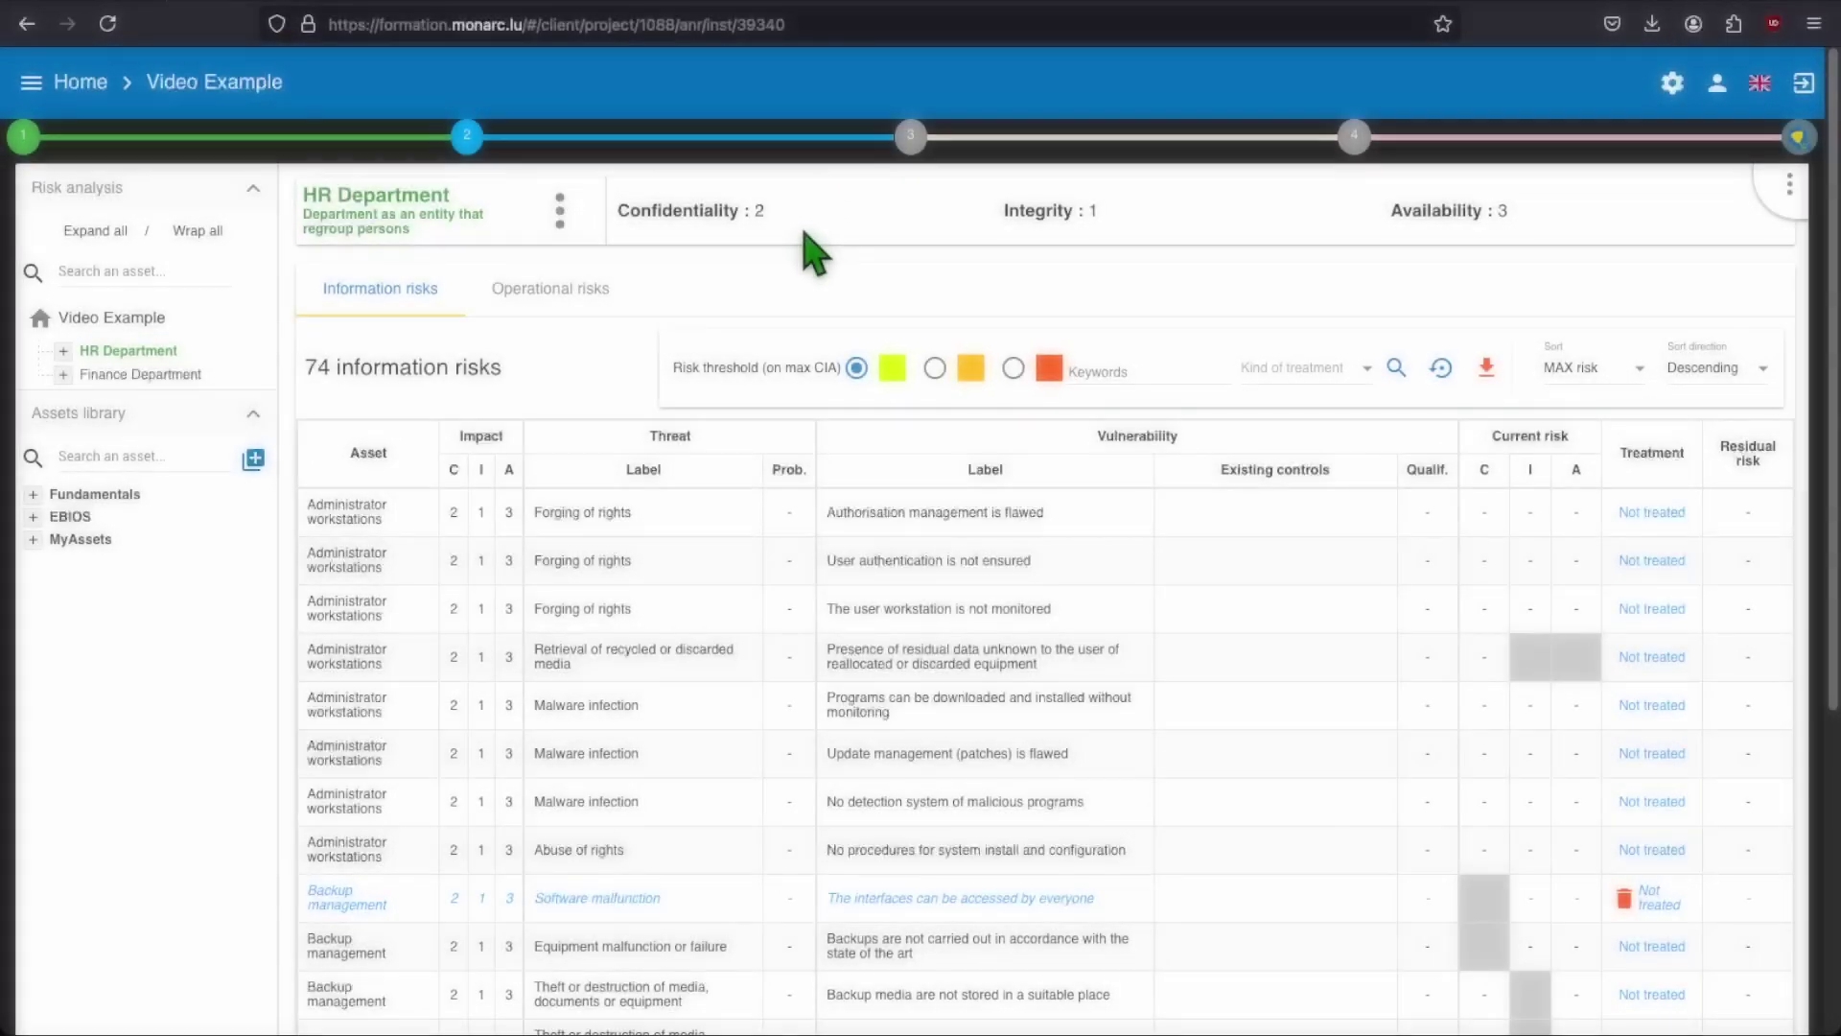
Step: Dismiss the evaluation and treatment overview and list the Video Example analysis's 90 information risks
mouse_move(477, 153)
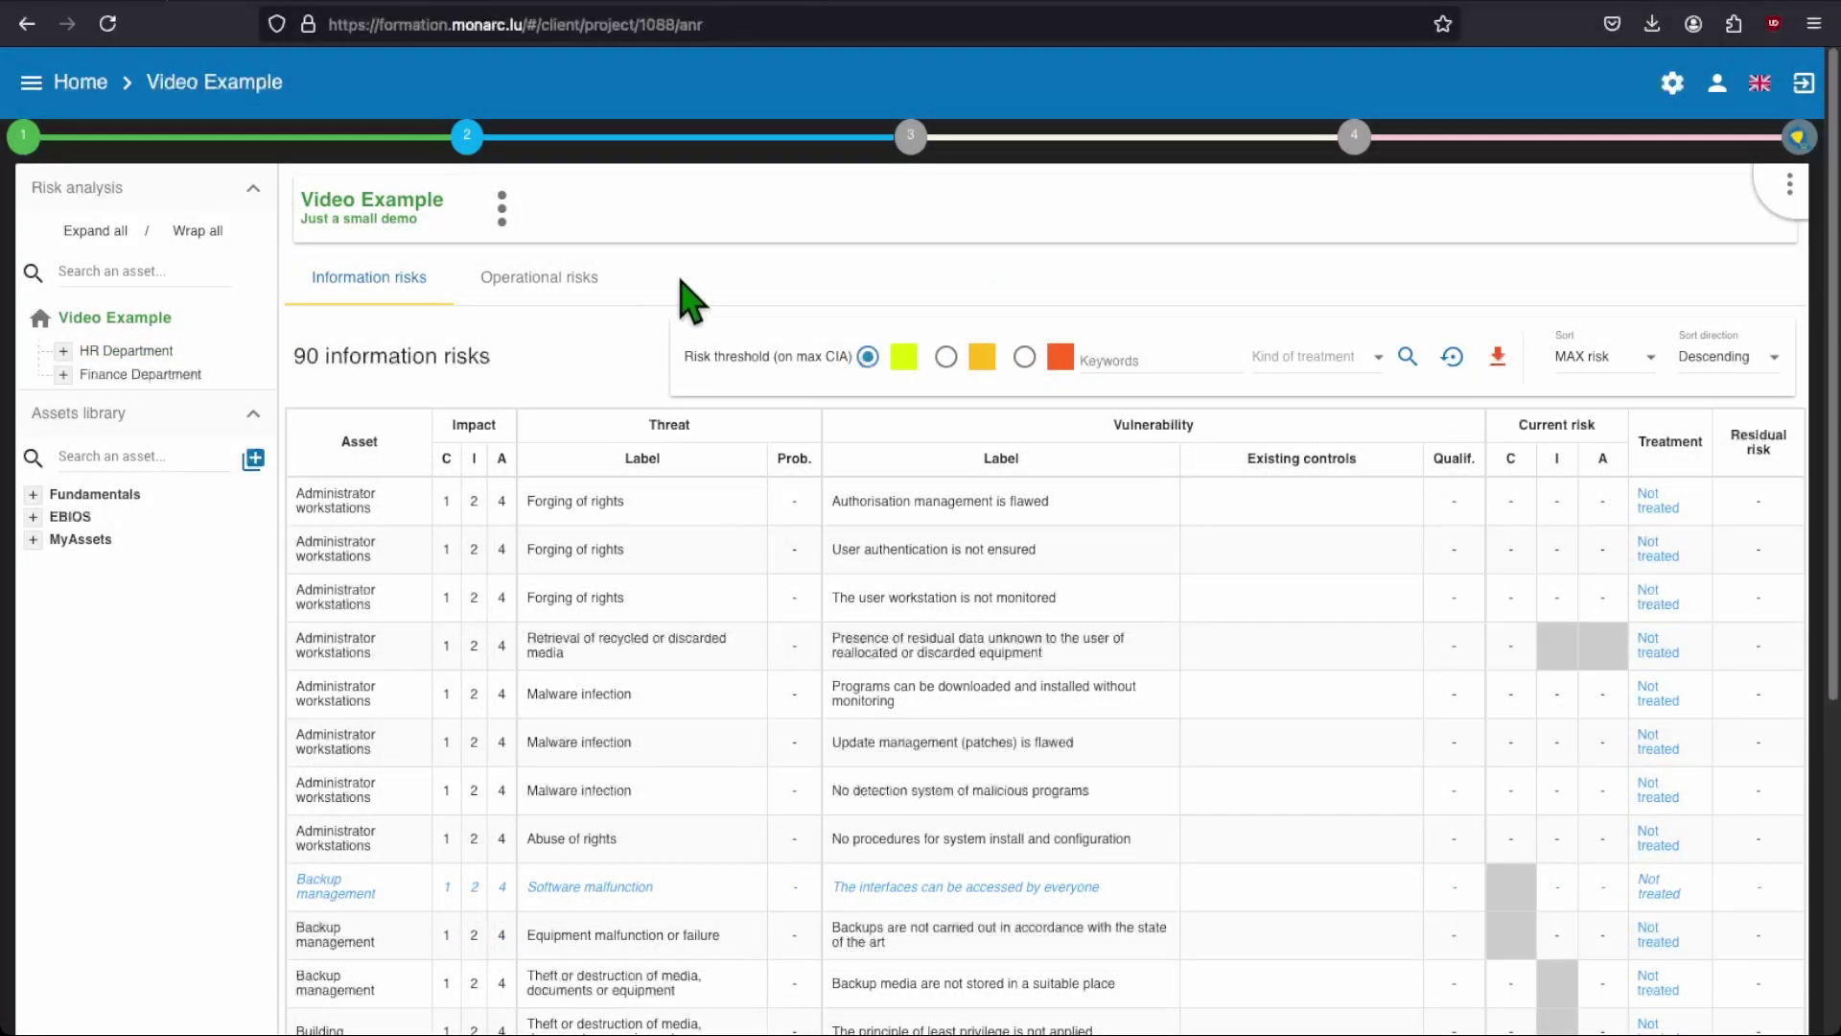
mouse_move(911, 158)
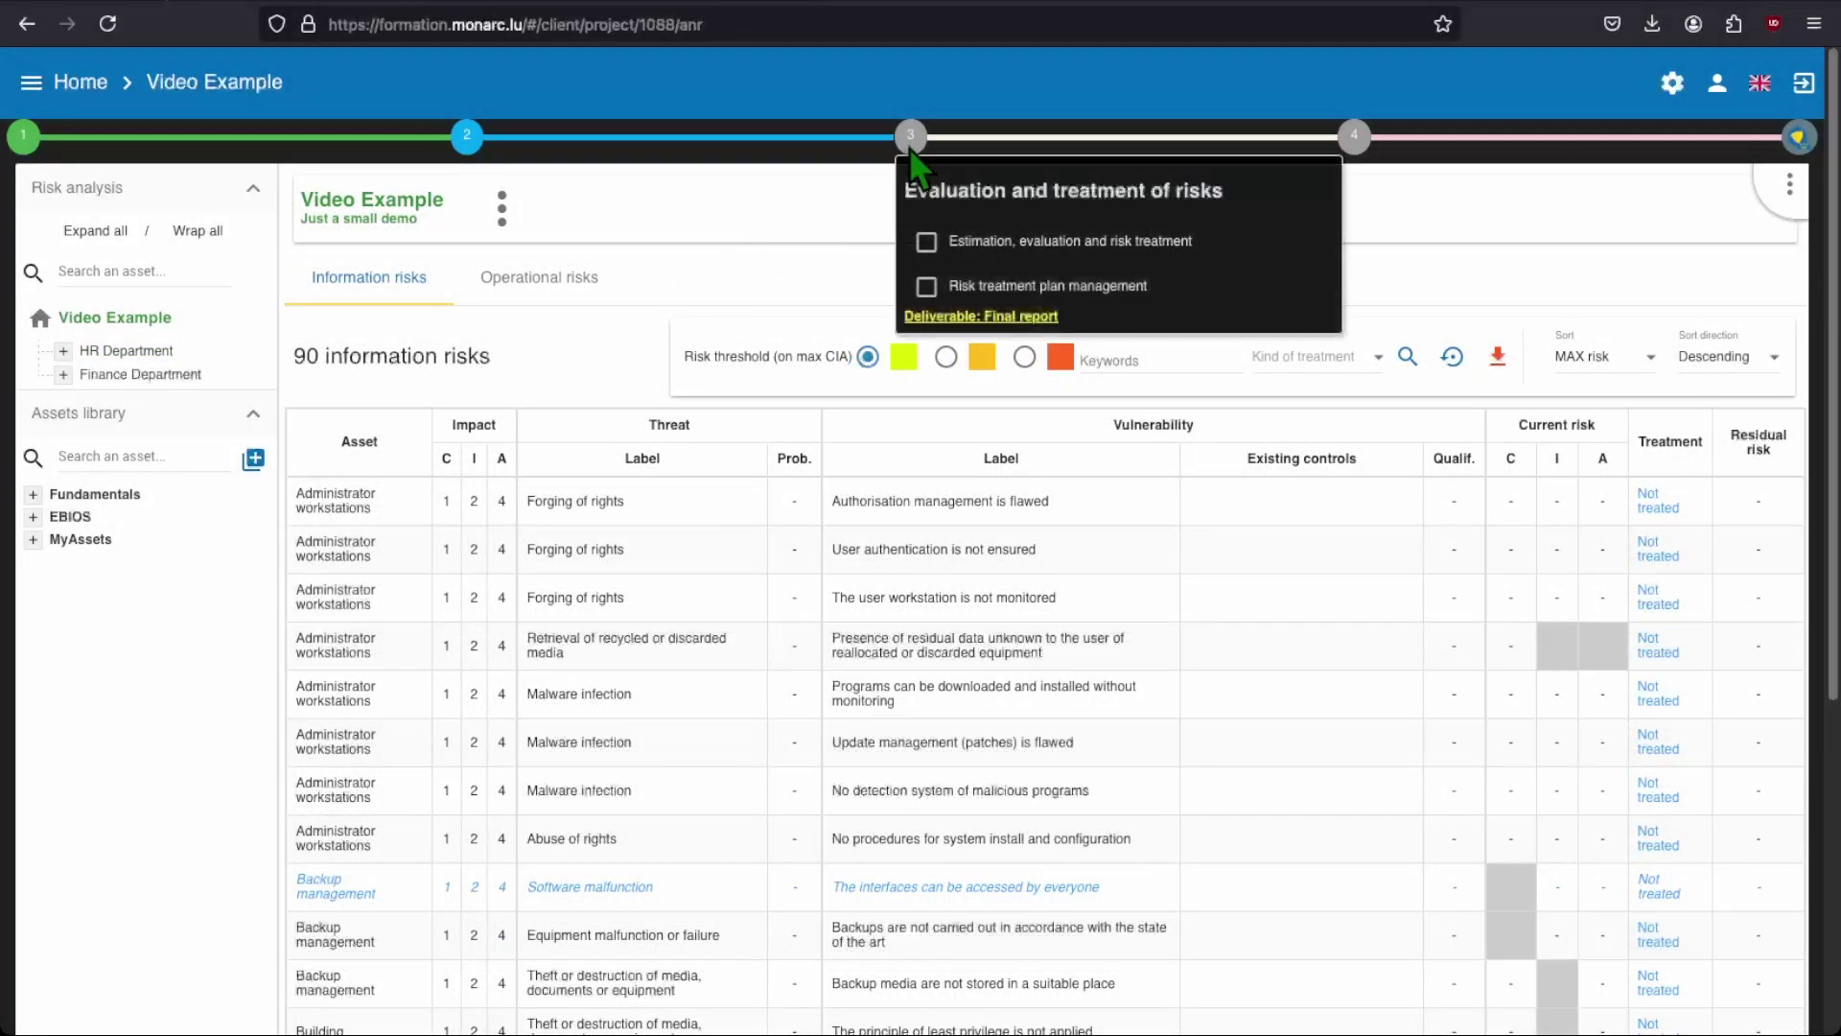
click(1147, 262)
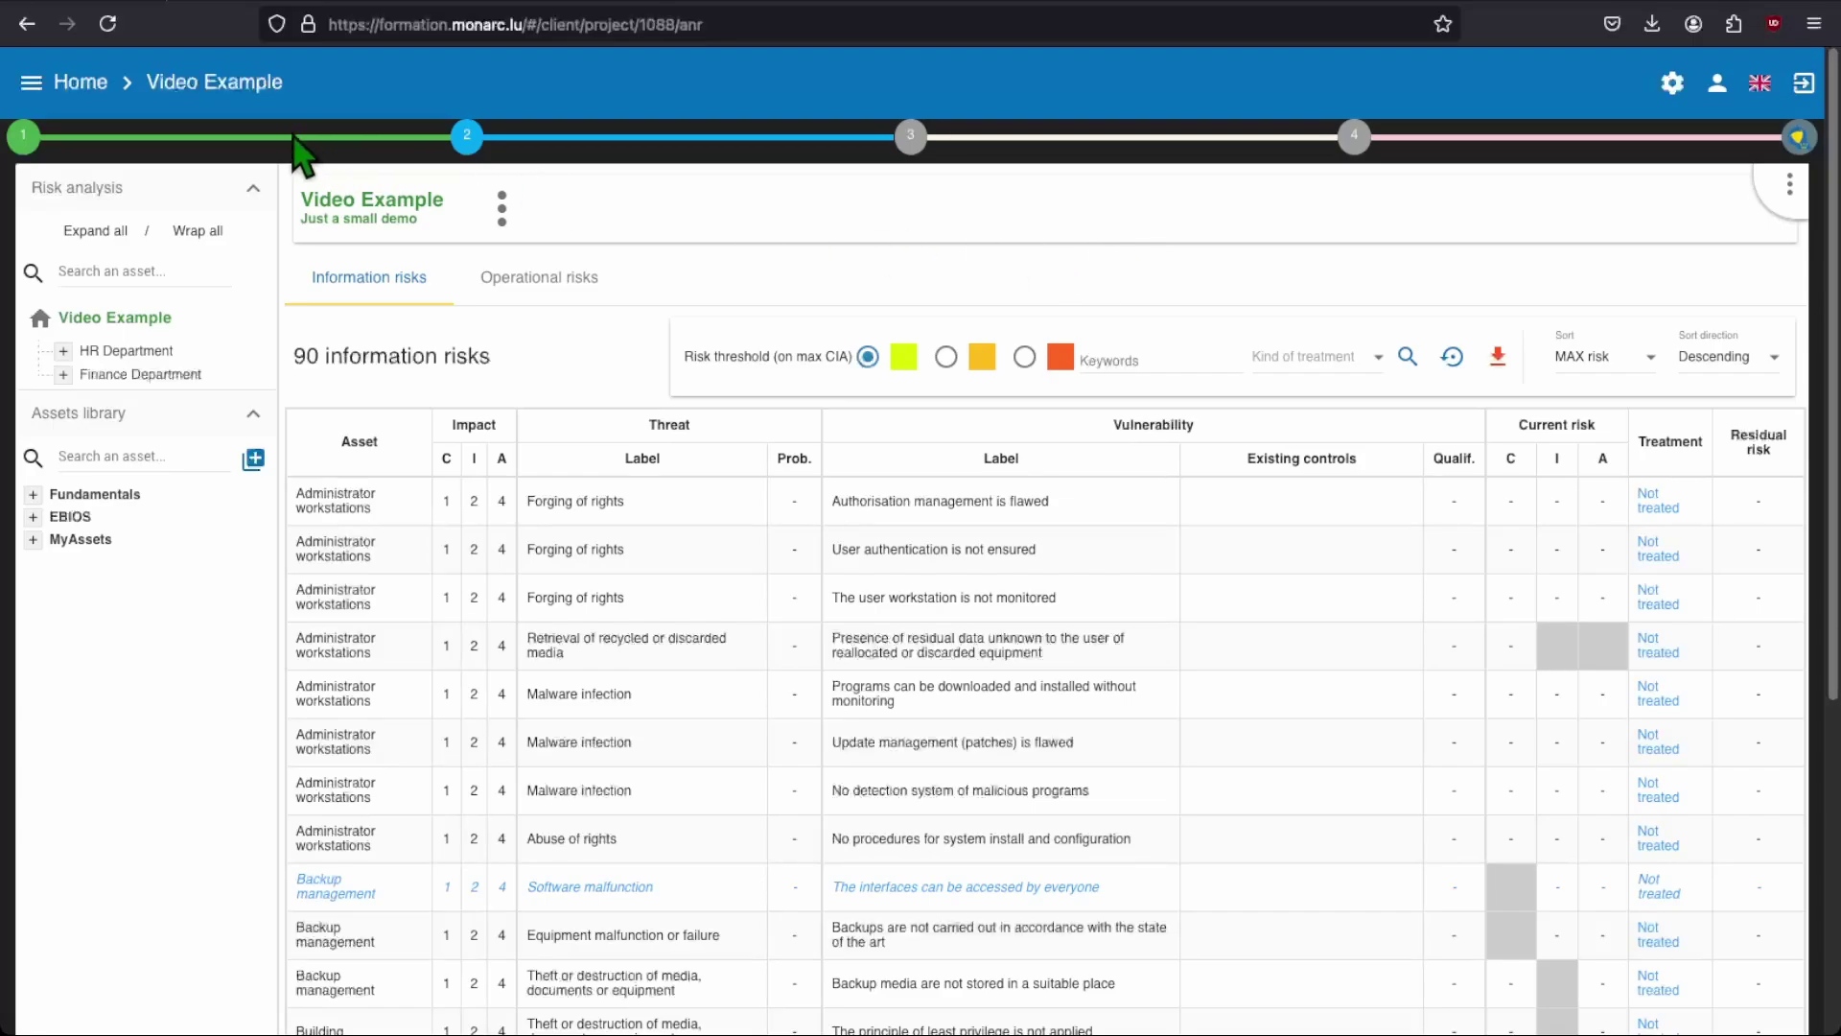
click(31, 83)
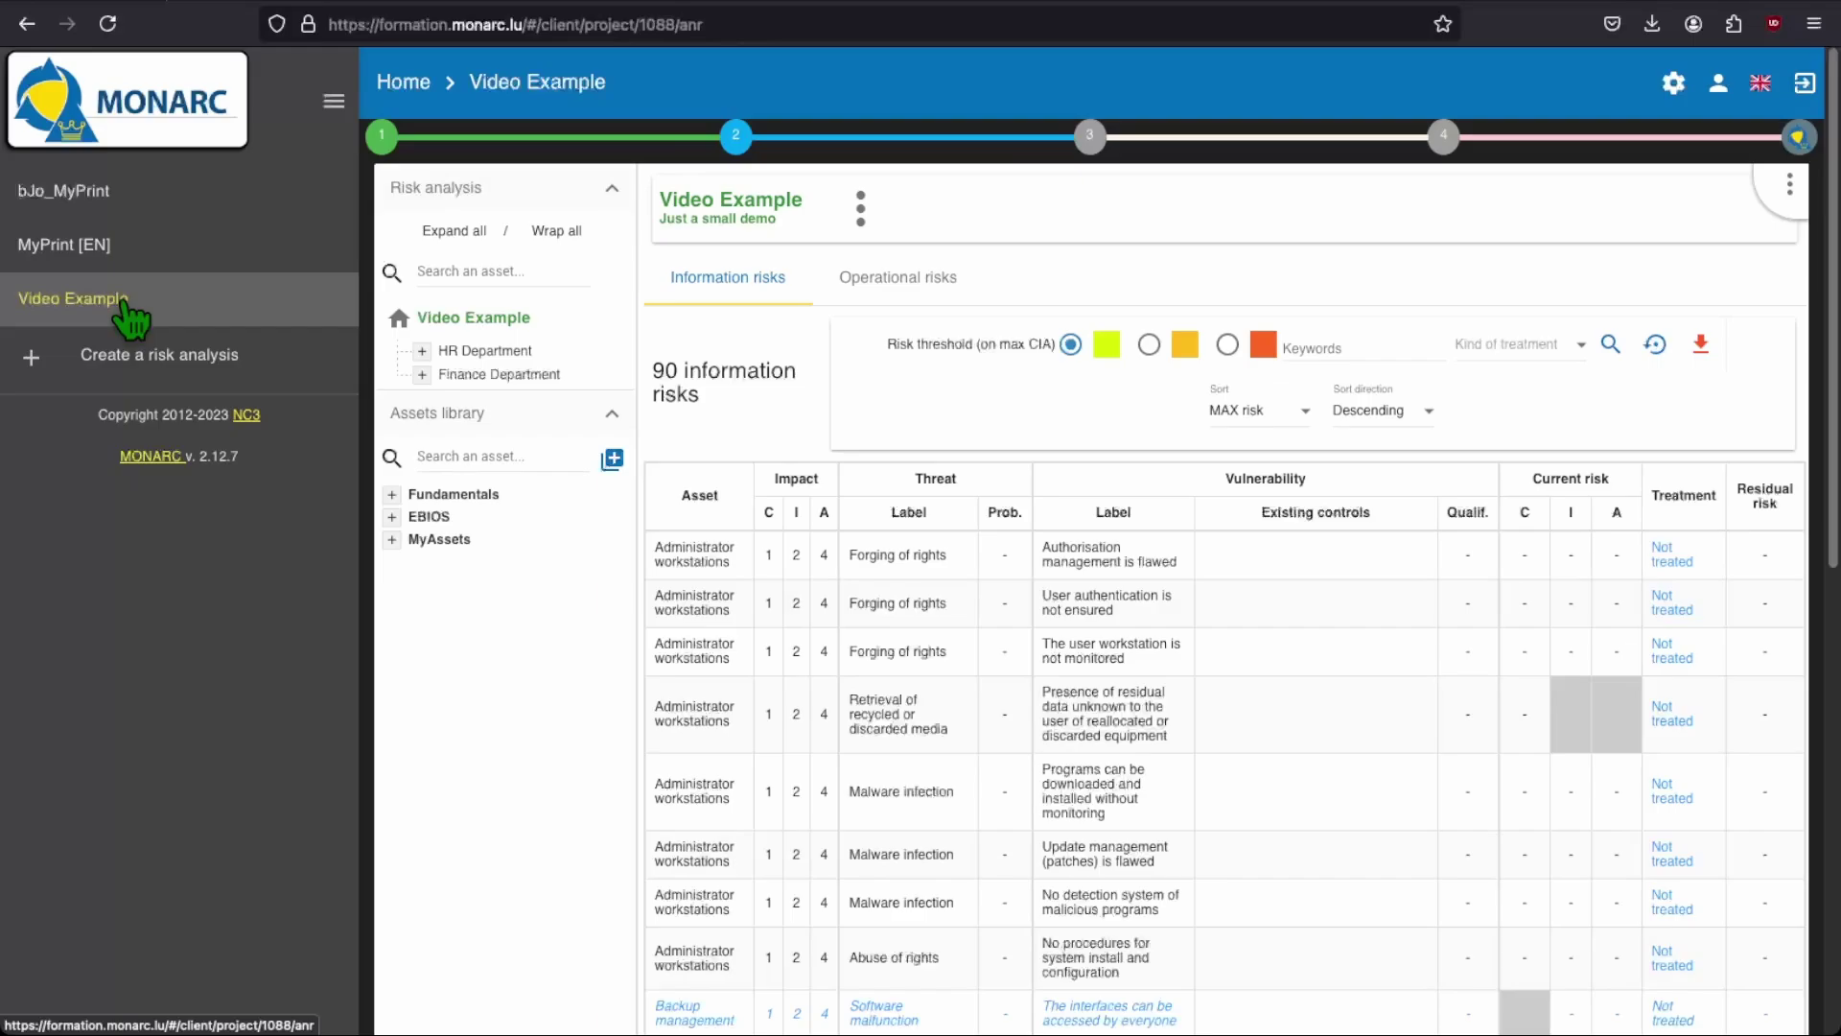
click(335, 104)
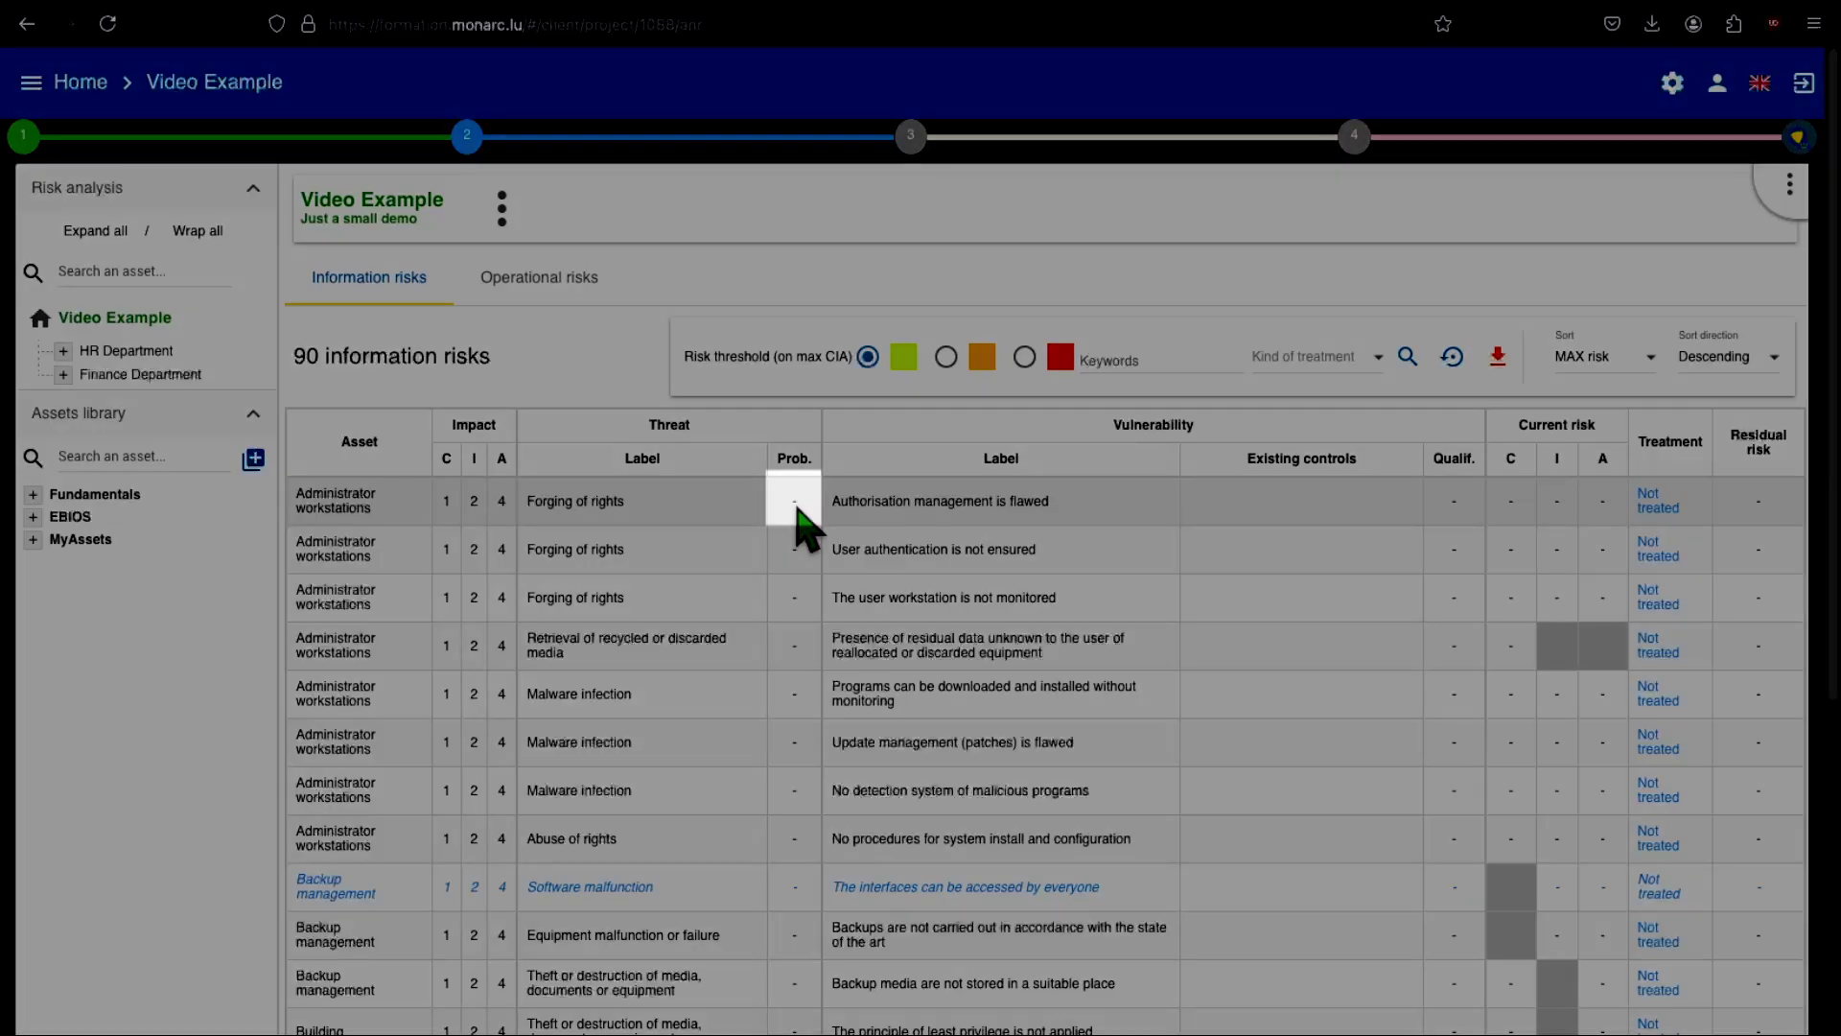
Step: Enter 3 in the Prob. cell of the first risk row, administrator workstations' Forging of rights
click(793, 502)
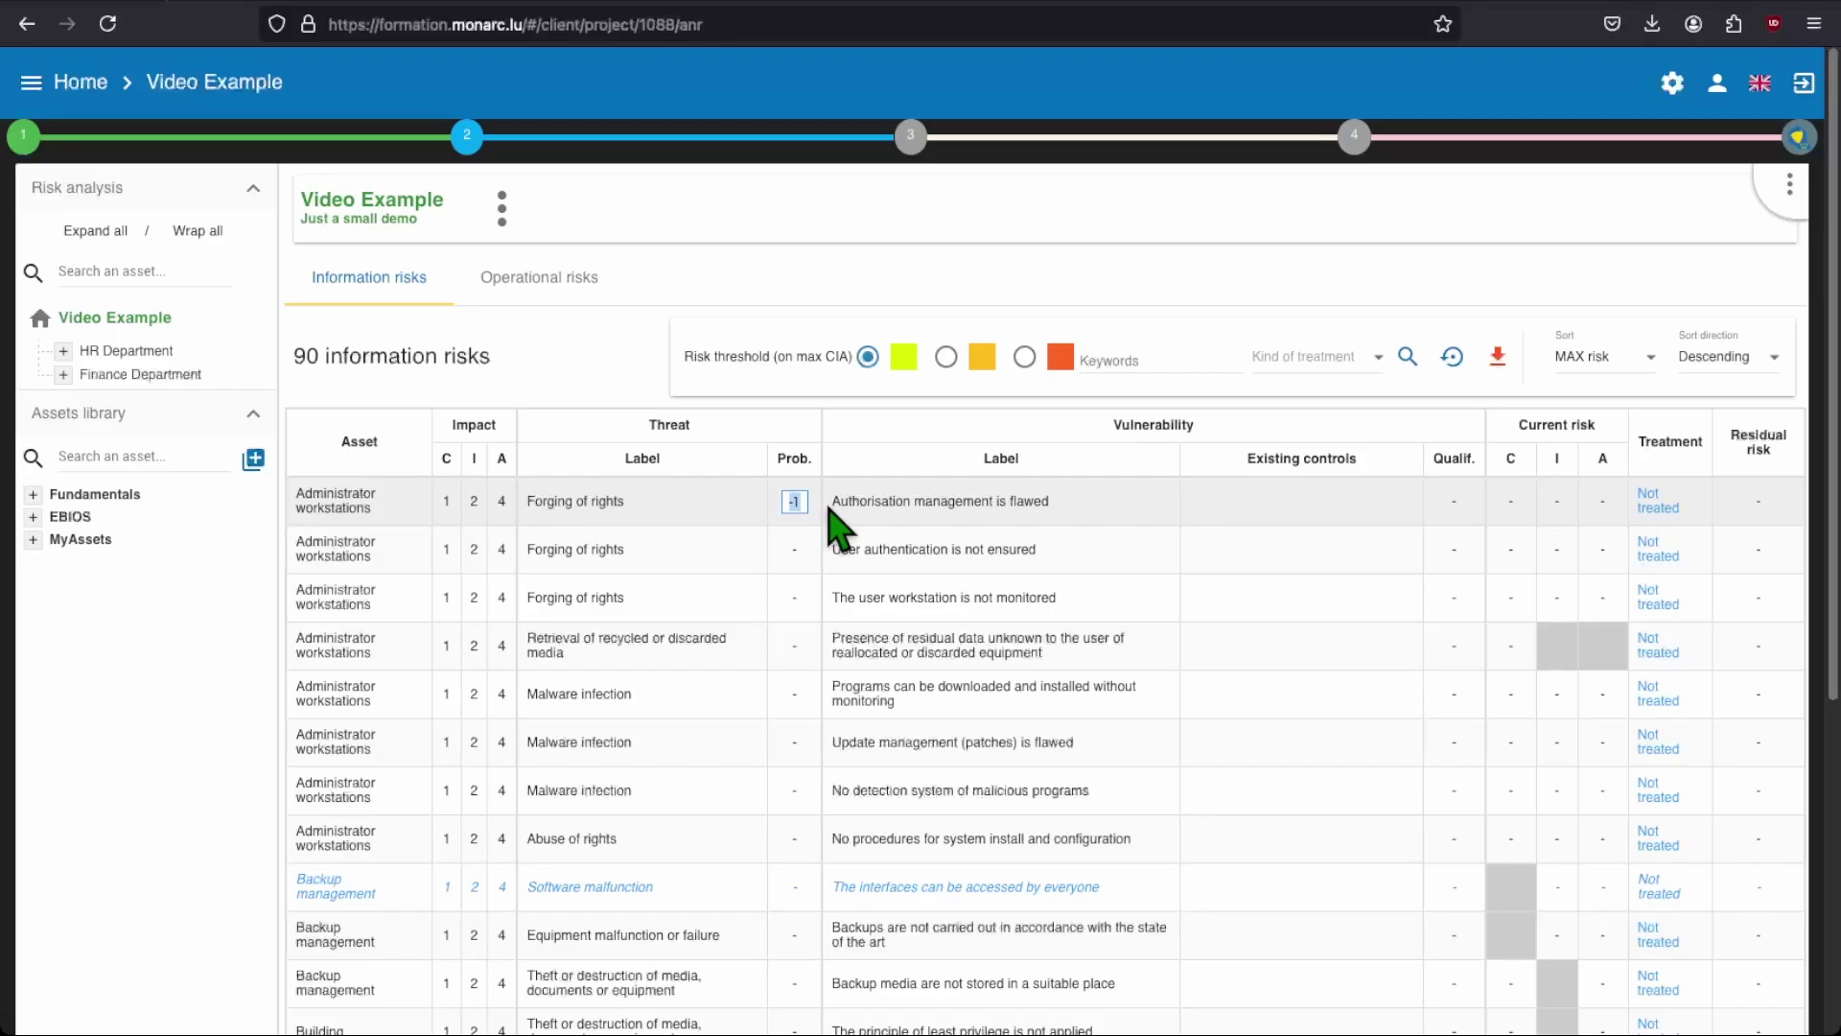
text(3)
key(Return)
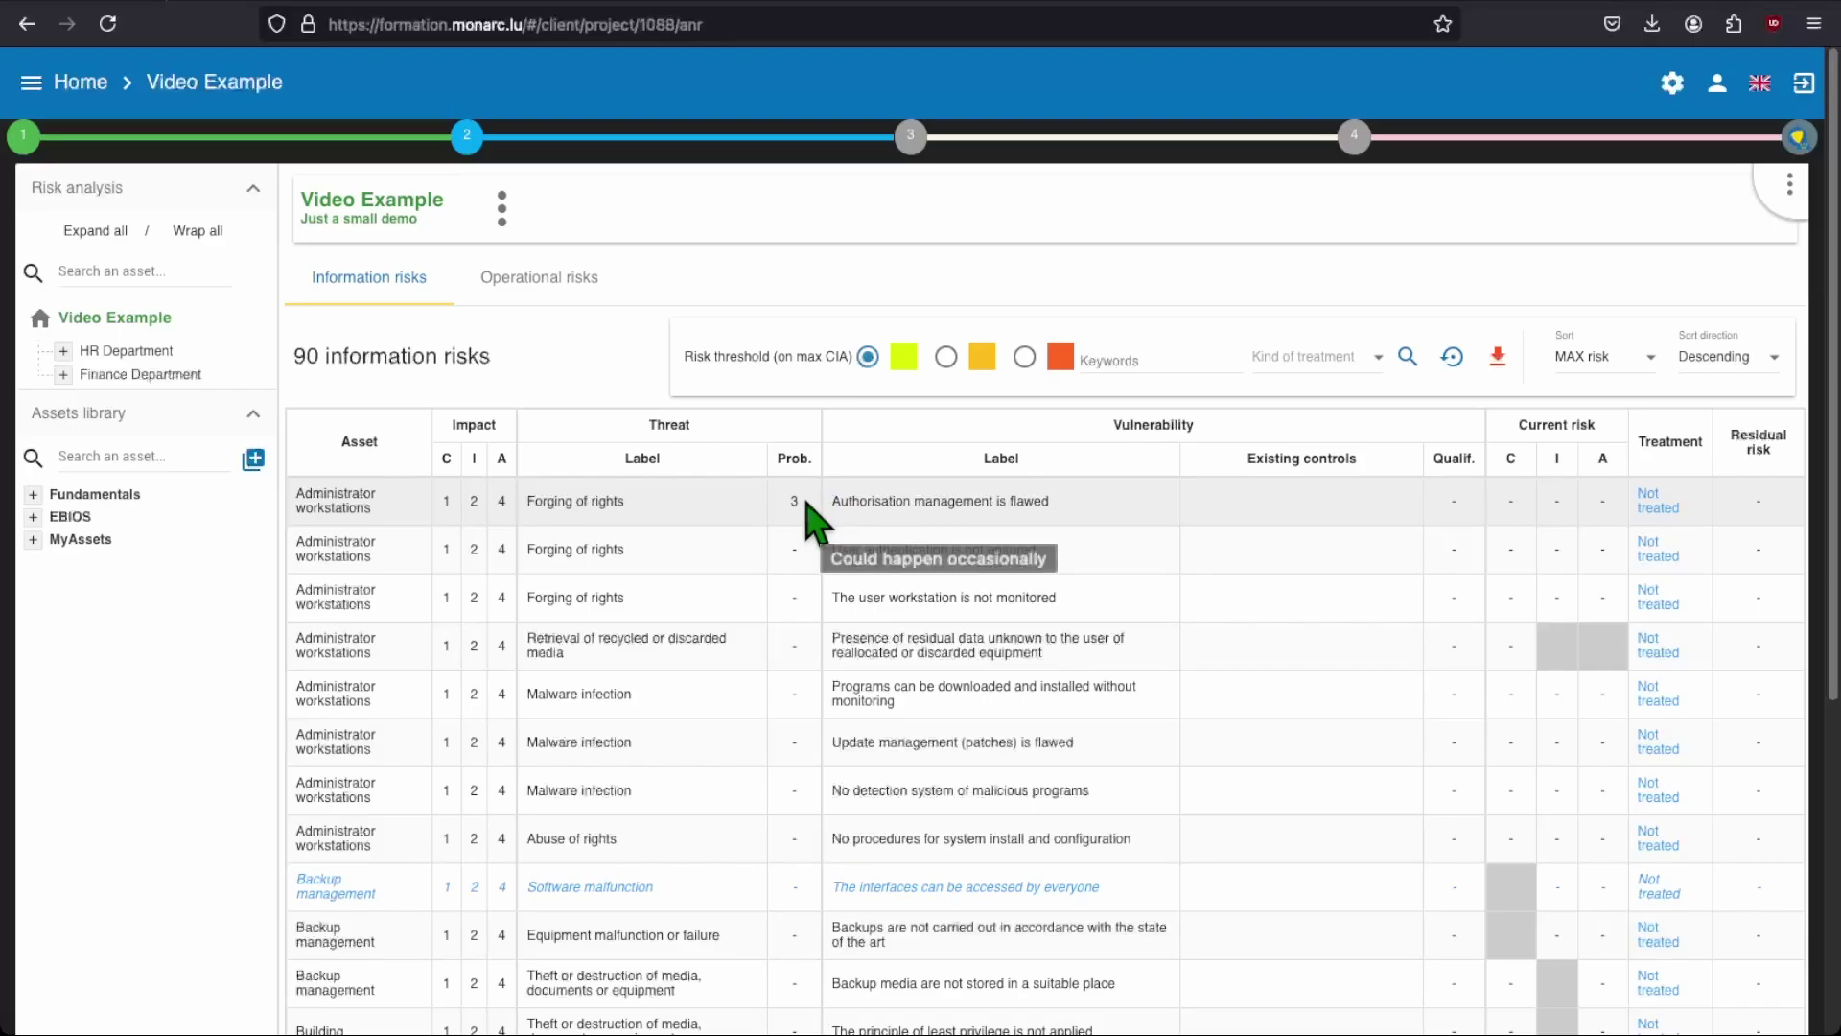
Step: Bring up the Context Establishment checklist, with all four context items ticked
mouse_move(795, 458)
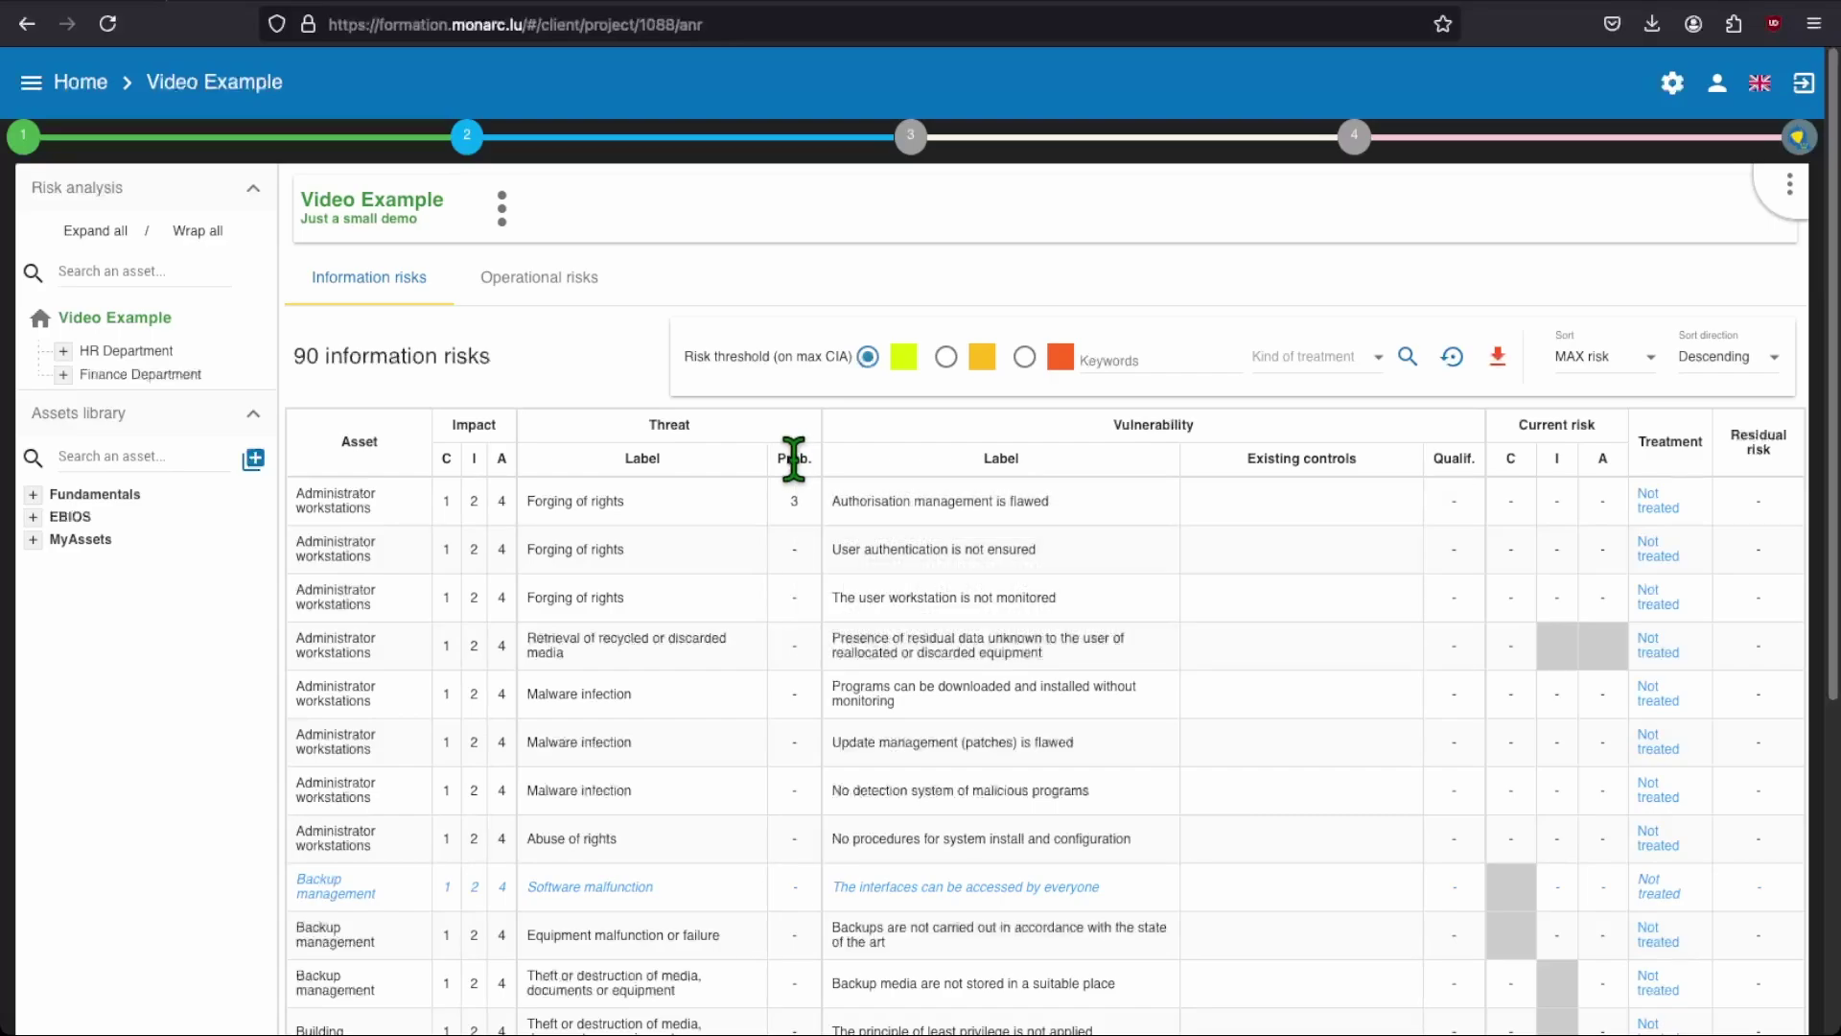
mouse_move(607, 495)
mouse_move(23, 146)
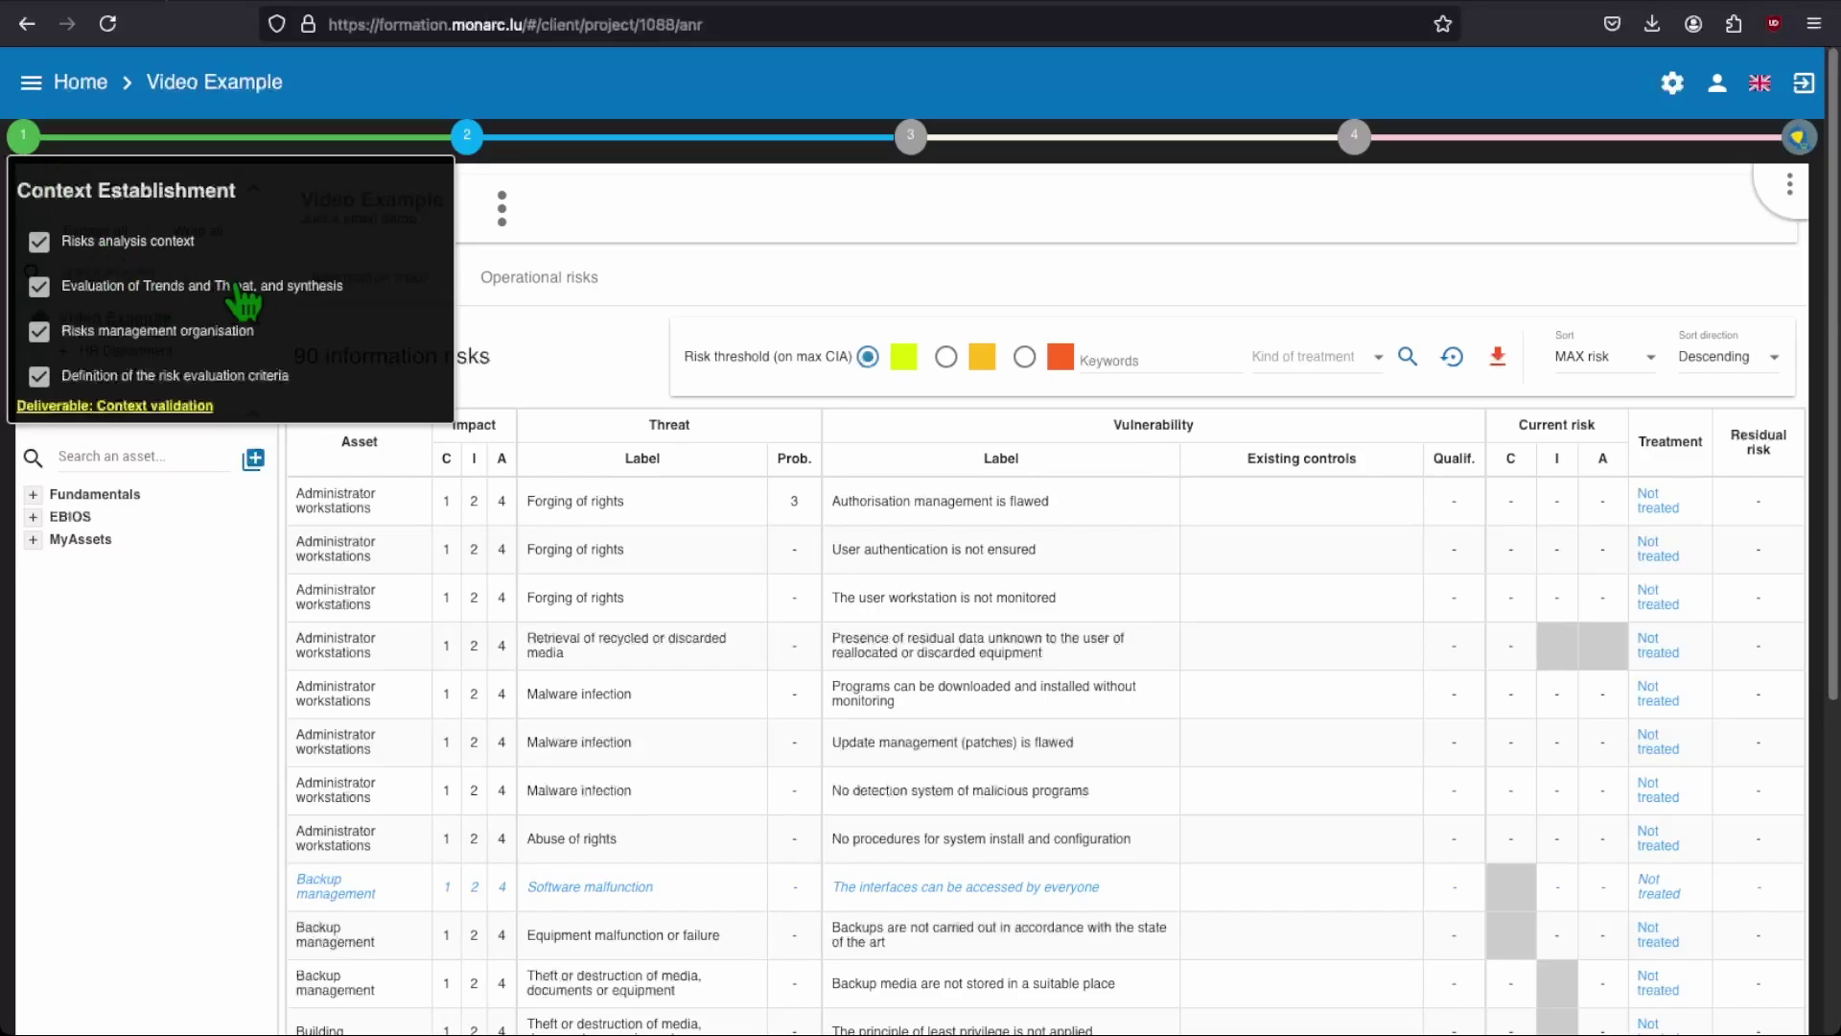
Step: In the threats assessment, rate Error in use and Forging of rights occasional, threat 2 unlikely, and set Equipment malfunction
click(309, 288)
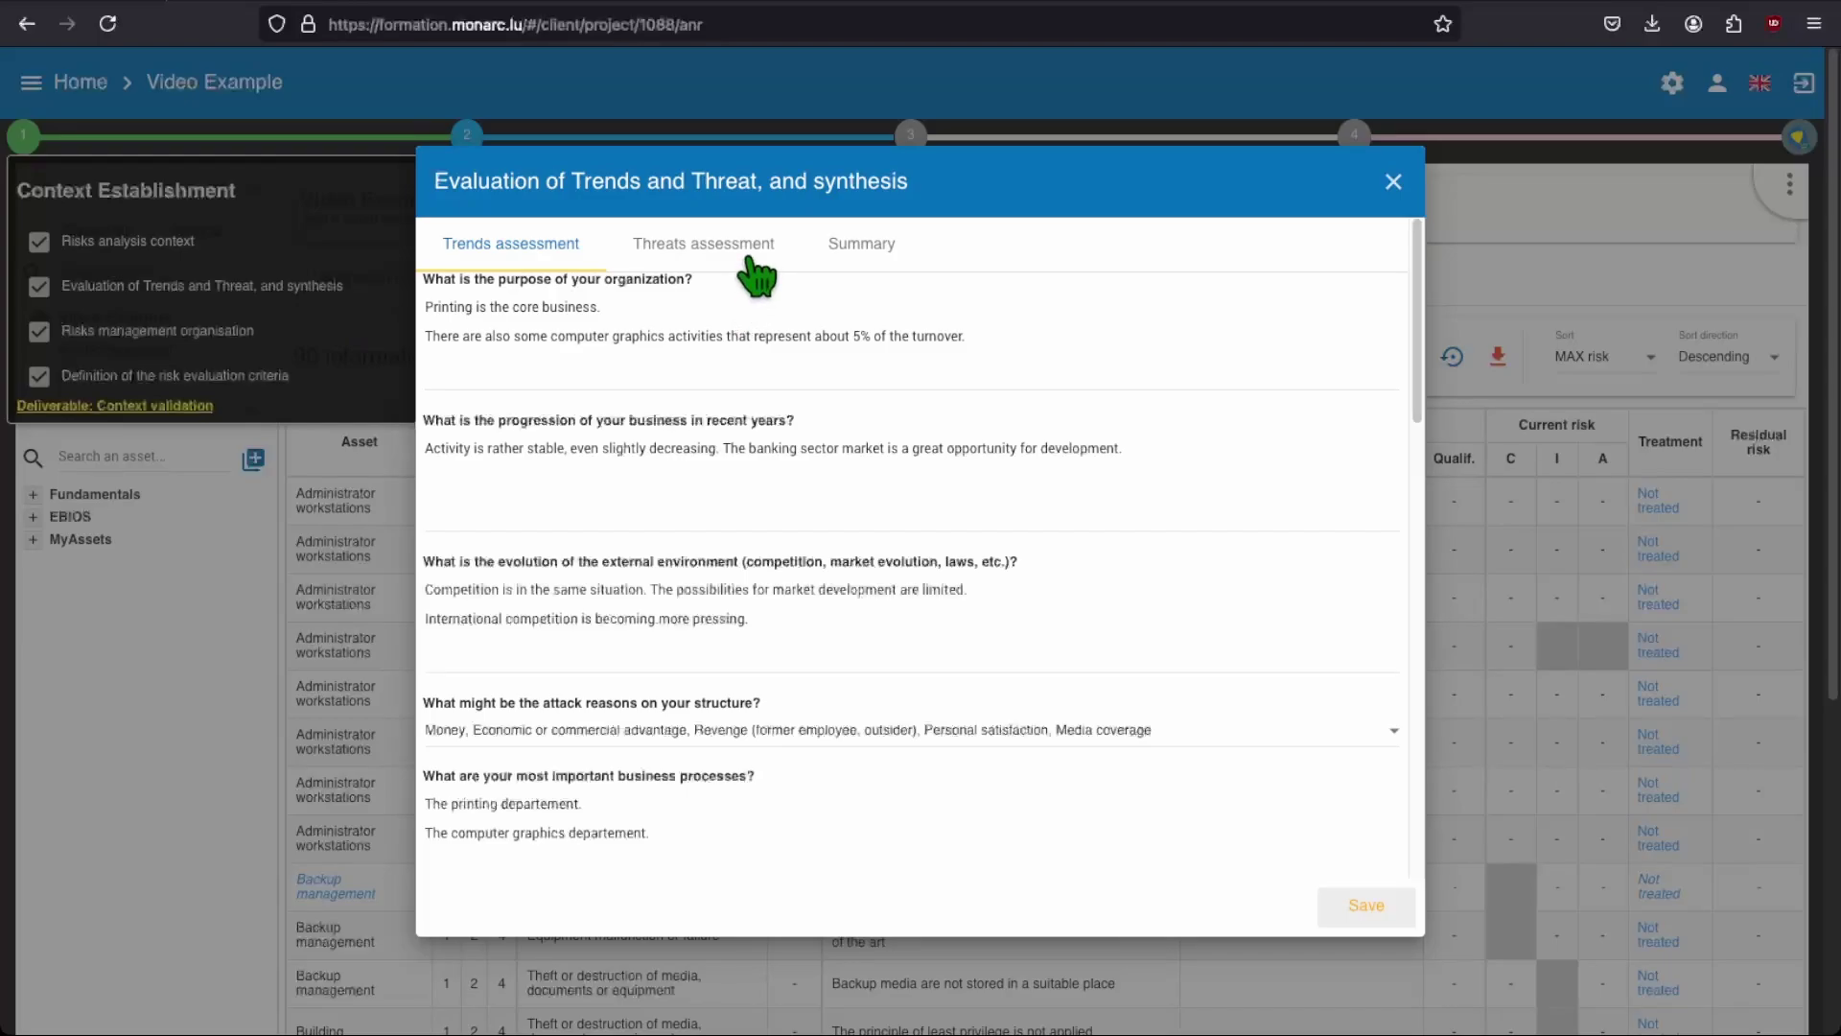
click(757, 277)
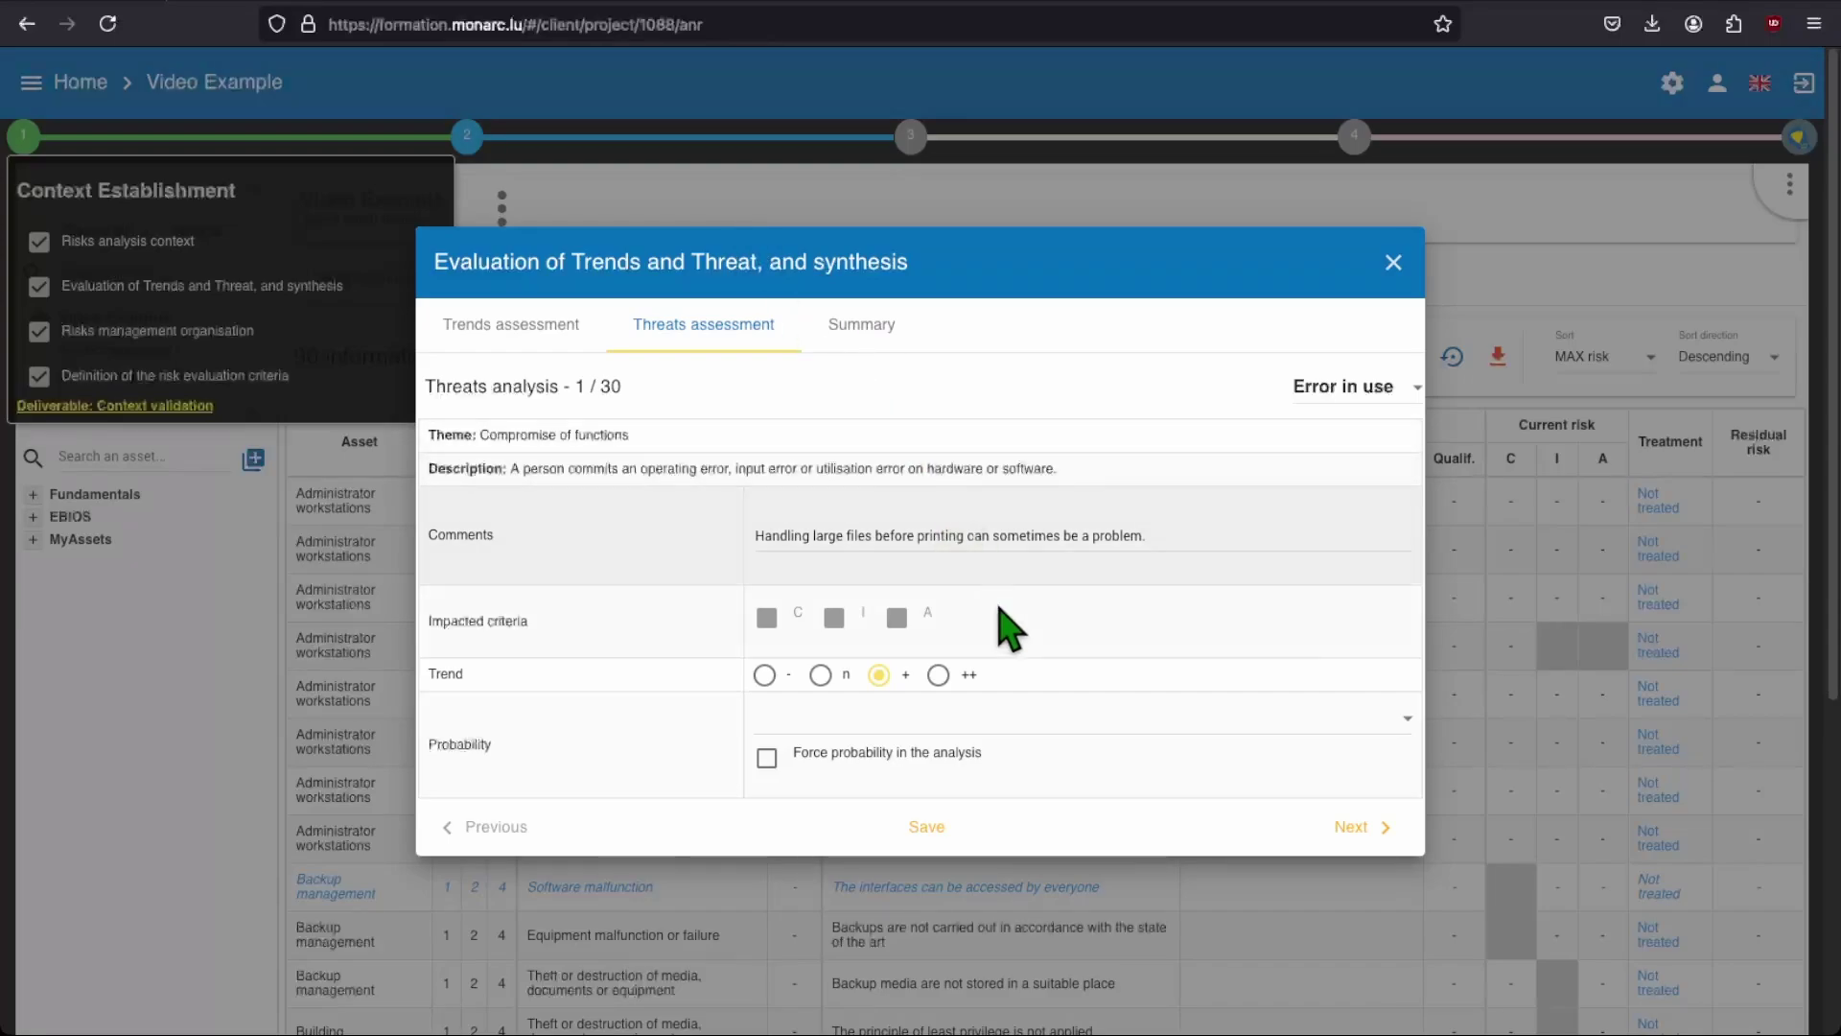
click(1024, 718)
click(1017, 839)
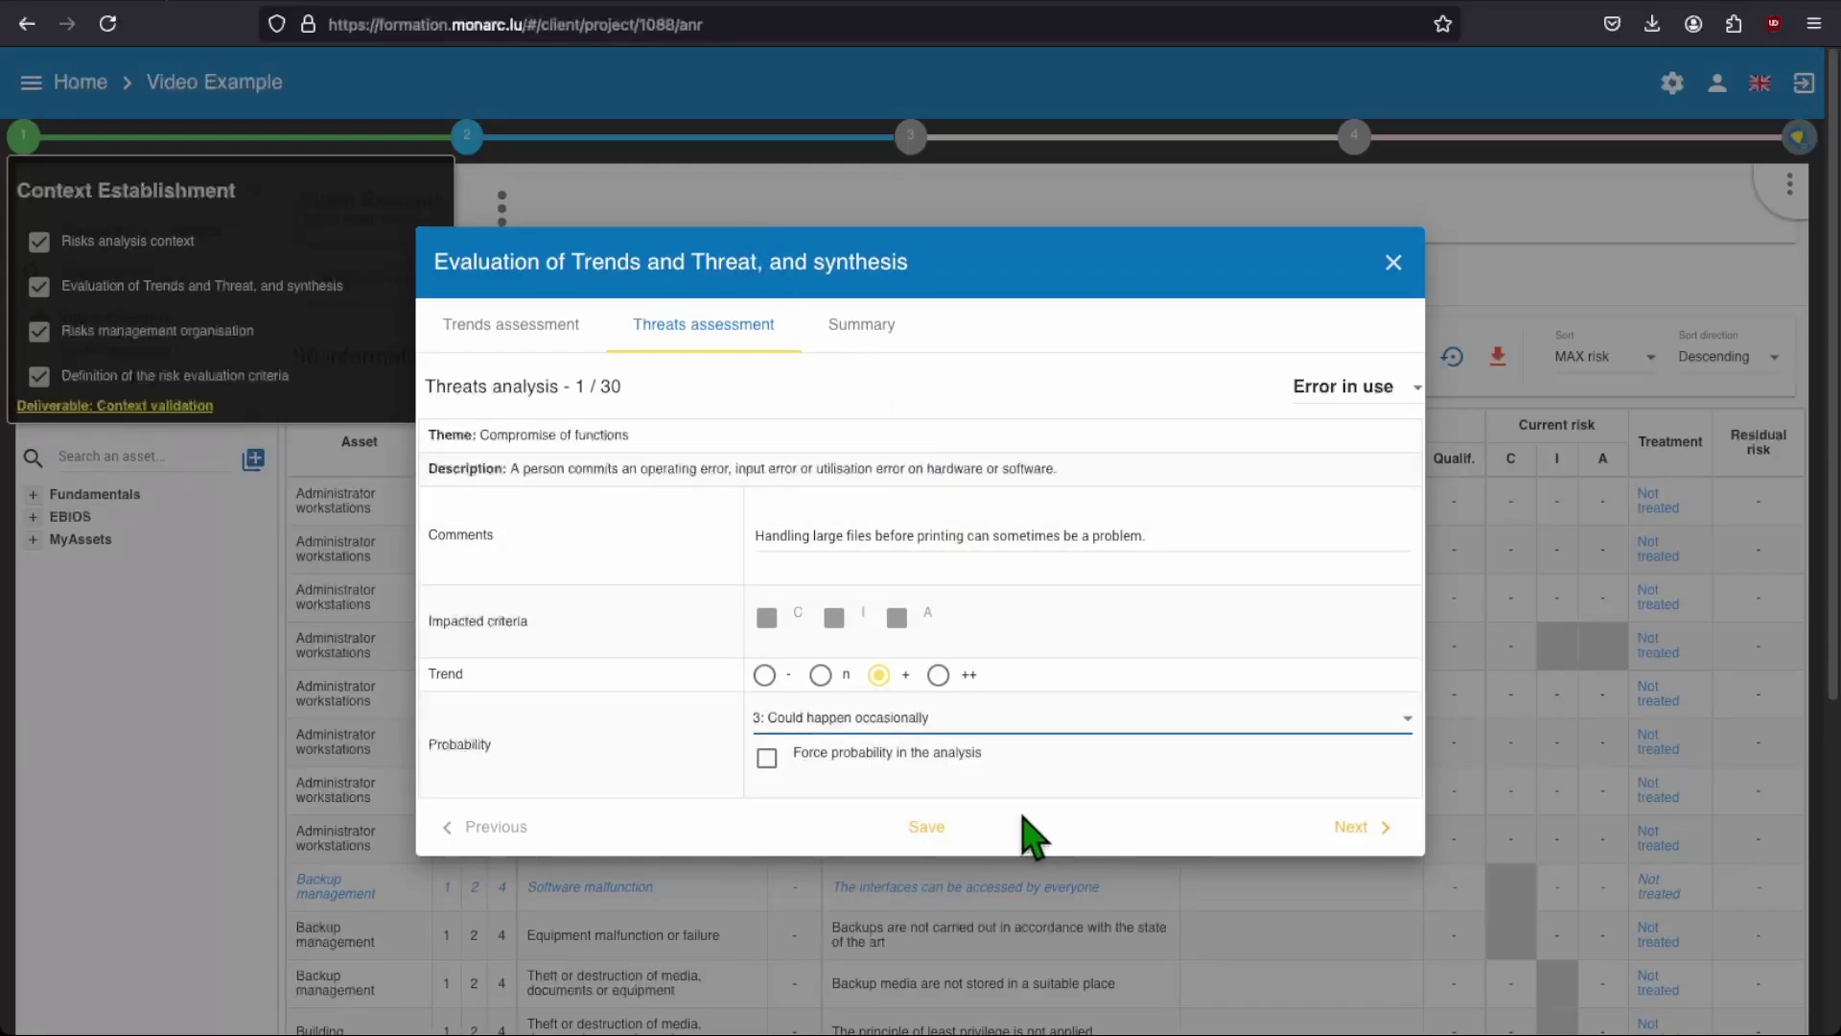
click(1354, 828)
click(1209, 719)
click(1266, 799)
click(1353, 827)
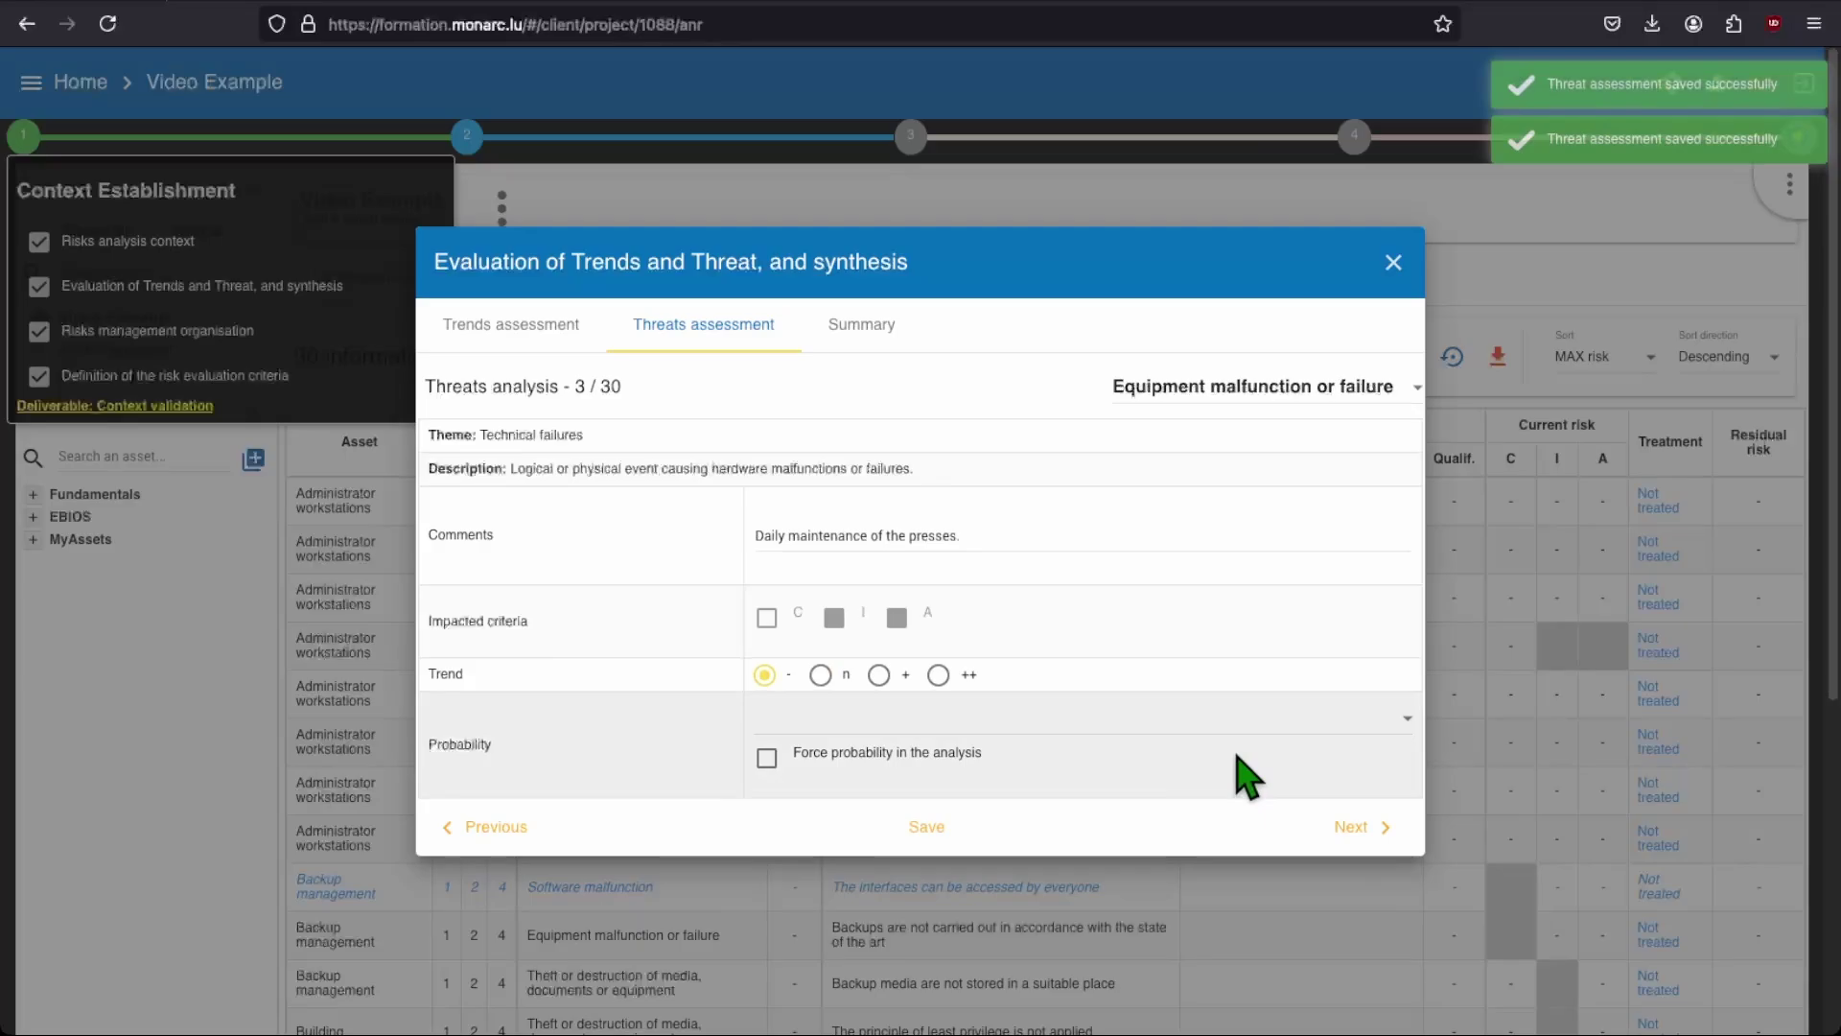
click(1189, 719)
click(1165, 763)
click(1354, 828)
click(1192, 740)
click(1218, 810)
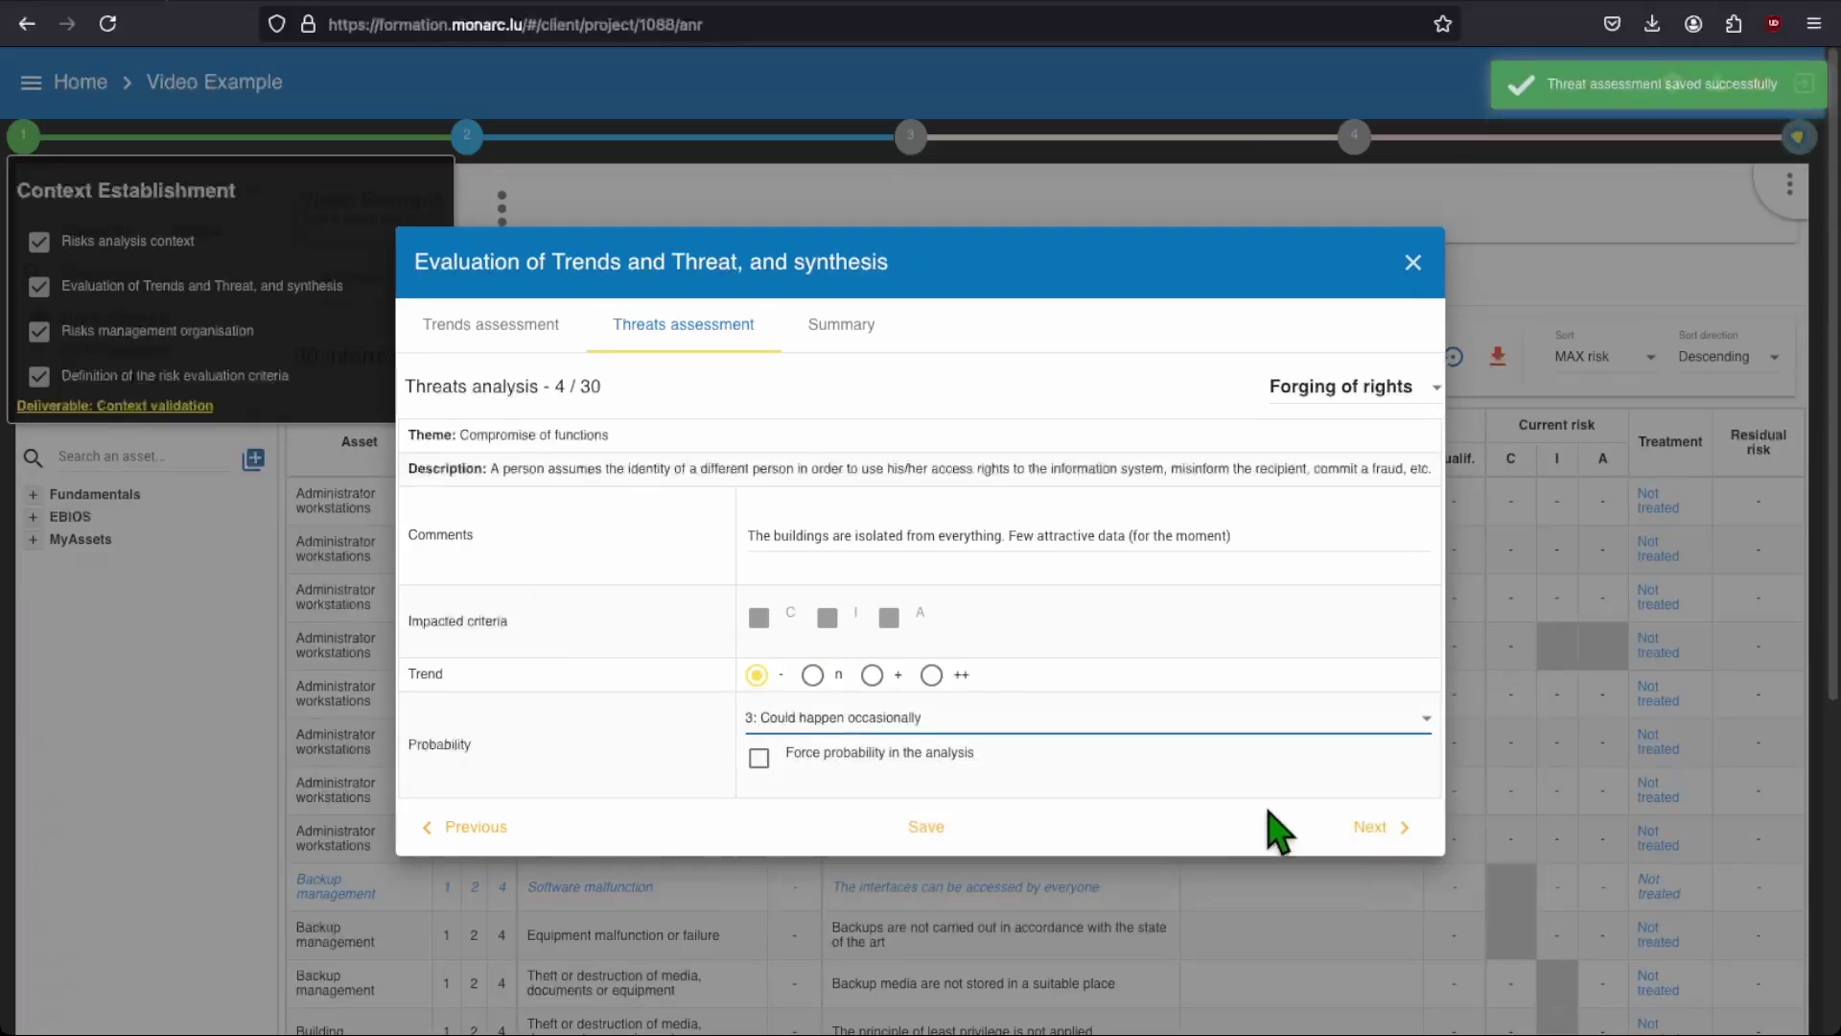
click(1247, 718)
Step: Rate Eavesdropping as unlikely, set Remote spying, and rate Tampering with hardware as occasional
click(1212, 709)
click(1354, 827)
click(1218, 717)
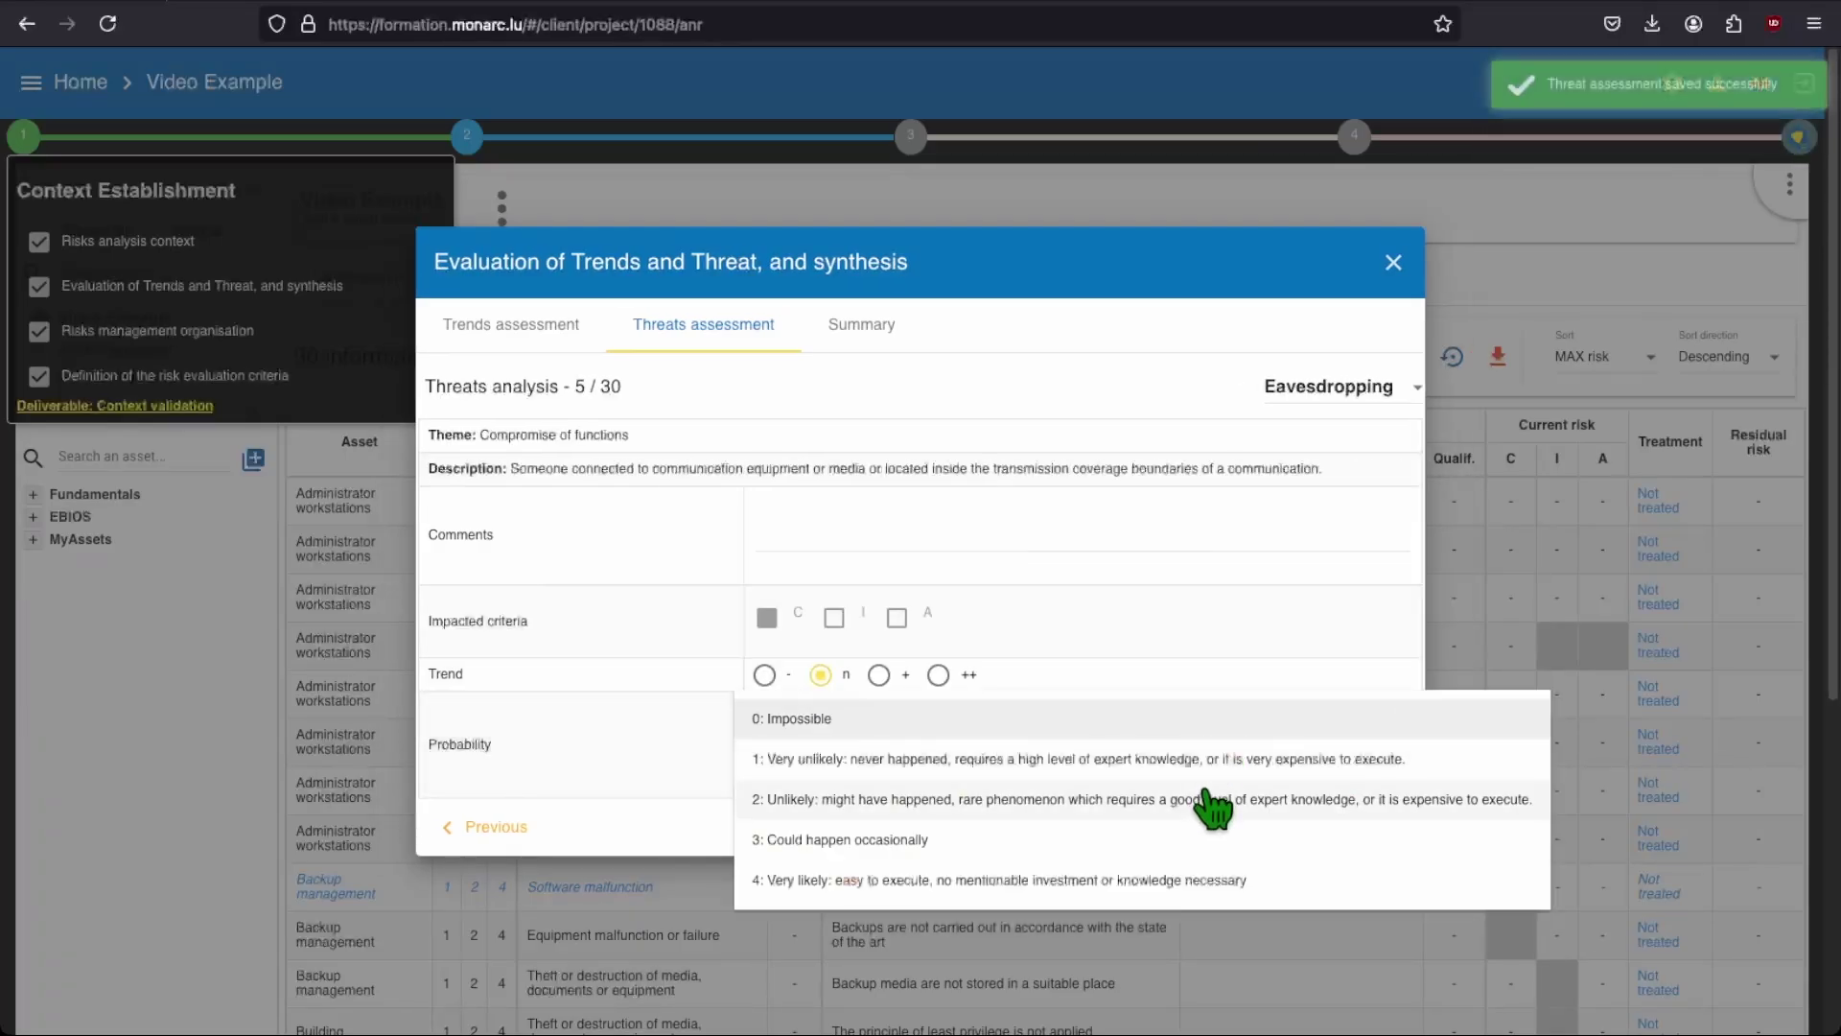
click(1204, 807)
click(1352, 827)
click(1246, 717)
click(1240, 777)
click(1352, 827)
click(1315, 720)
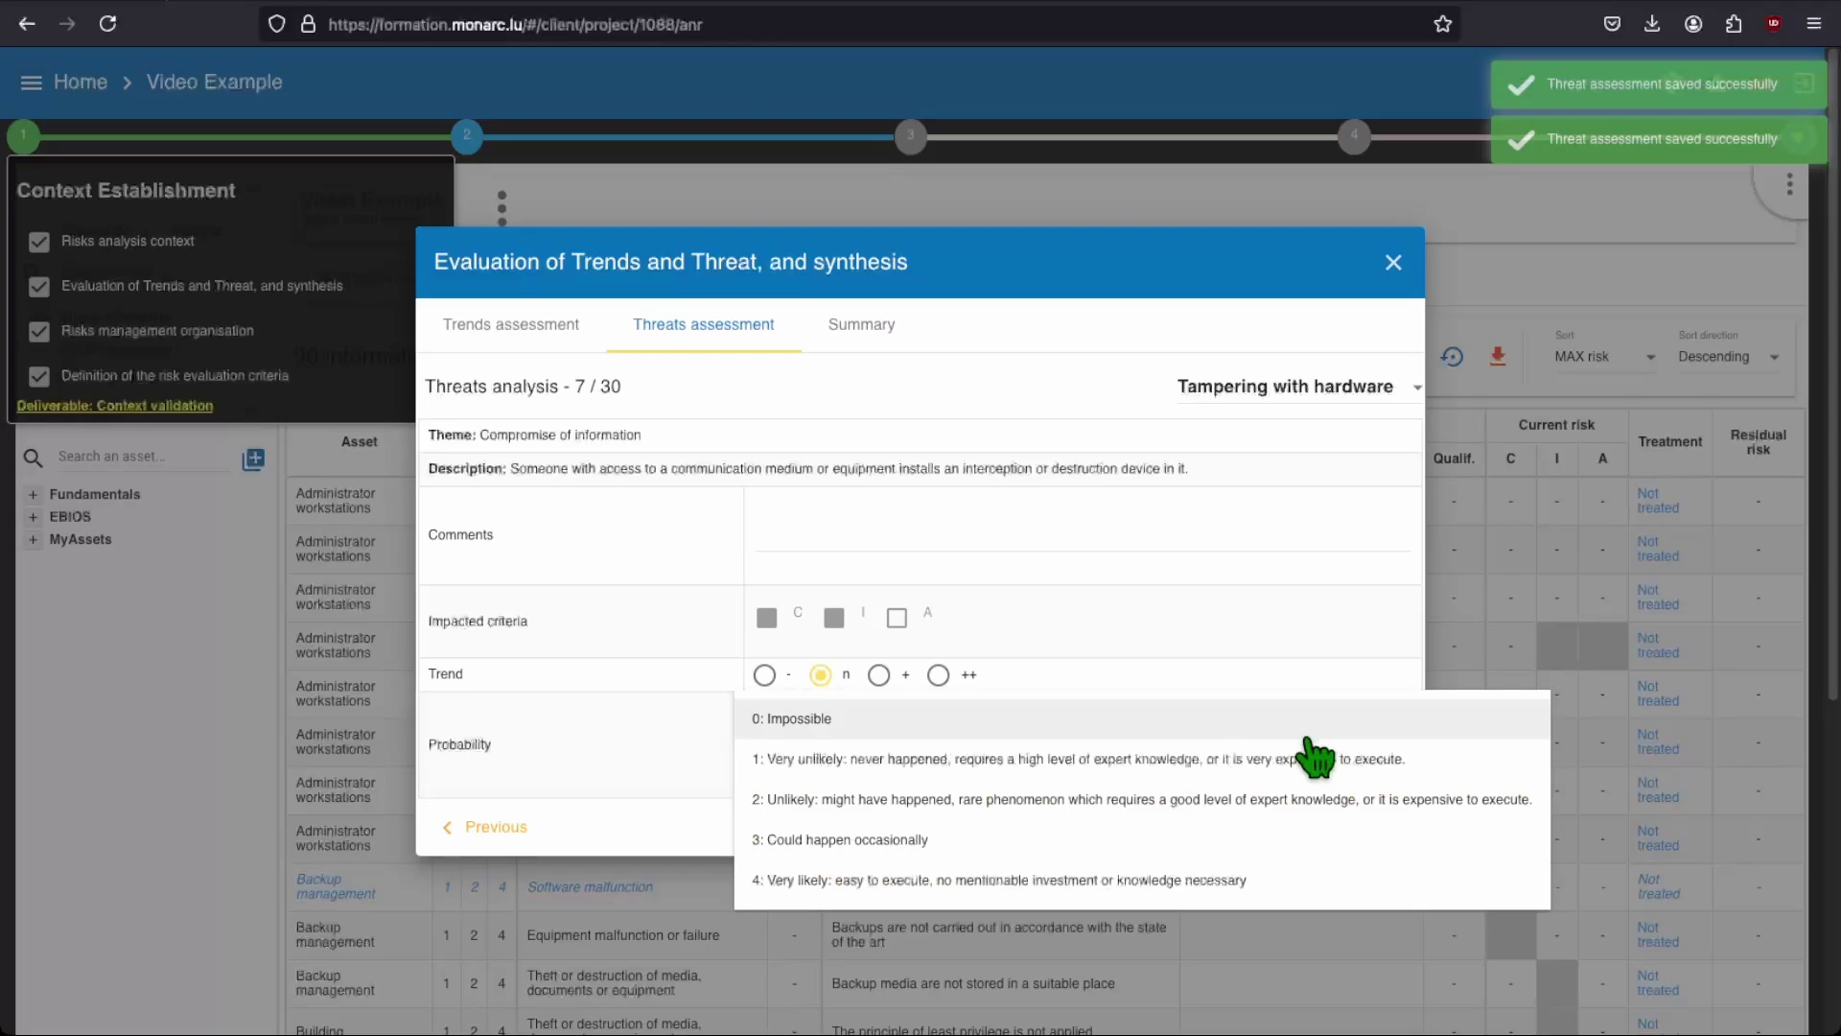
Step: Rate threat 8 as unlikely, Corruption of data as very unlikely, and set Denial of actions
click(1342, 826)
click(1282, 717)
click(1247, 798)
click(1352, 827)
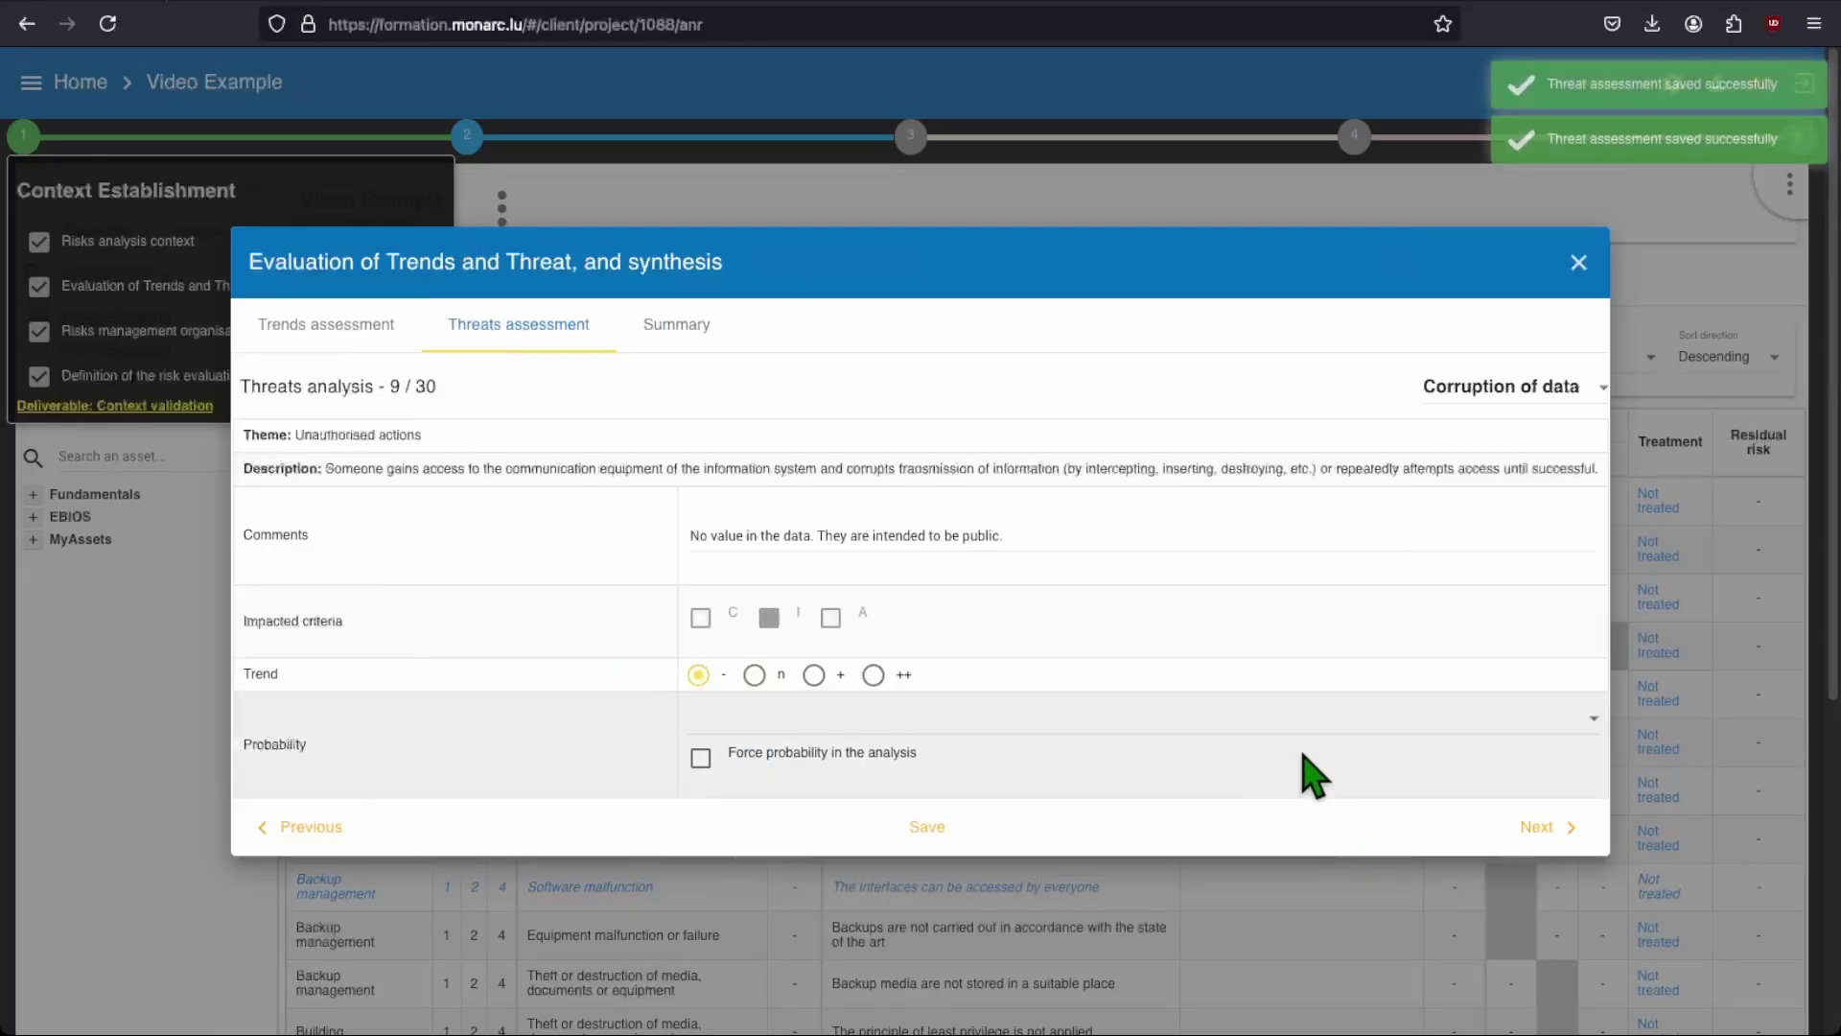
click(1304, 721)
click(1300, 757)
click(1446, 826)
click(1314, 744)
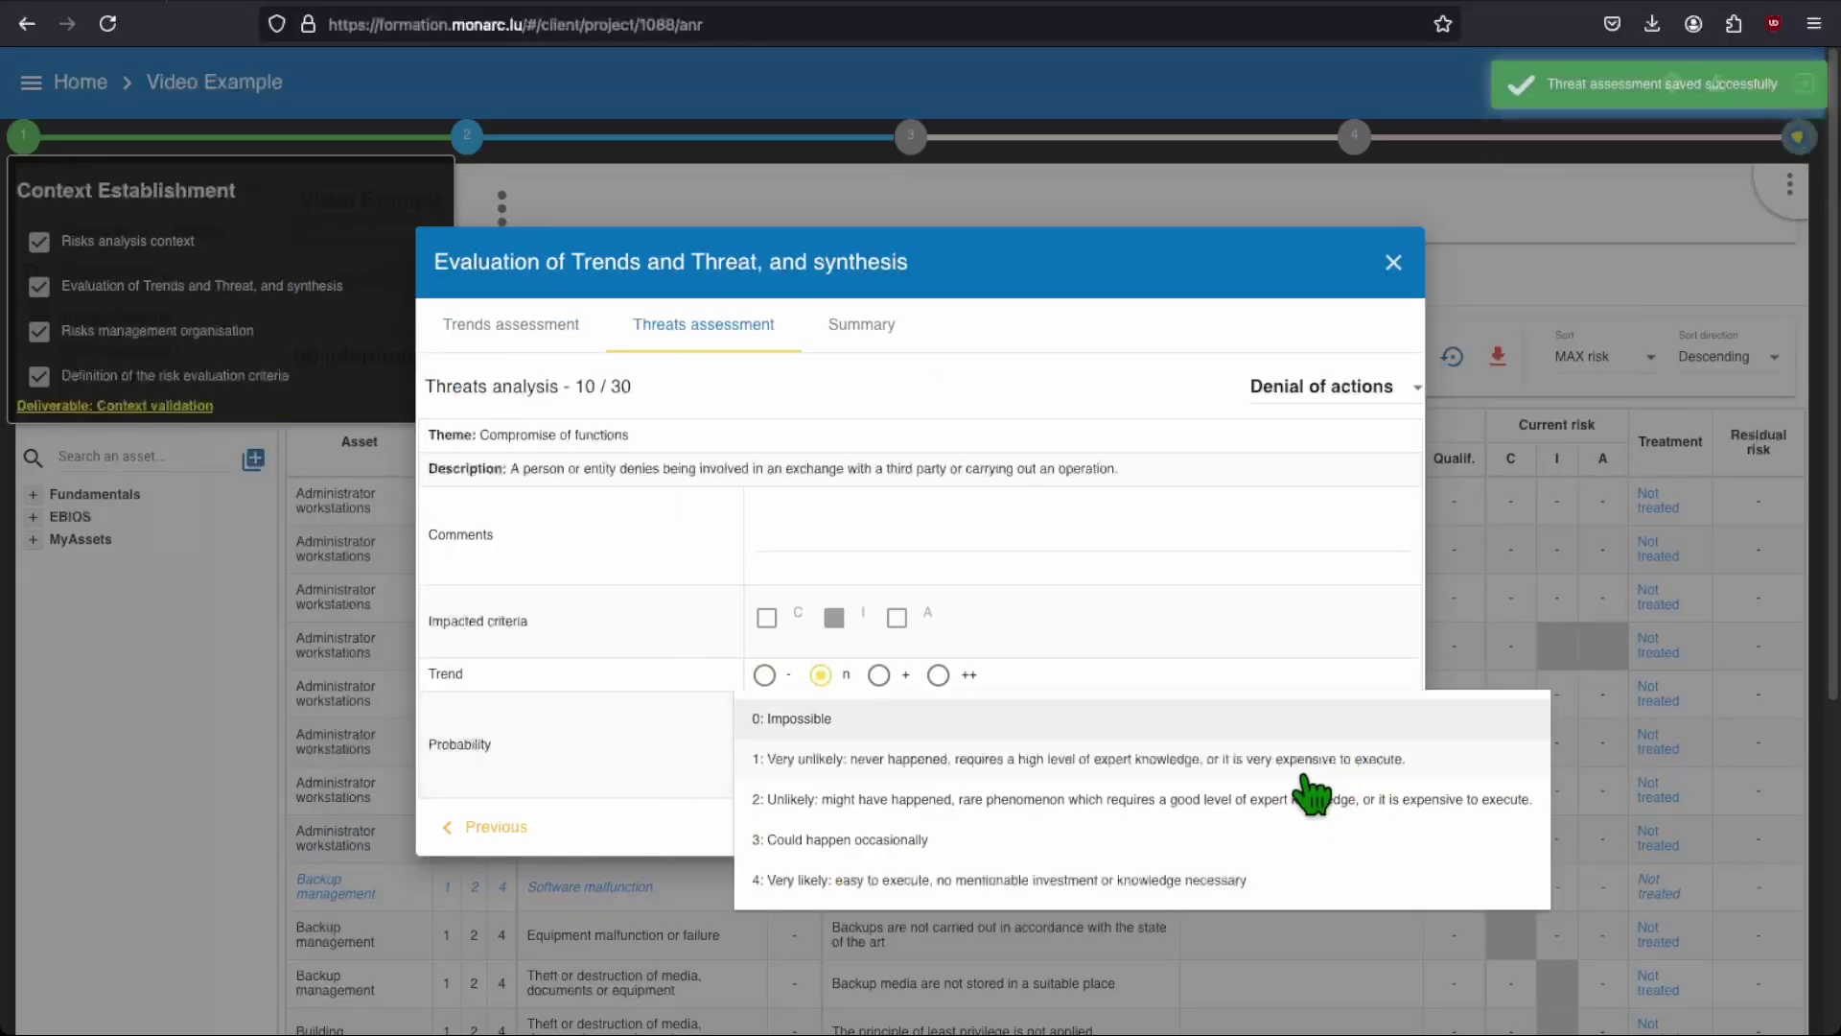
click(1347, 827)
Step: Rate threat 11 unlikely, interference signals very unlikely, and set media theft or destruction
click(1323, 745)
click(1286, 807)
click(1350, 826)
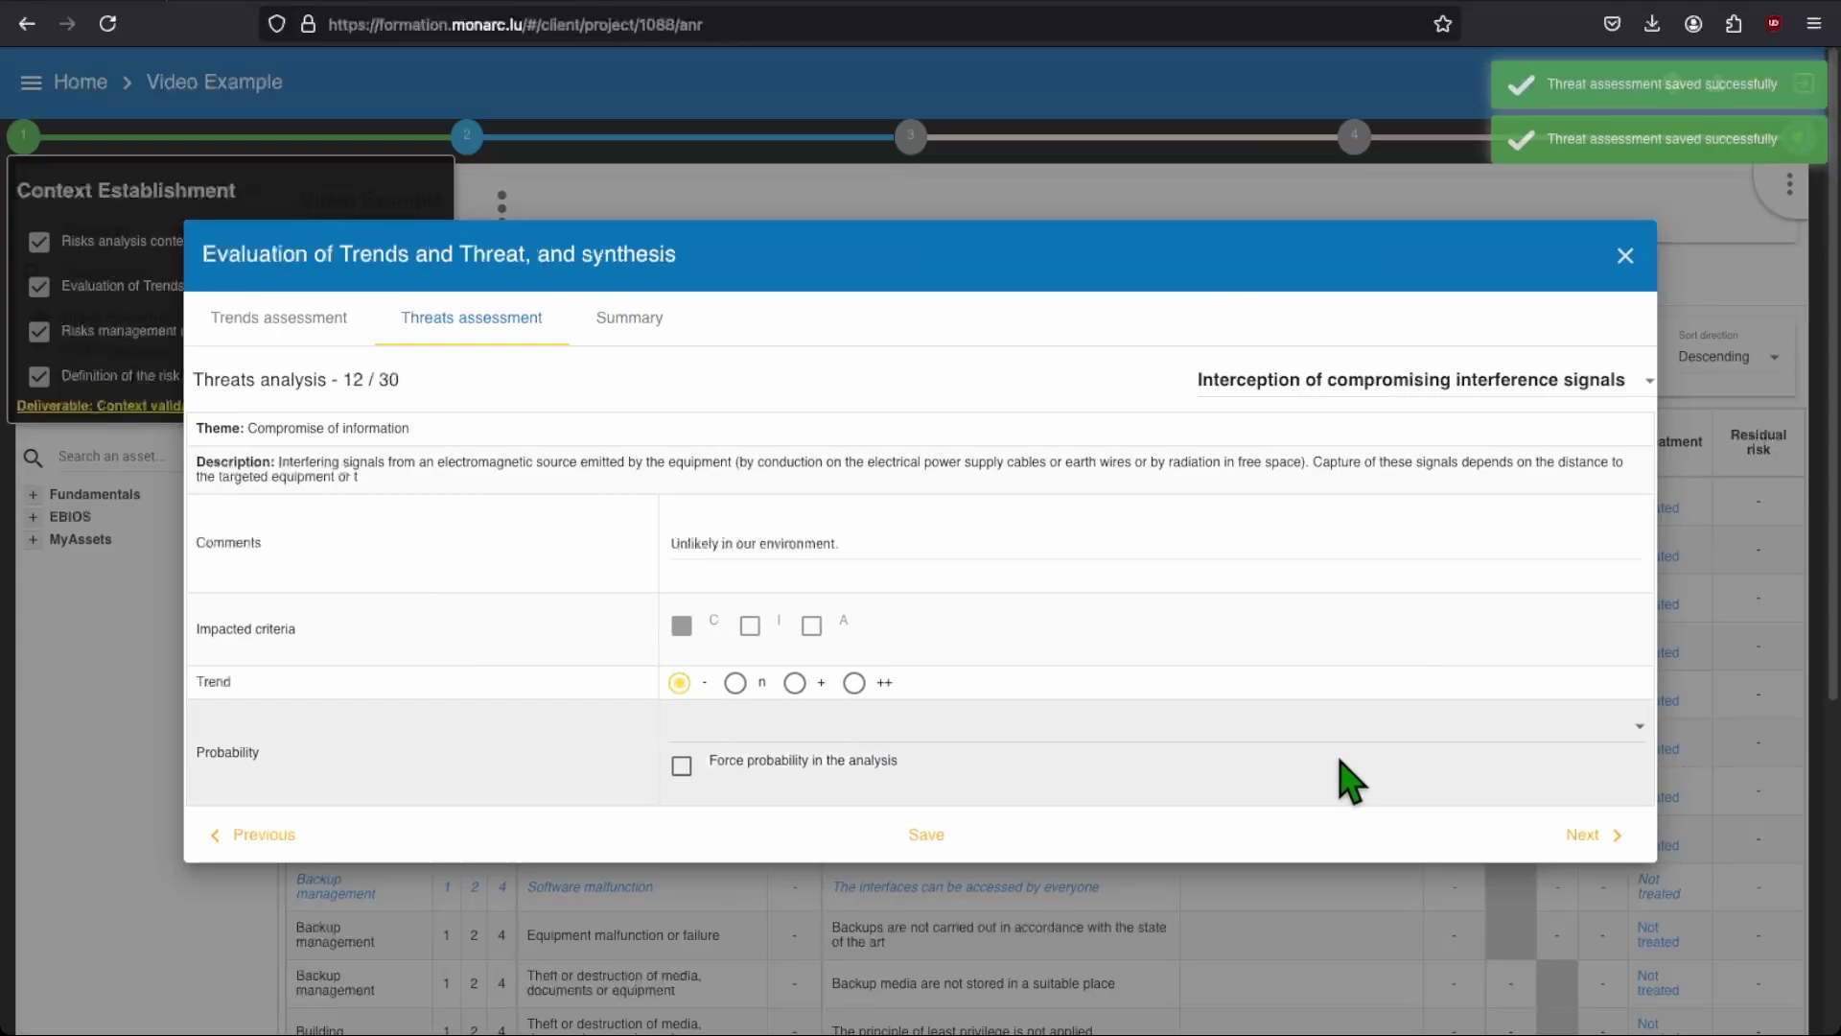
click(1329, 758)
click(1306, 772)
click(1352, 831)
click(1314, 729)
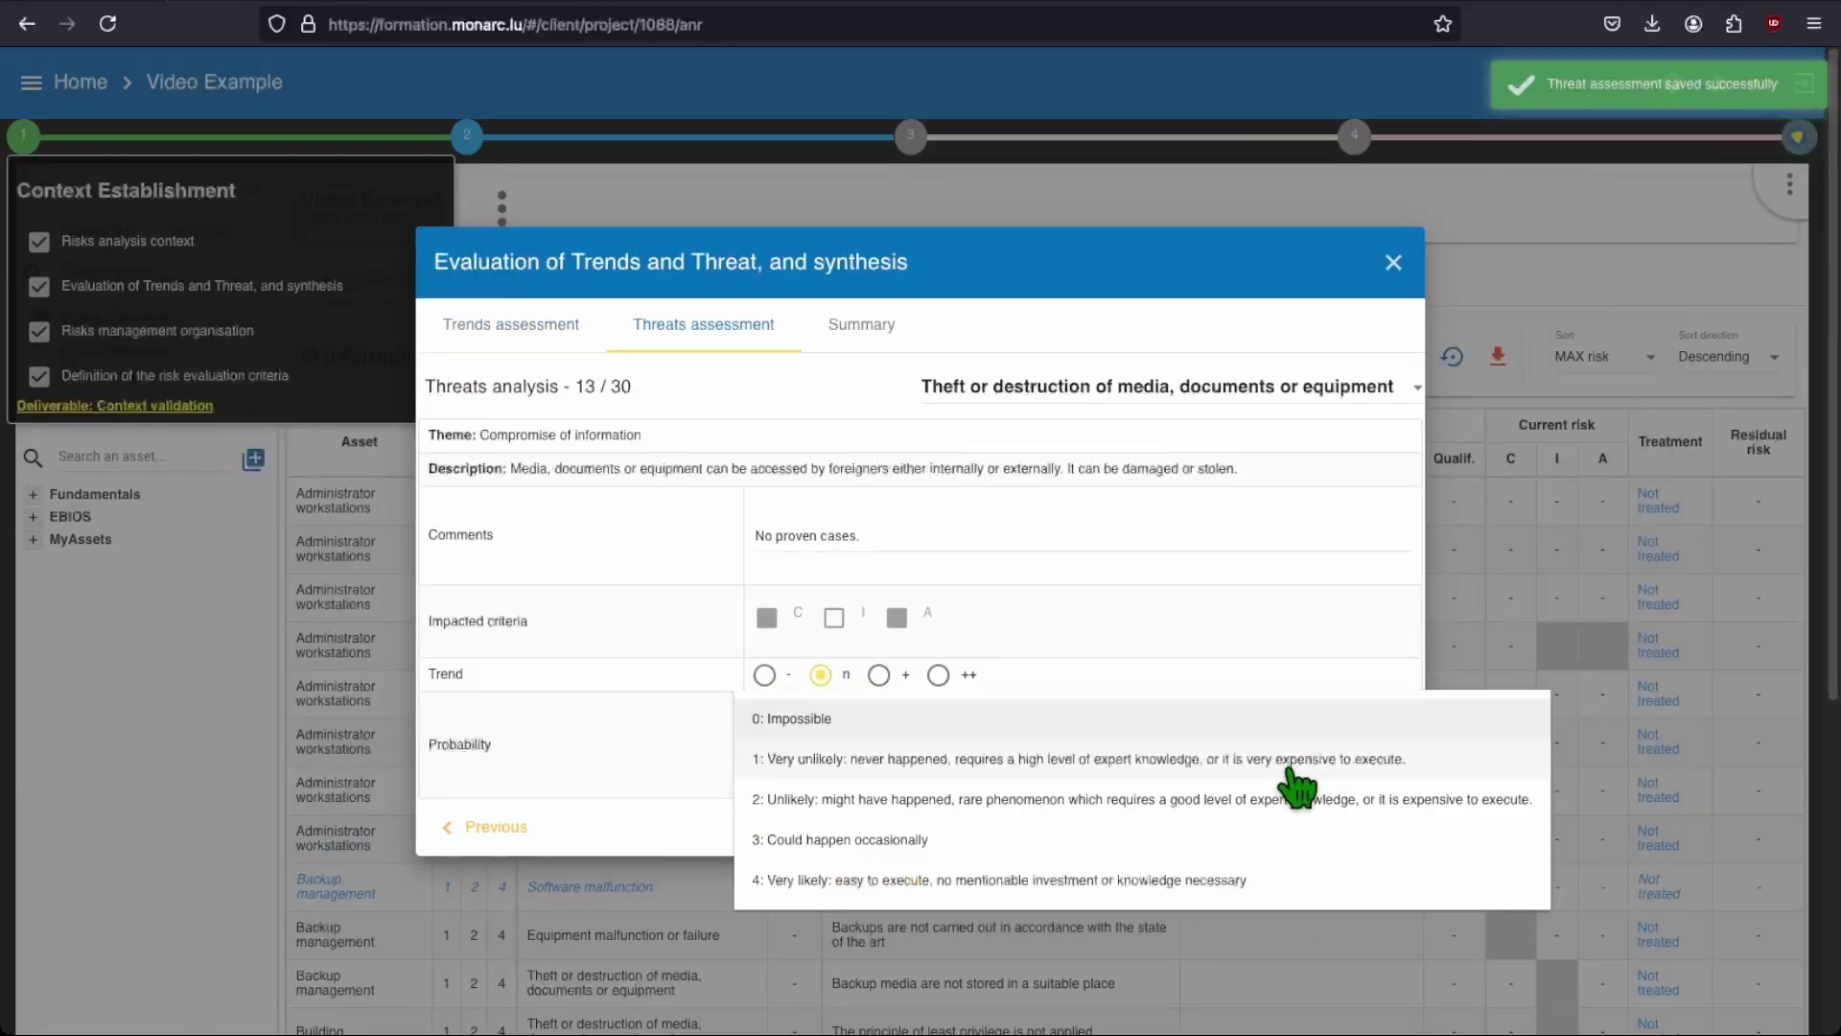
click(1290, 779)
click(1369, 832)
Step: Rate discarded media retrieval as occasional and Malware infection as unlikely
click(1294, 741)
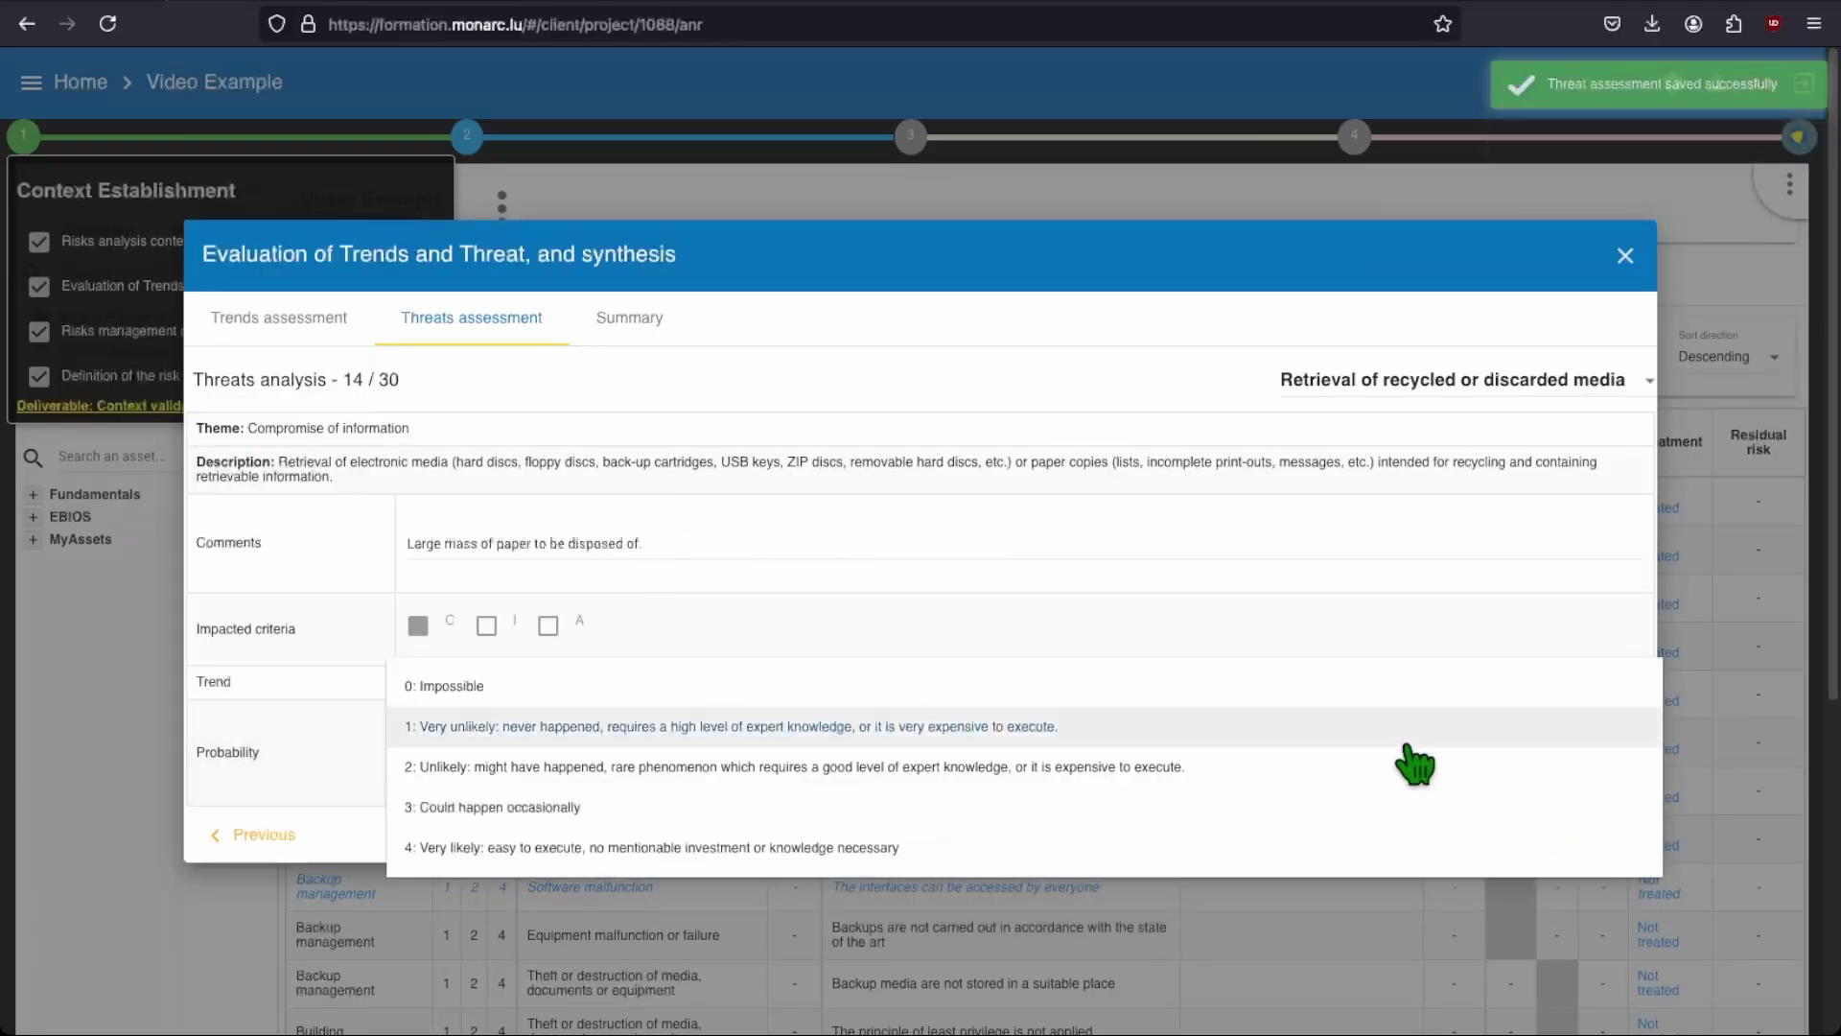
click(1515, 848)
click(1592, 839)
click(1314, 750)
click(1303, 829)
click(1362, 856)
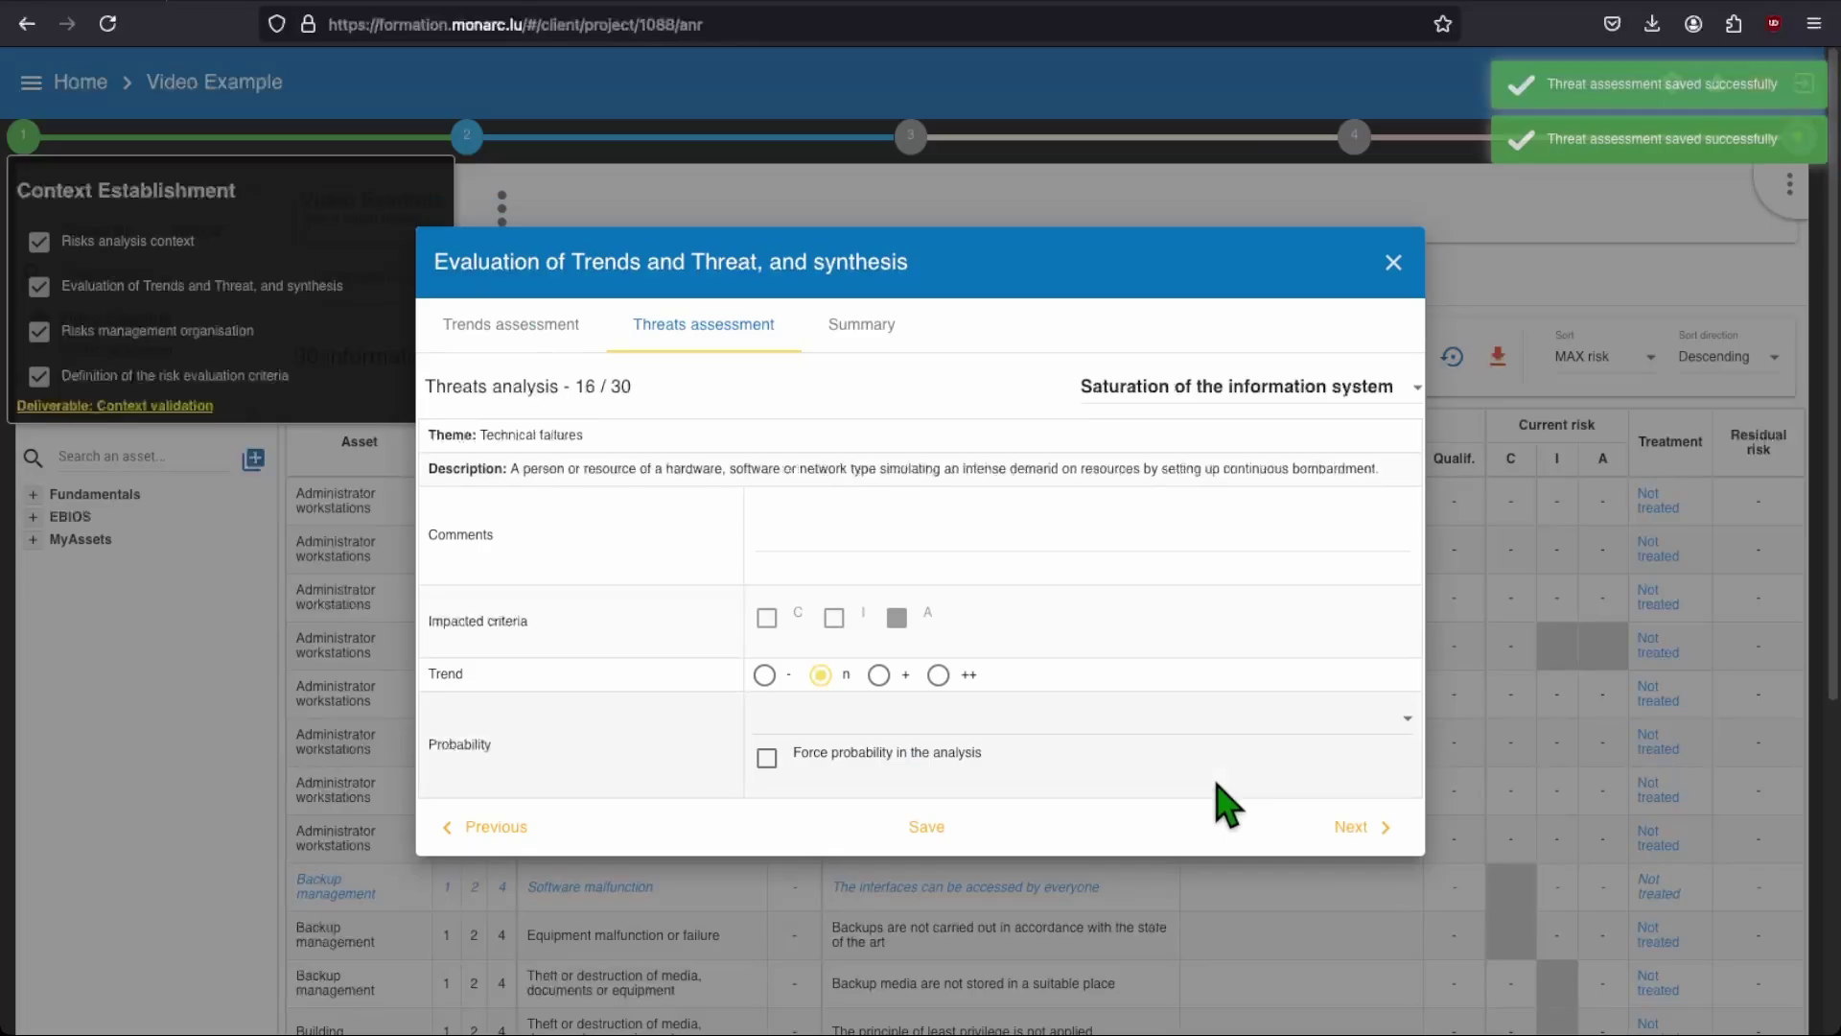
Step: Rate Saturation of the information system unlikely, Abuse of rights very unlikely, and set threat 18
click(1218, 757)
click(1199, 830)
click(1352, 827)
click(1247, 734)
click(1247, 758)
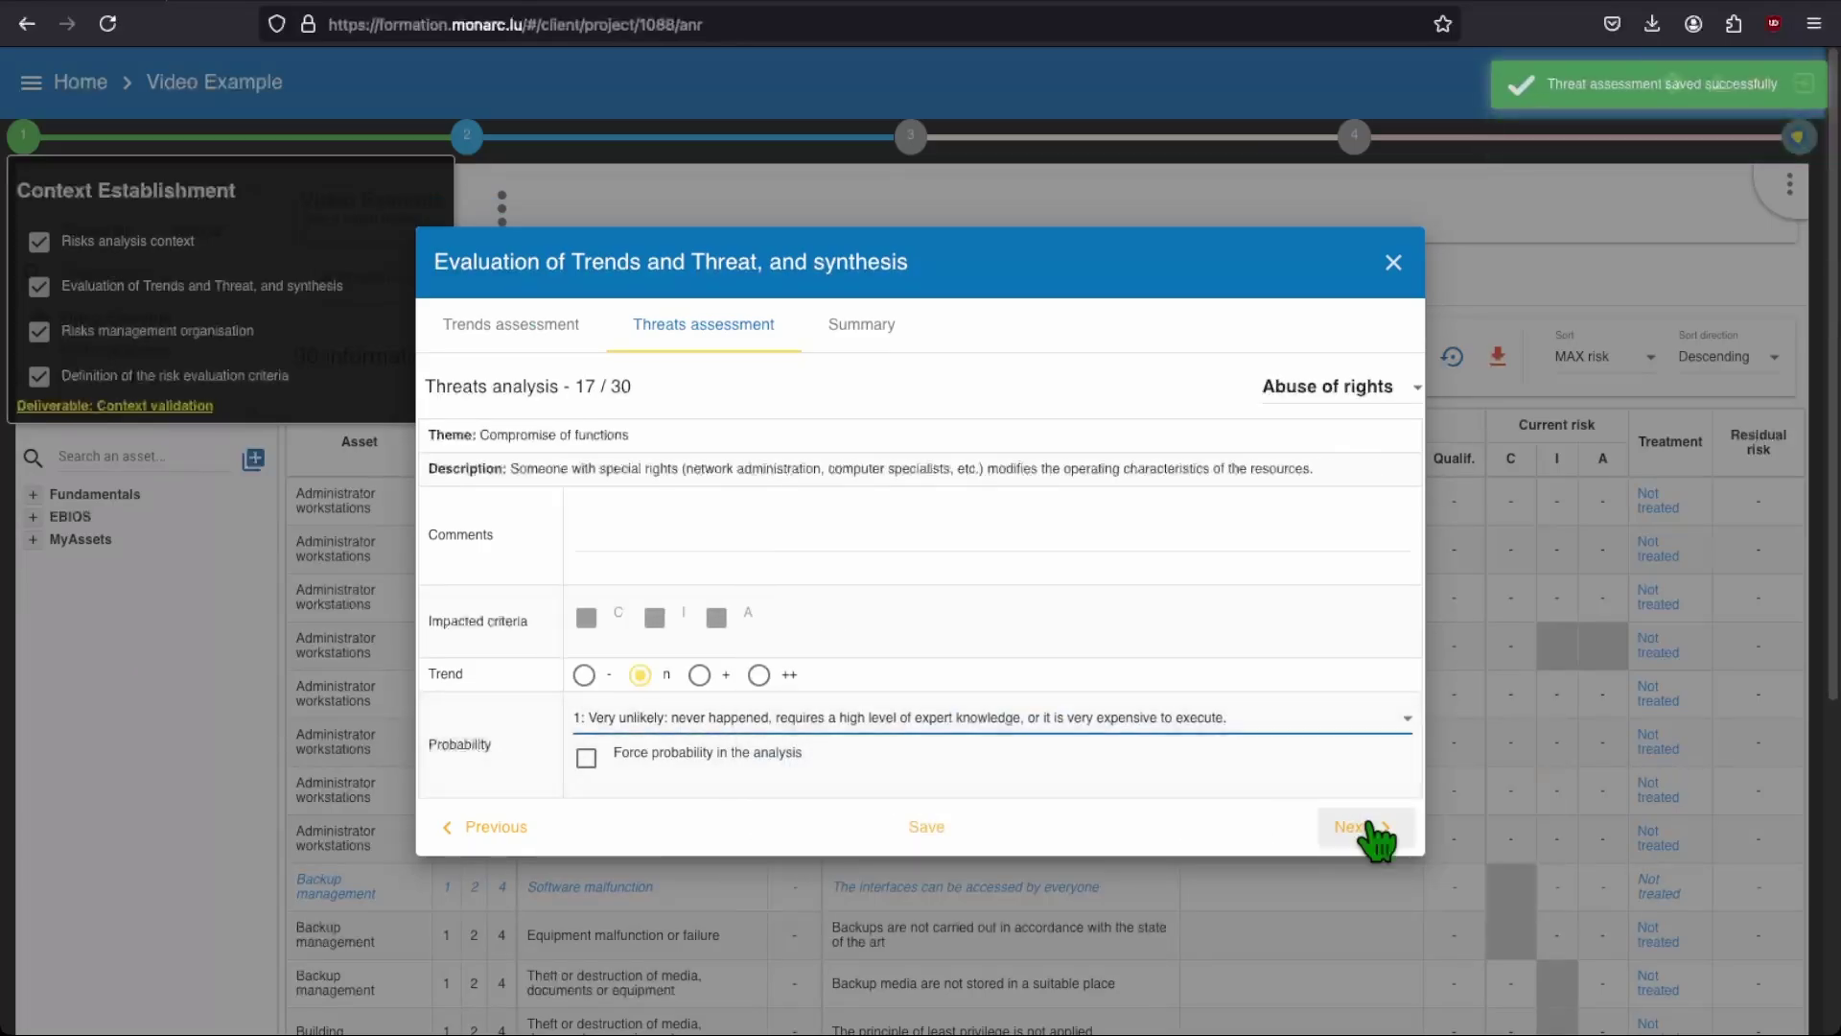
click(1364, 832)
click(1295, 743)
click(1298, 762)
click(1356, 828)
Step: Rate Disclosure and the maintainability breach as very unlikely
click(1264, 743)
click(1264, 759)
click(1356, 832)
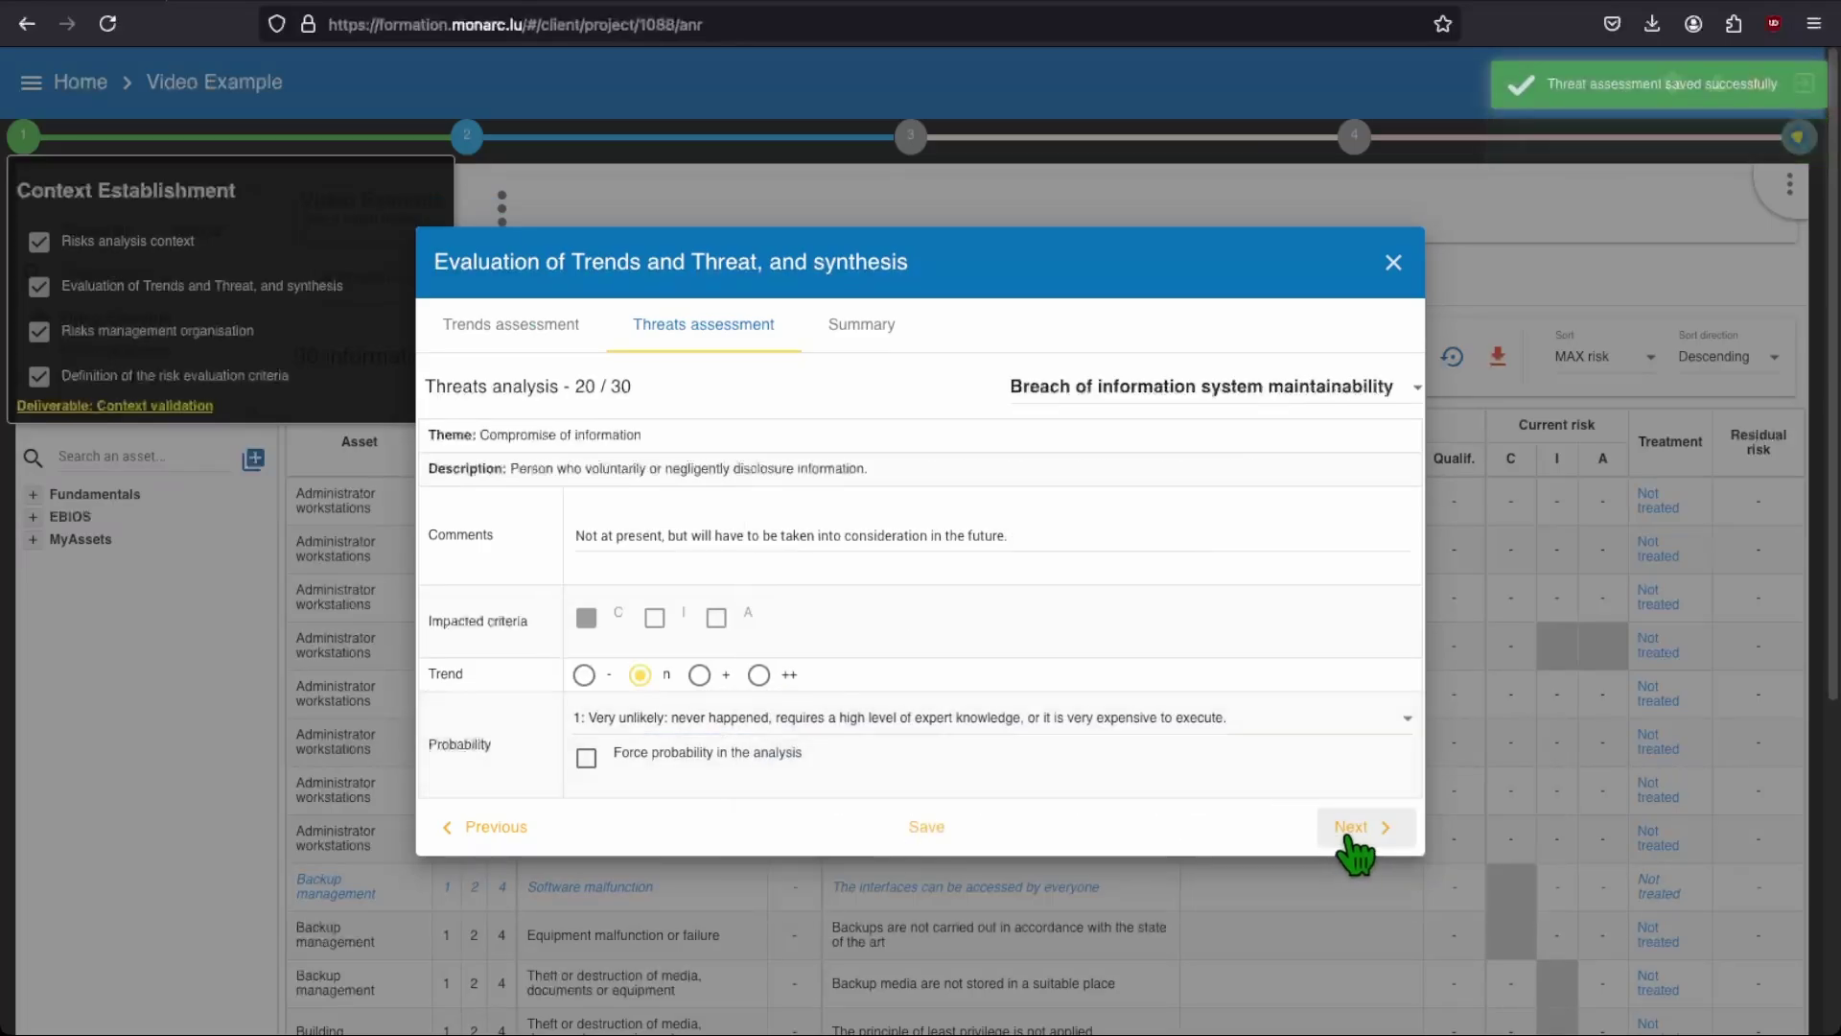
click(1246, 743)
click(1237, 799)
click(1356, 832)
Step: Rate personnel availability breach unlikely, set equipment destruction through Major accident, and Pollution very likely
click(1246, 749)
click(1247, 798)
click(1356, 832)
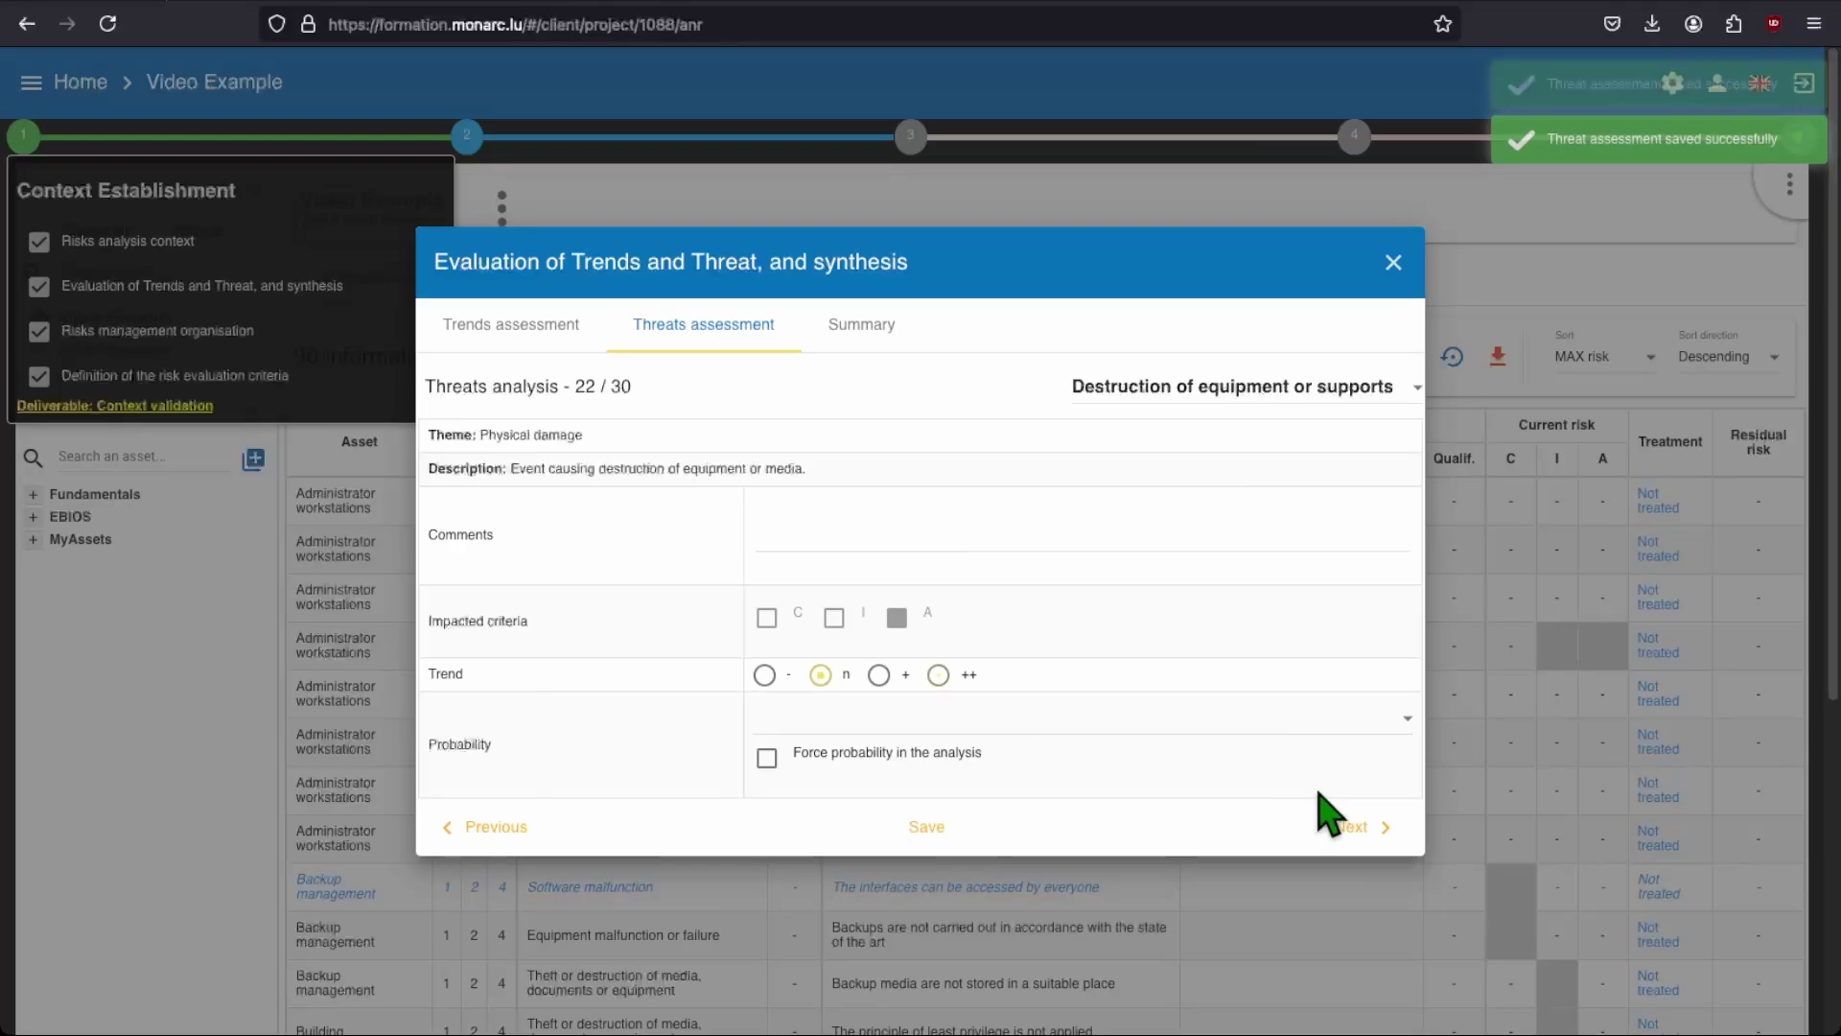
click(1305, 743)
click(1307, 789)
click(1356, 833)
click(1286, 743)
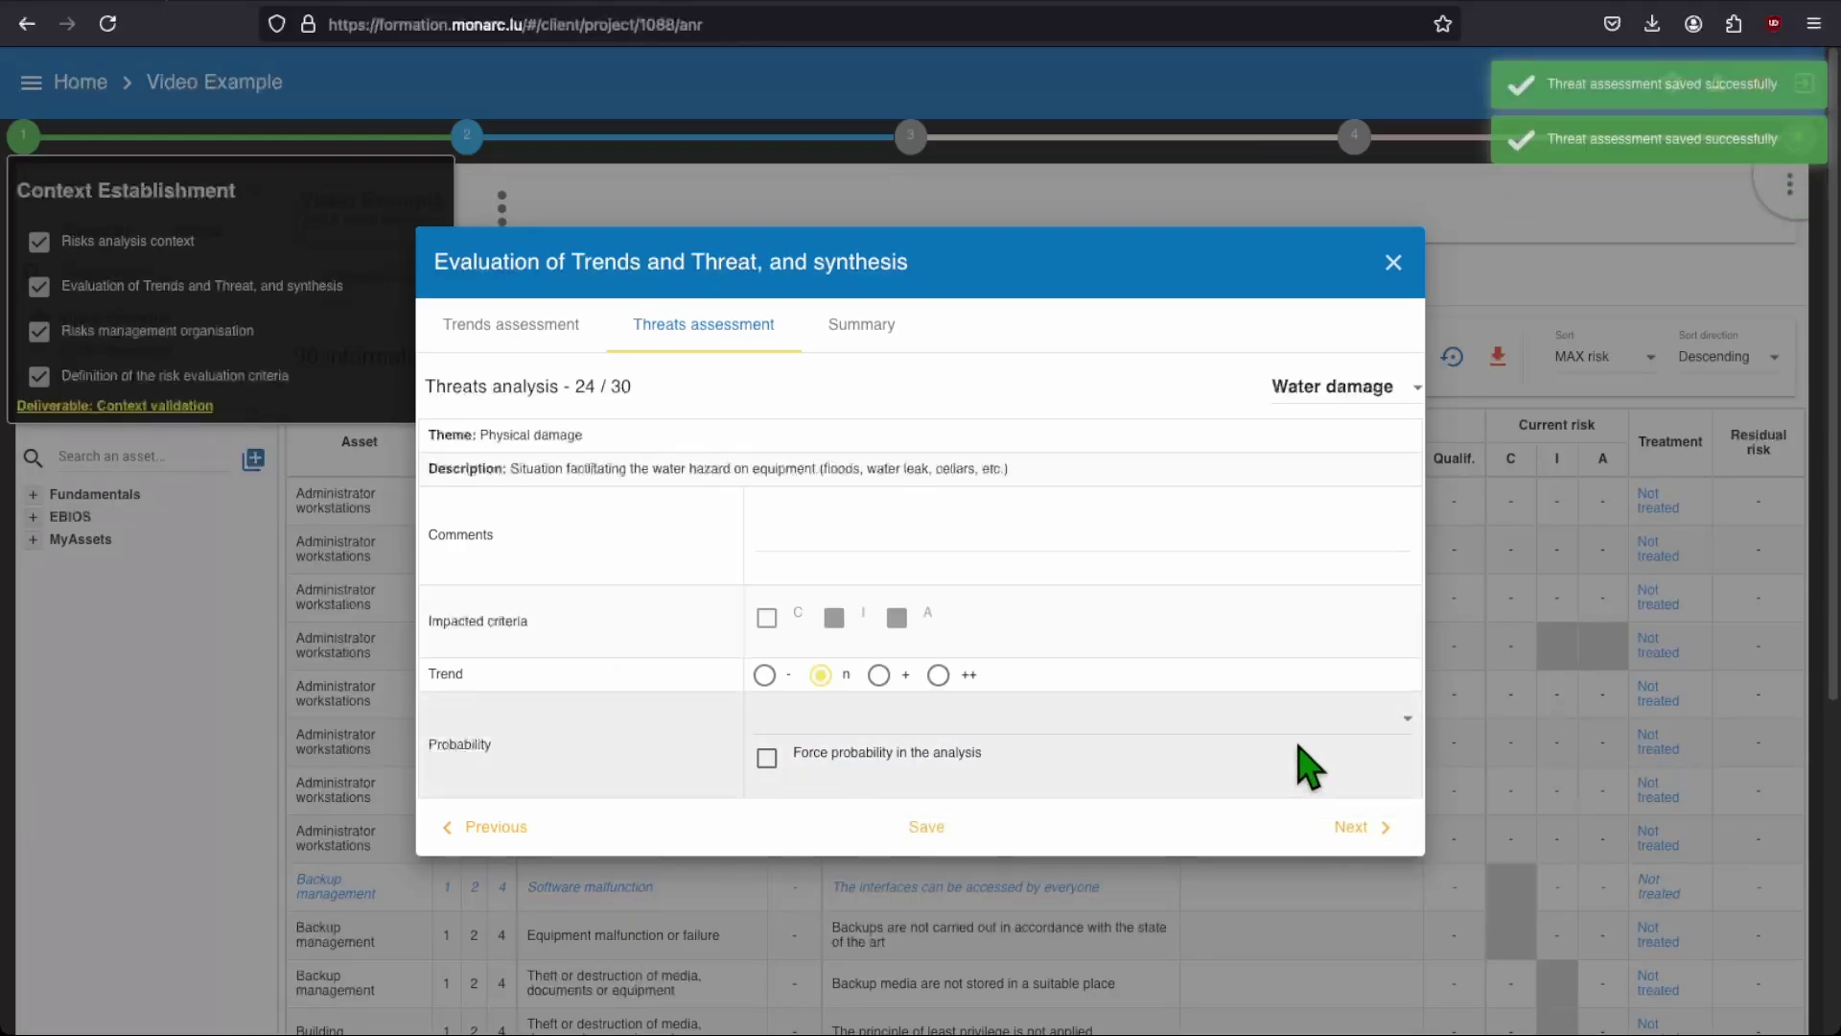
click(1290, 719)
click(1276, 748)
click(1290, 719)
click(1253, 887)
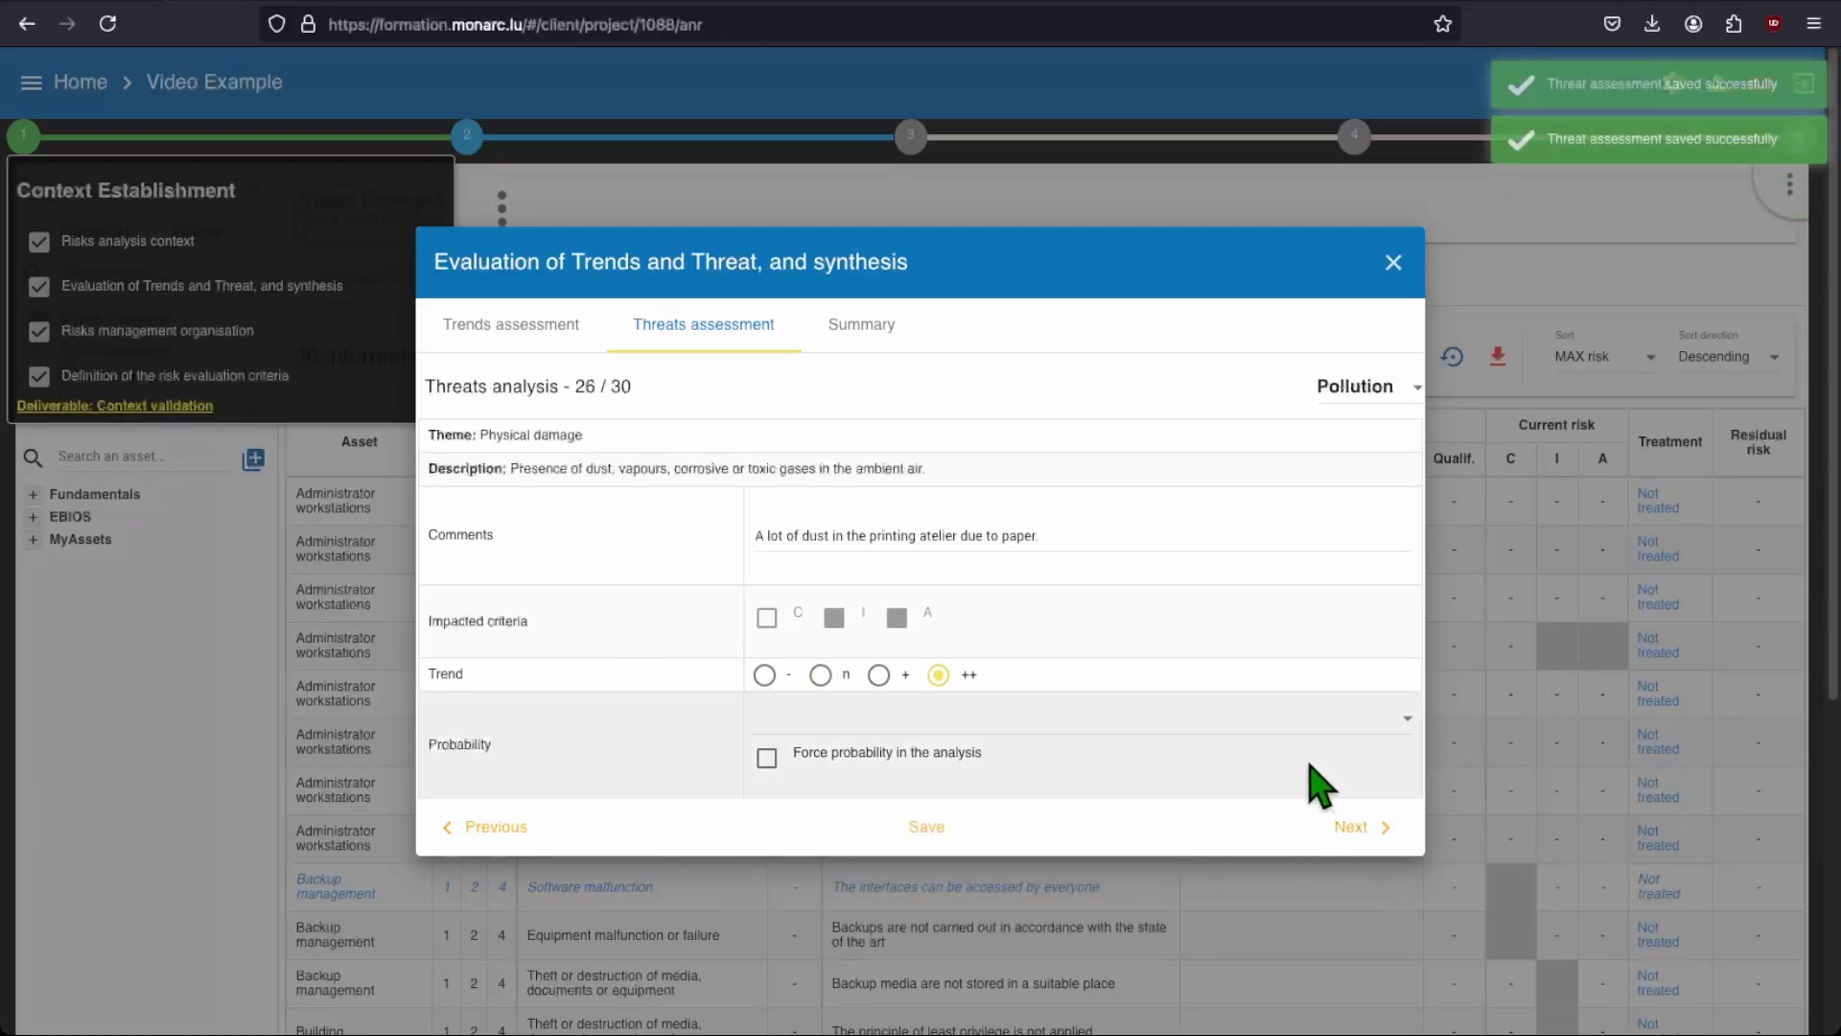
click(1290, 720)
click(1275, 882)
click(1352, 827)
Step: Rate telecom and air-conditioning failures unlikely, set Loss of power, Environmental disaster very unlikely, then save
click(1290, 719)
click(1285, 794)
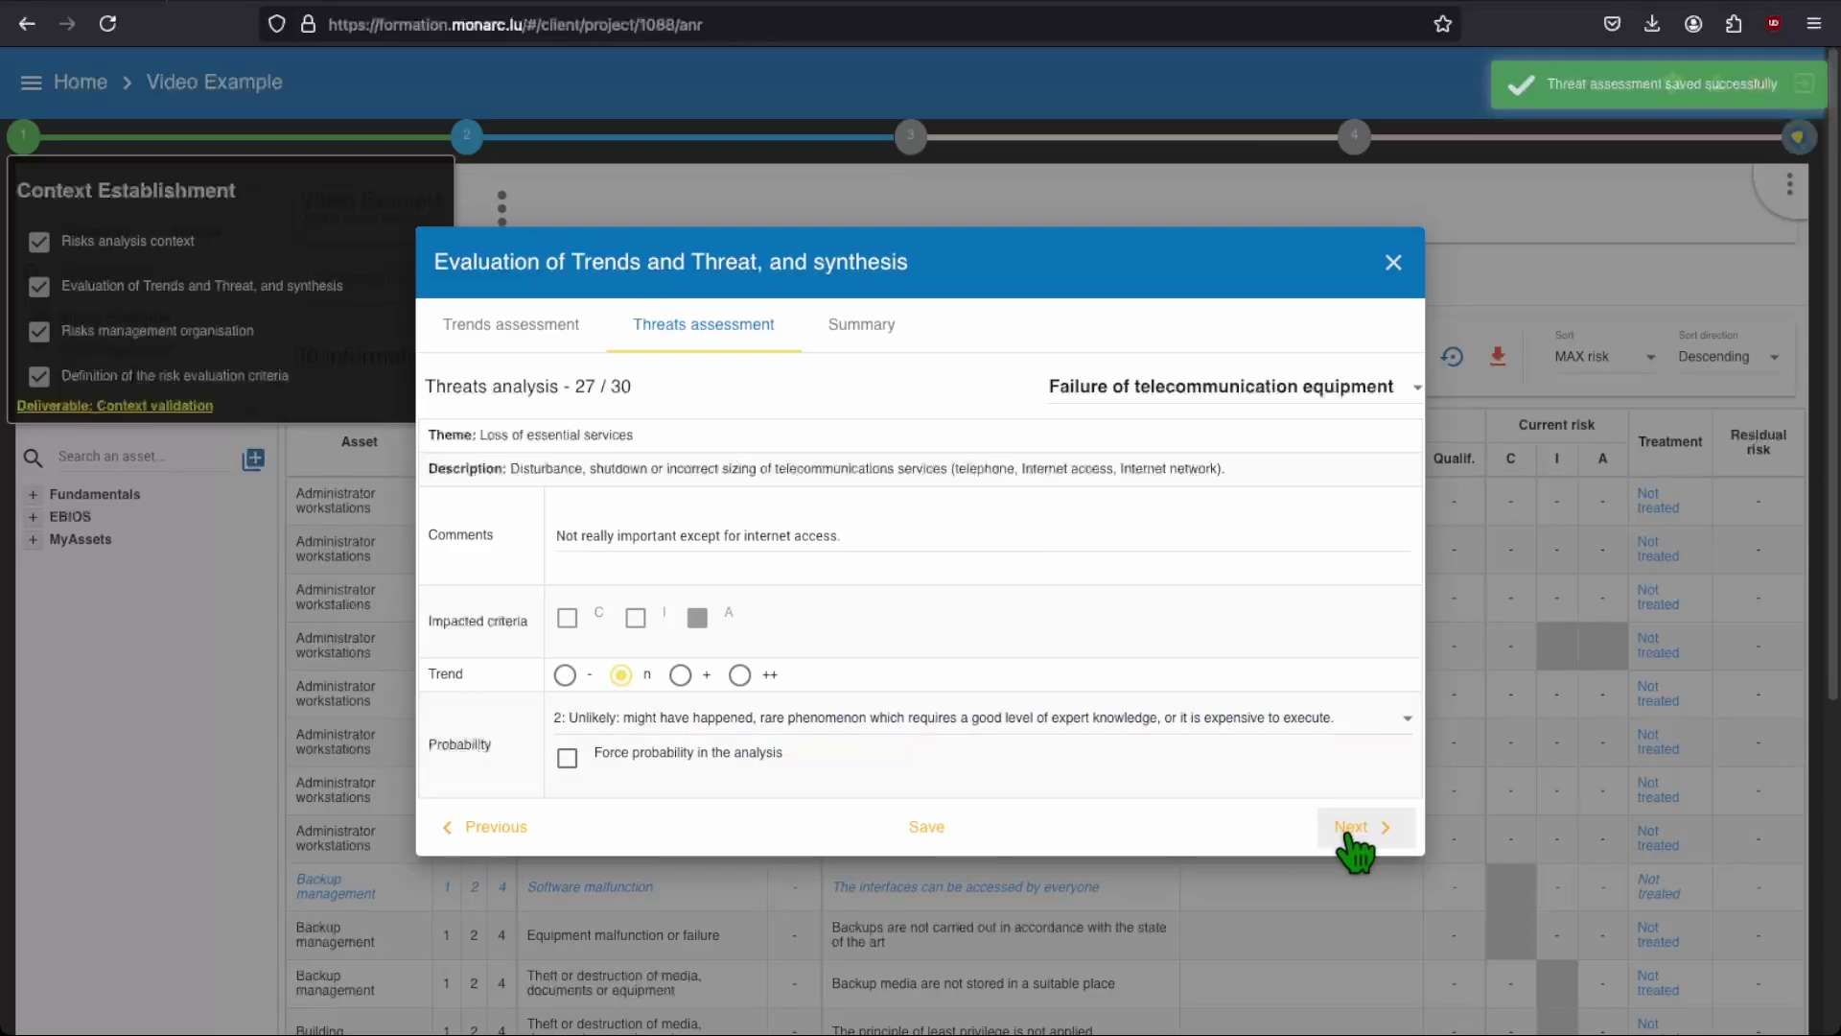
click(1353, 827)
click(1290, 719)
click(1266, 748)
click(1357, 827)
click(1289, 720)
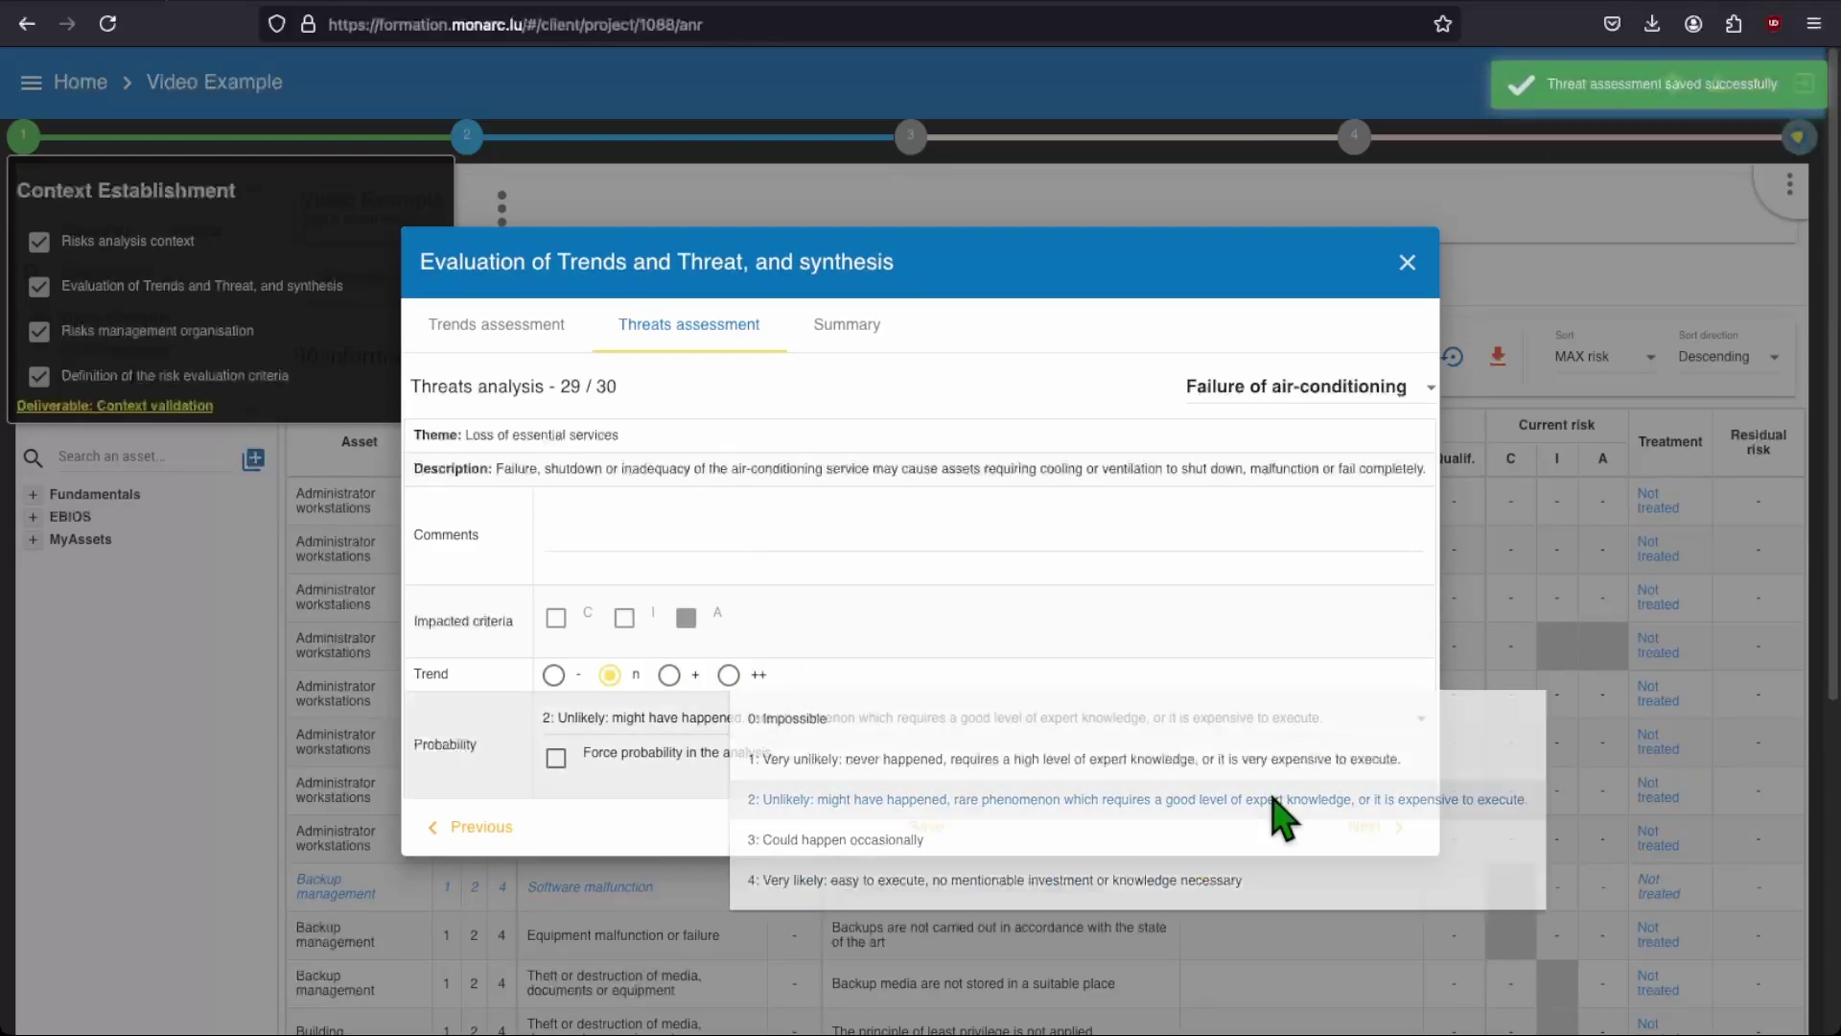
click(1277, 799)
click(1352, 826)
click(1290, 720)
click(1237, 758)
click(926, 830)
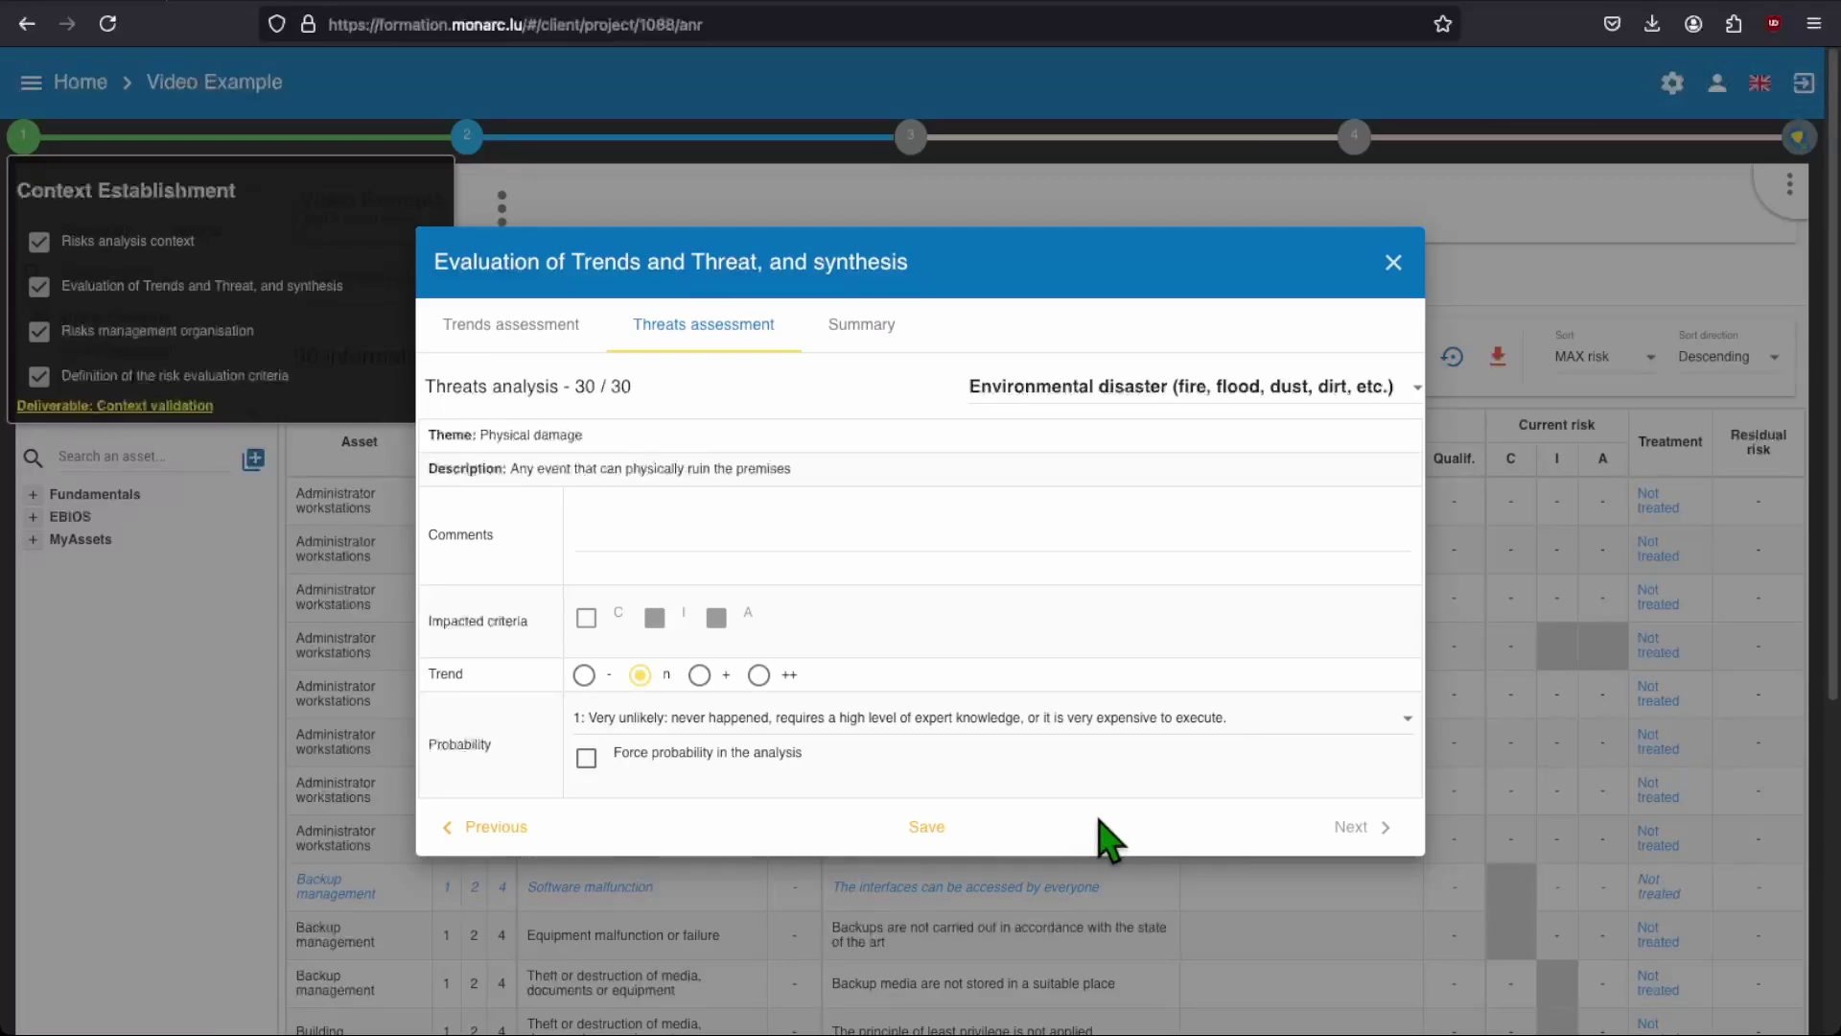
click(1396, 270)
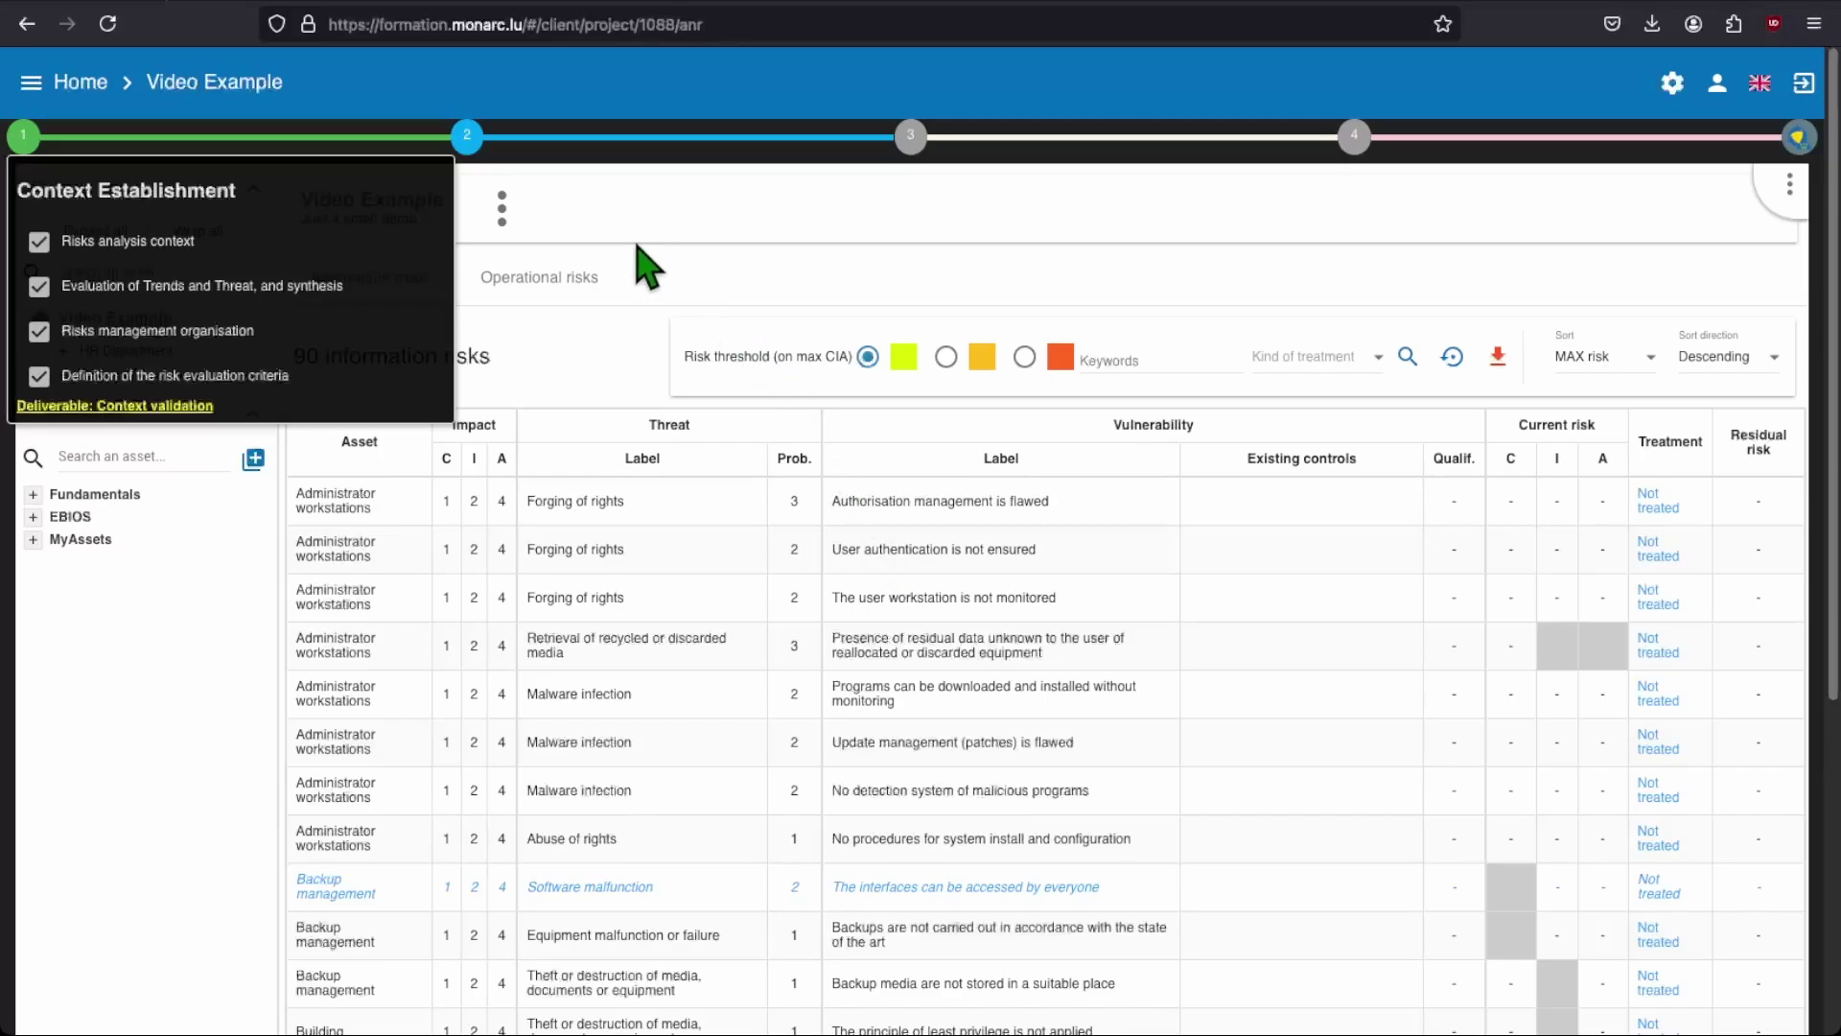
Step: Tick Force probability in the analysis for the Forging of rights threat and save the assessment
click(304, 299)
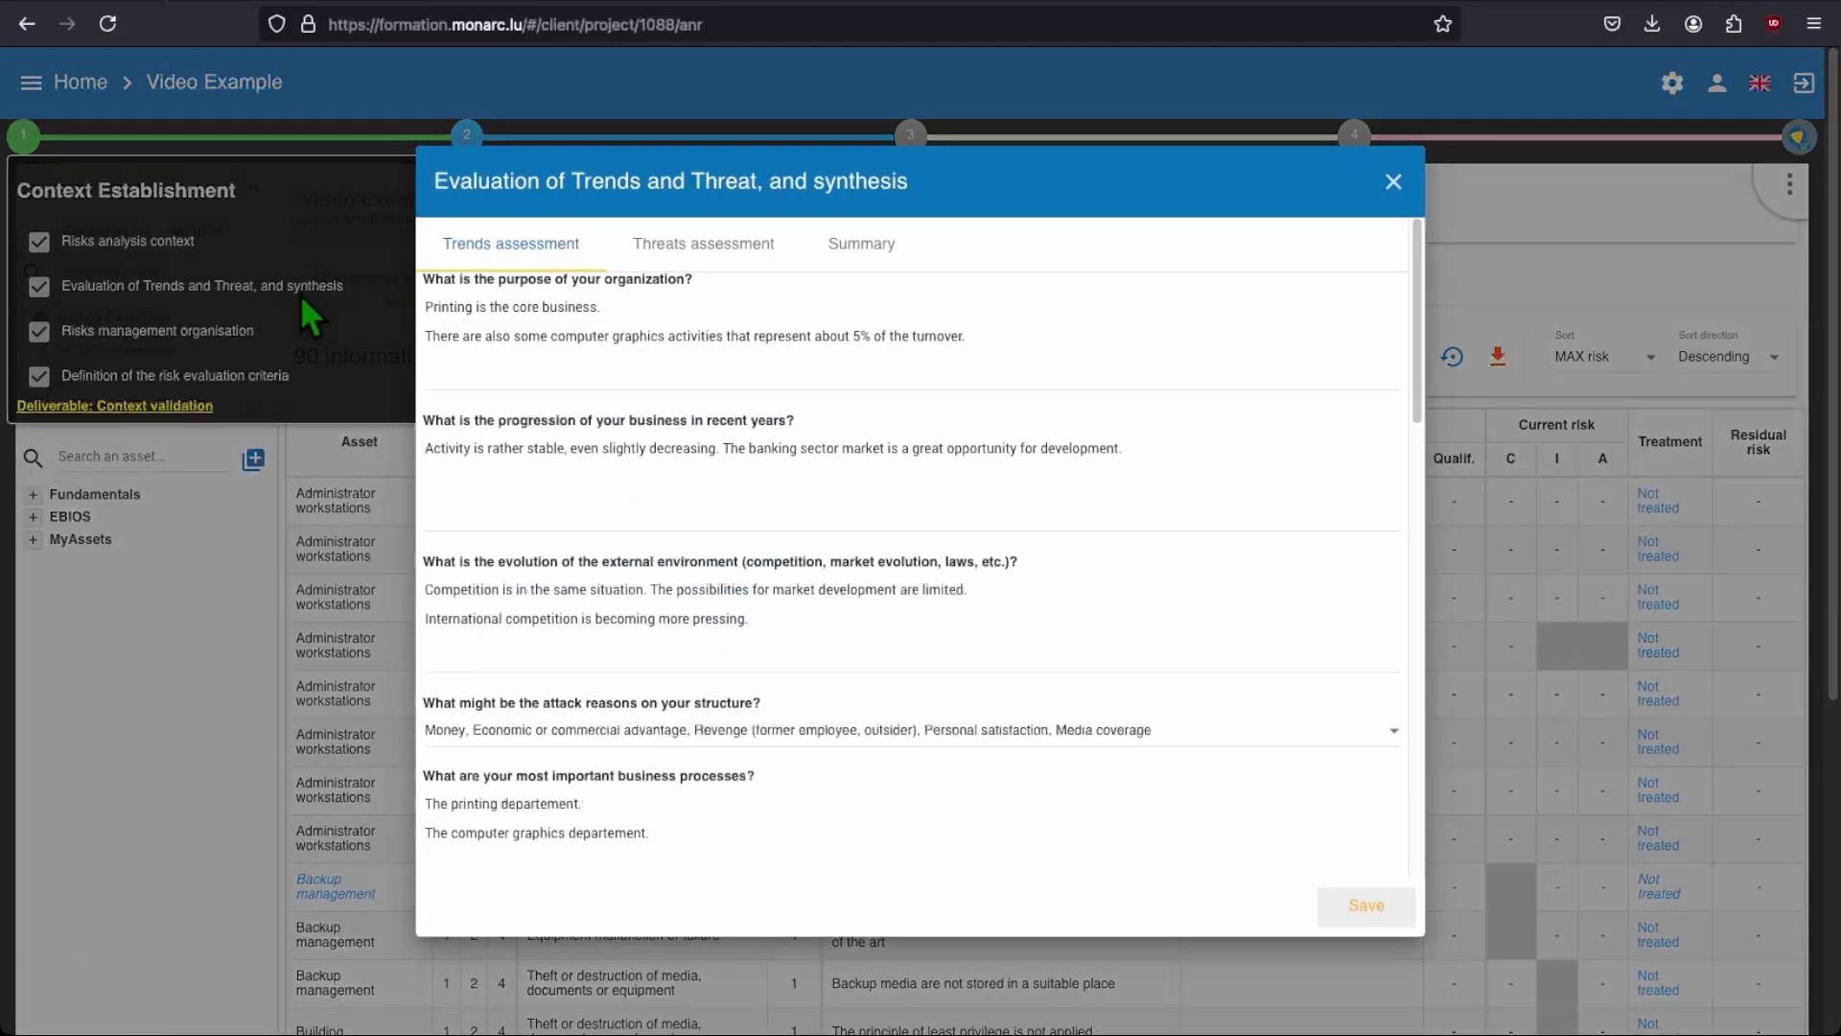
click(681, 247)
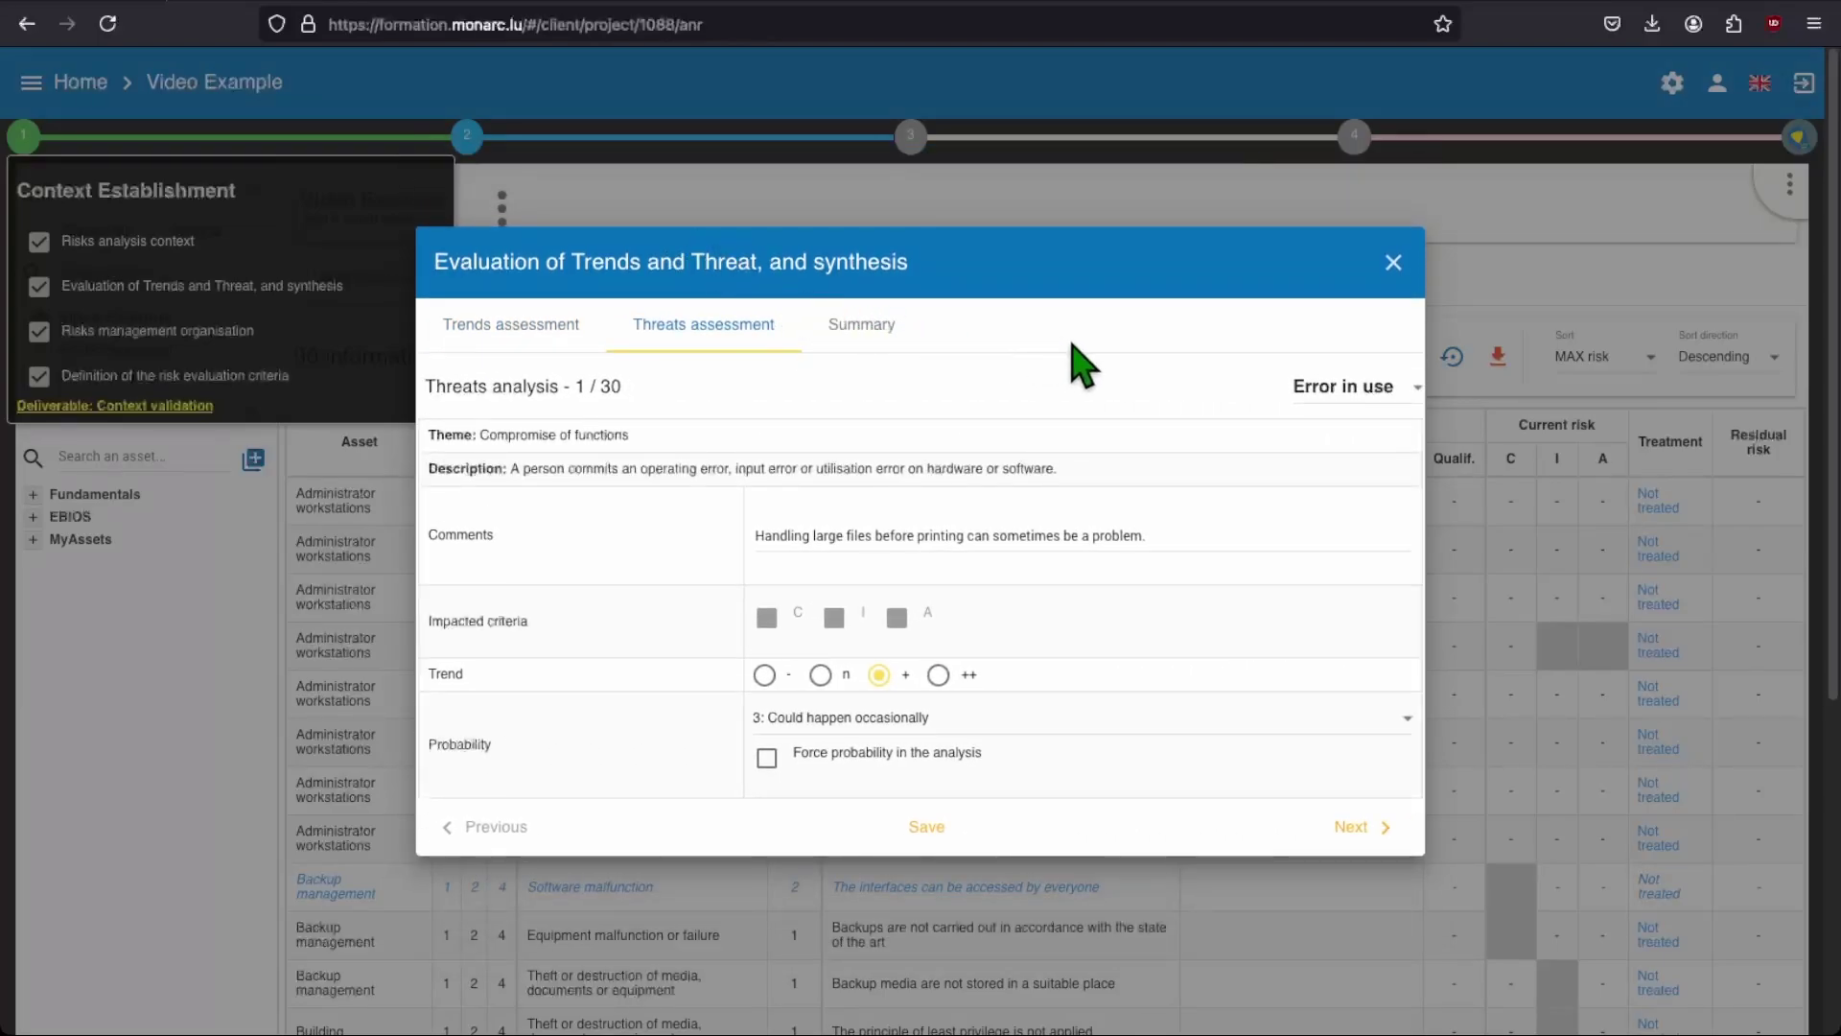
click(1429, 401)
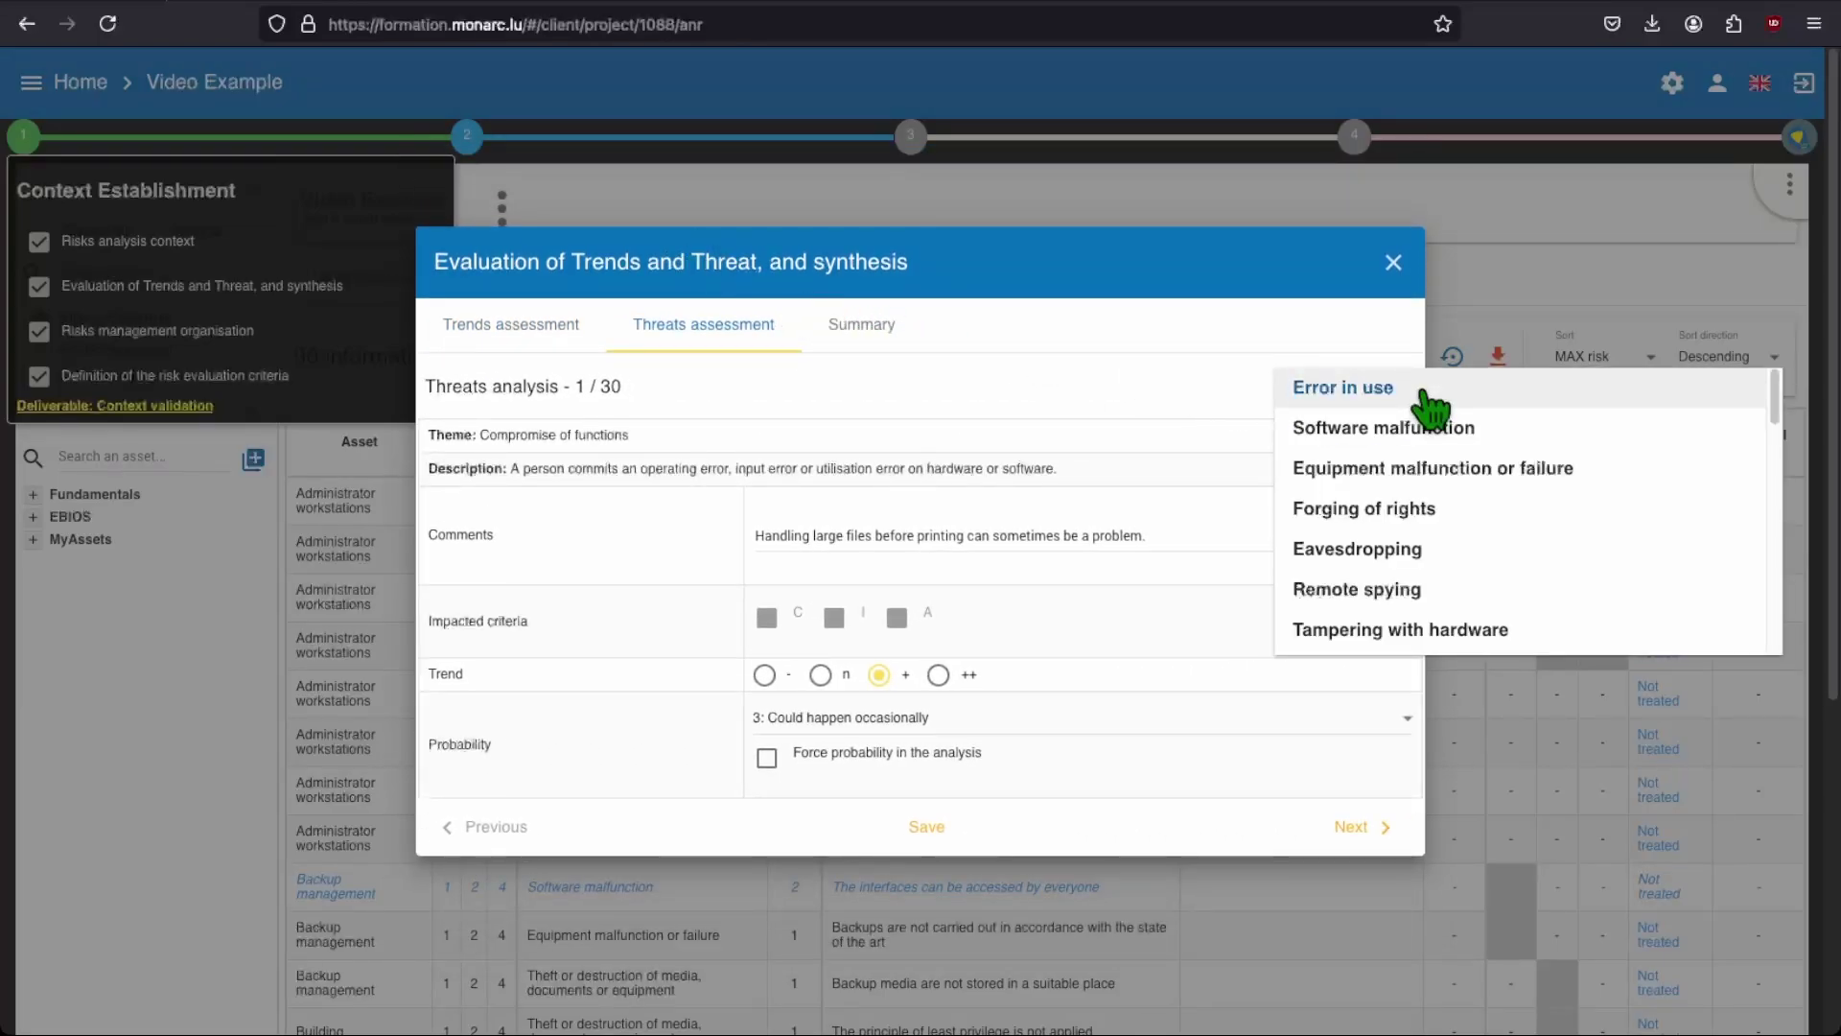
click(1410, 516)
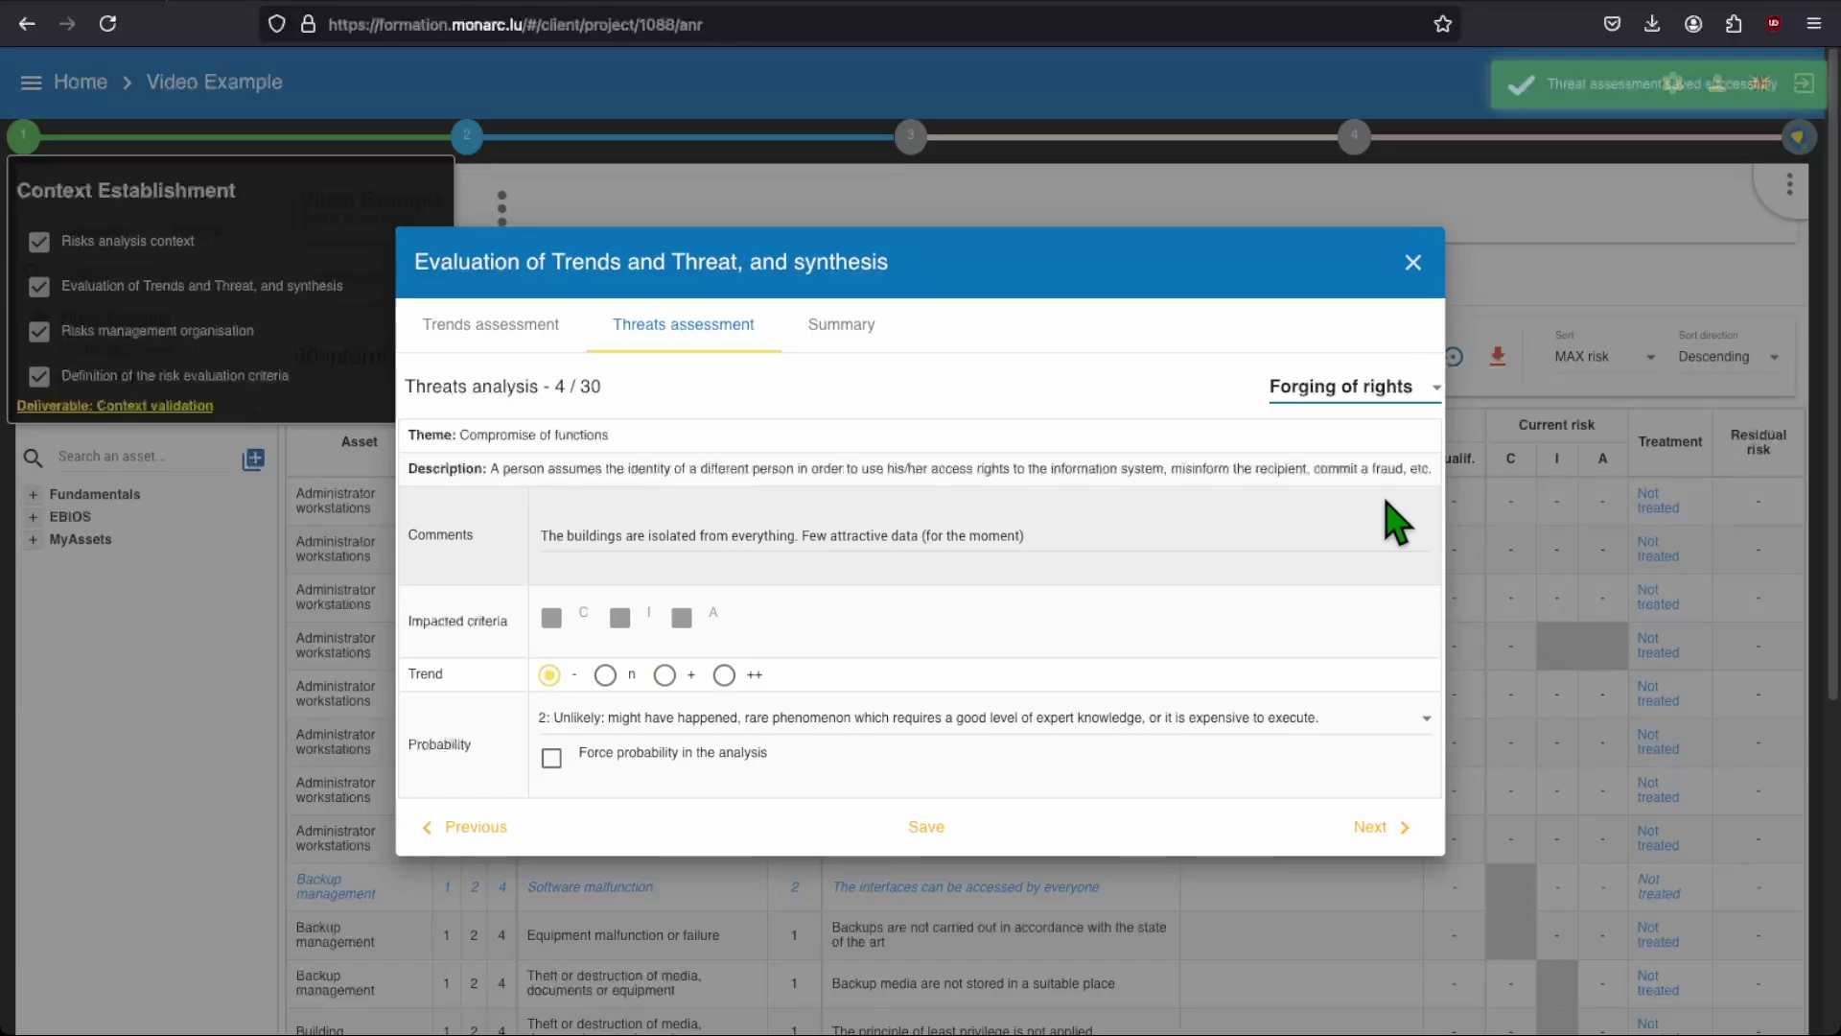
click(555, 763)
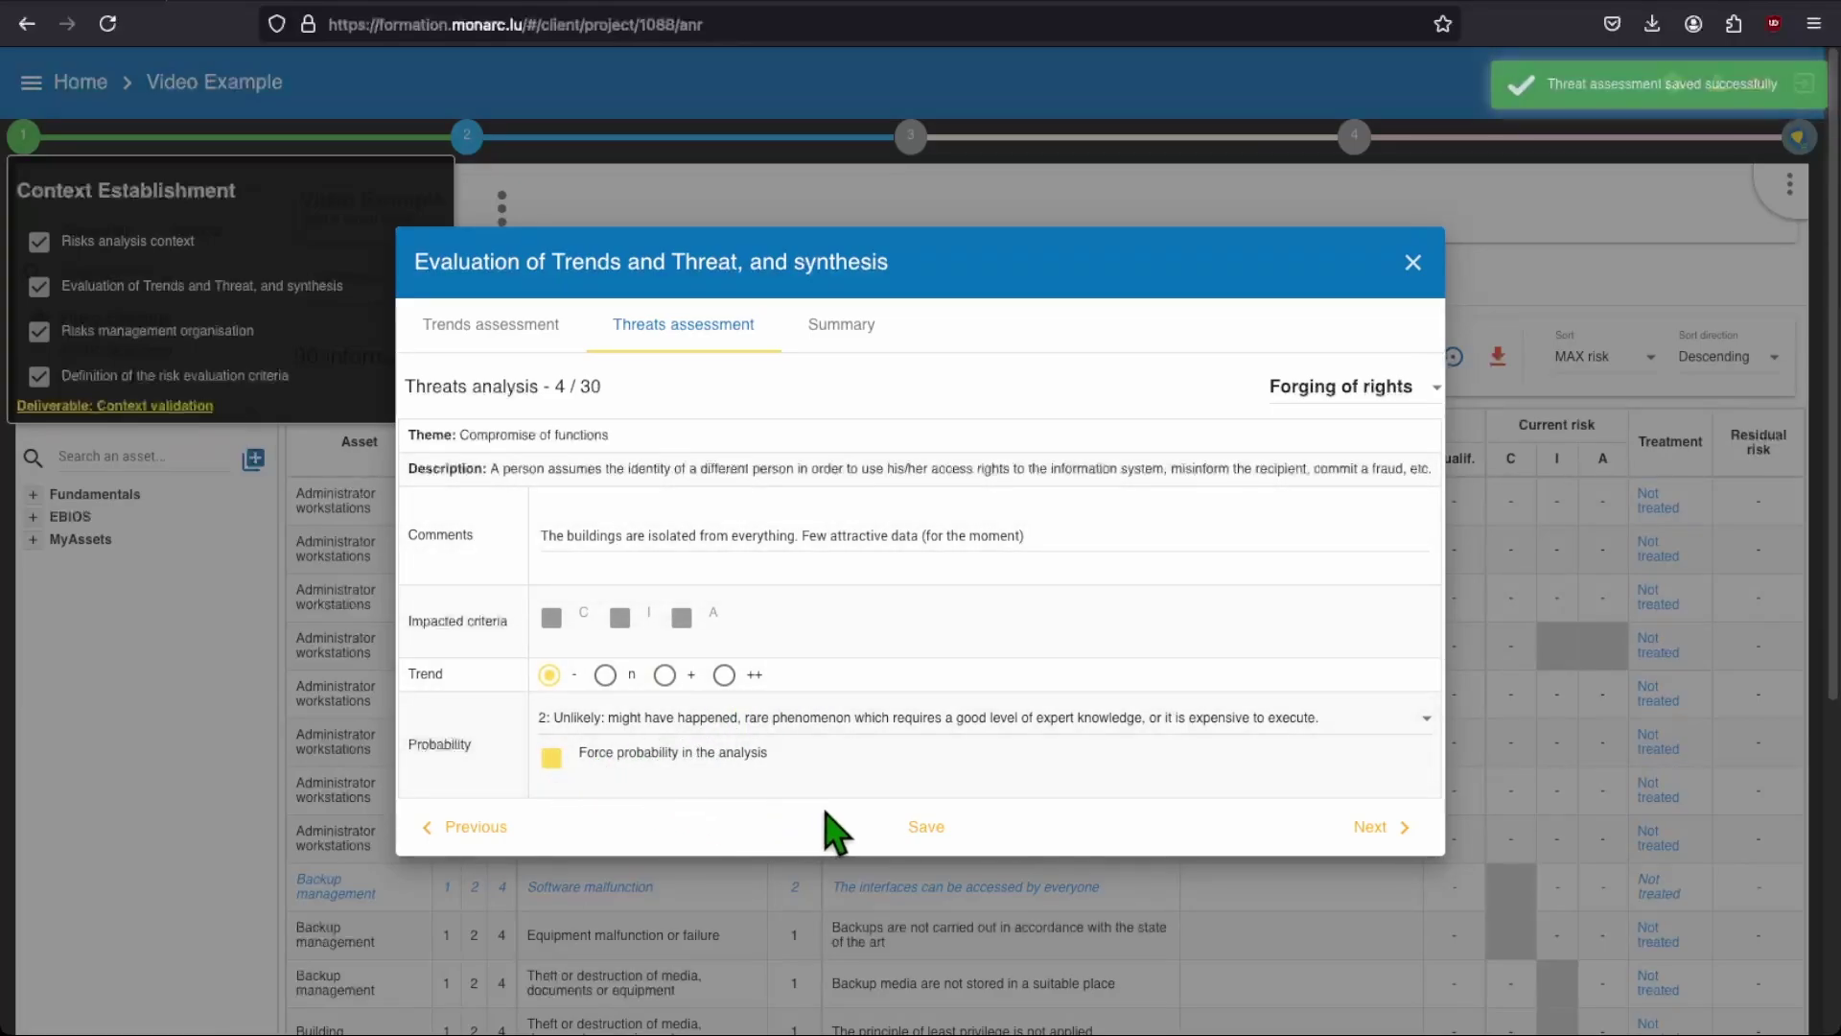
click(960, 830)
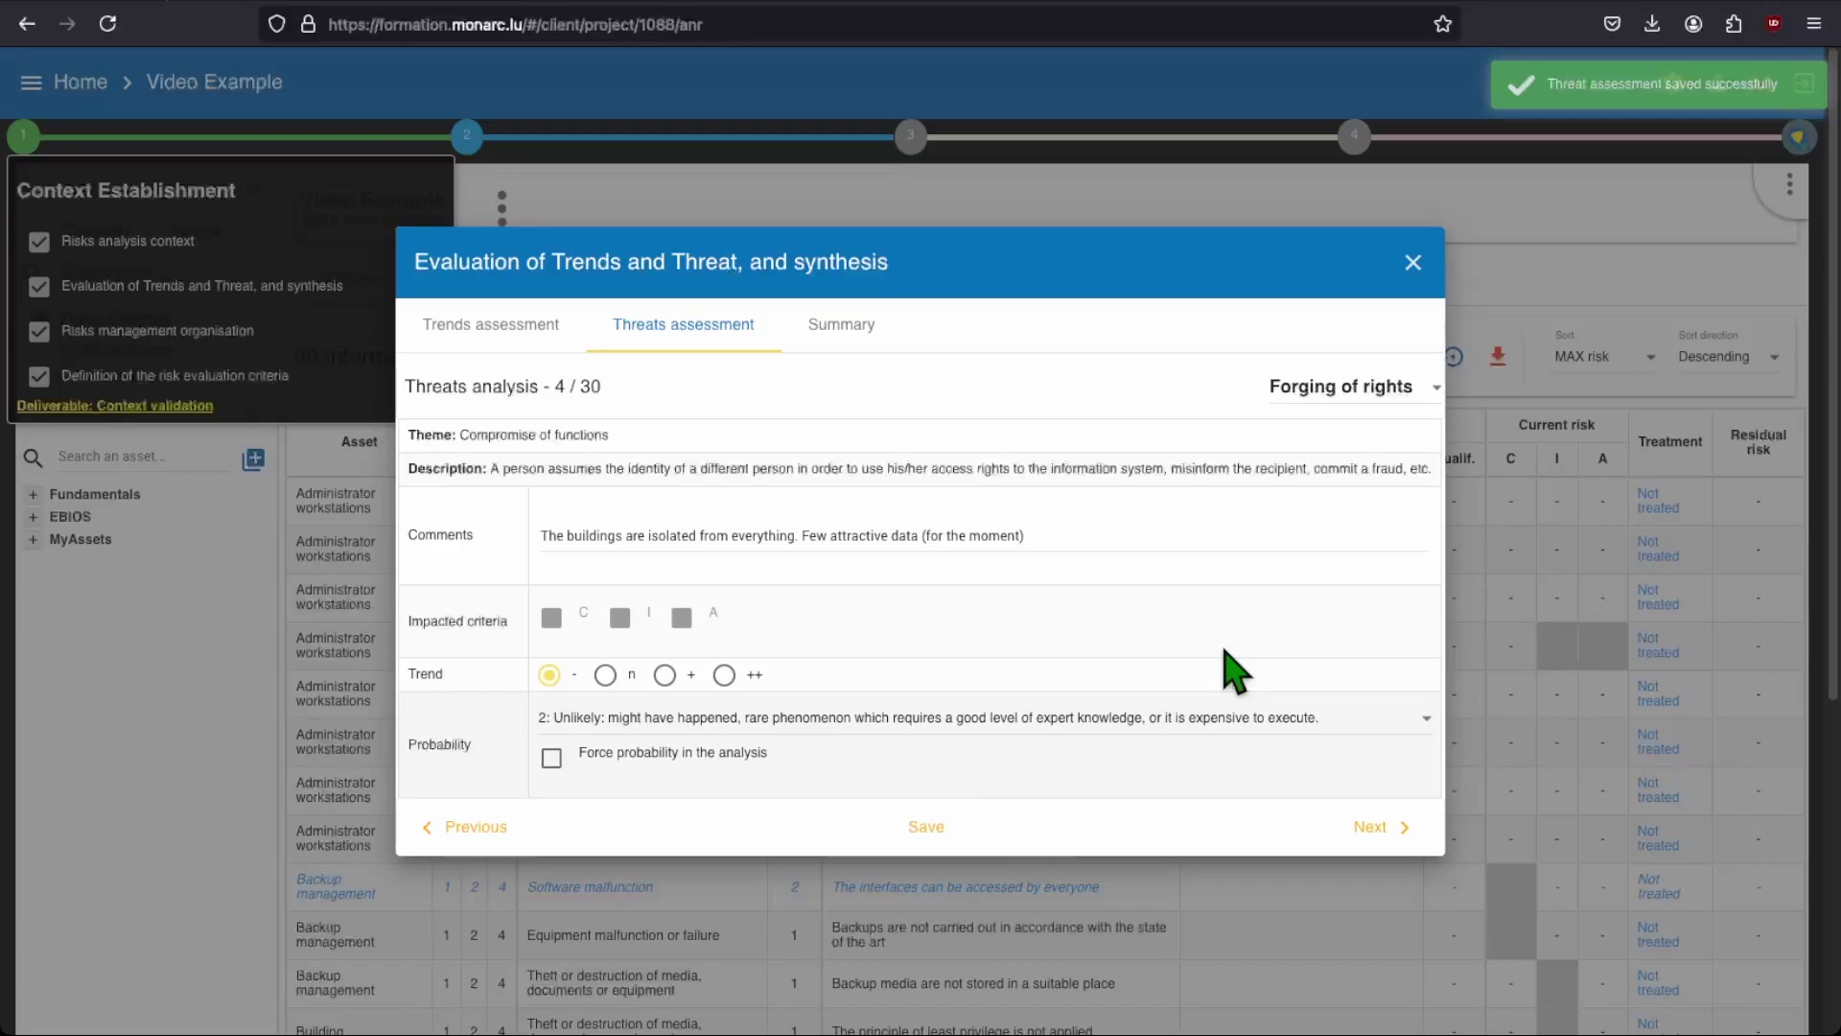
click(1411, 265)
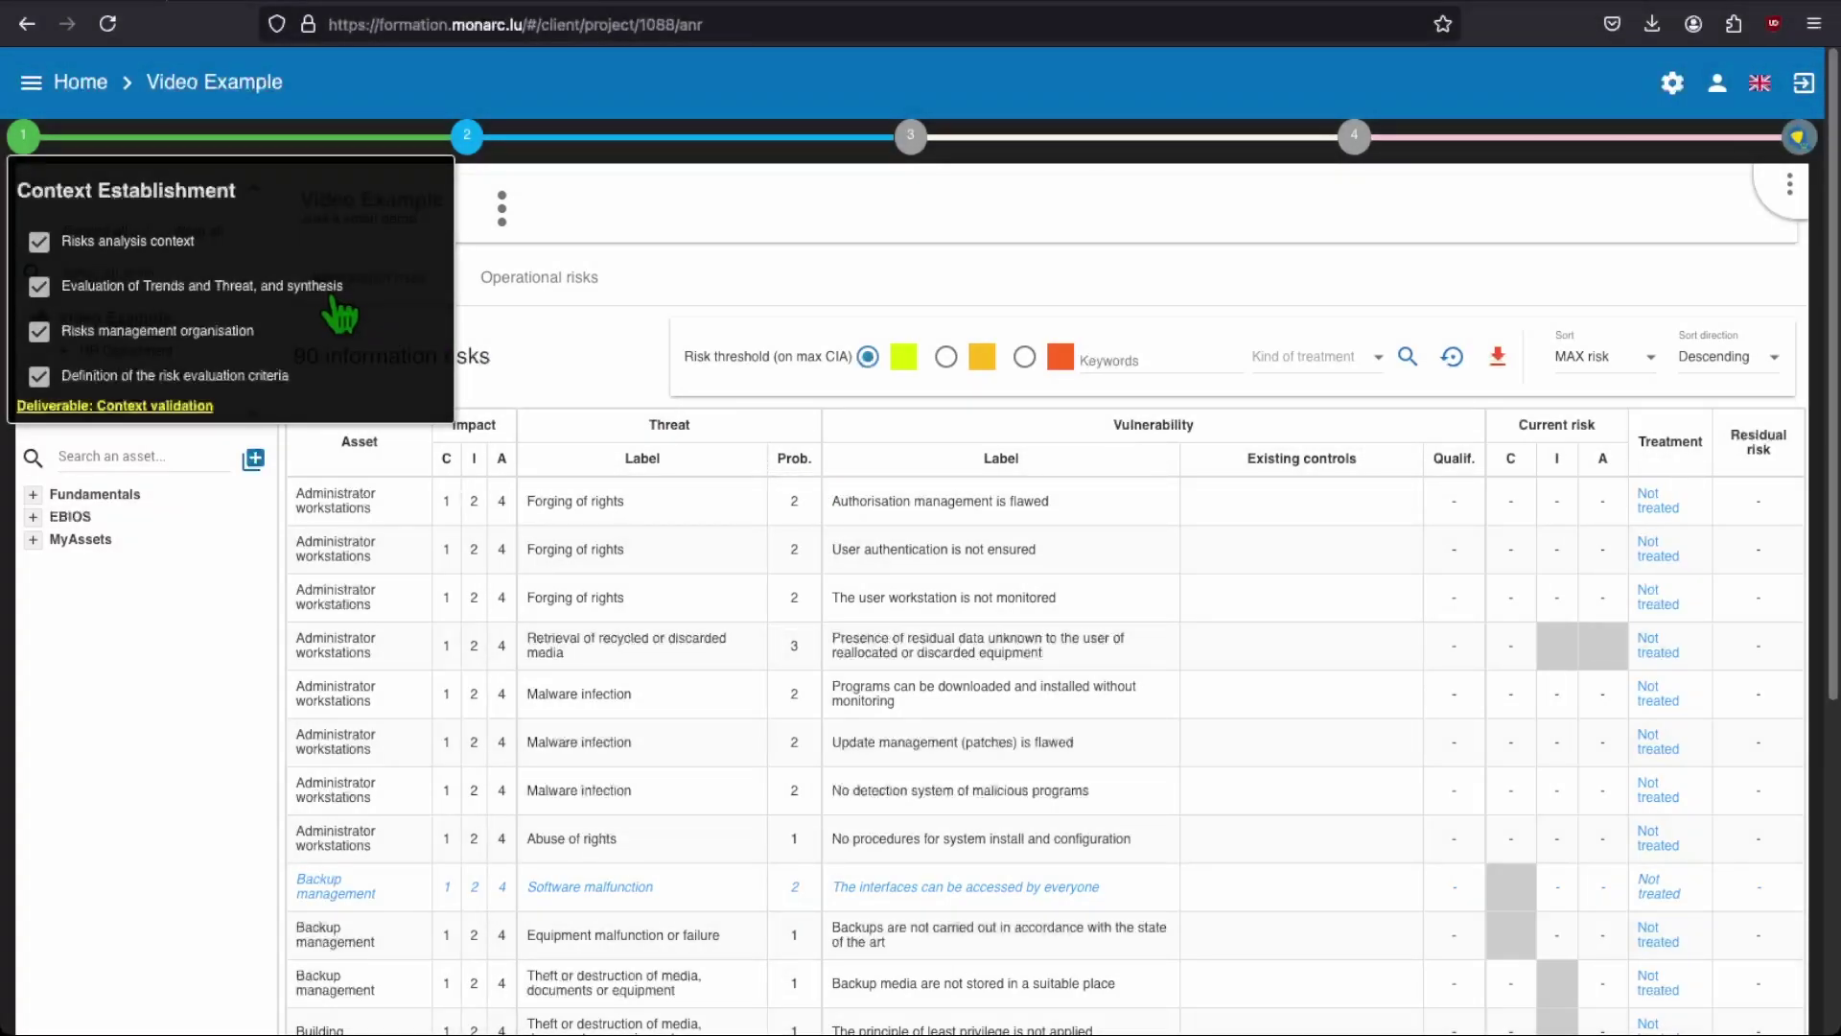
Step: Set the Forging of rights threat to probability 3, Could happen occasionally, and save the assessment
click(324, 298)
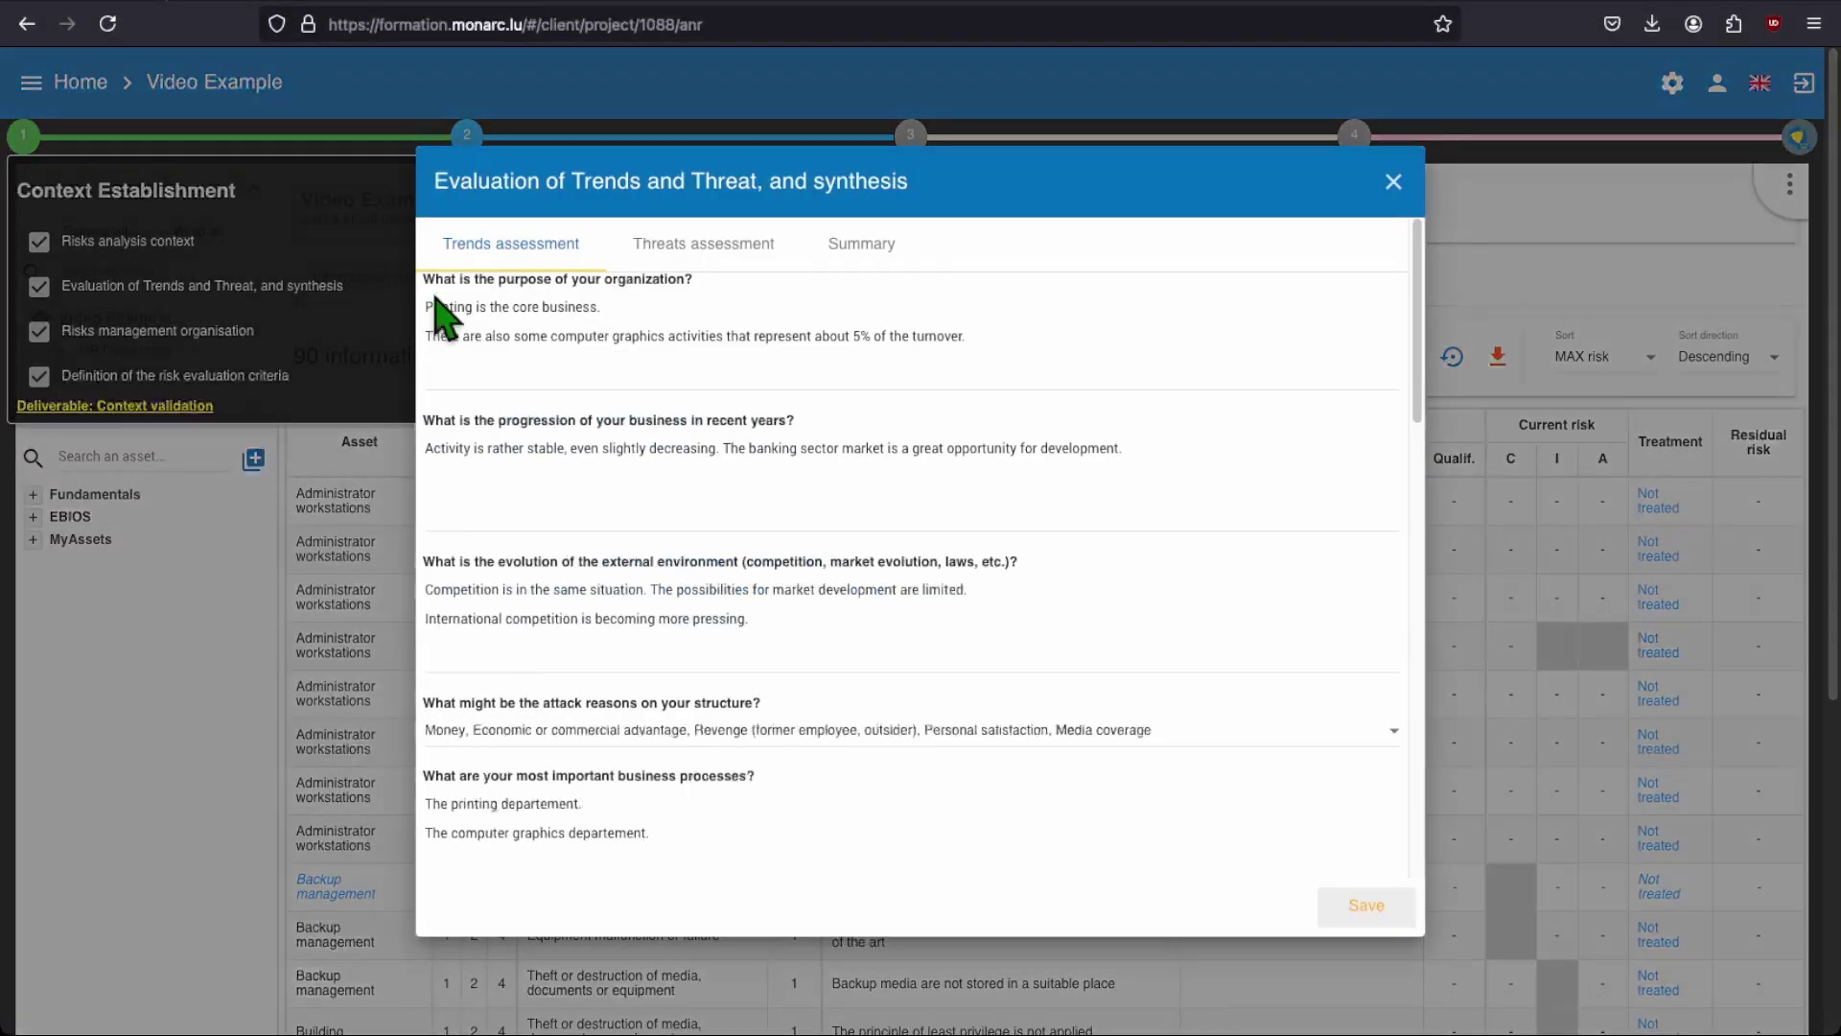
click(709, 252)
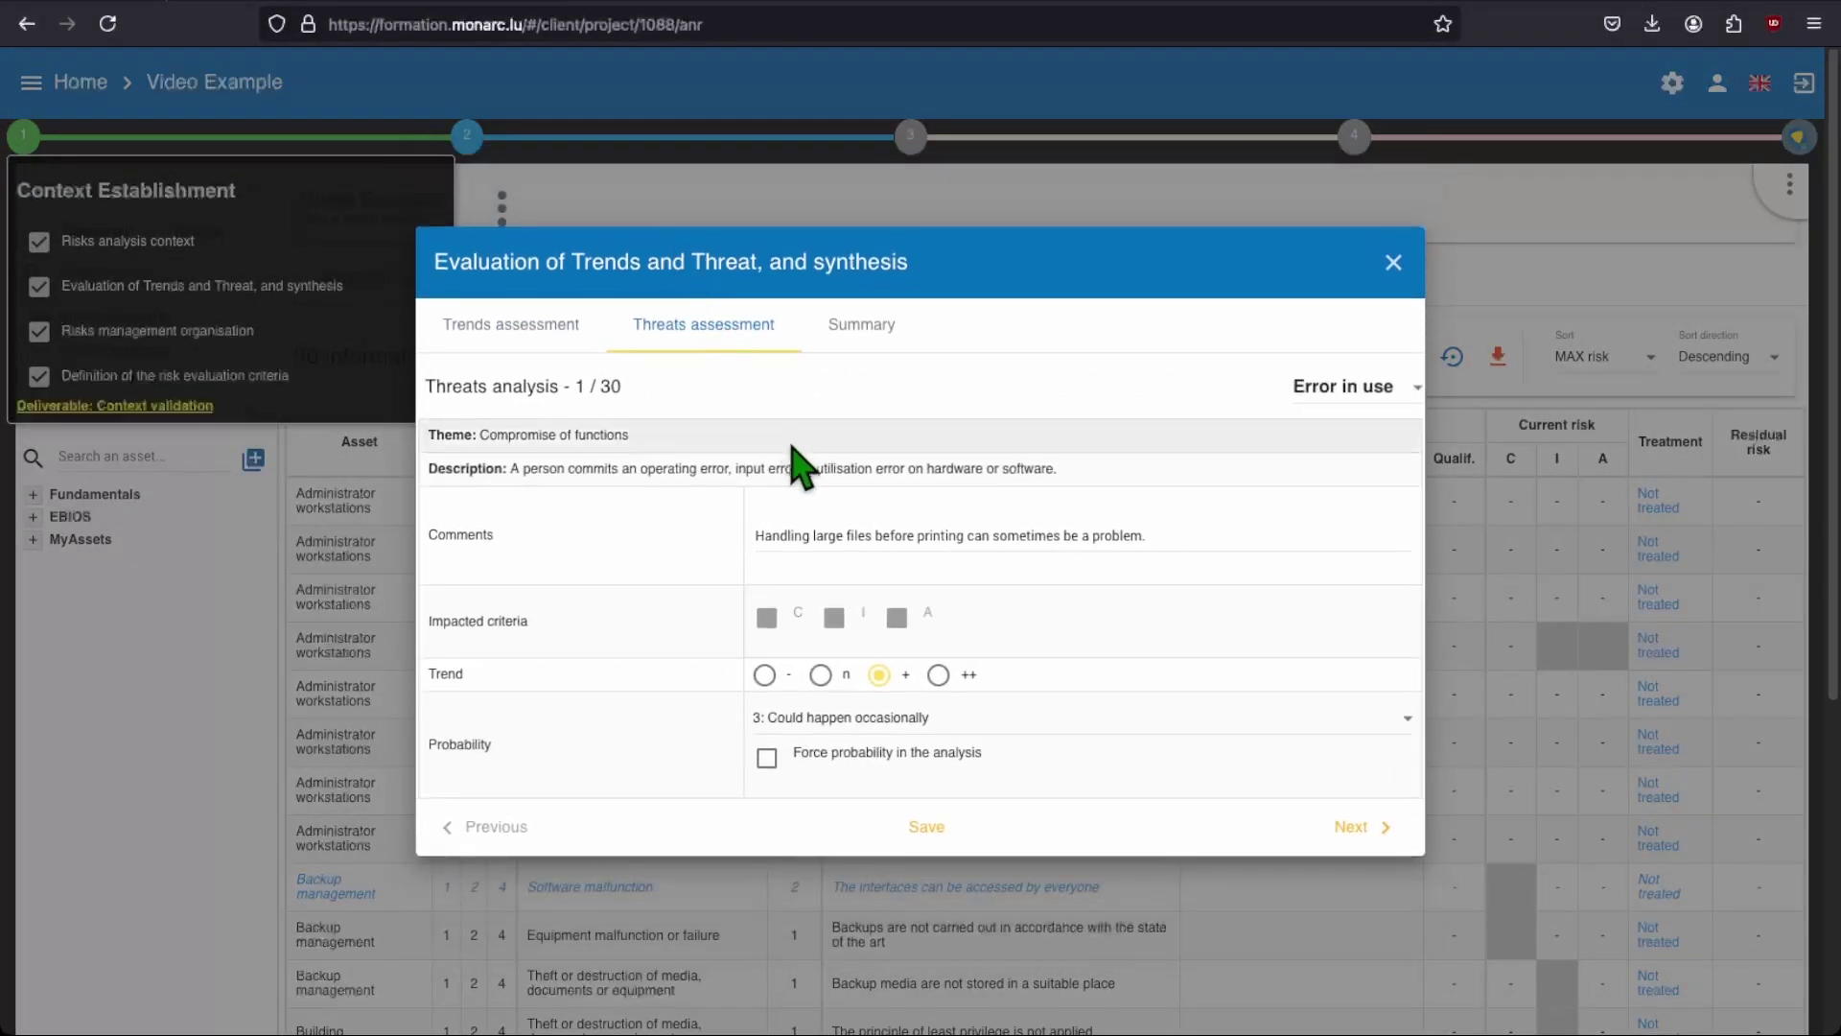
click(1363, 403)
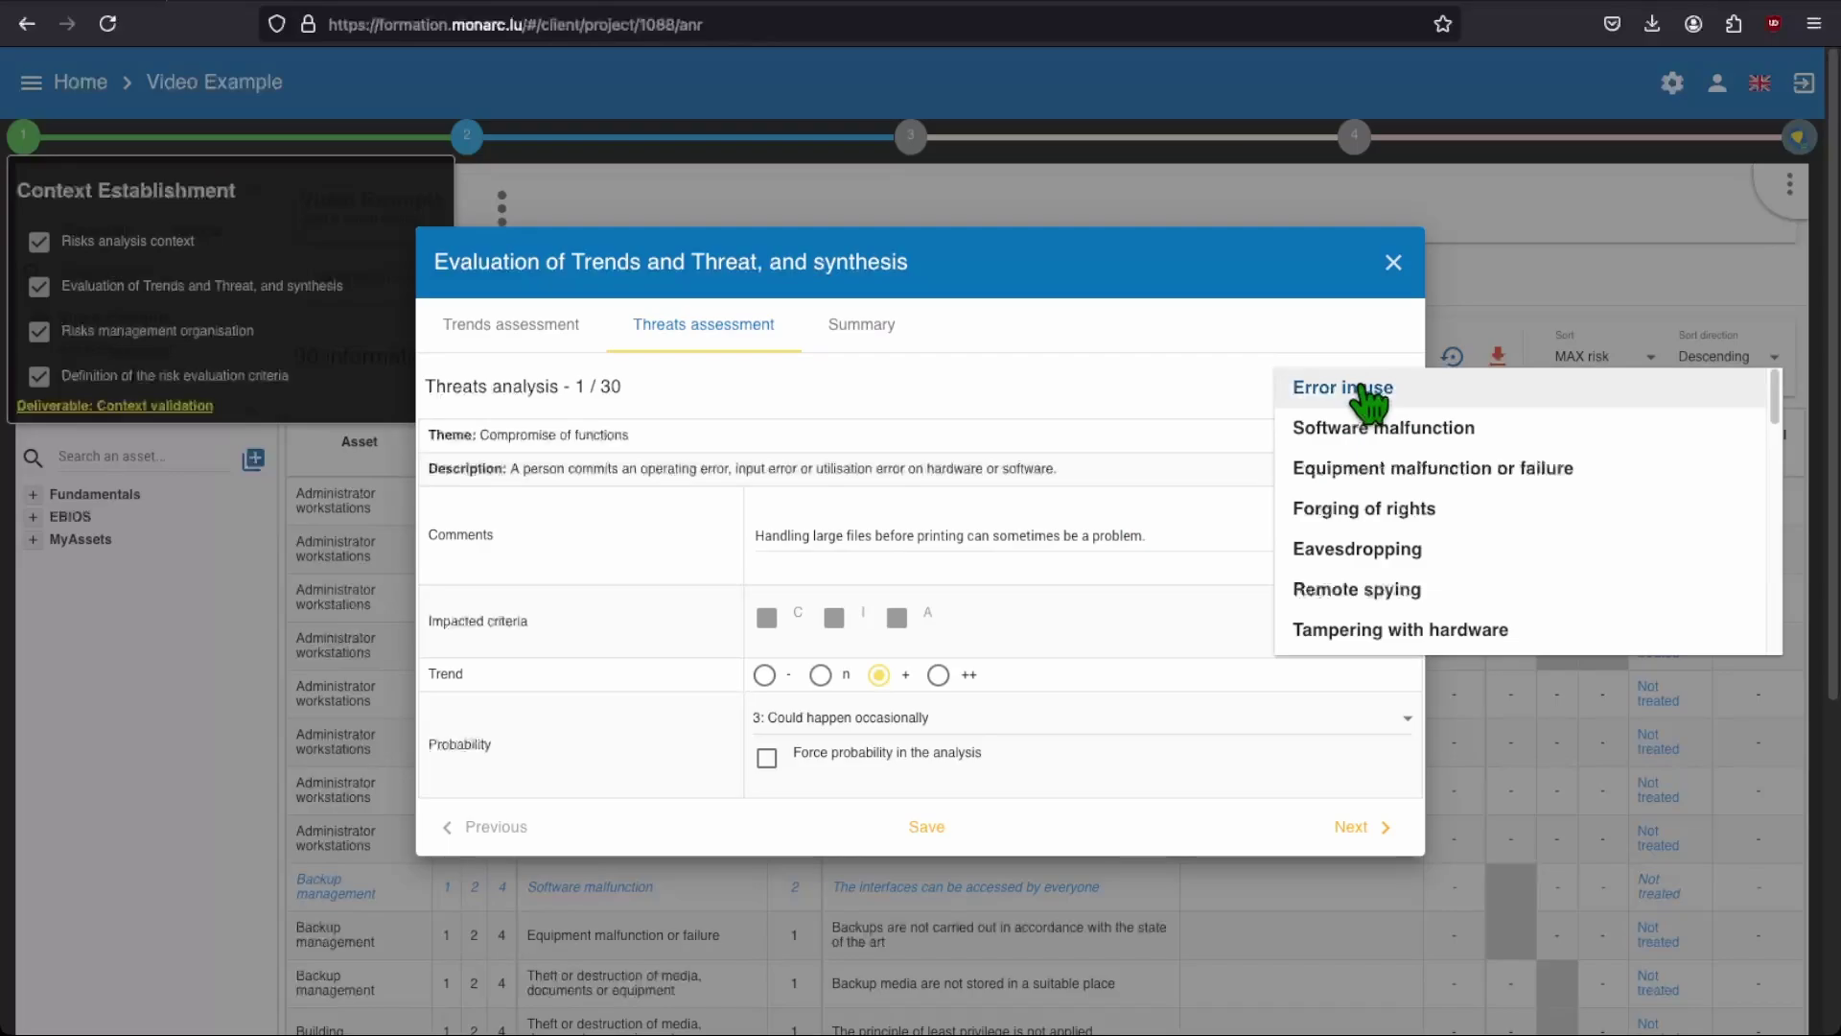
click(1363, 509)
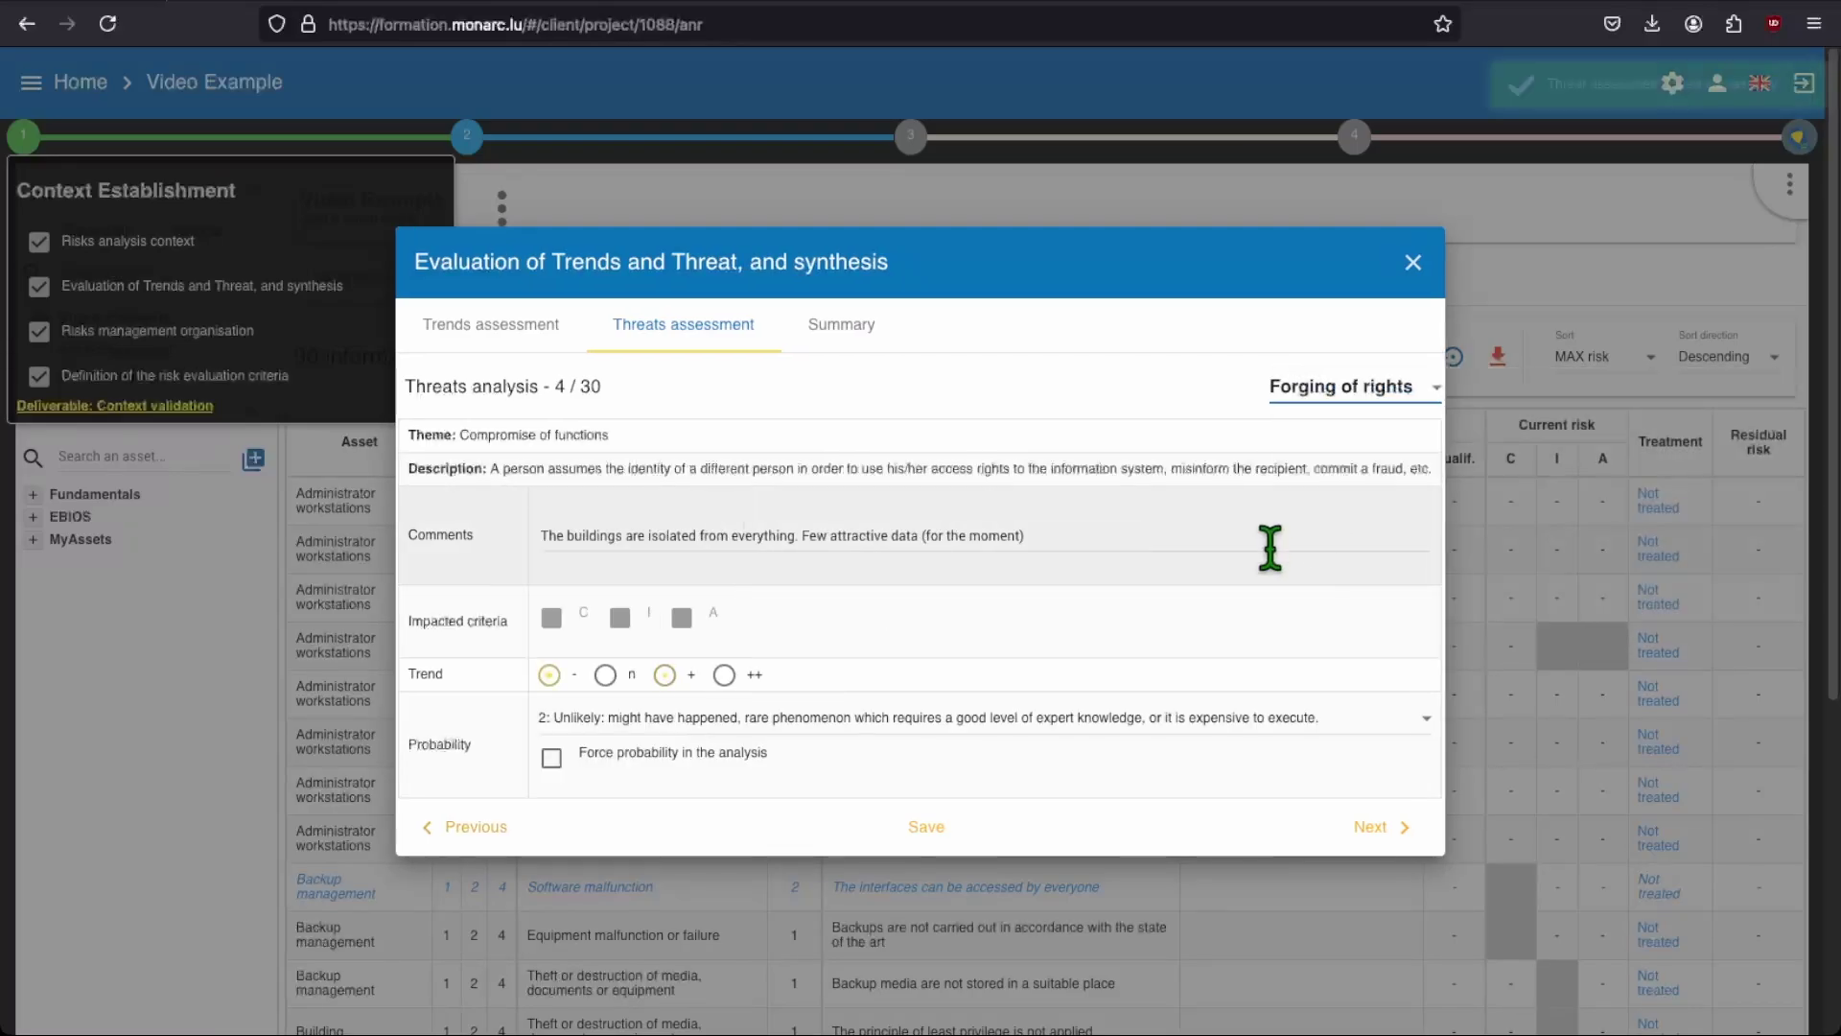
click(585, 729)
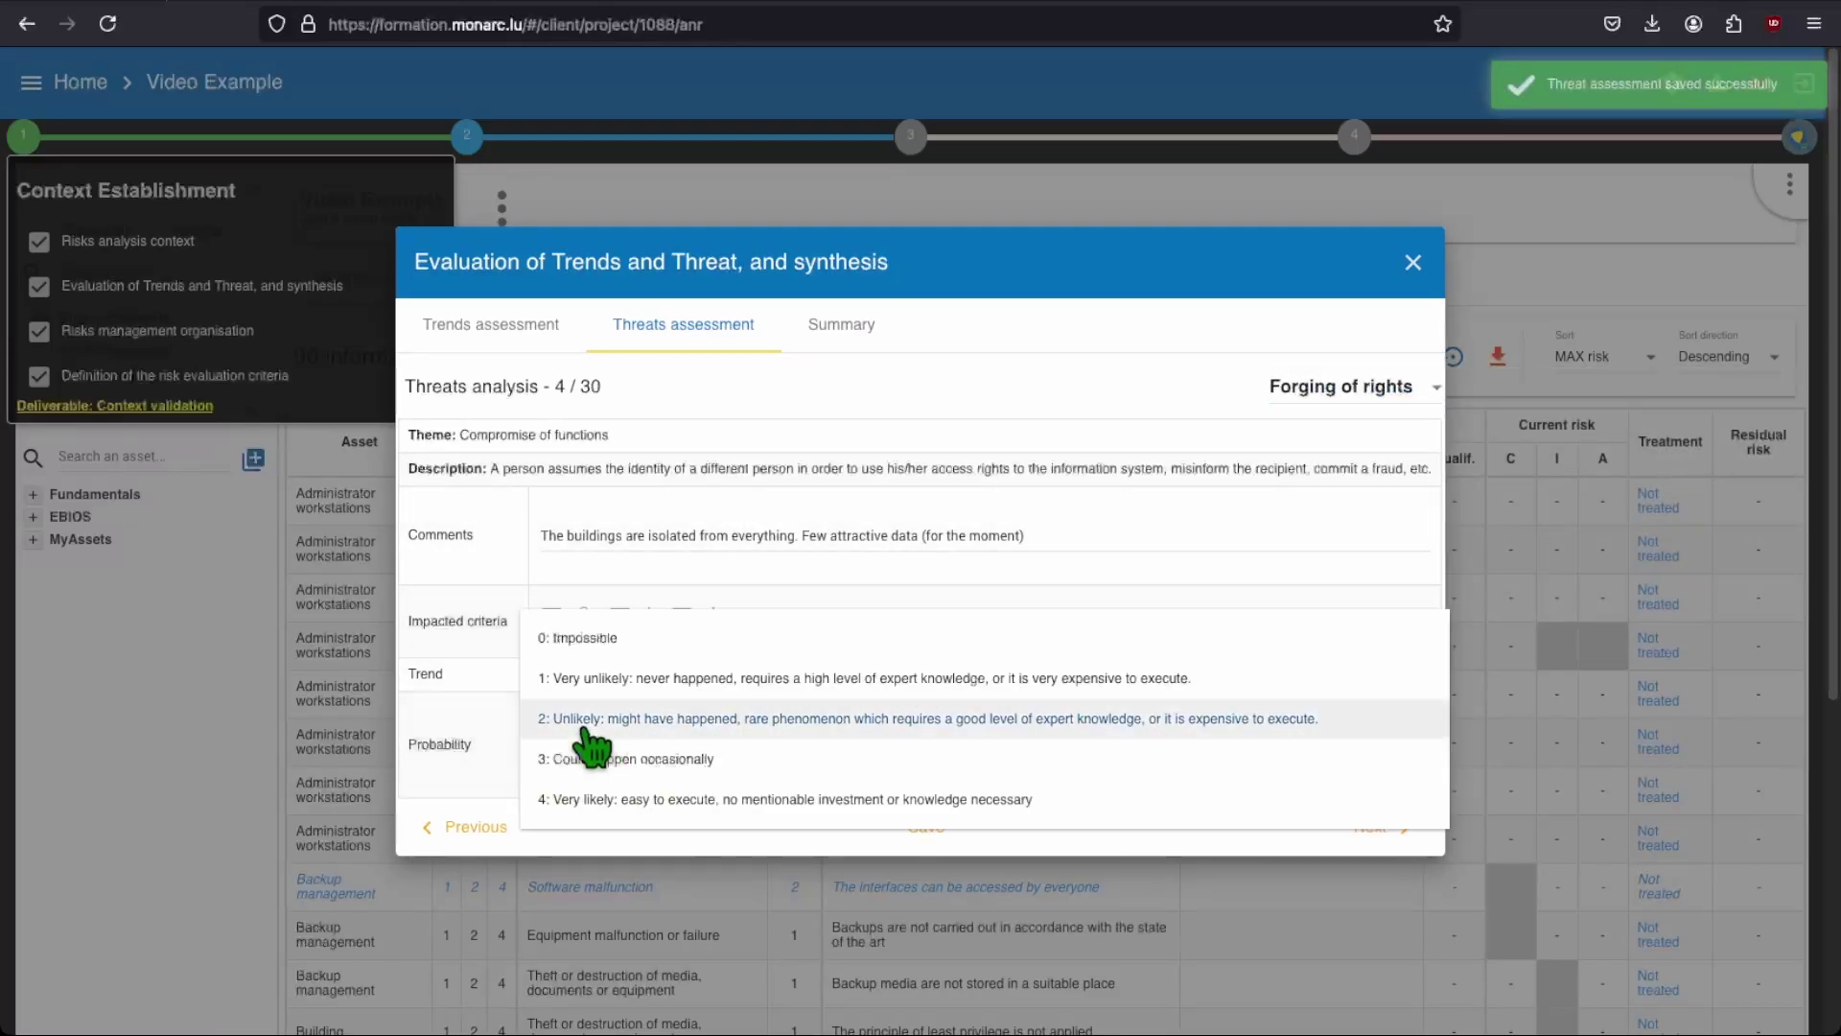
click(589, 758)
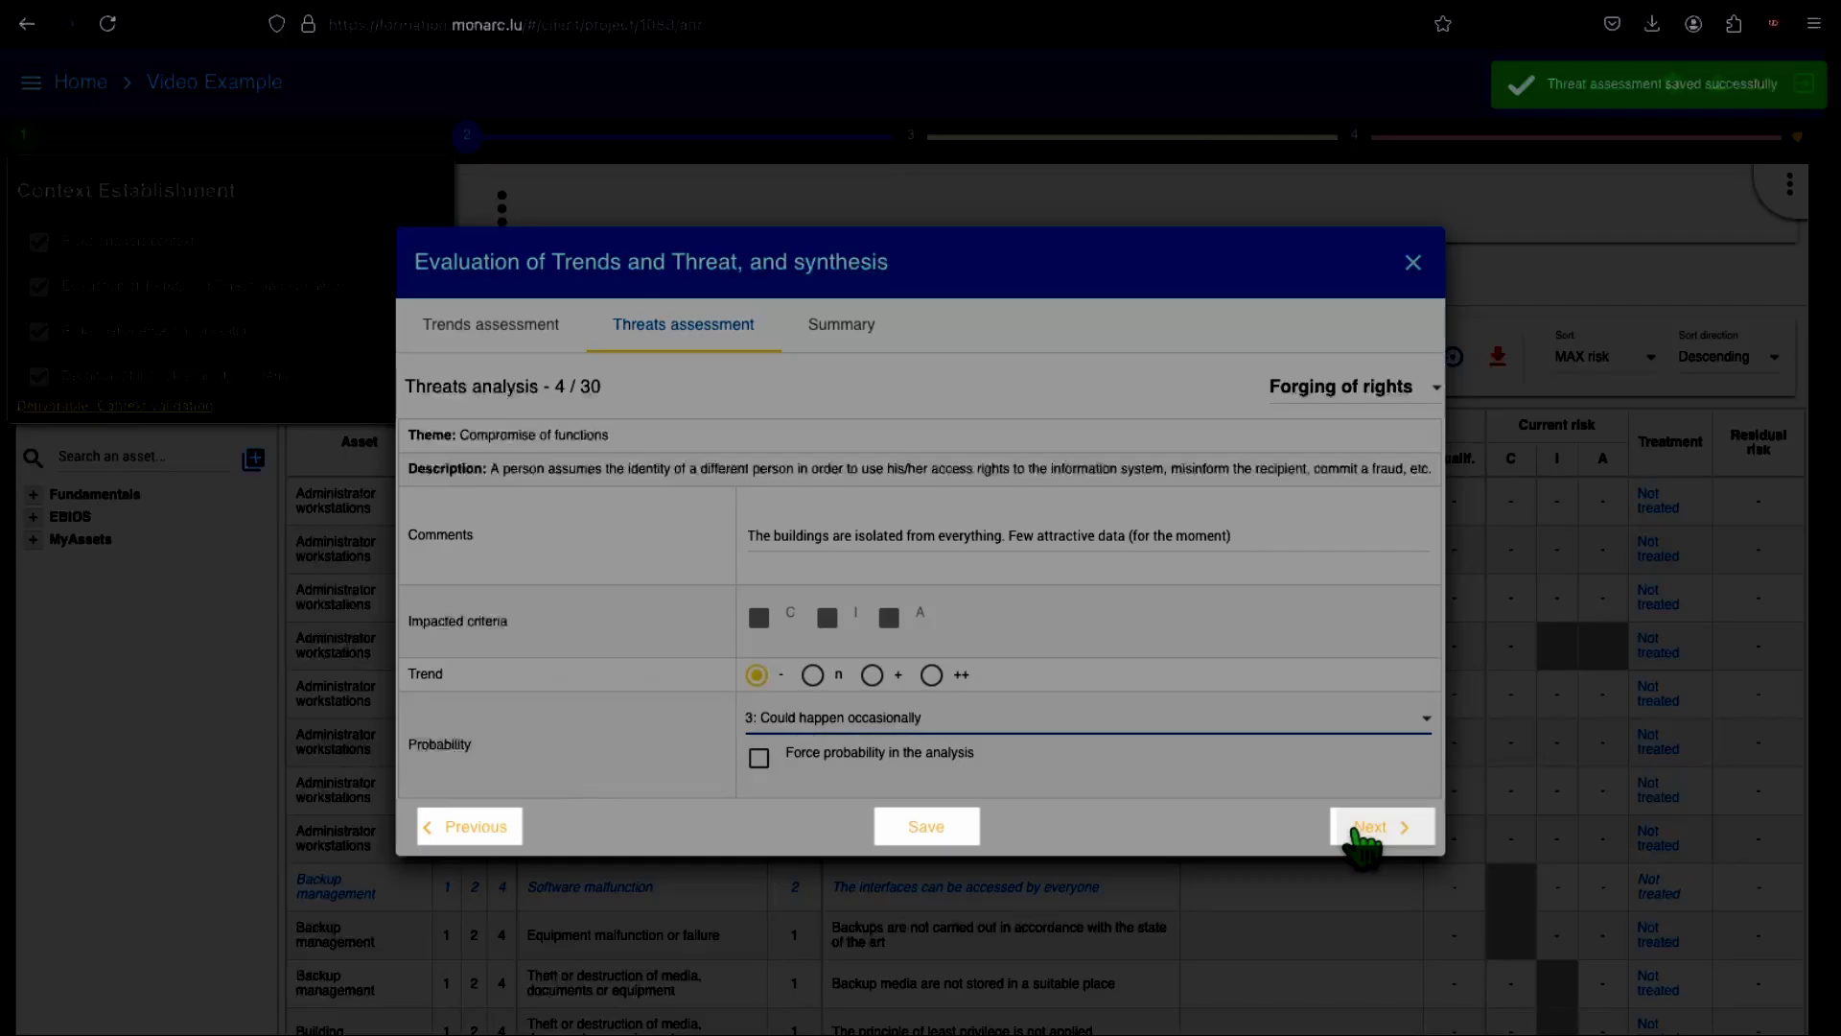
click(1364, 829)
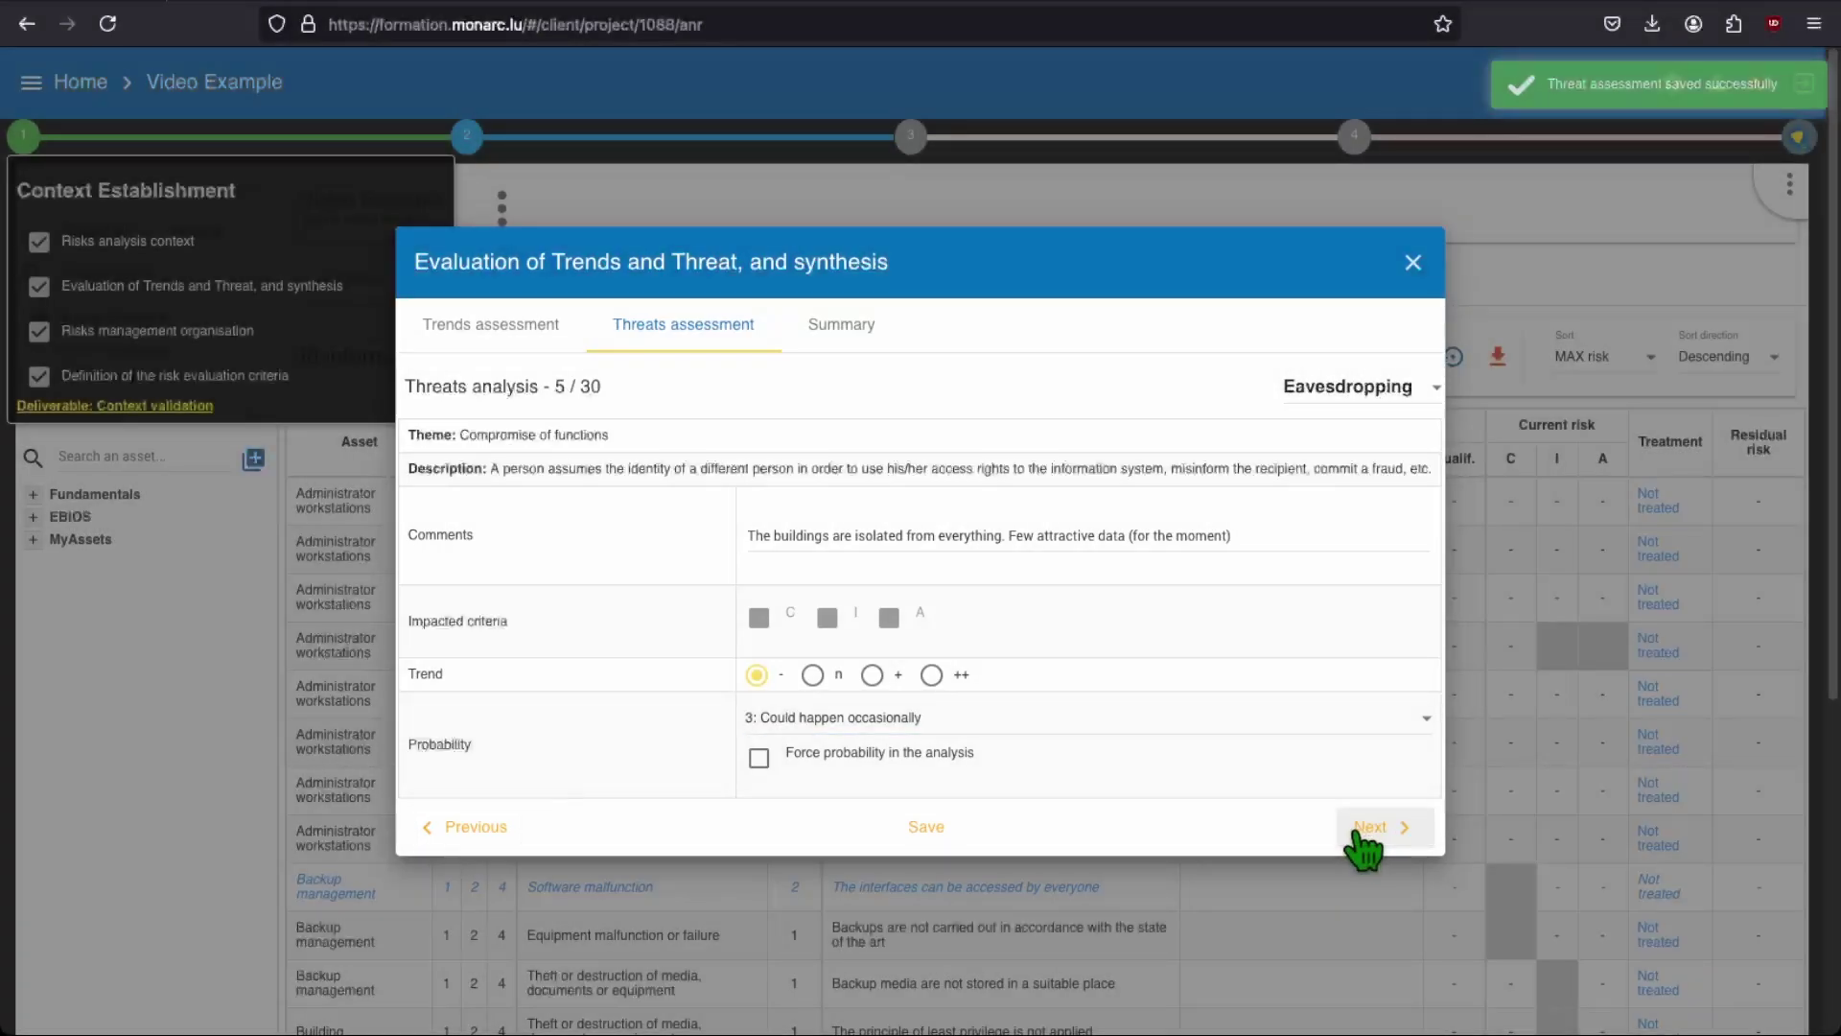
click(1364, 830)
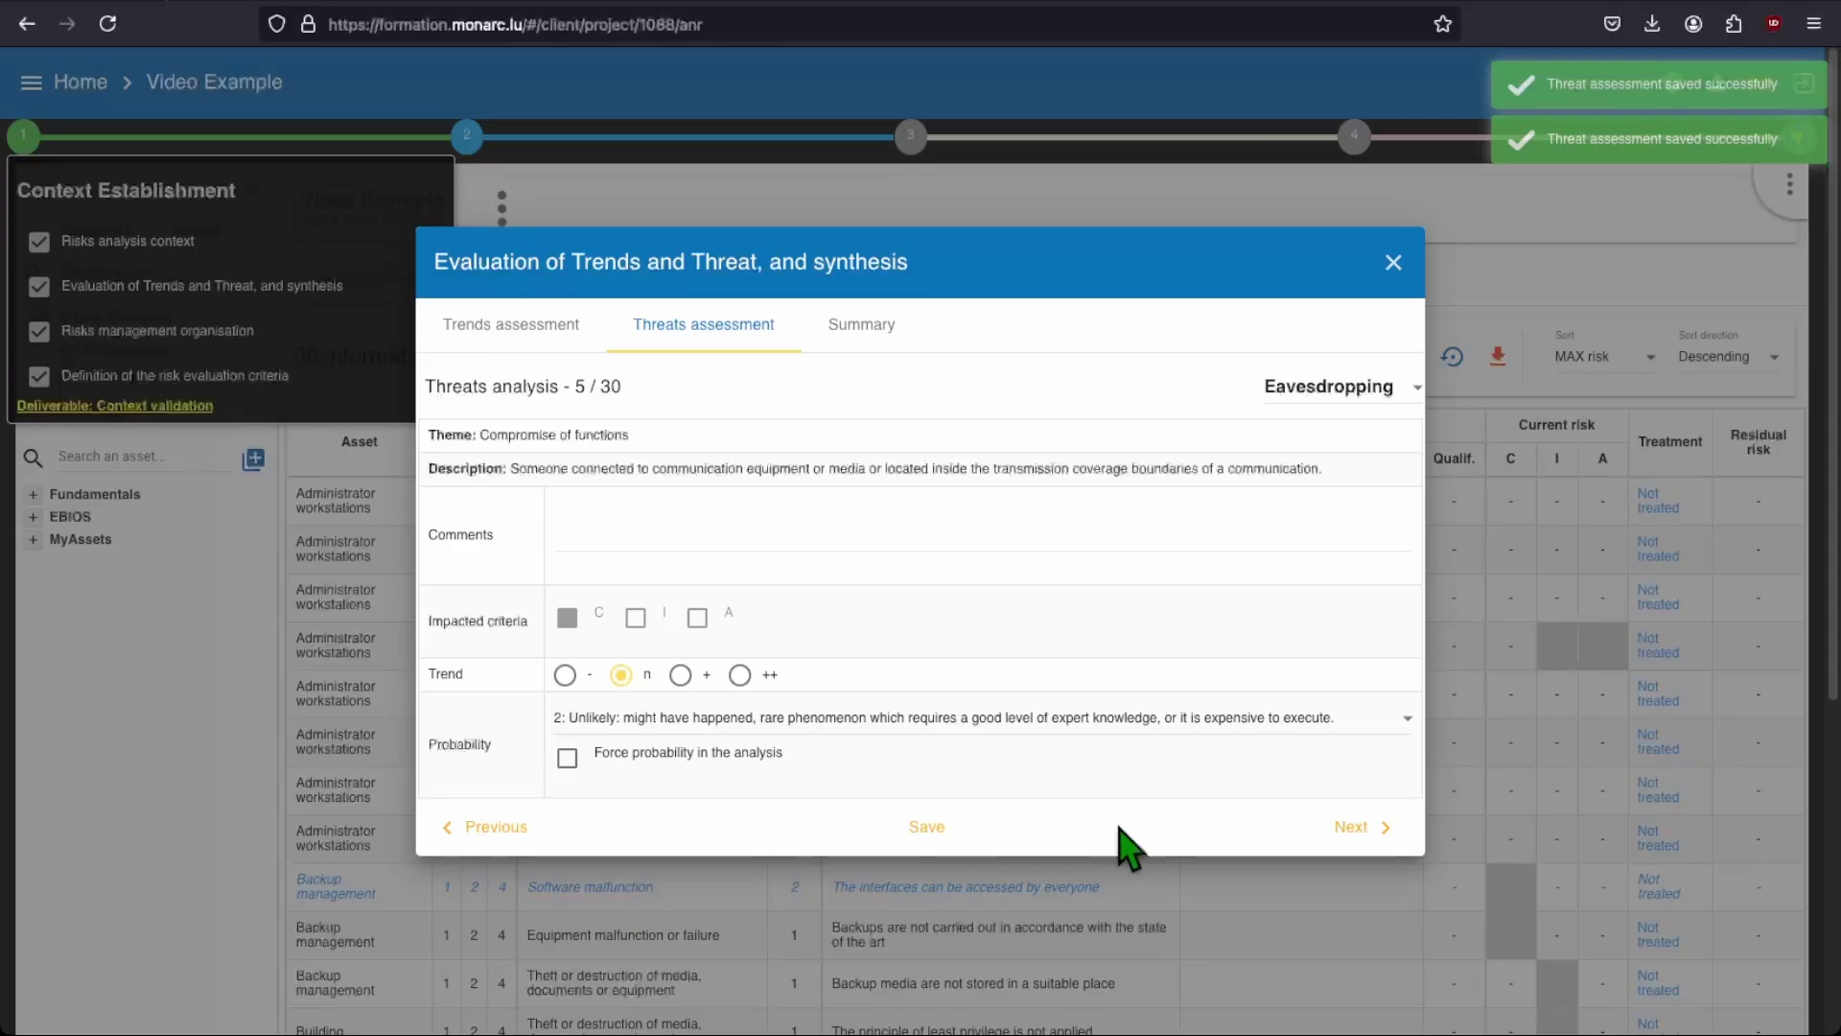
click(1408, 265)
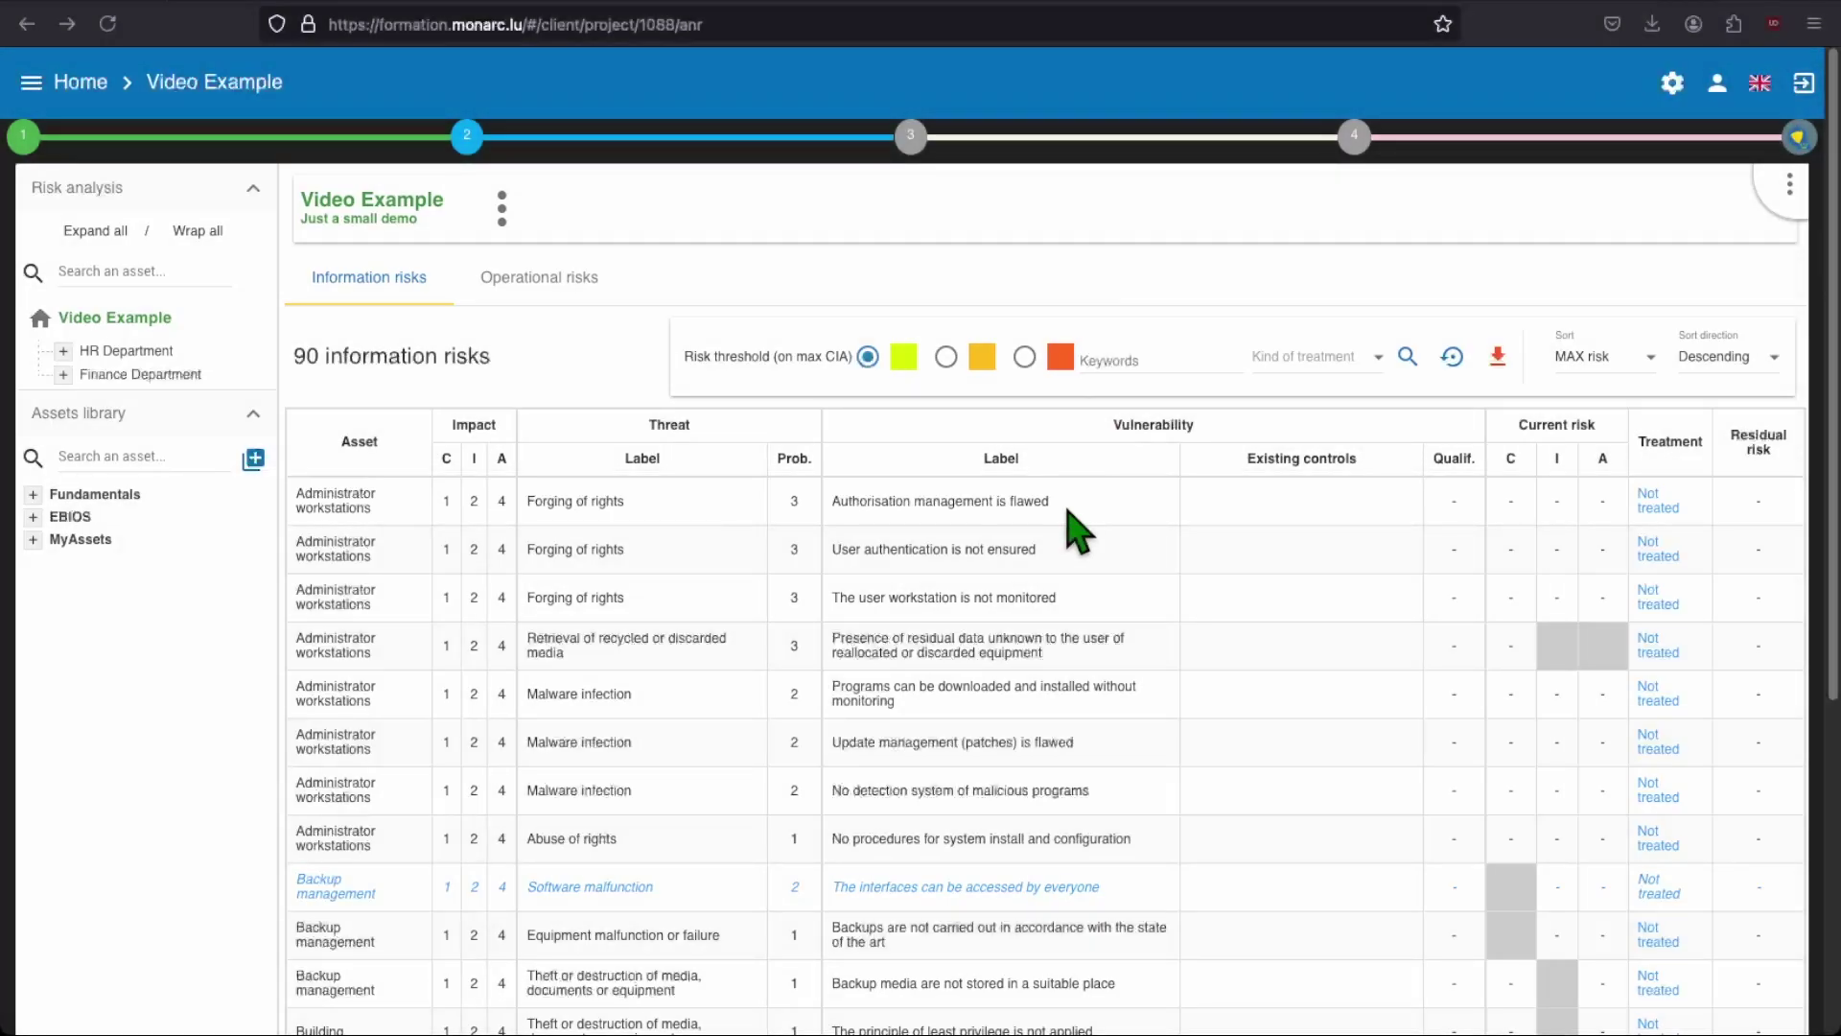
Step: Enter the first risk's existing controls: 'There is a followed and efficient procedure, with the four-eyes principle followed.'
mouse_move(1027, 501)
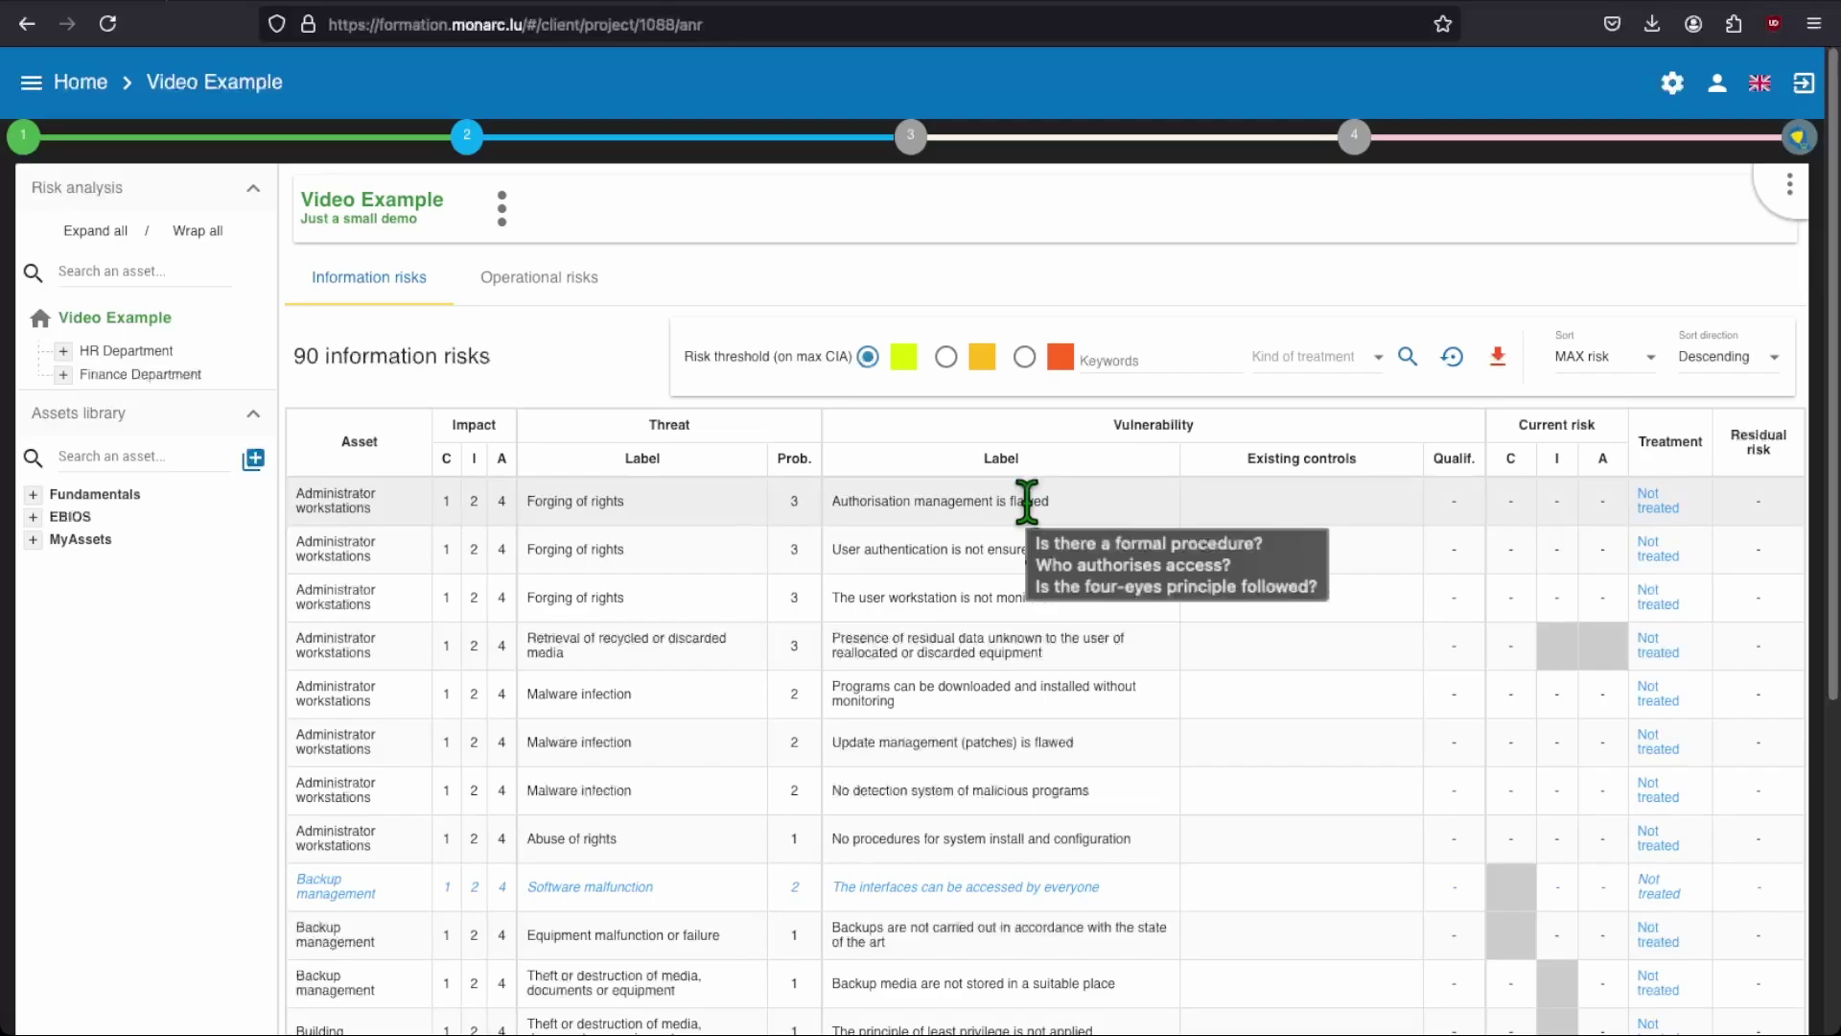
click(1237, 509)
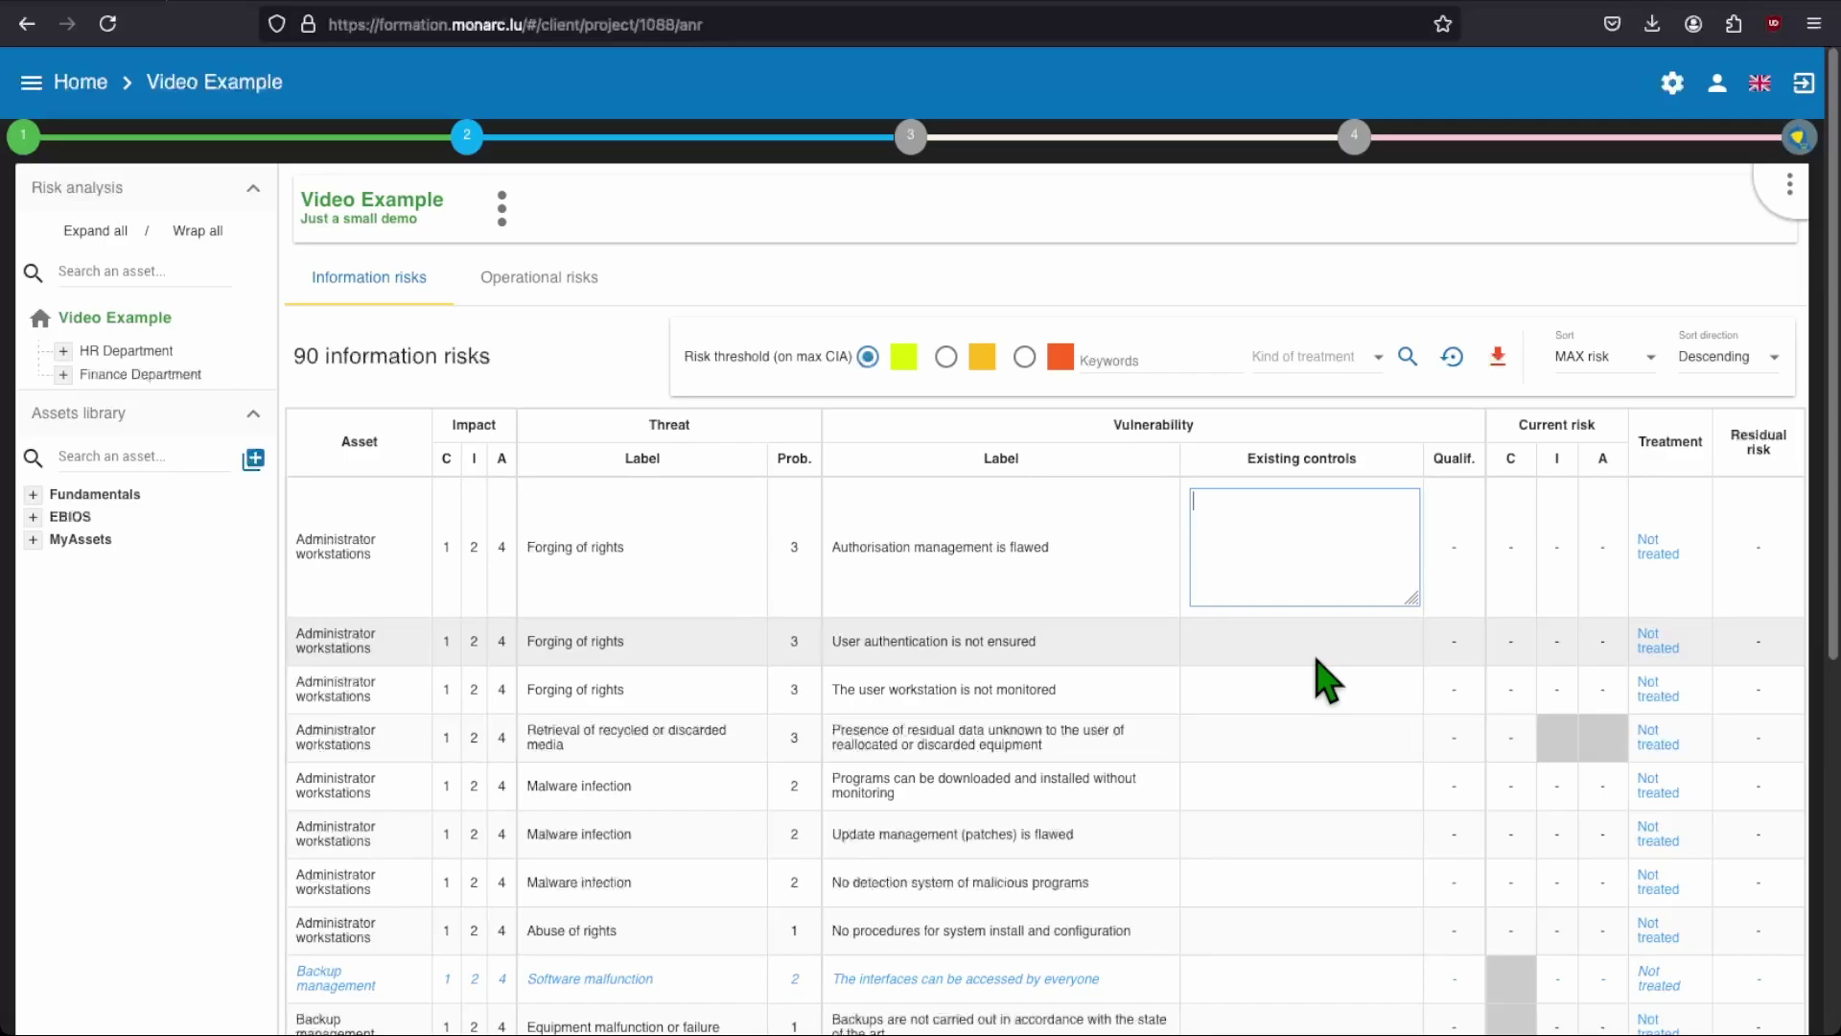
text(There is a followed and effic)
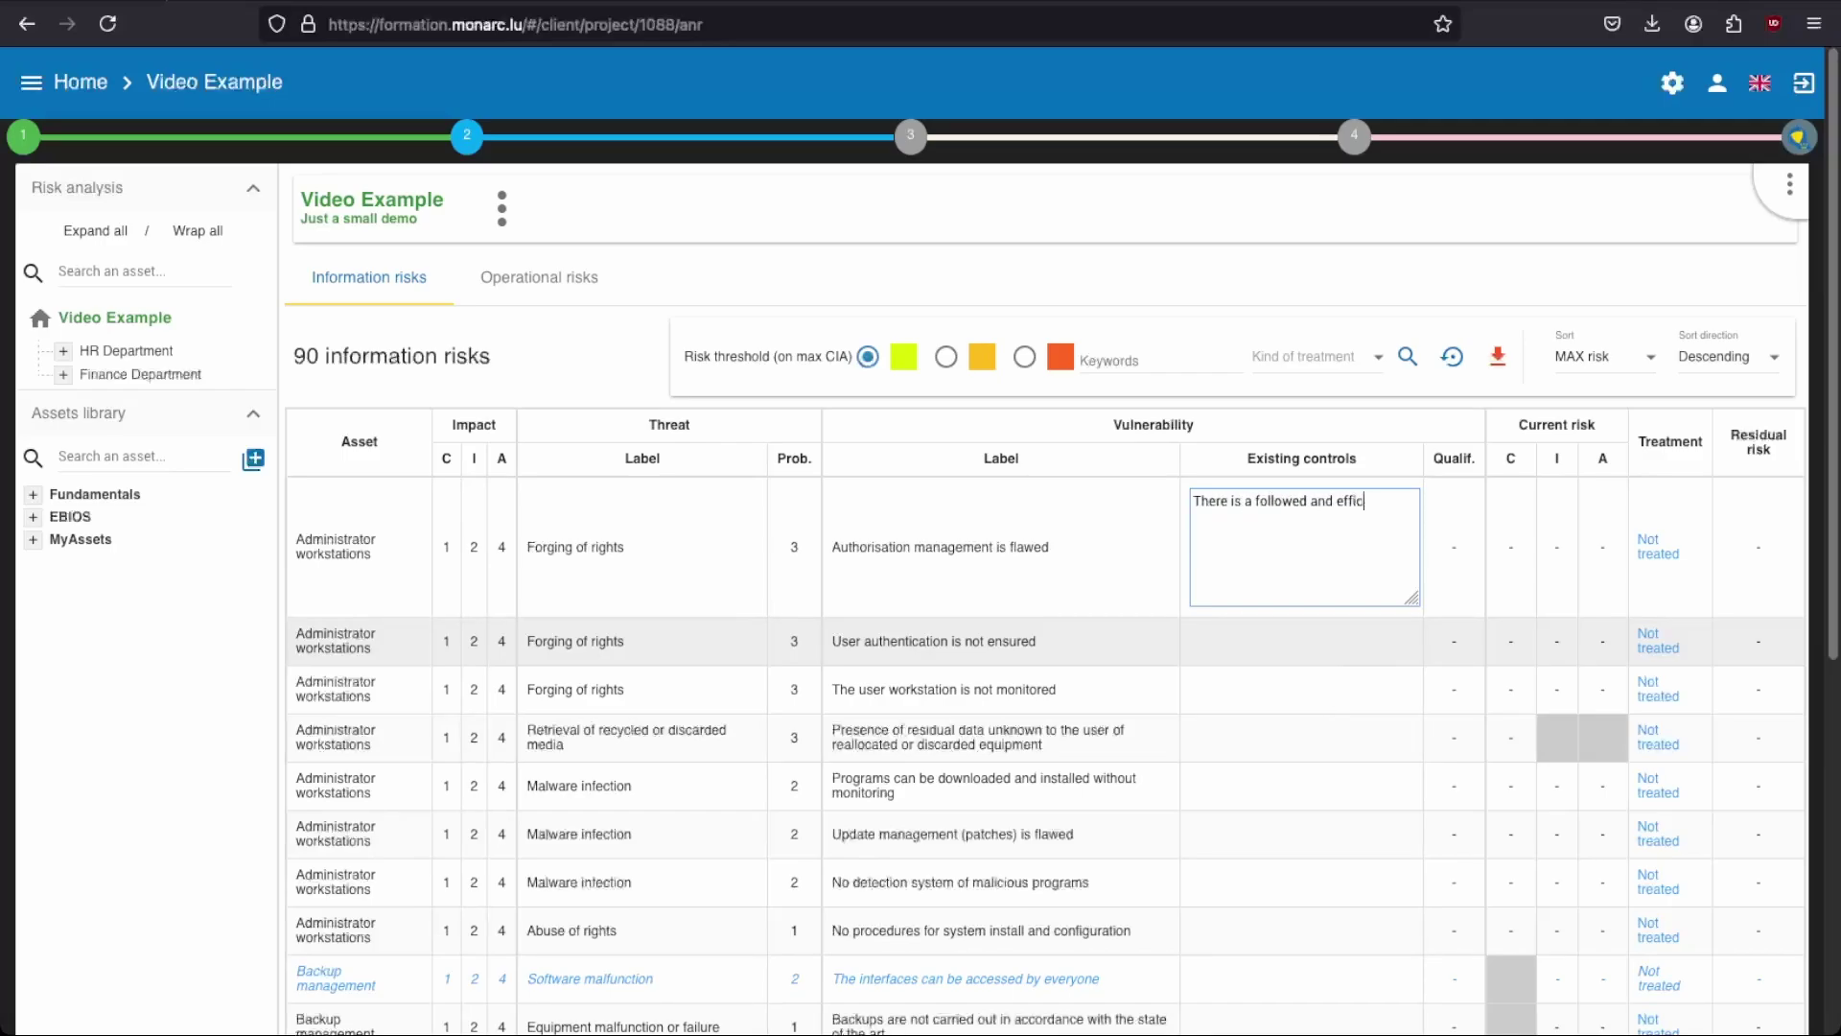
text(ient procedure, with the four-eyes)
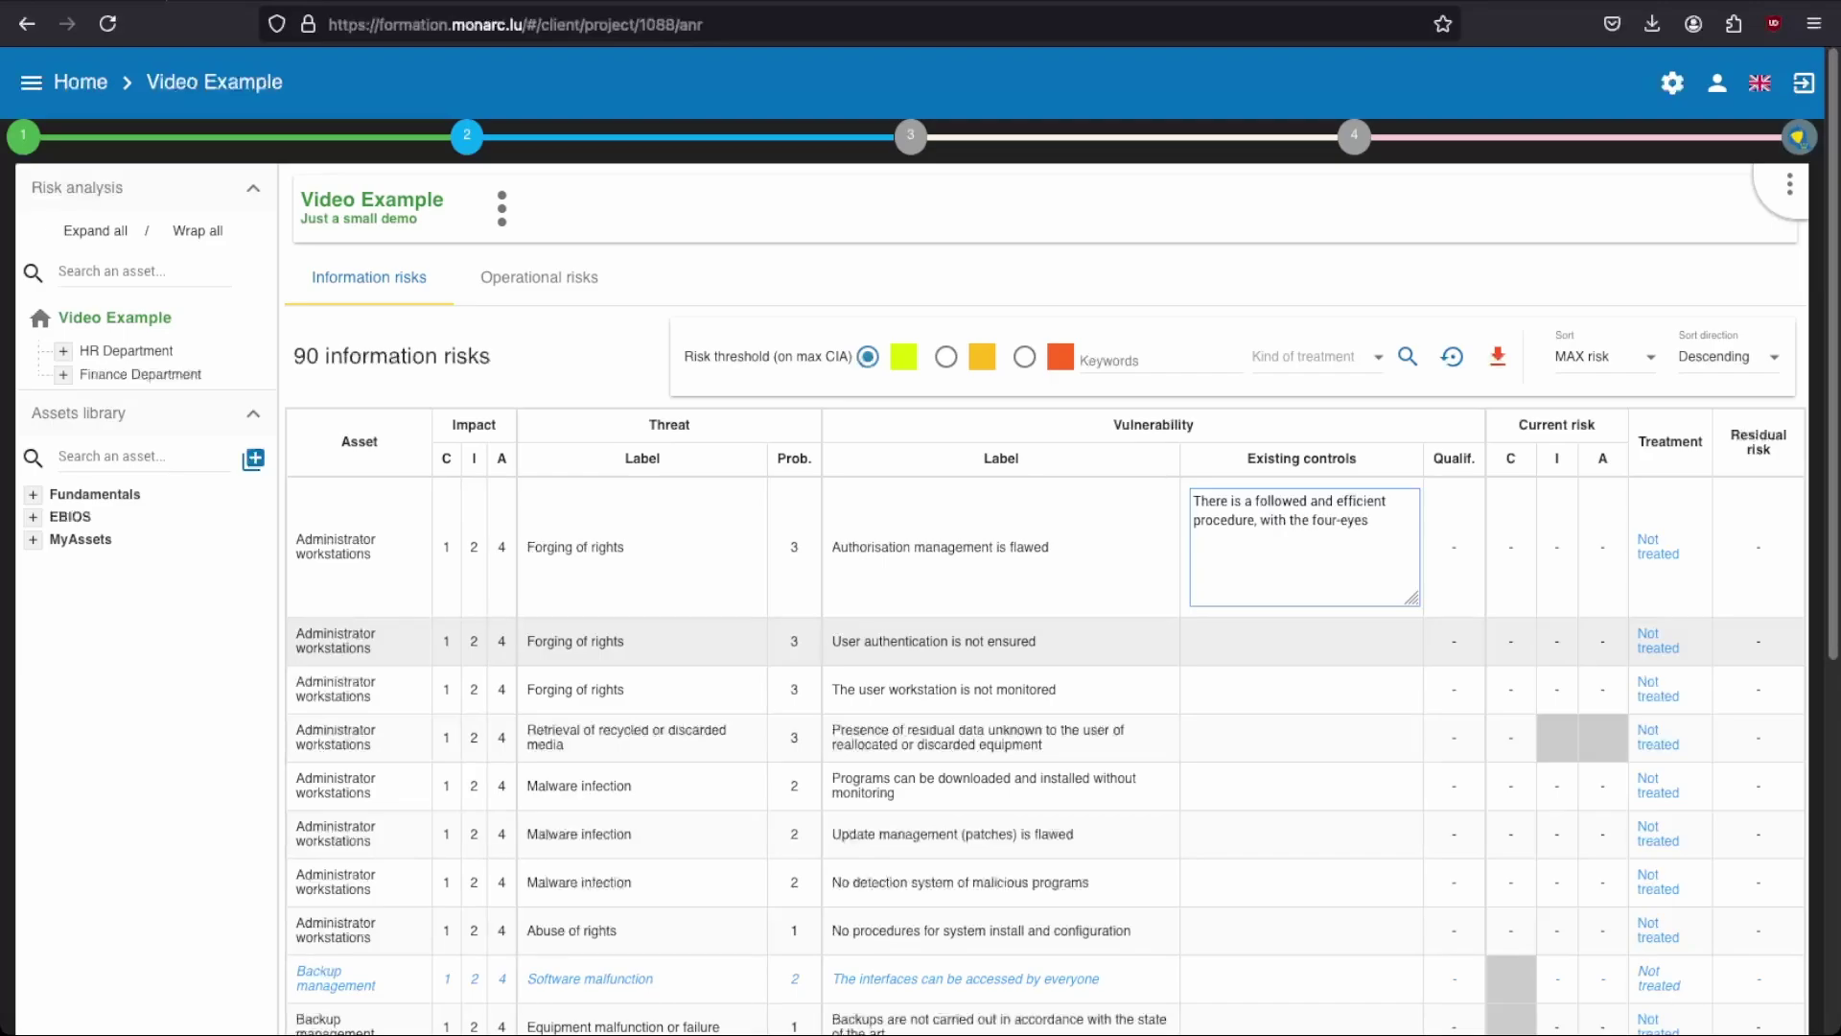
text( principle followed.)
key(Tab)
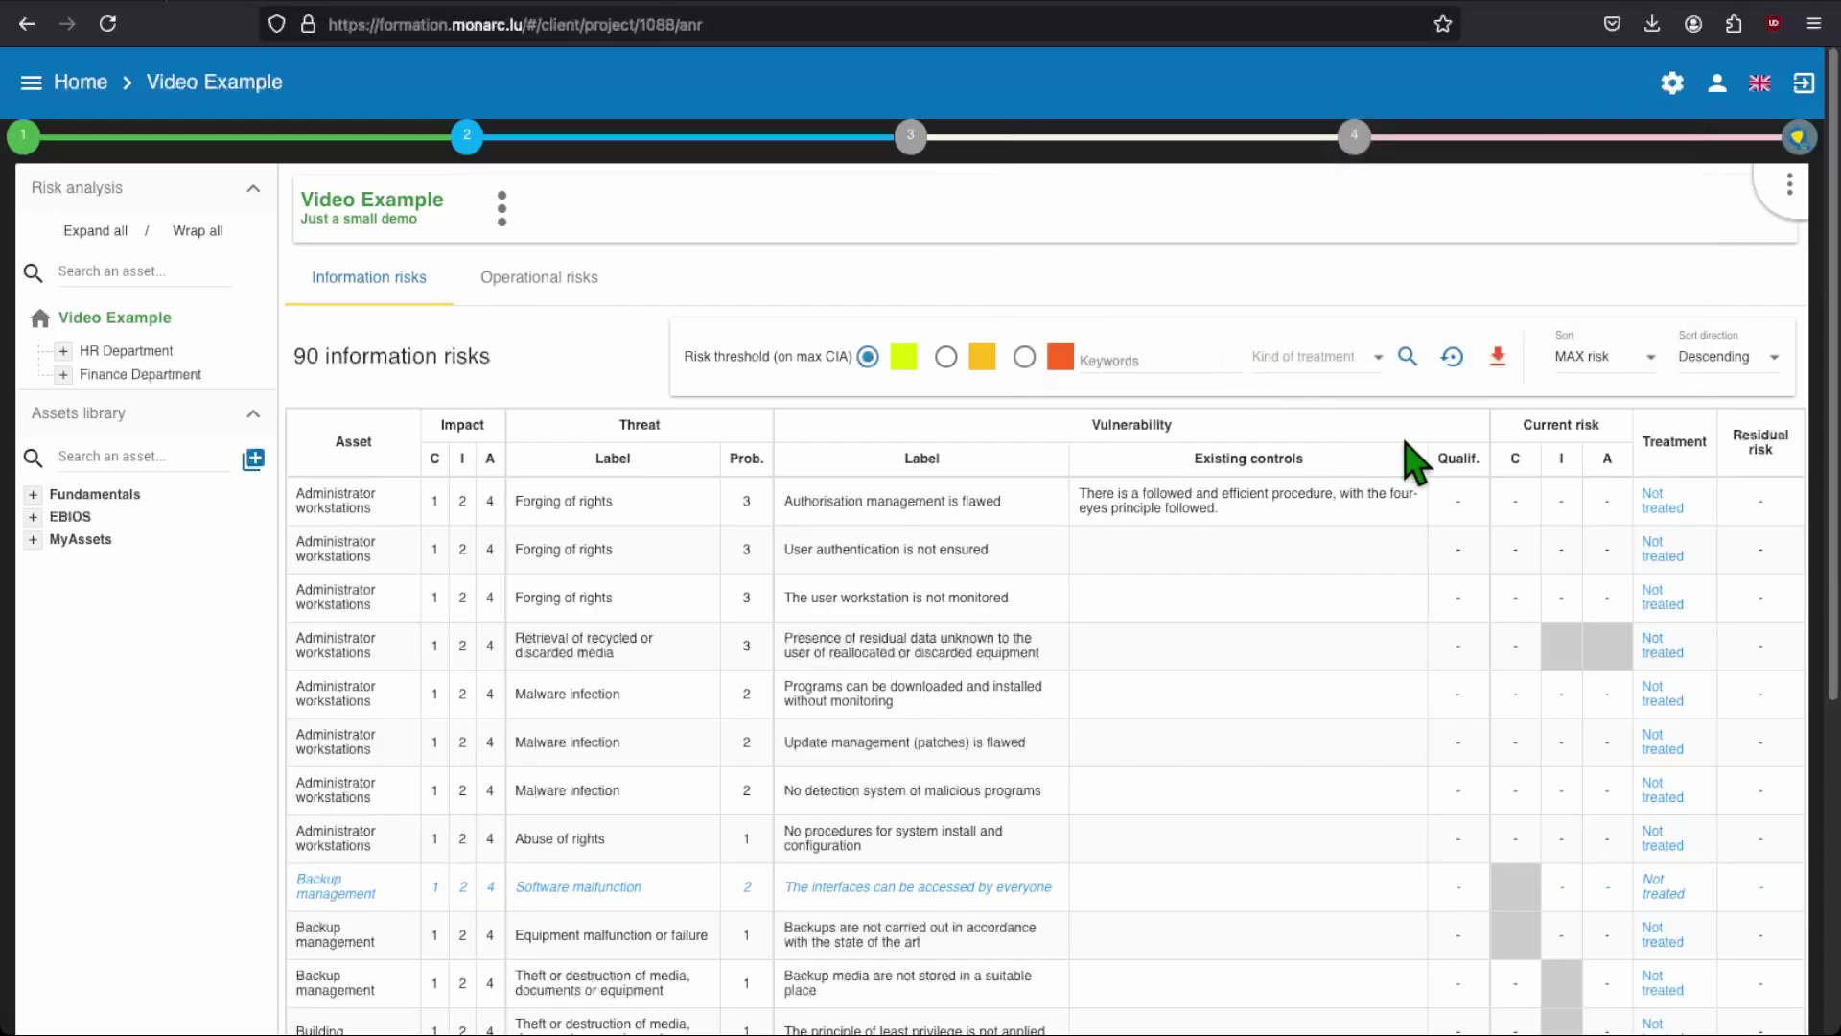
Step: Enter 1 in the first Forging of rights risk's Qualif. cell
mouse_move(1462, 463)
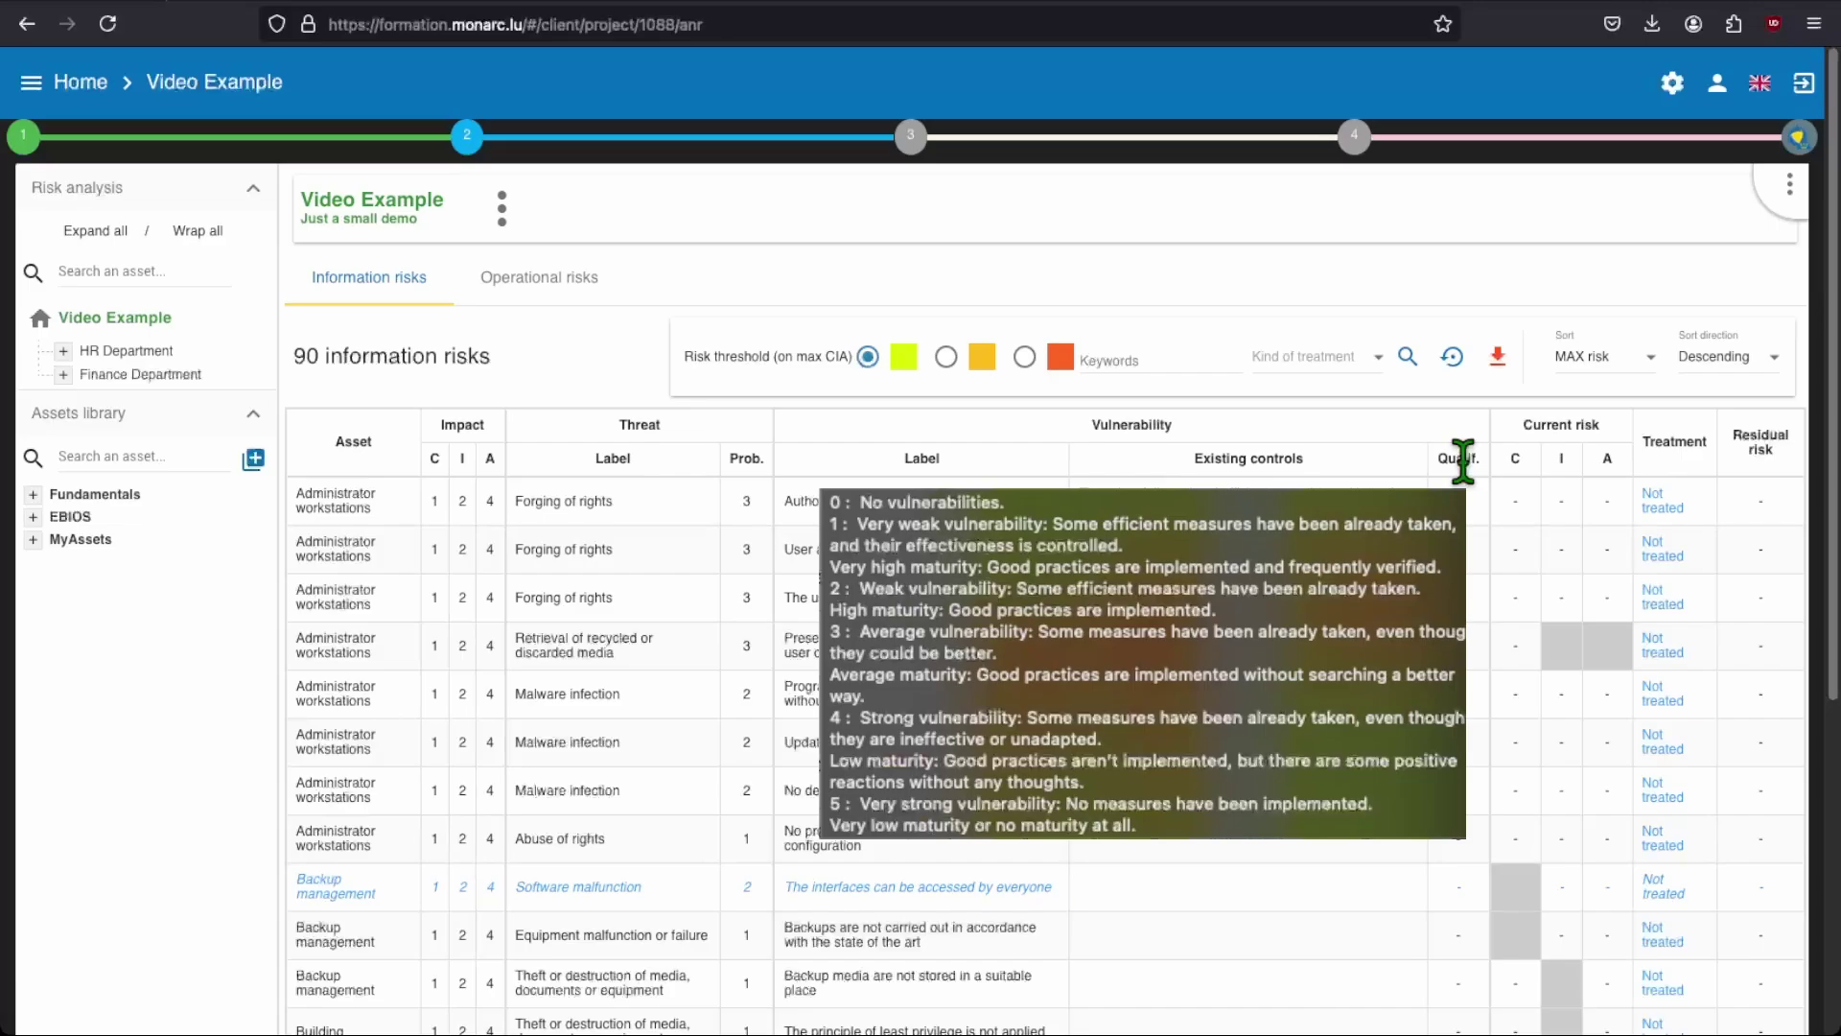
click(1459, 499)
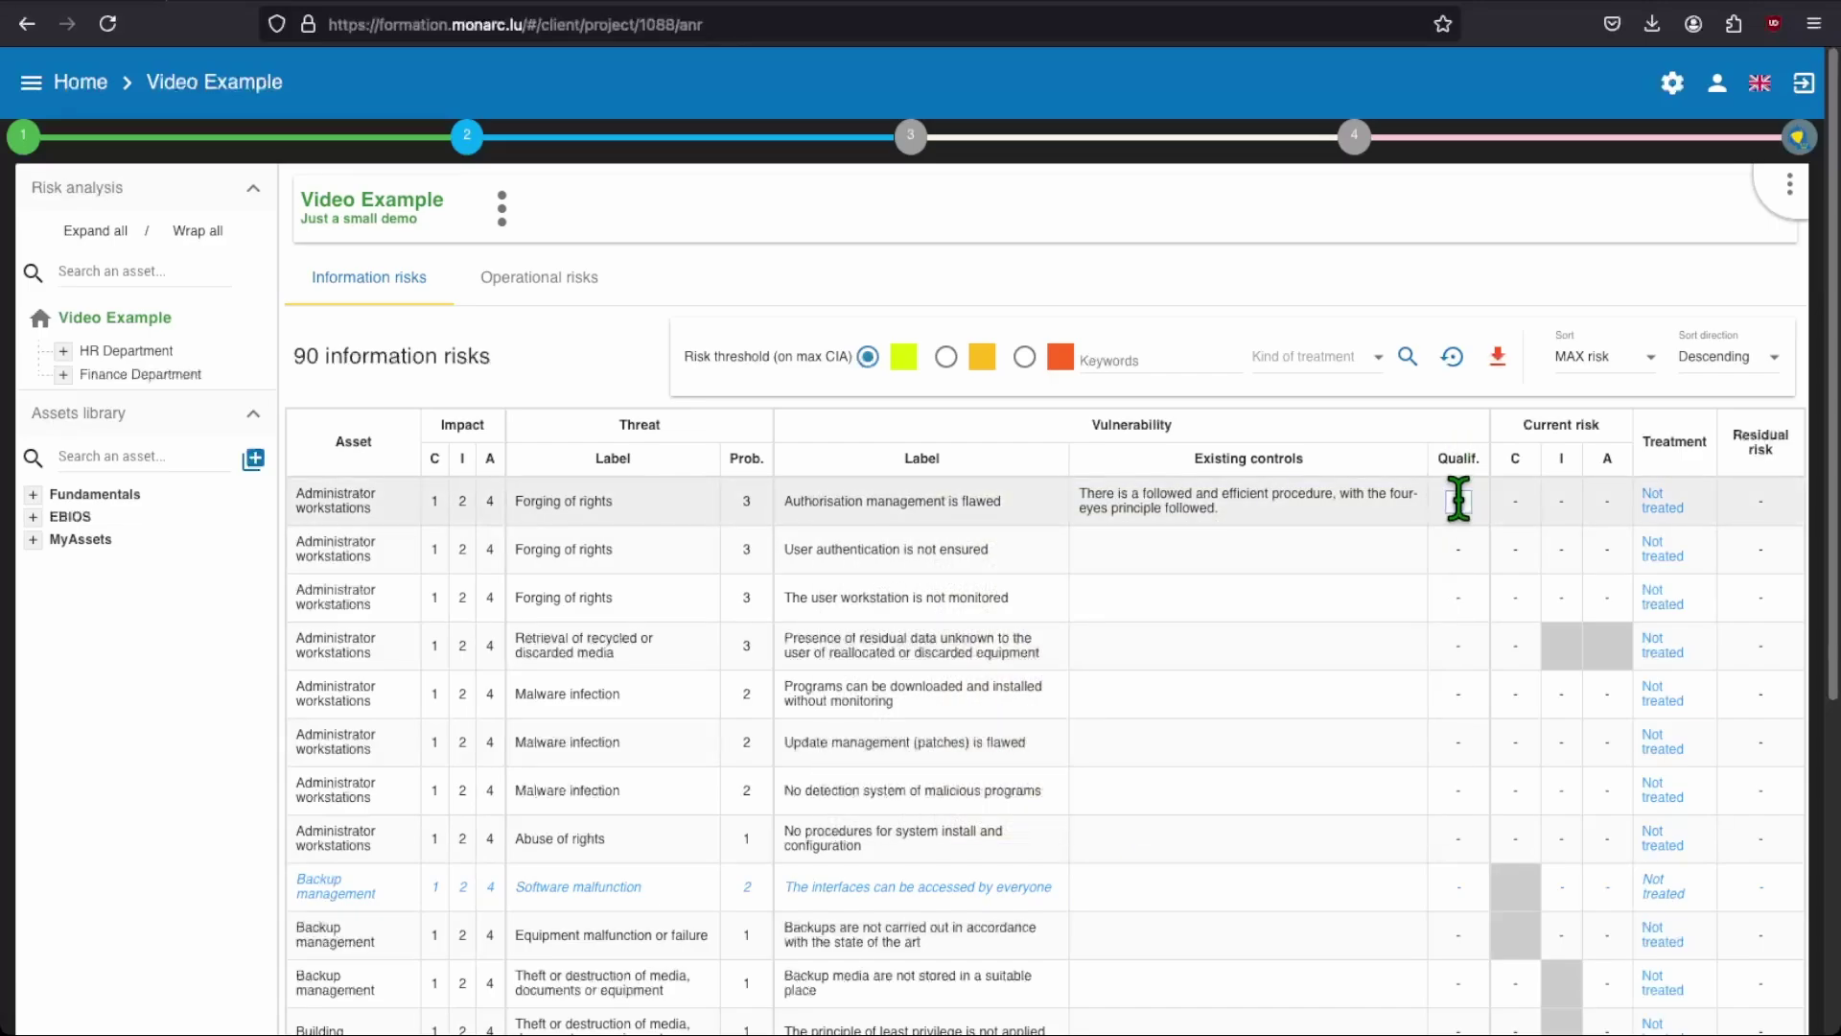
text(1)
key(Return)
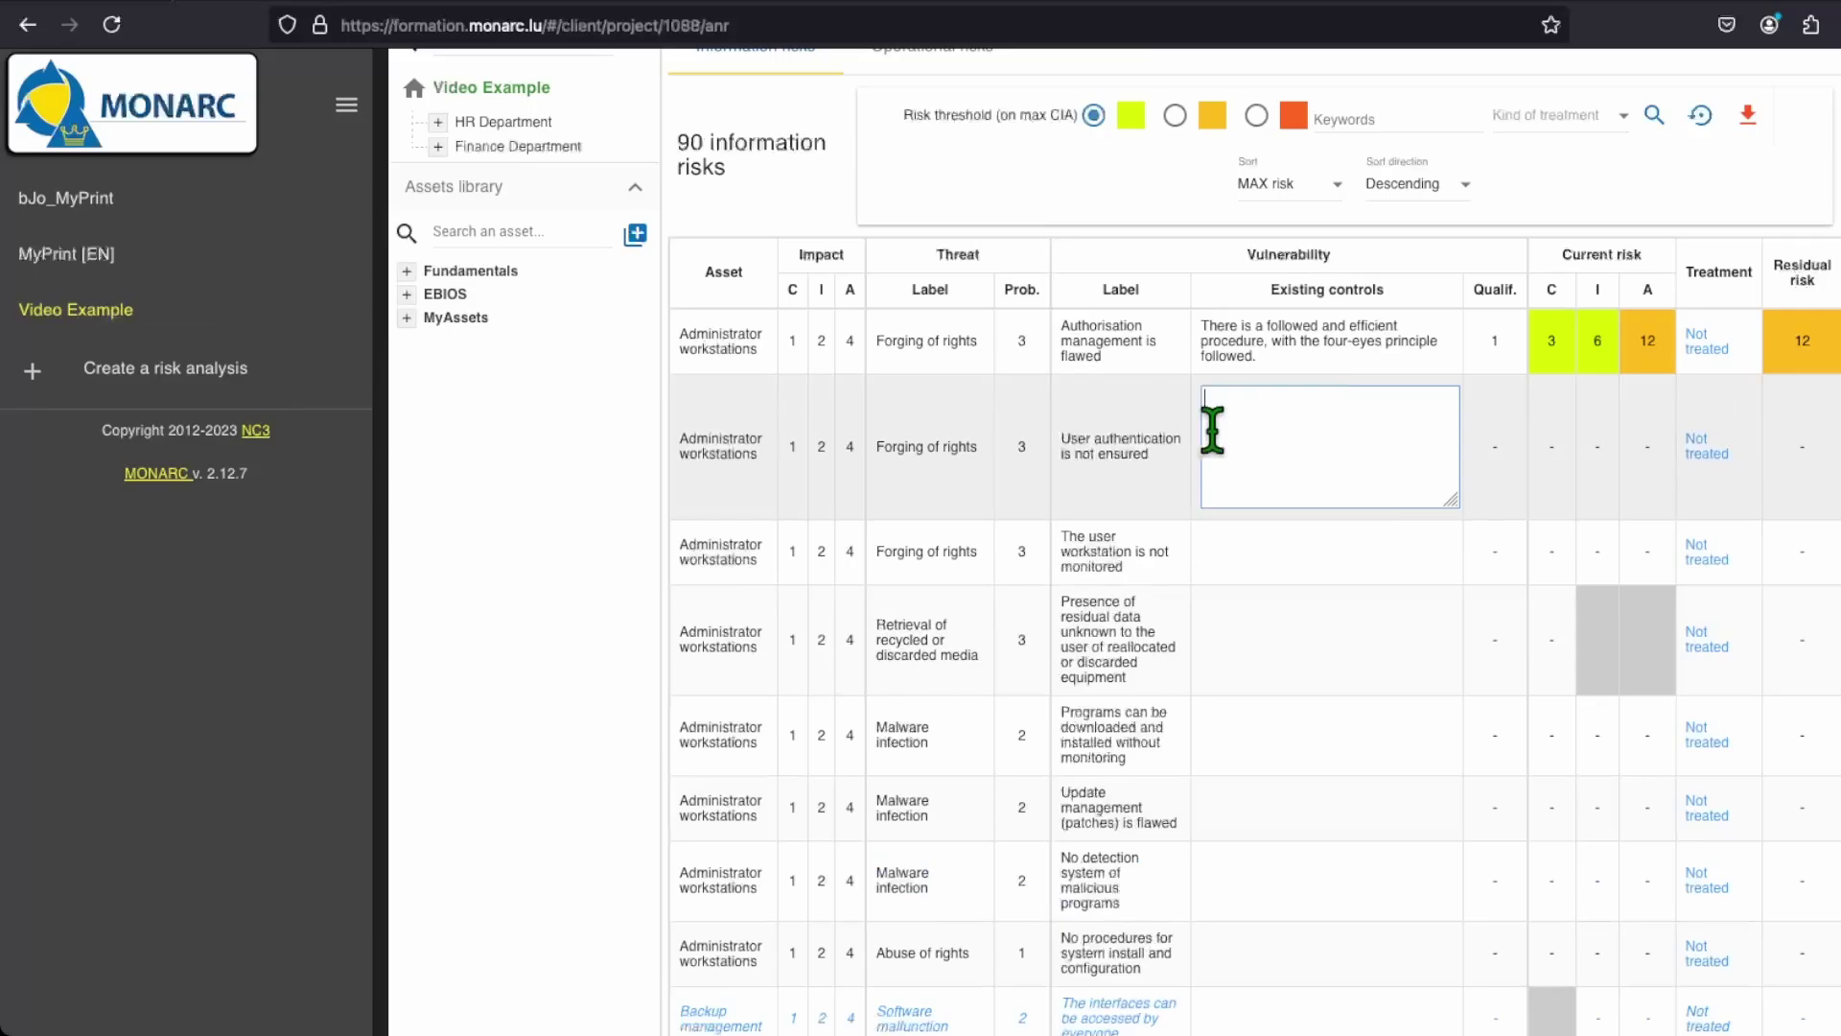
Step: Record controls for the password-only administrator login (qualification 3) and unmonitored, unlogged workstations (qualification 5)
text(Administrators need to connect with a password without any 2FA.)
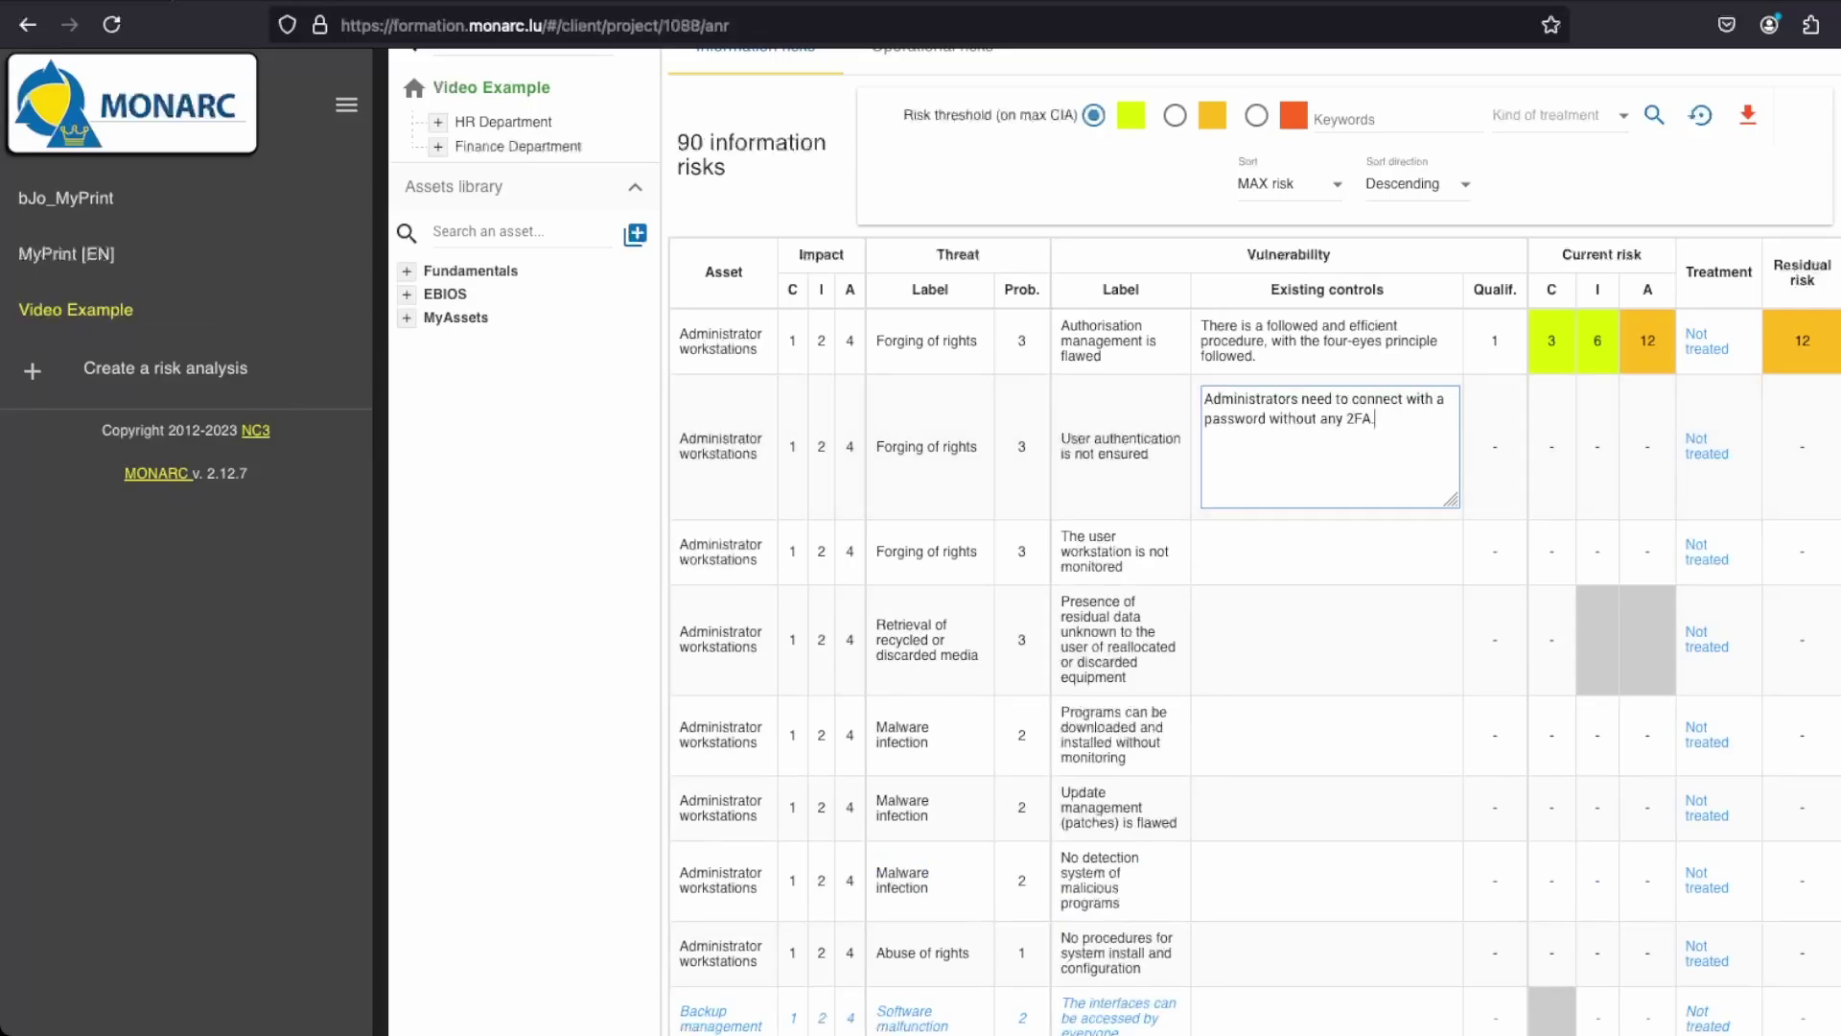
key(Tab)
text(3)
key(Tab)
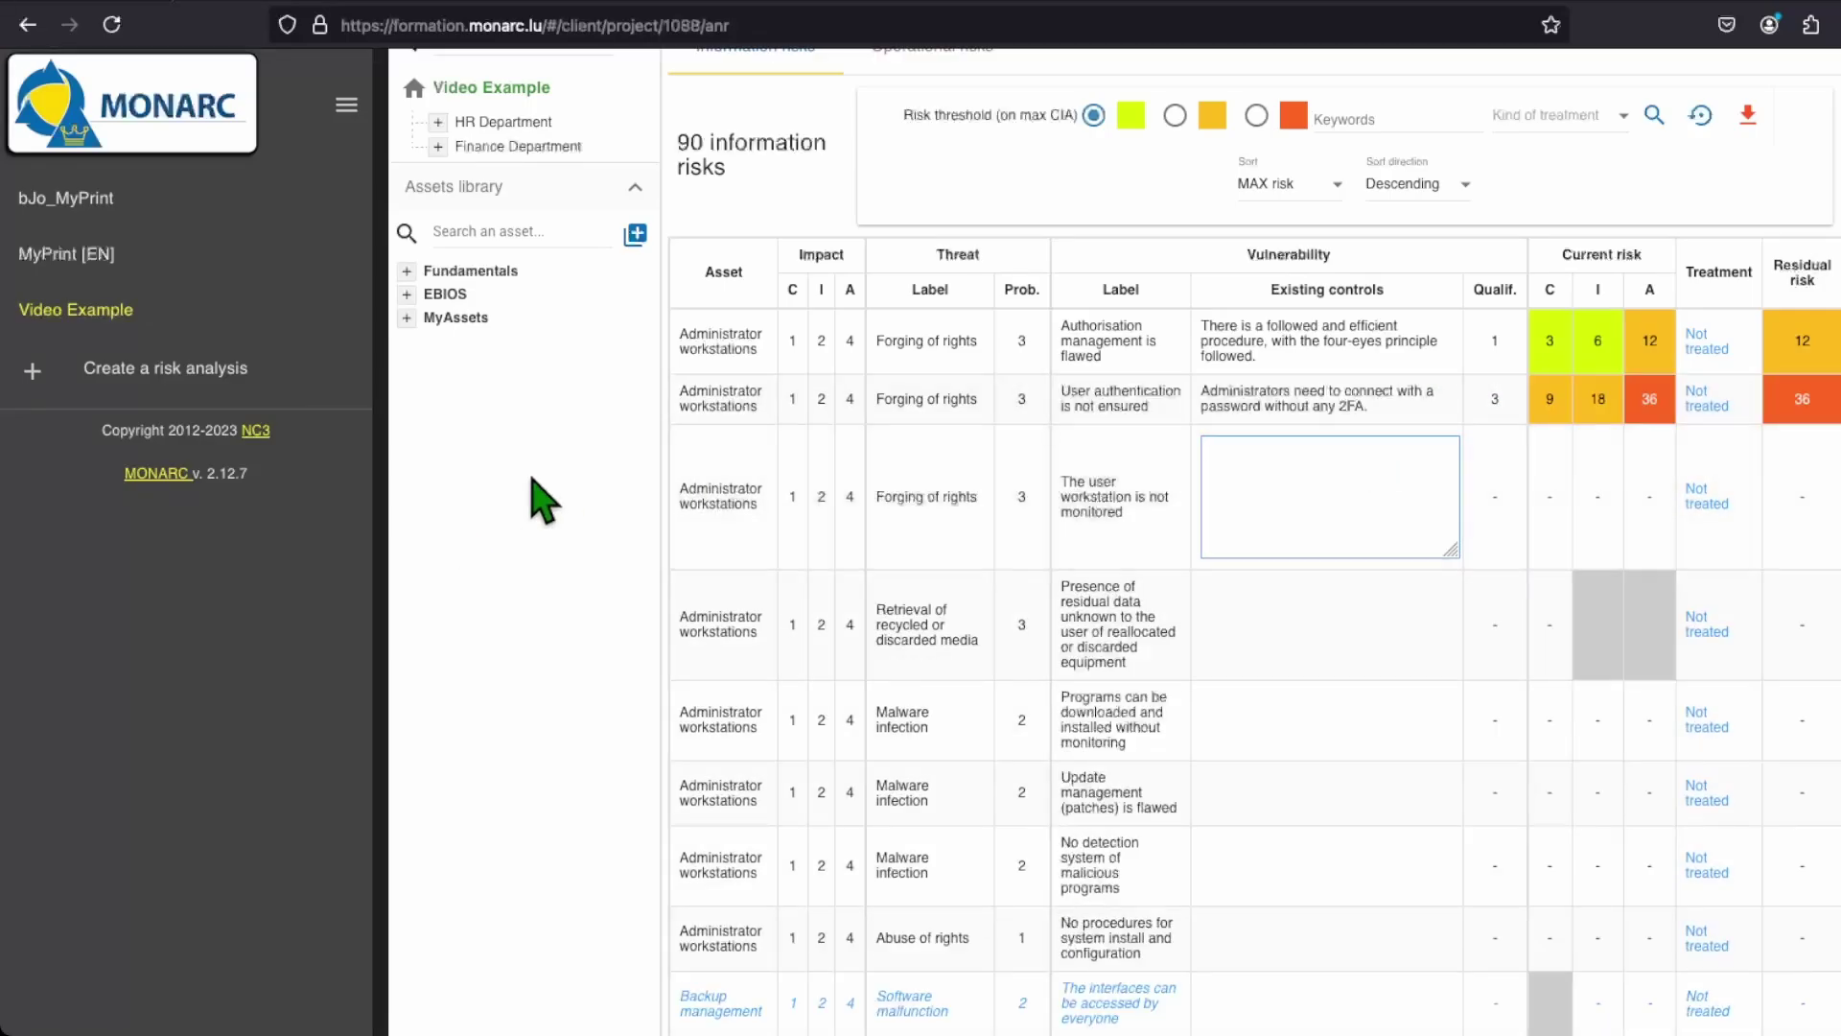
text(User workstations are not monitored, and)
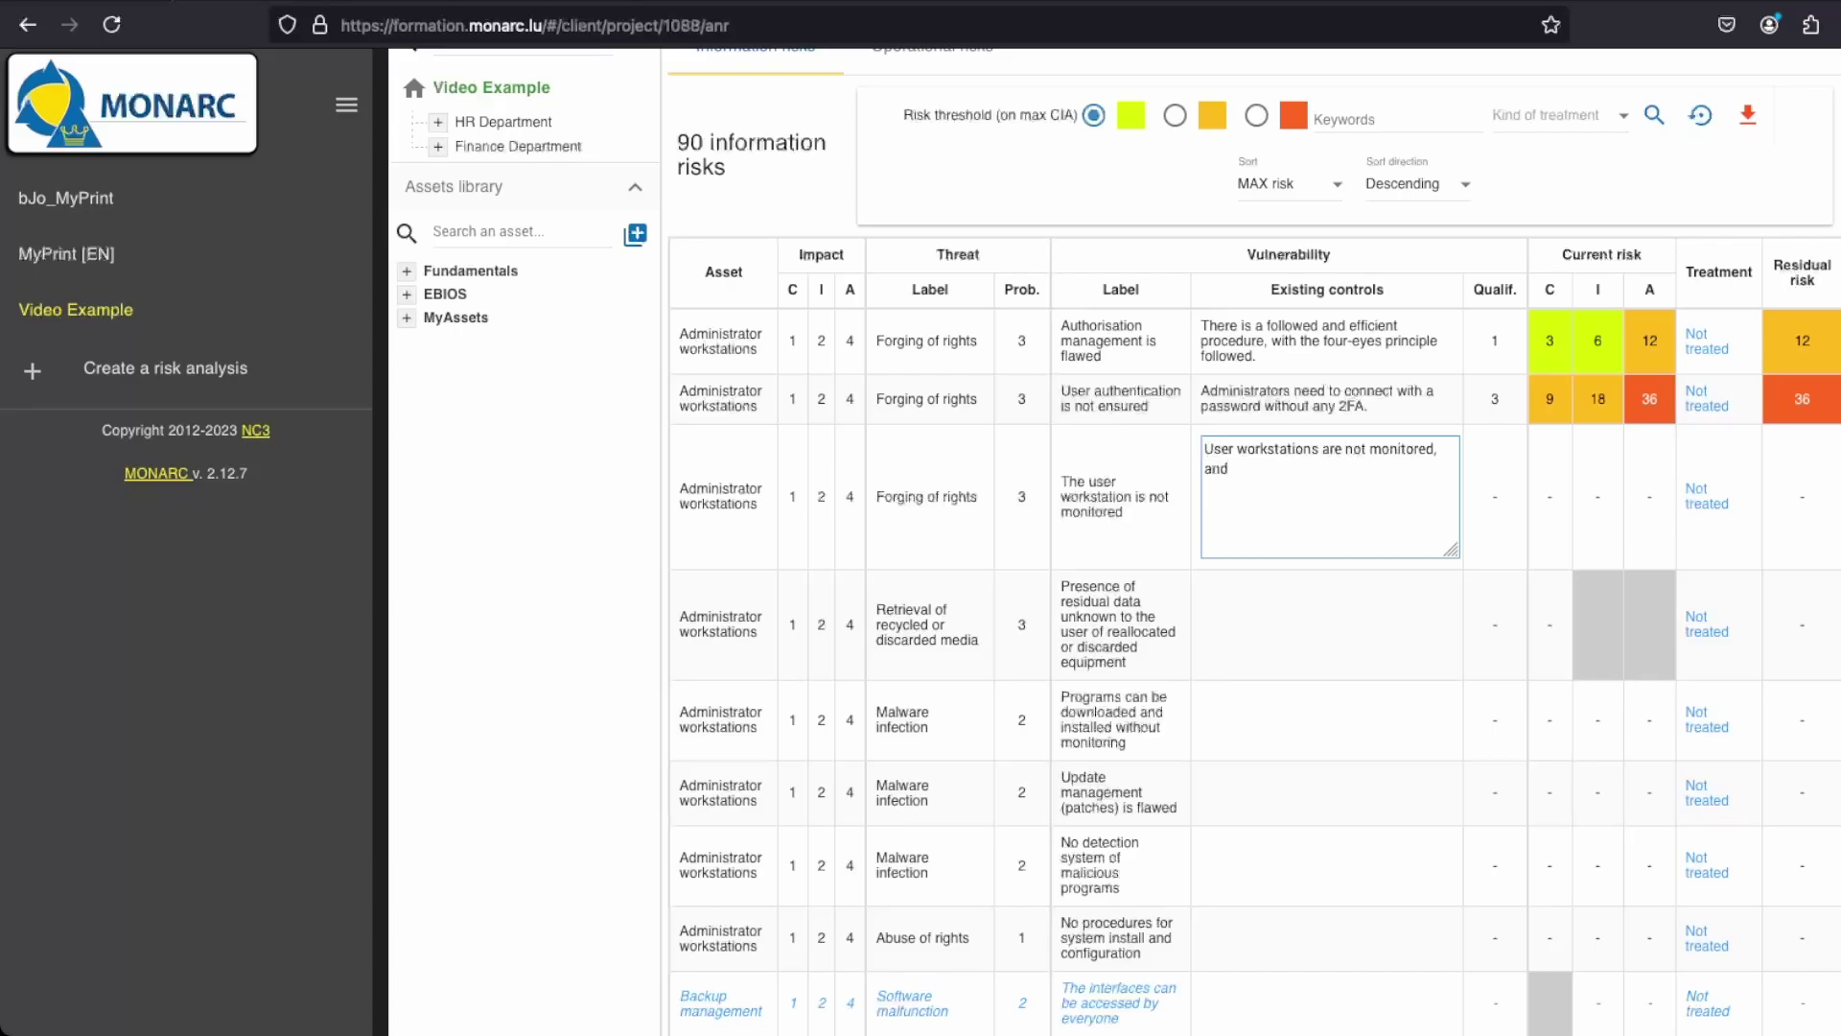
text( events are not logged.)
key(Tab)
text(5)
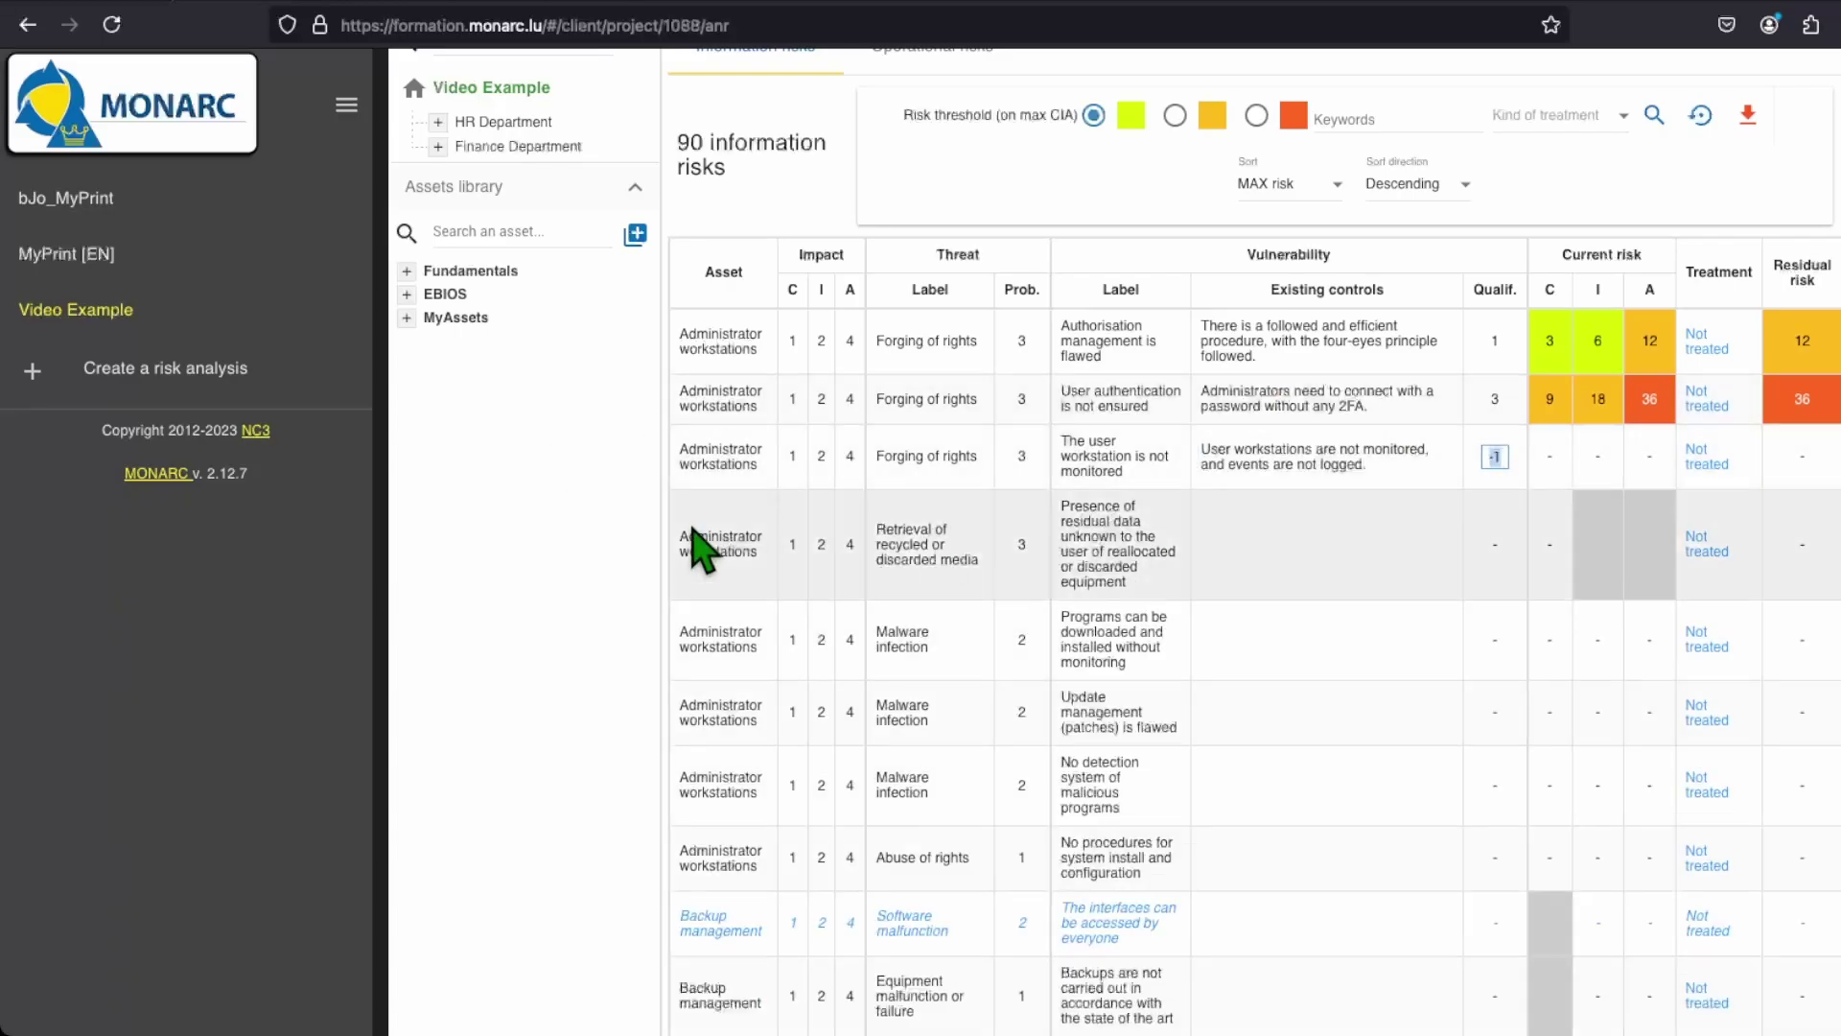
key(Tab)
Step: Record equipment destruction on disposal (qualification 1) and the software download guideline (4), then begin the updates control
text(All equipment is destro)
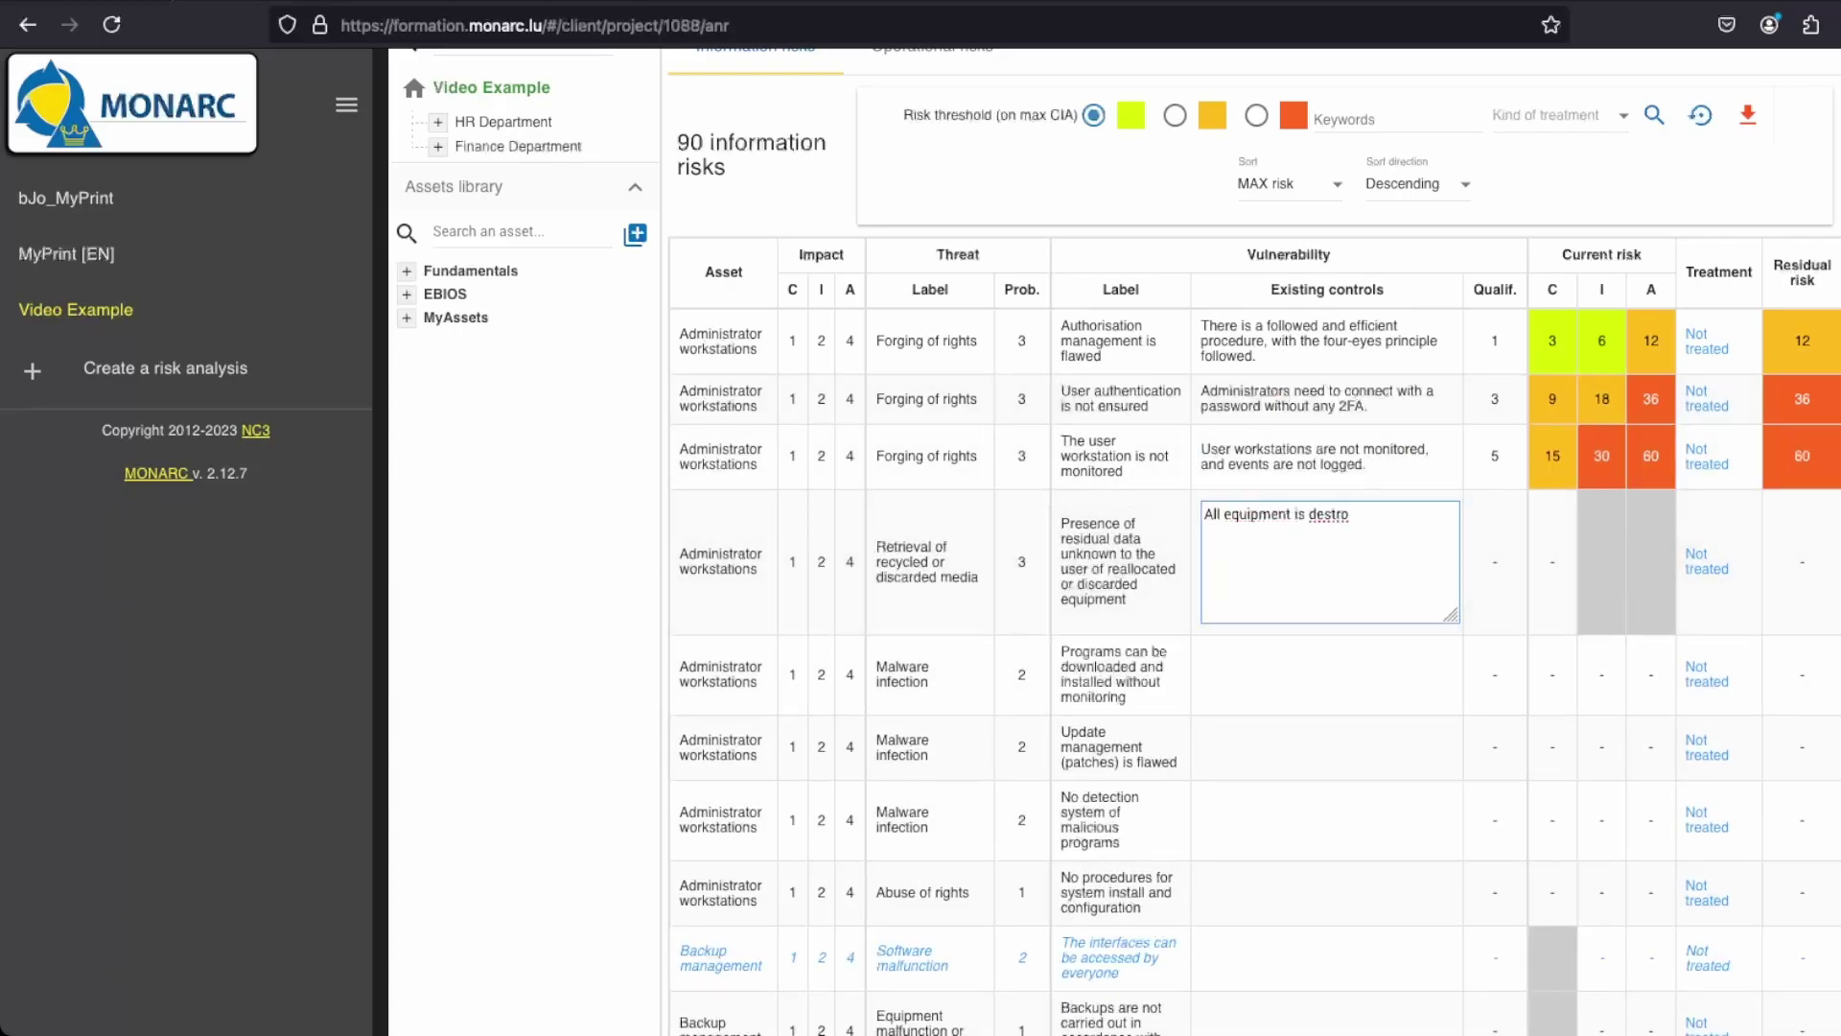
text(yed whenever it is discarded.)
key(Tab)
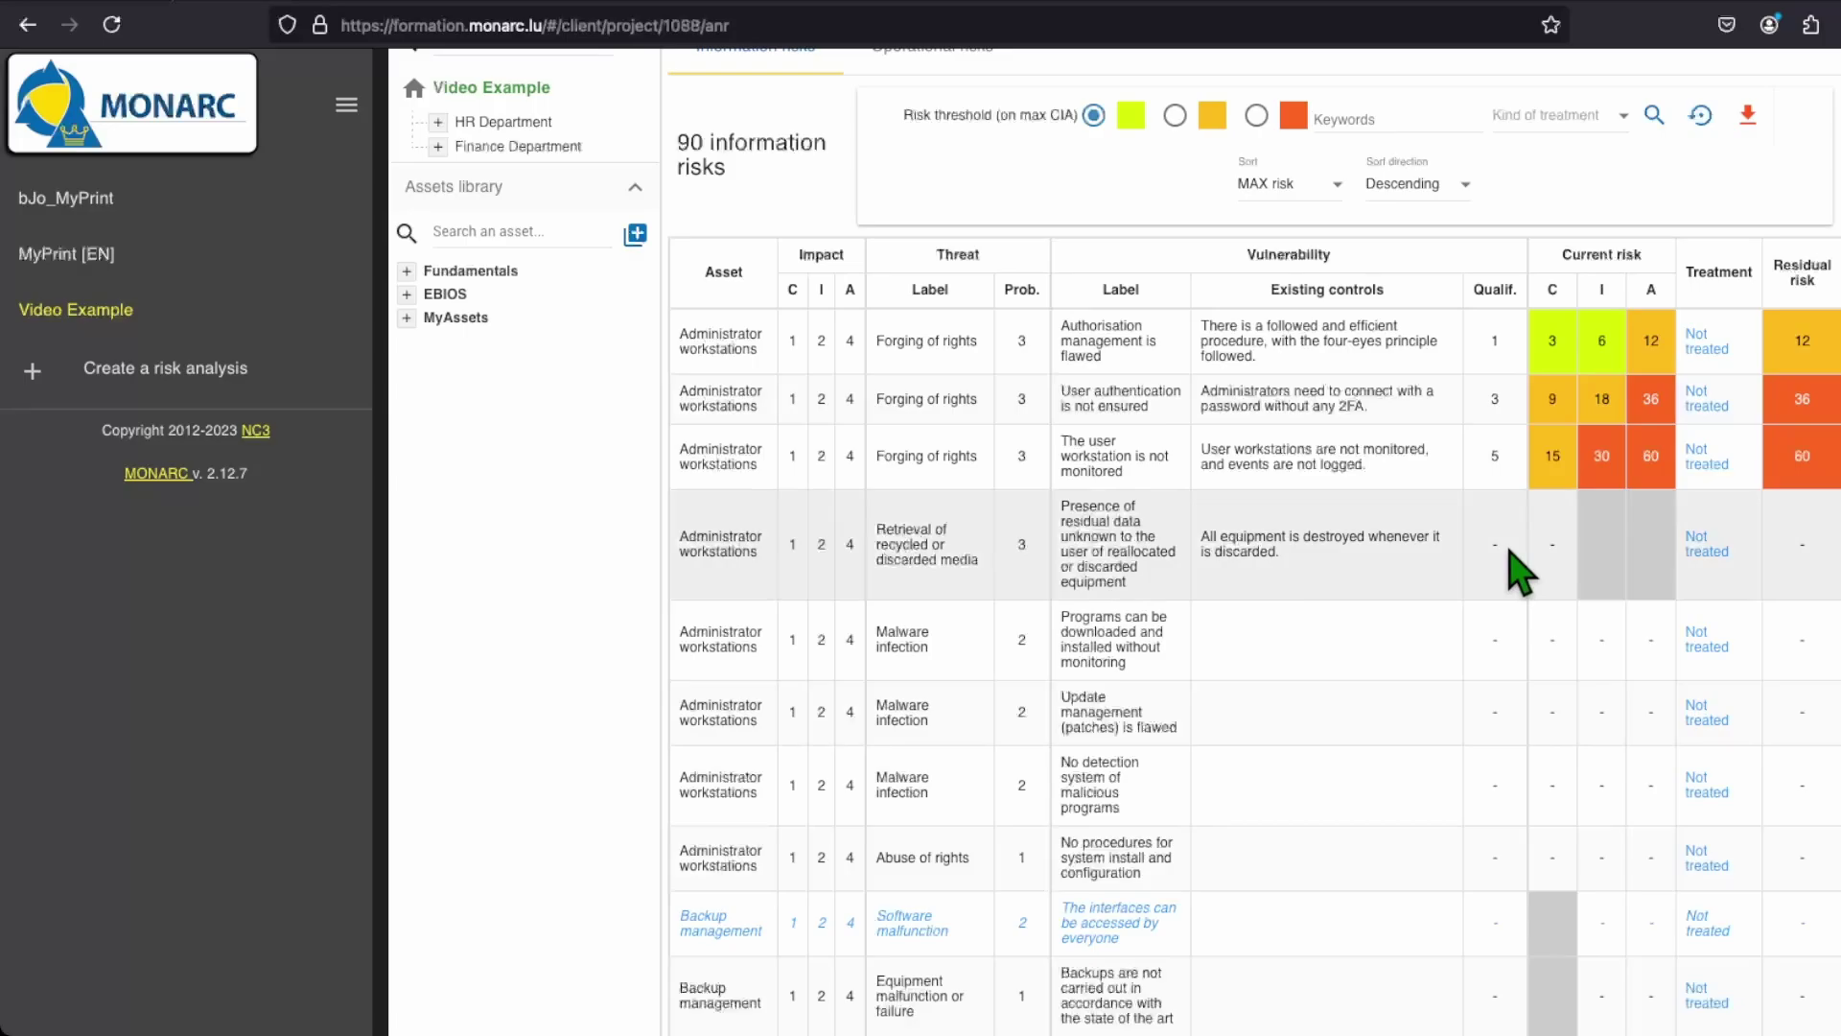
text(1)
key(Tab)
text(There is a written guidel)
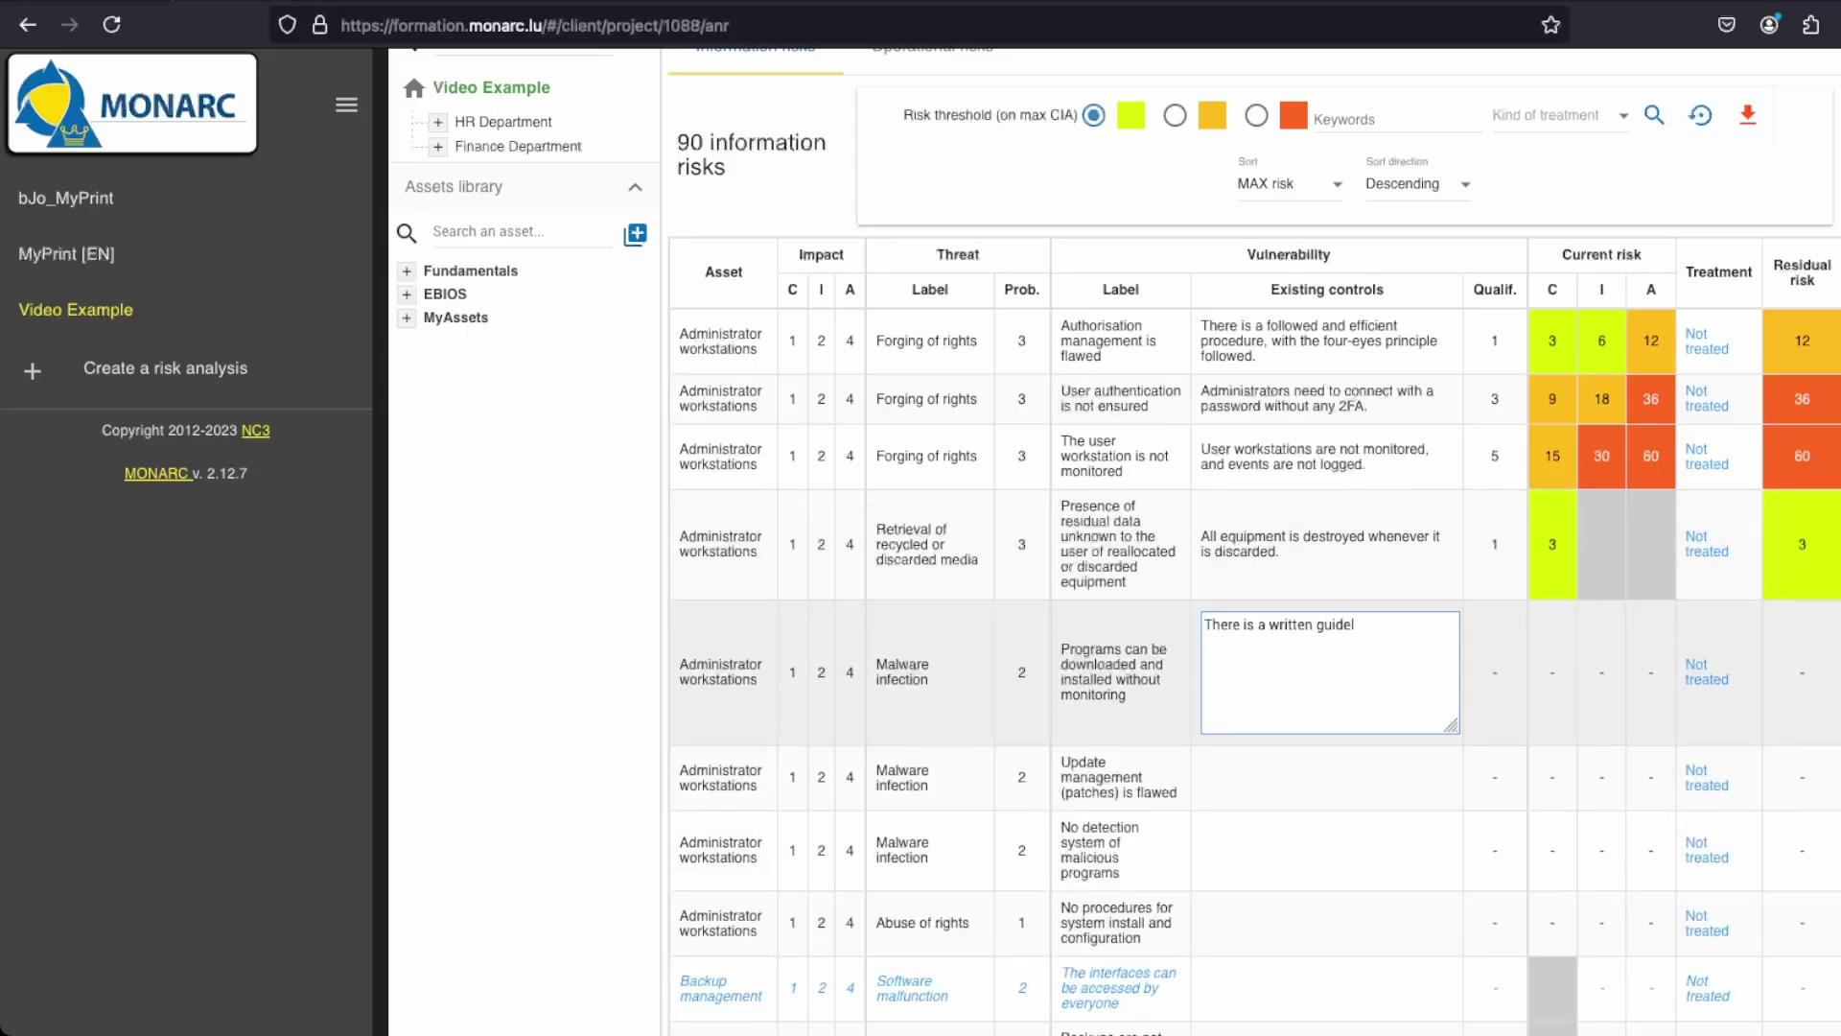
text(ine regarding the download of software.)
key(Tab)
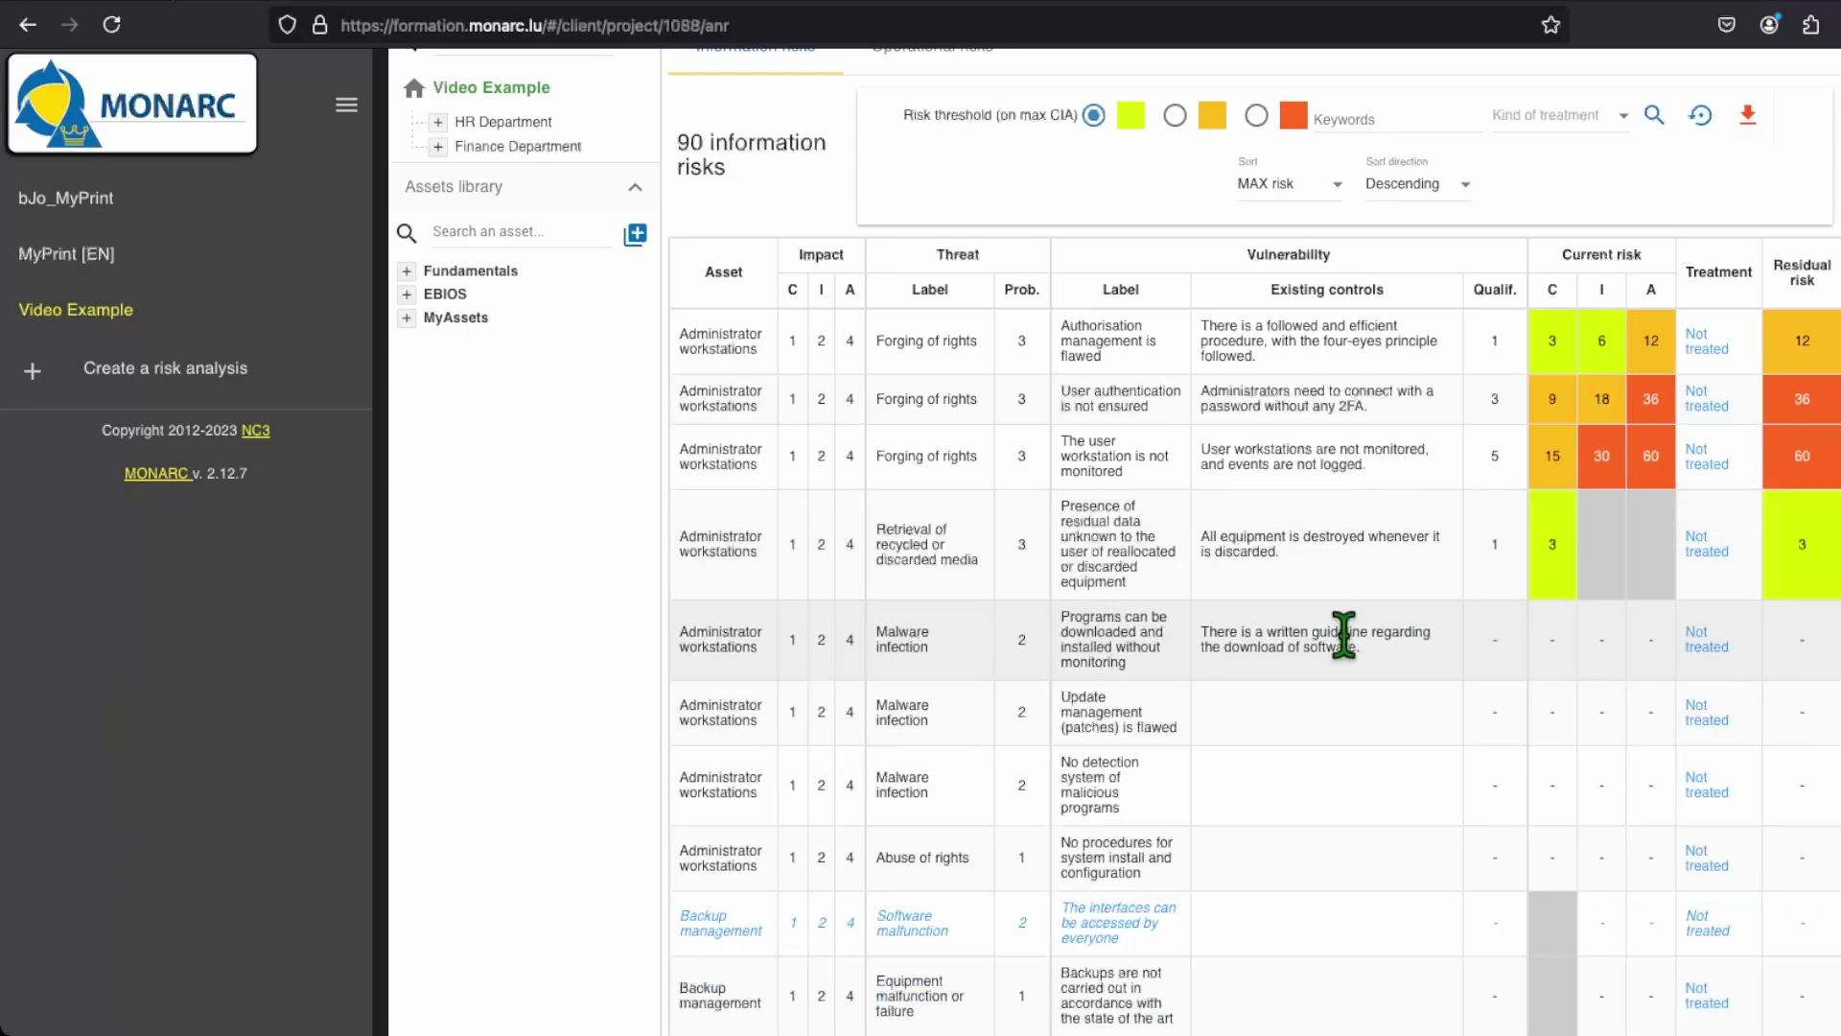
text(4)
key(Tab)
text(All computers are updated by the administrators, b)
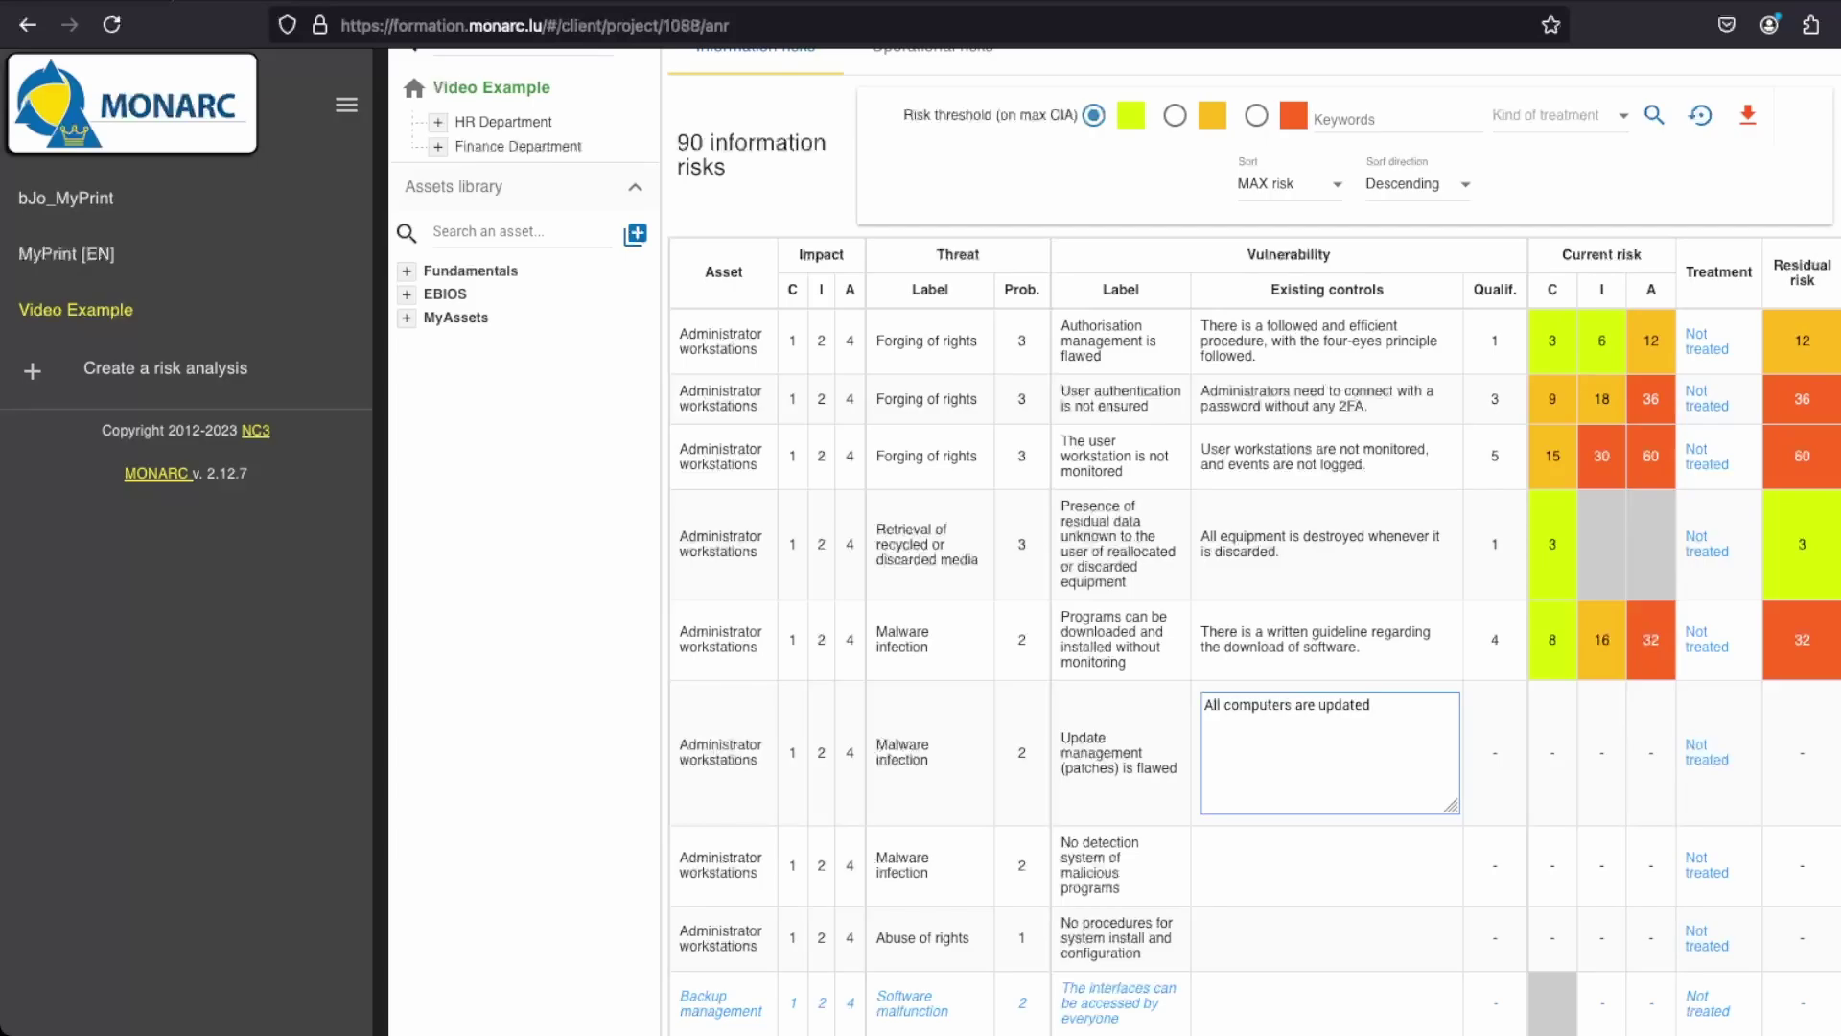
text(ut there is no written procedure for it.)
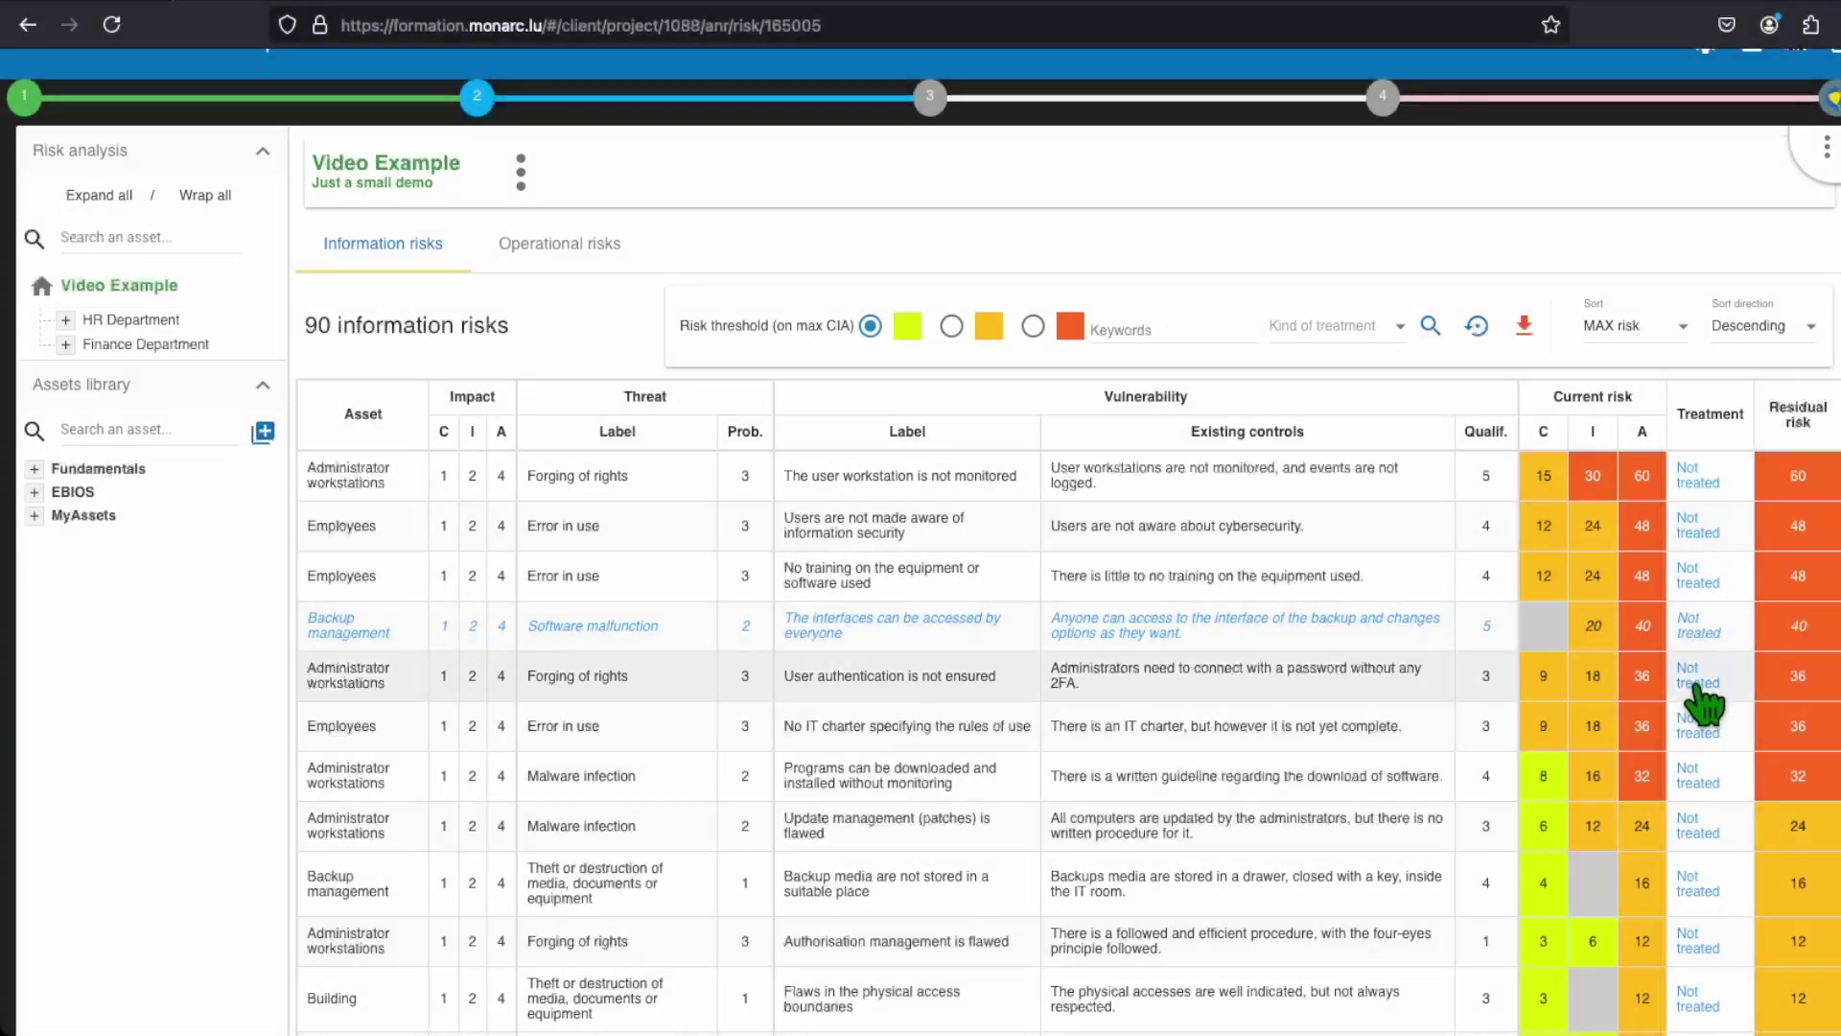
Step: Open the 'Not treated' sheet of the user authentication Forging of rights risk and scroll through it
click(1699, 681)
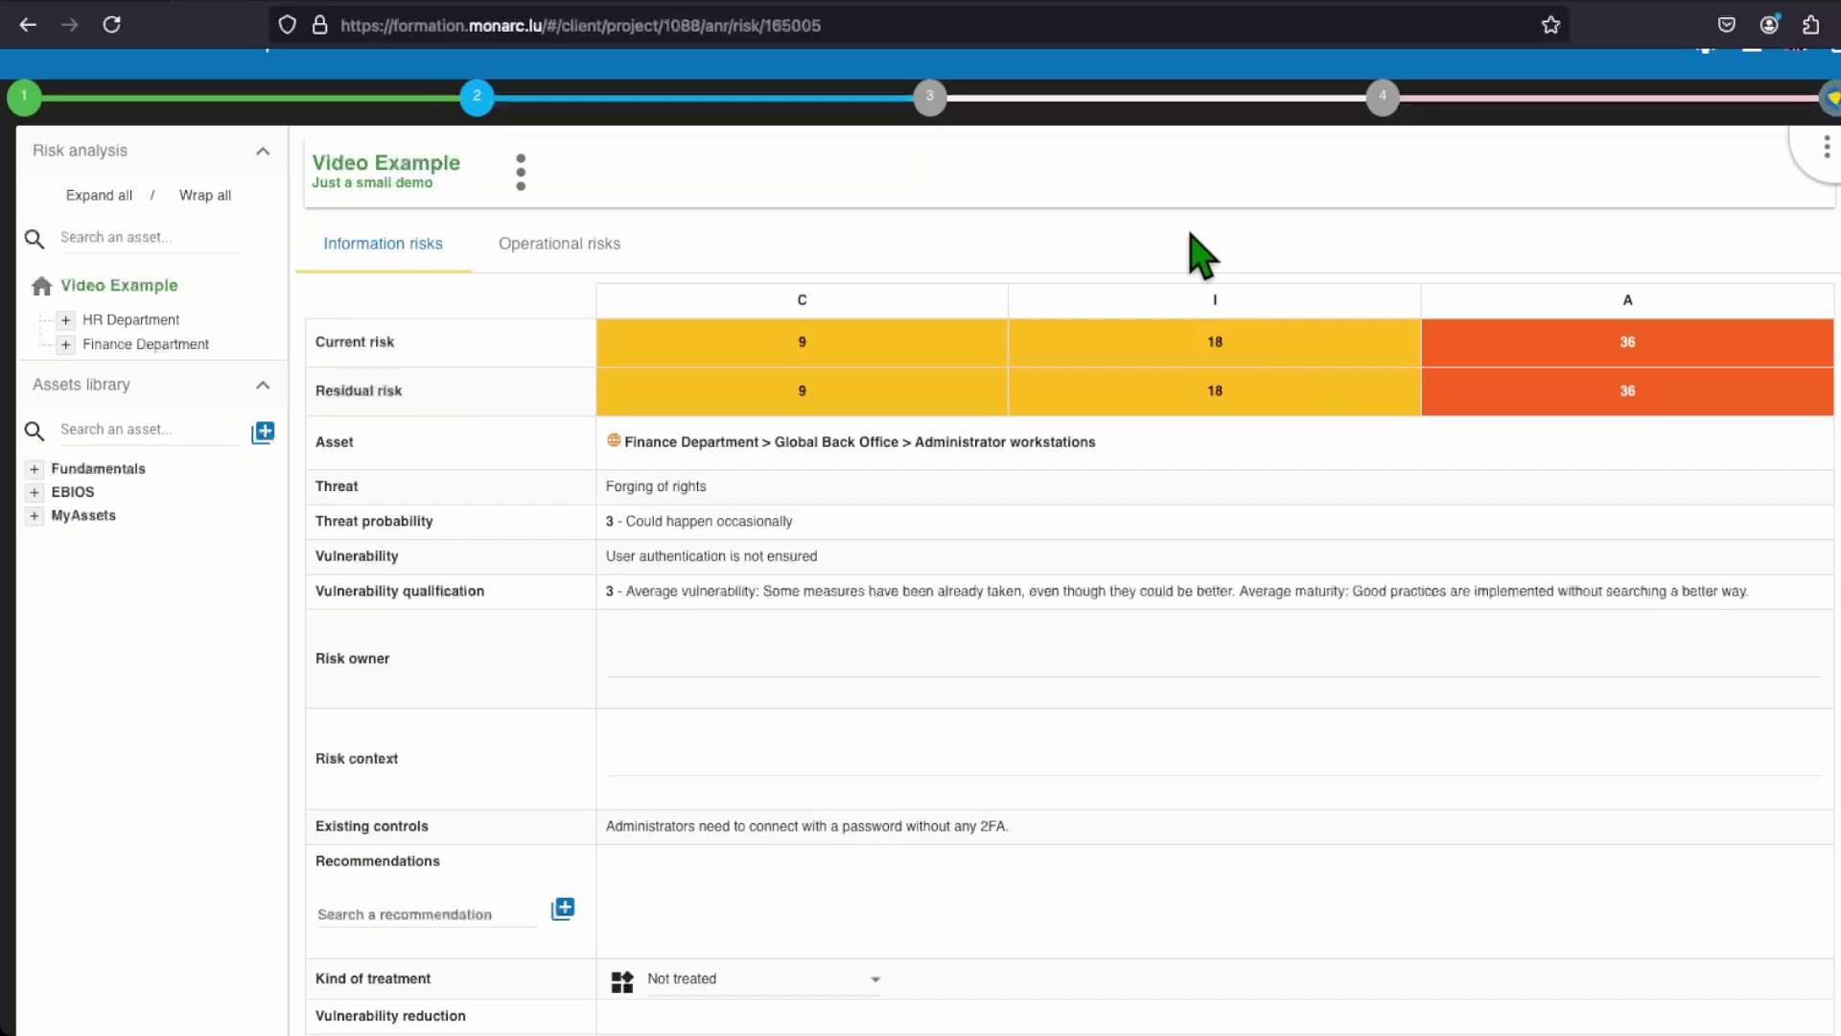
scroll(1200, 255, down, 3)
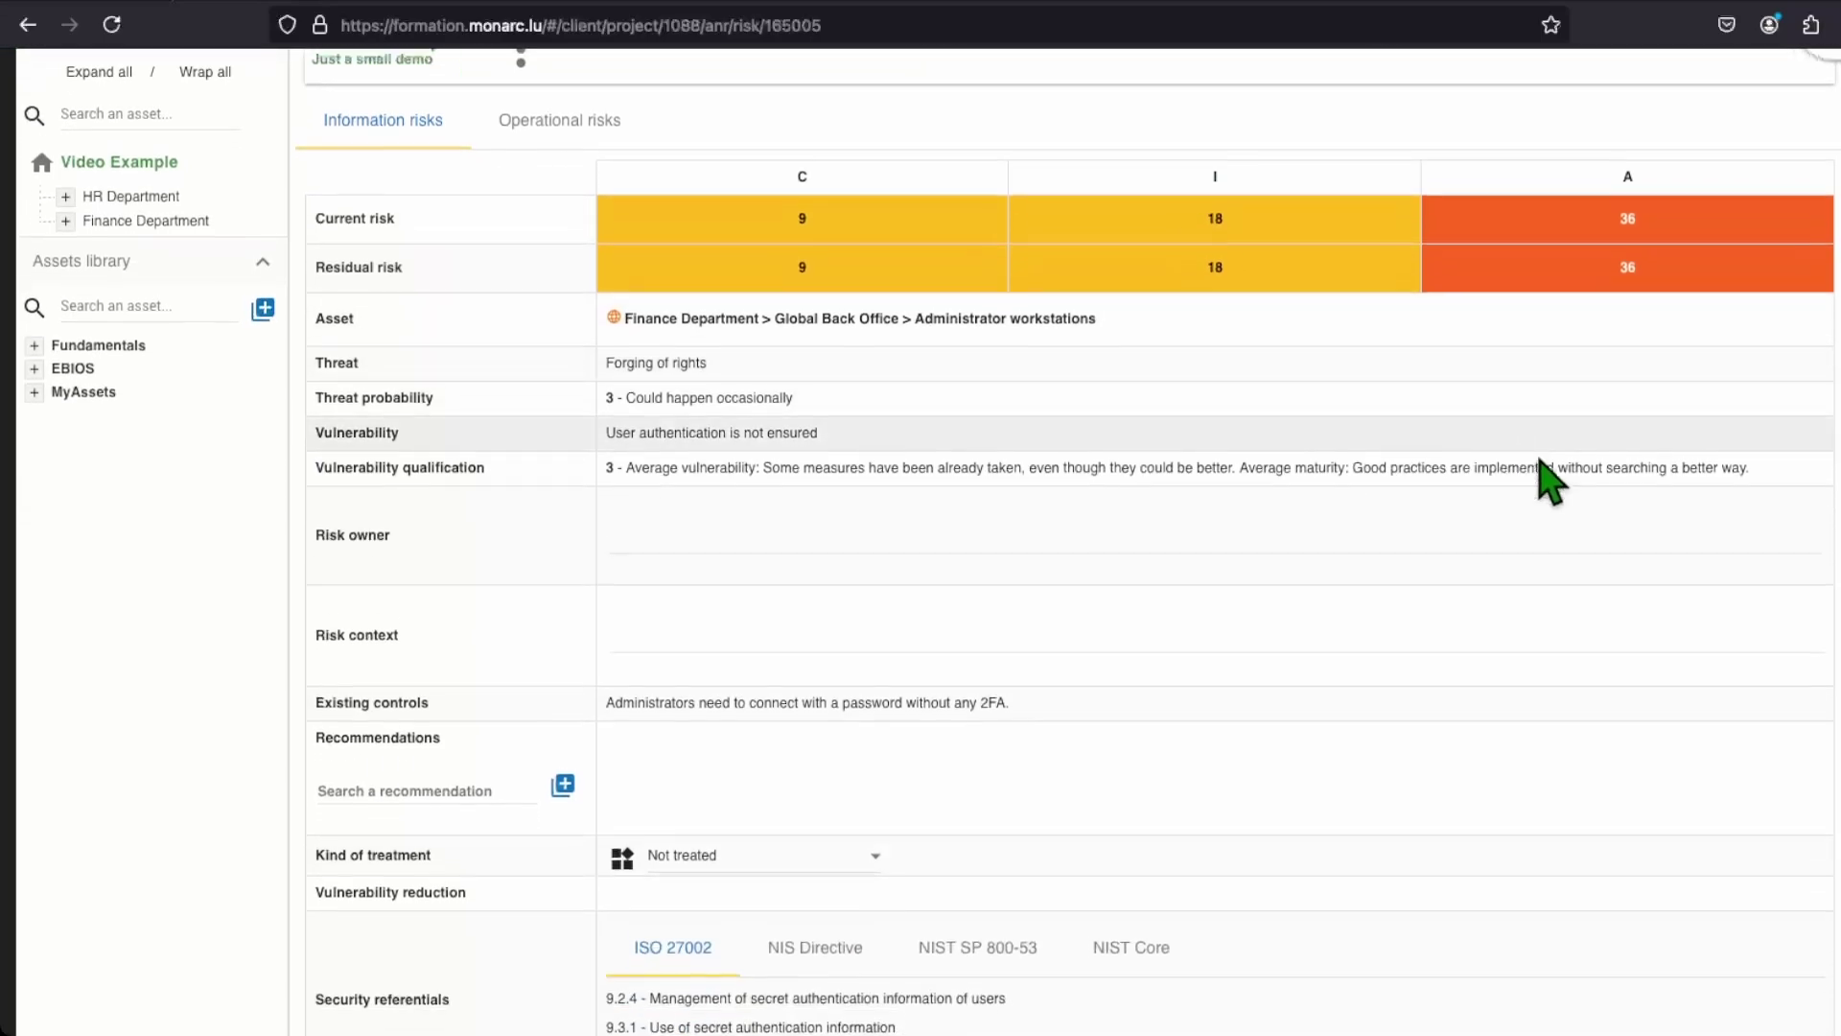
scroll(1724, 482, down, 1)
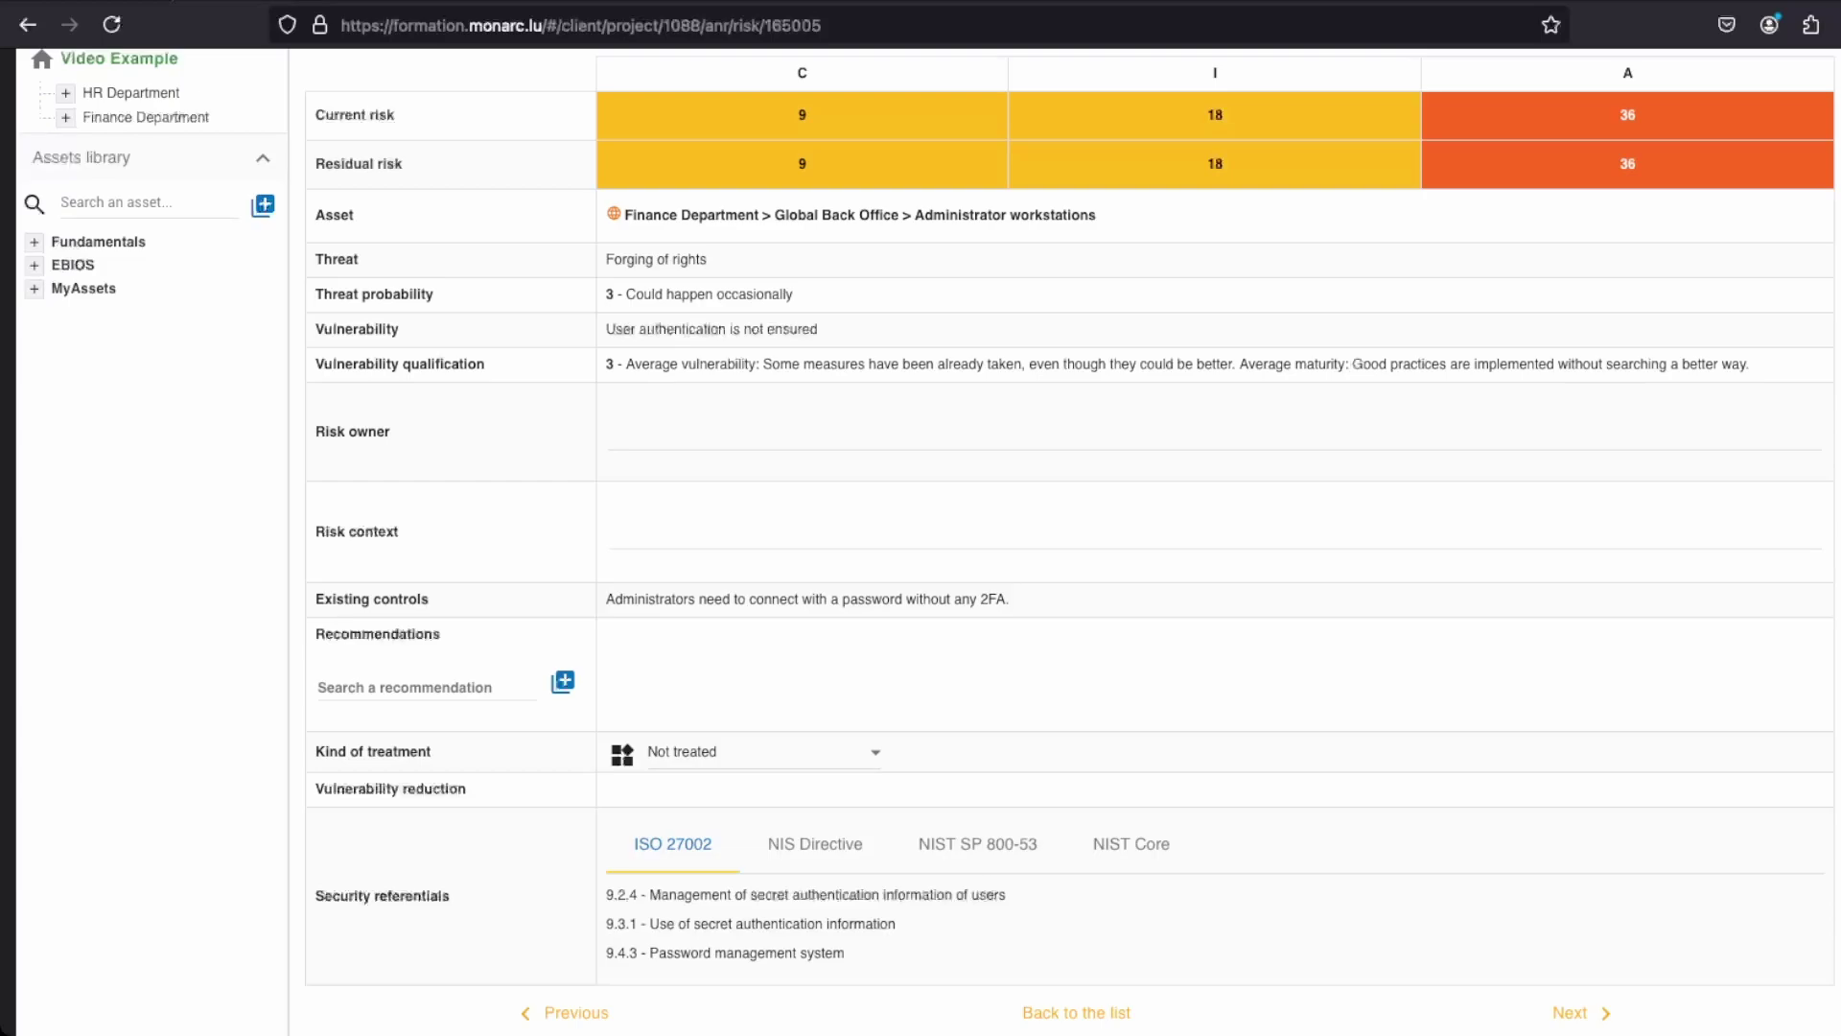
Step: Set the risk owner to 'IT Manager MyPrint' and the context to 'There is no rules or good practices given for the password.'
click(1212, 436)
text(IT)
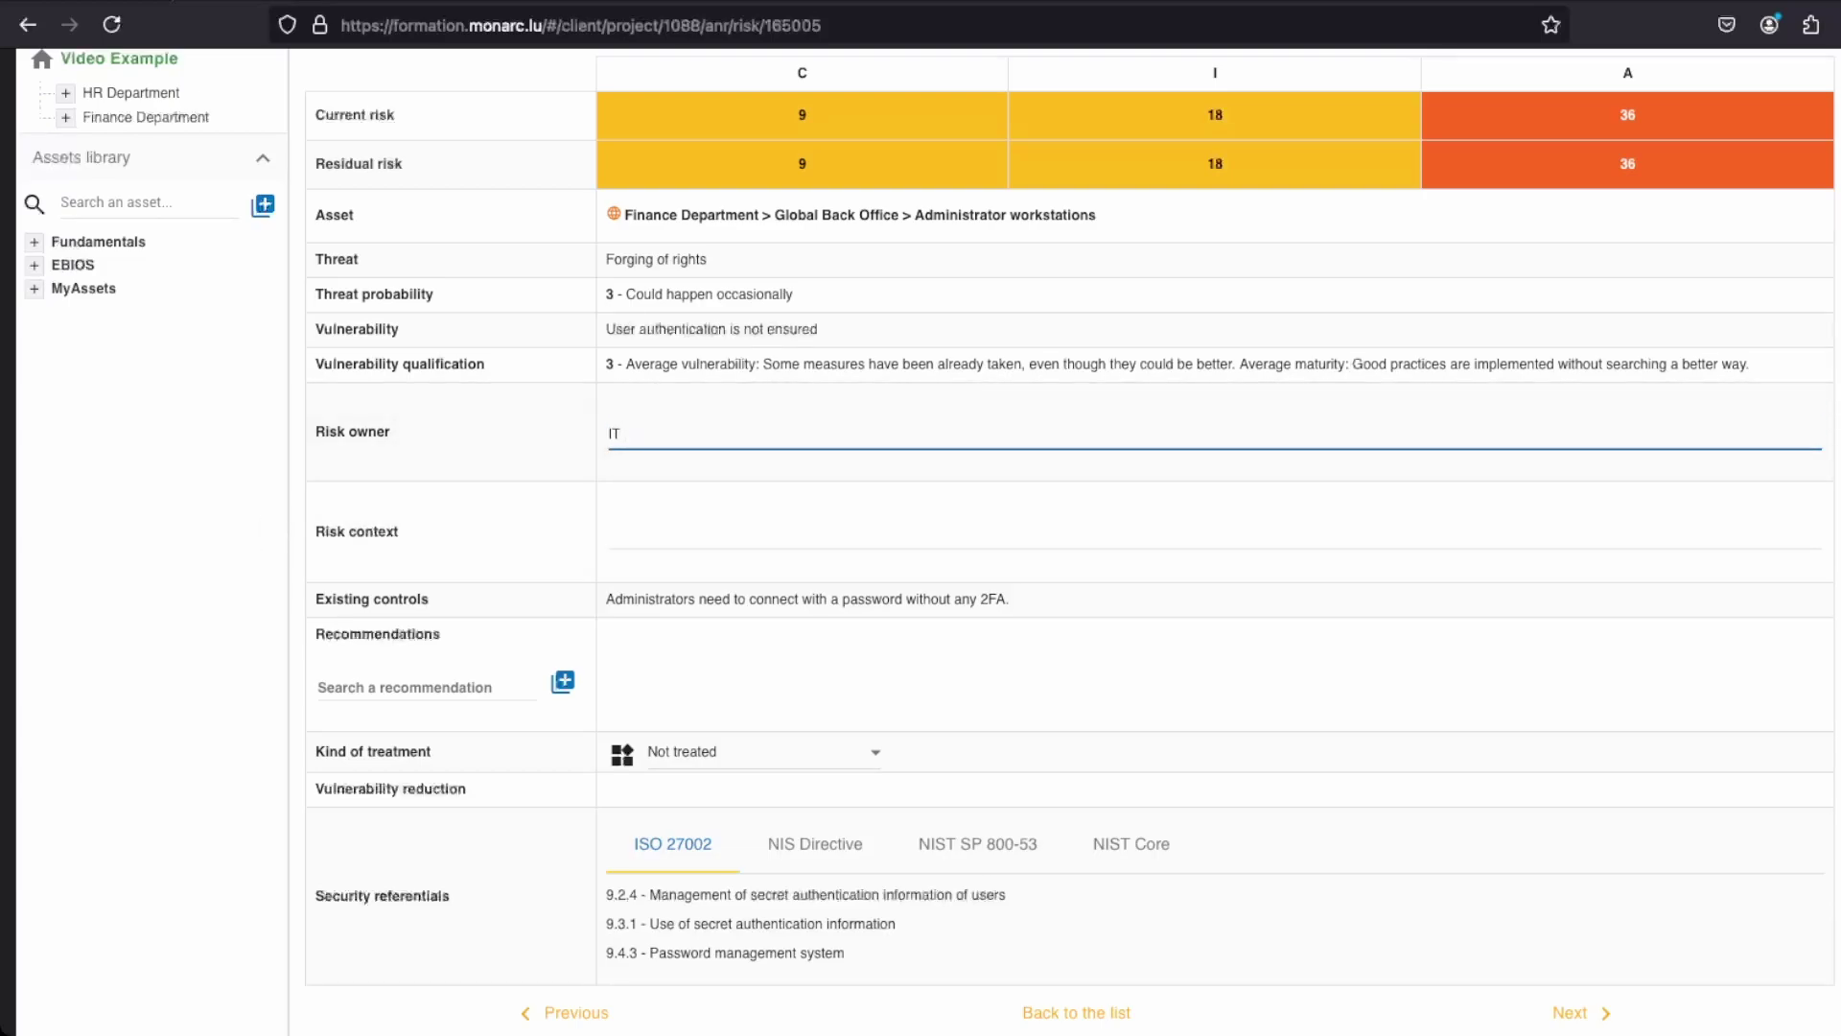
text( Manager MyPrint)
click(197, 520)
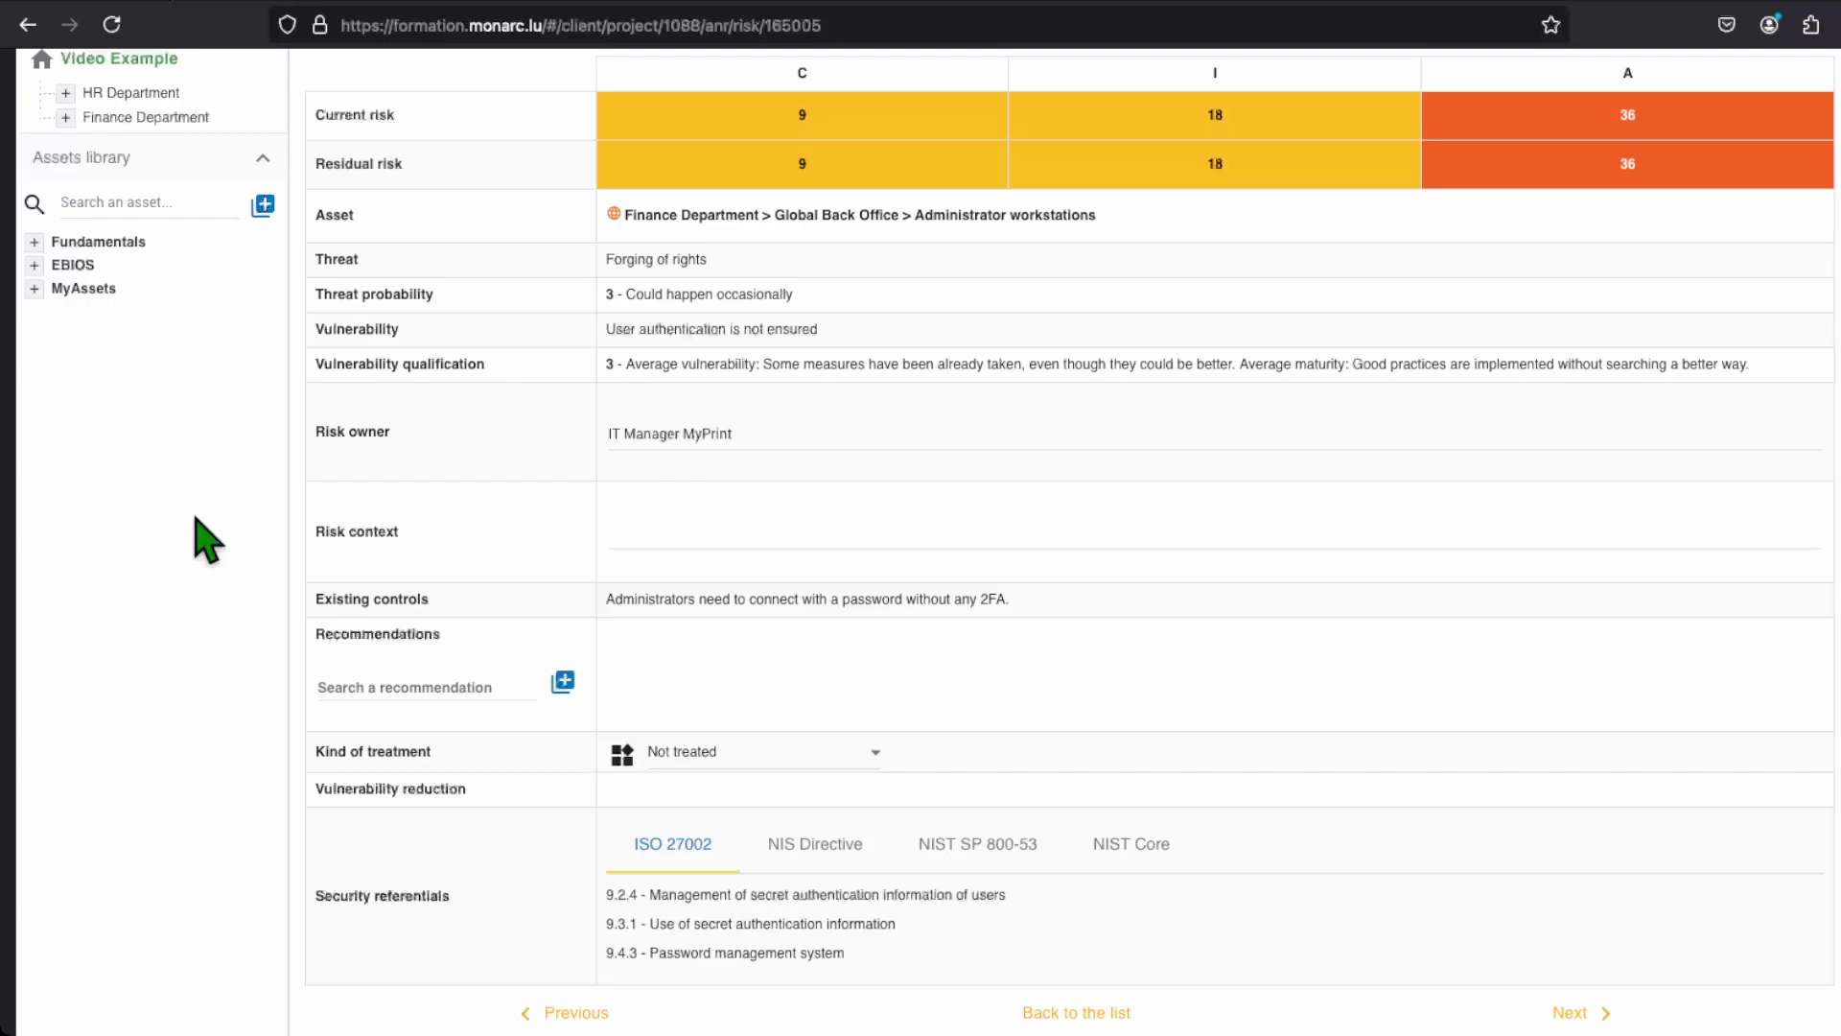
click(589, 548)
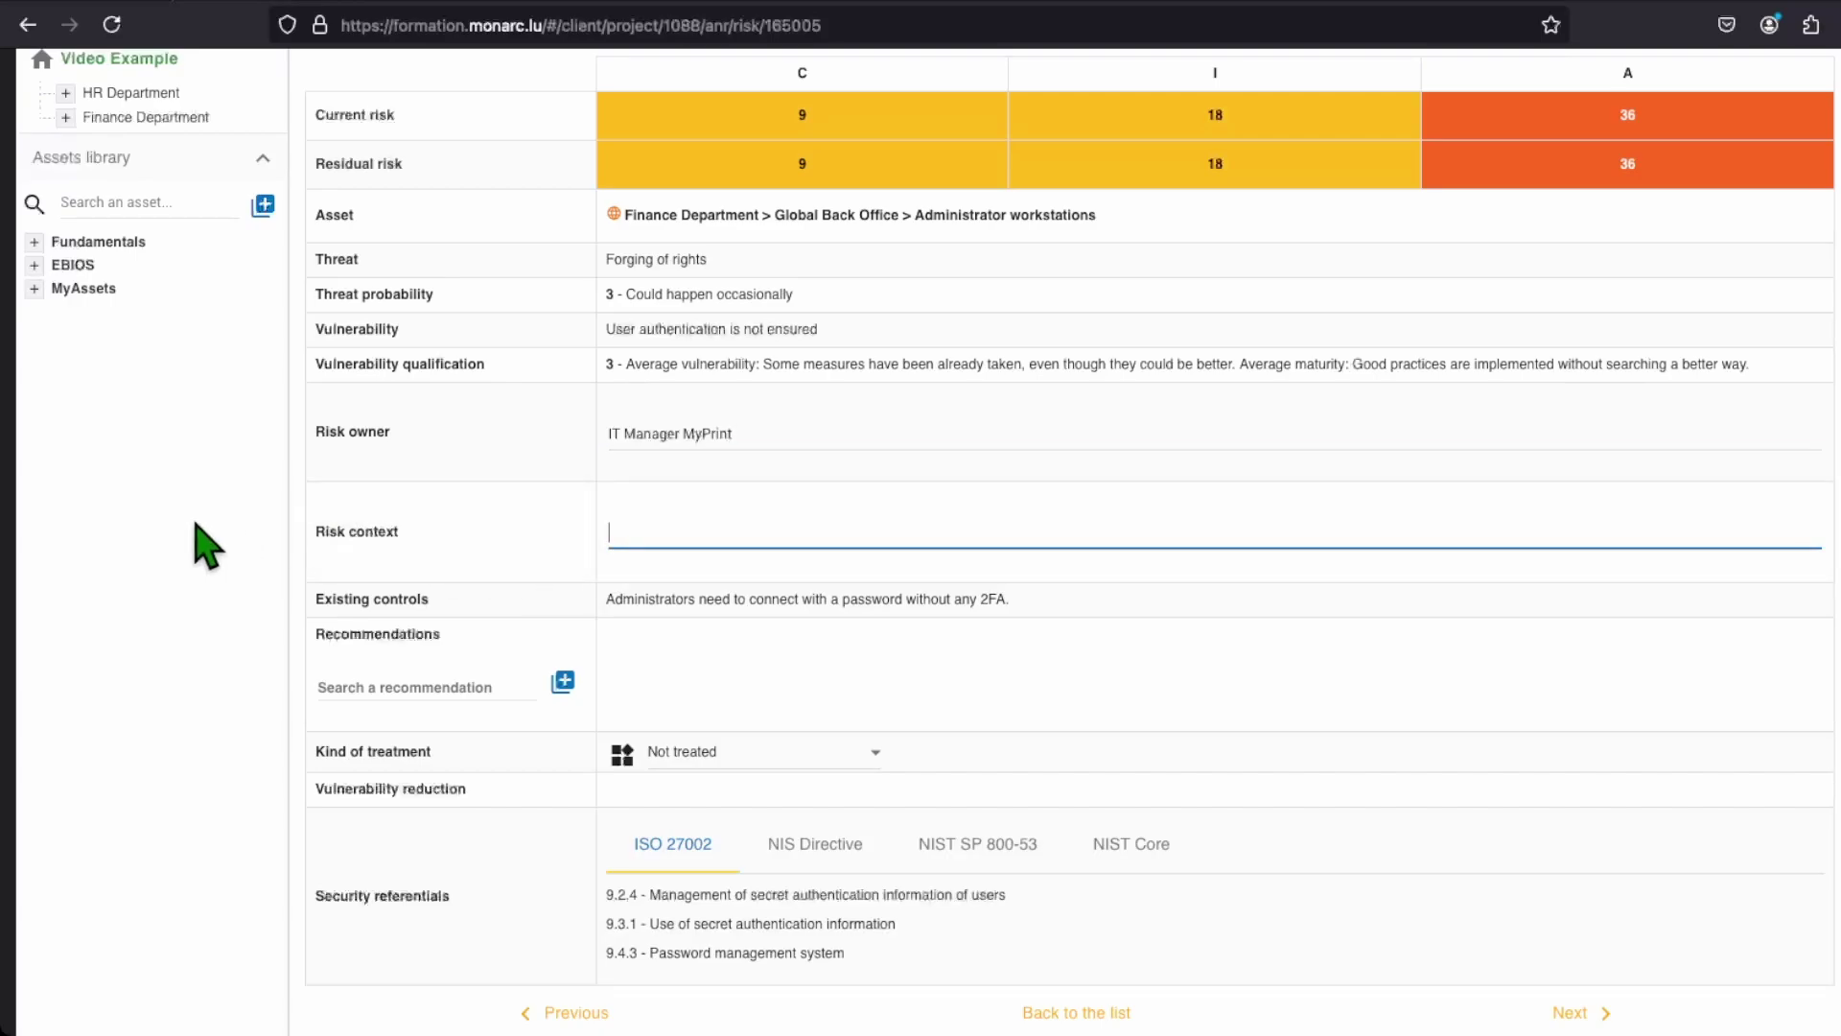
text(There is no rules or go)
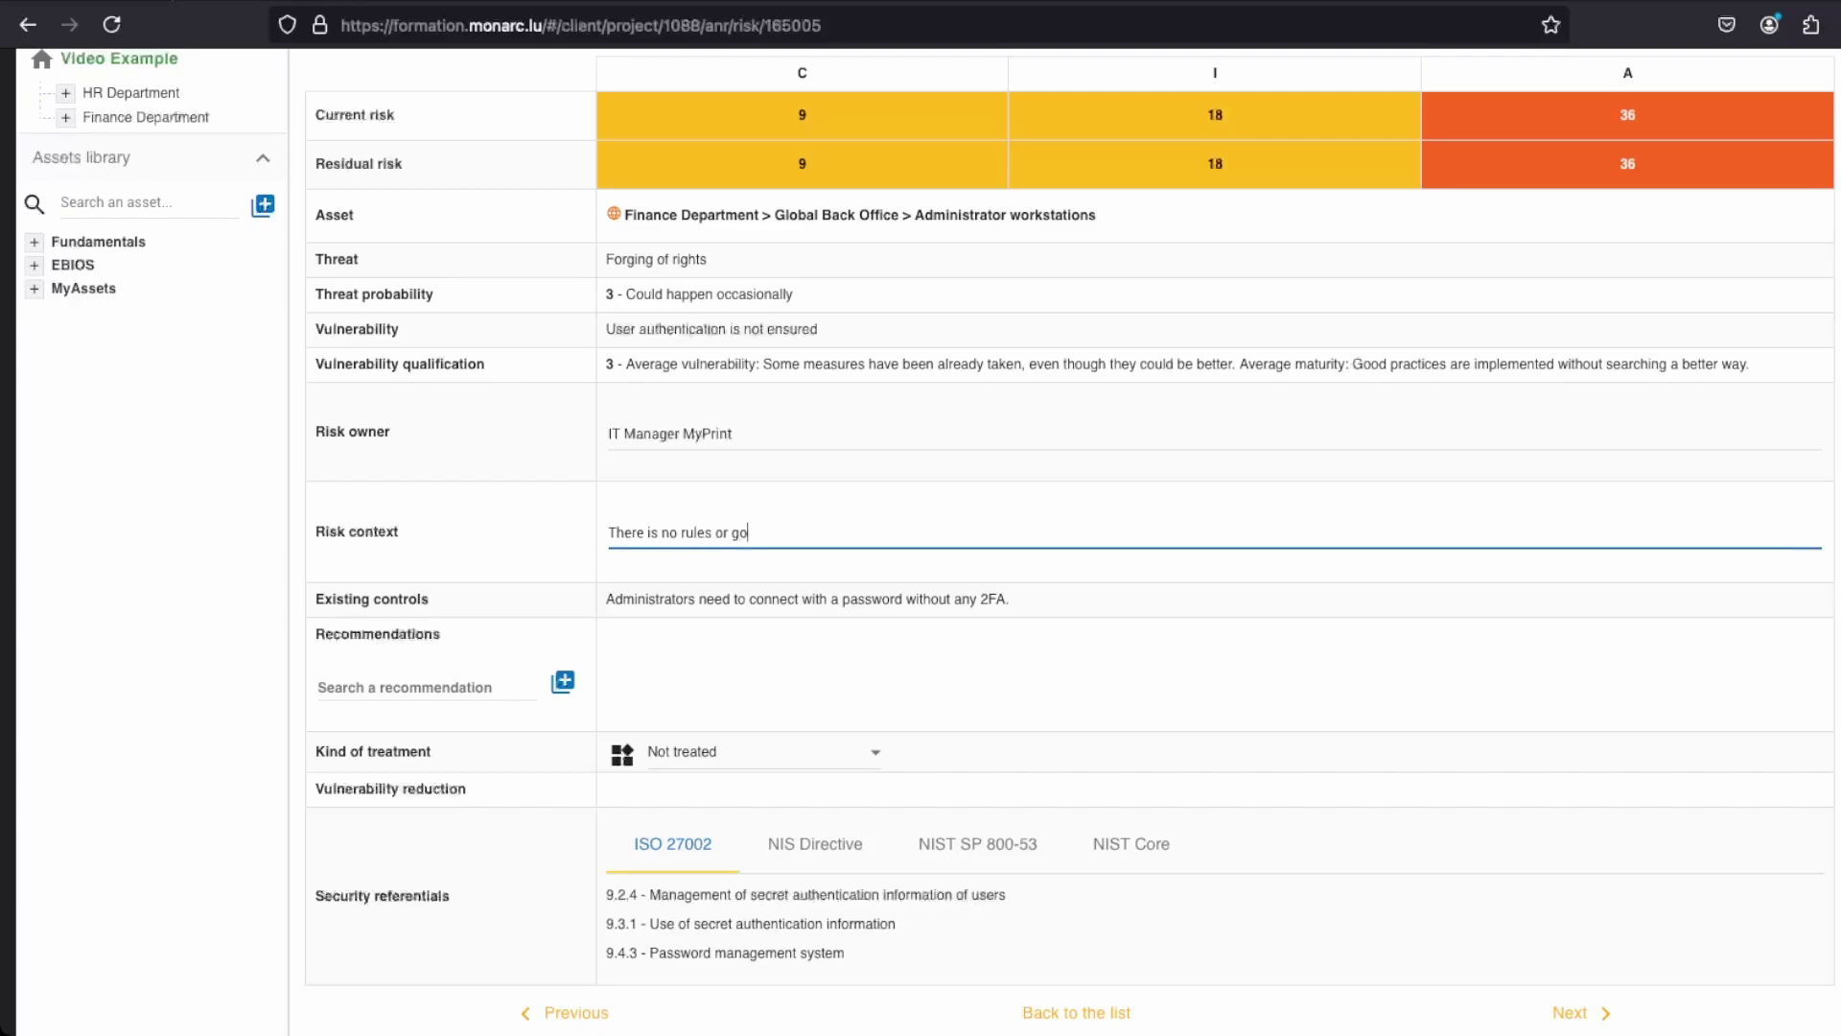
text(od practices given for the password.)
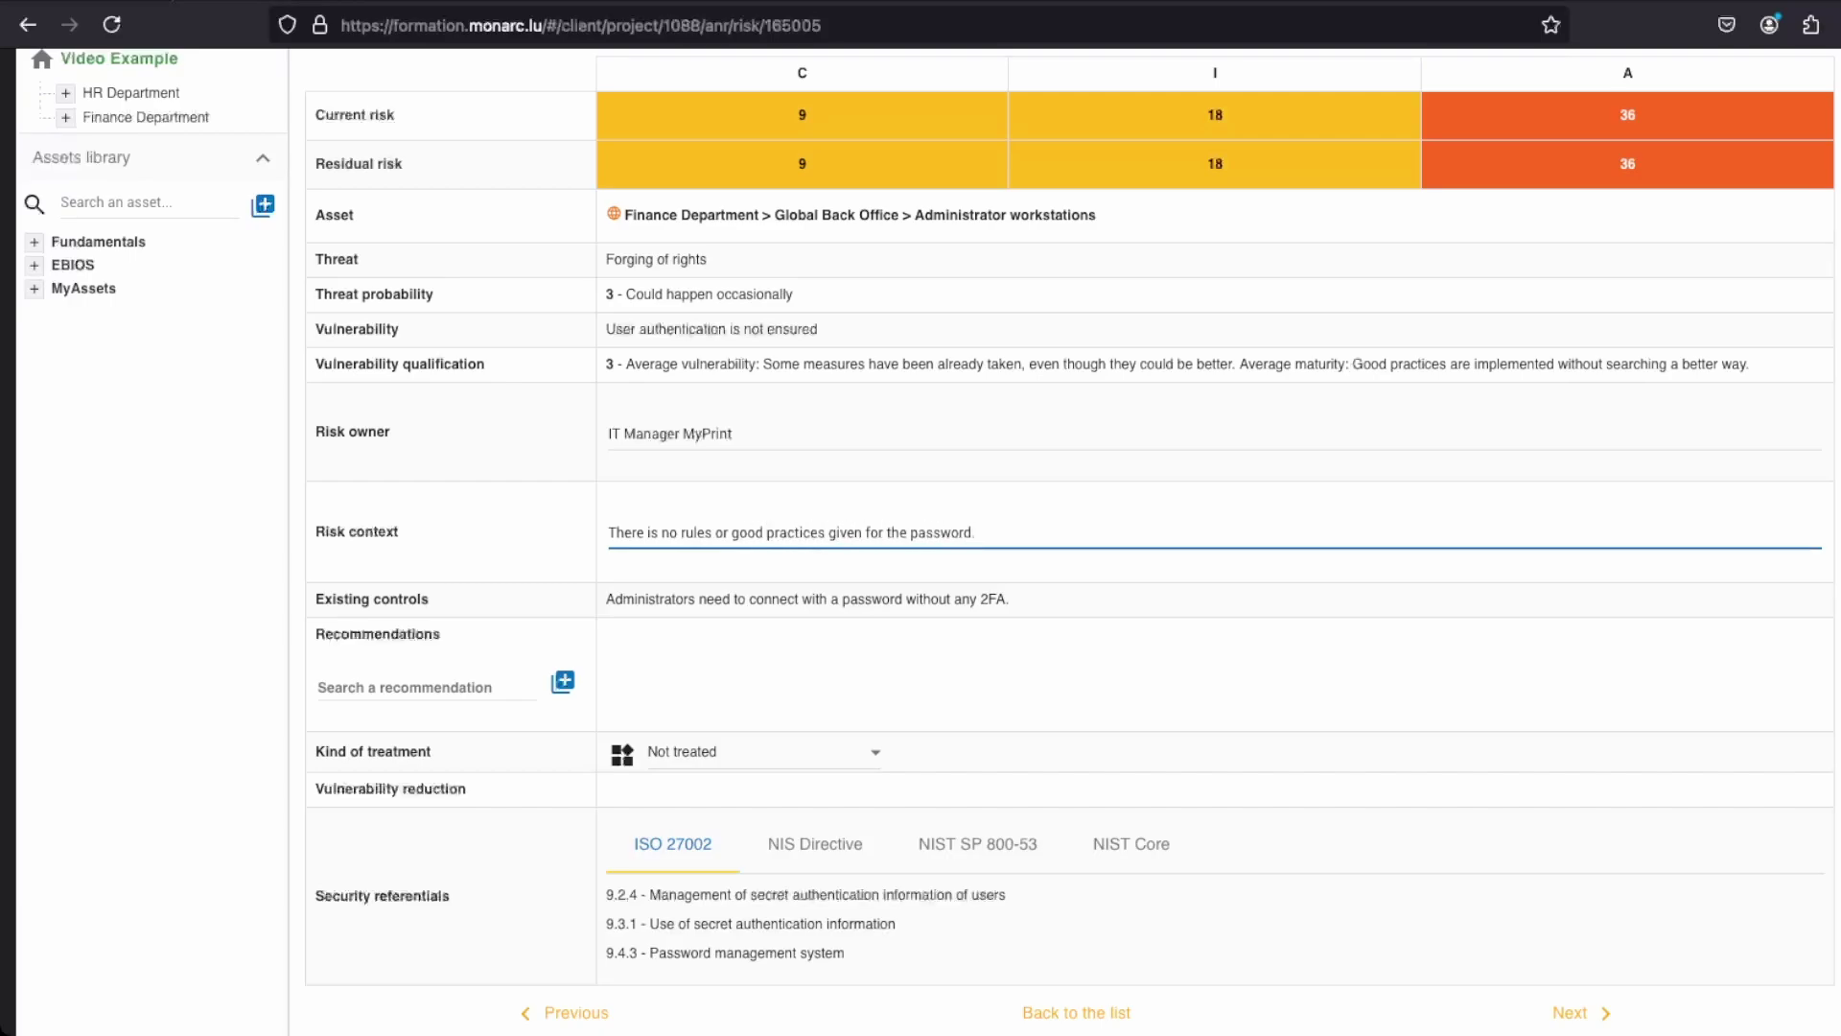
click(176, 606)
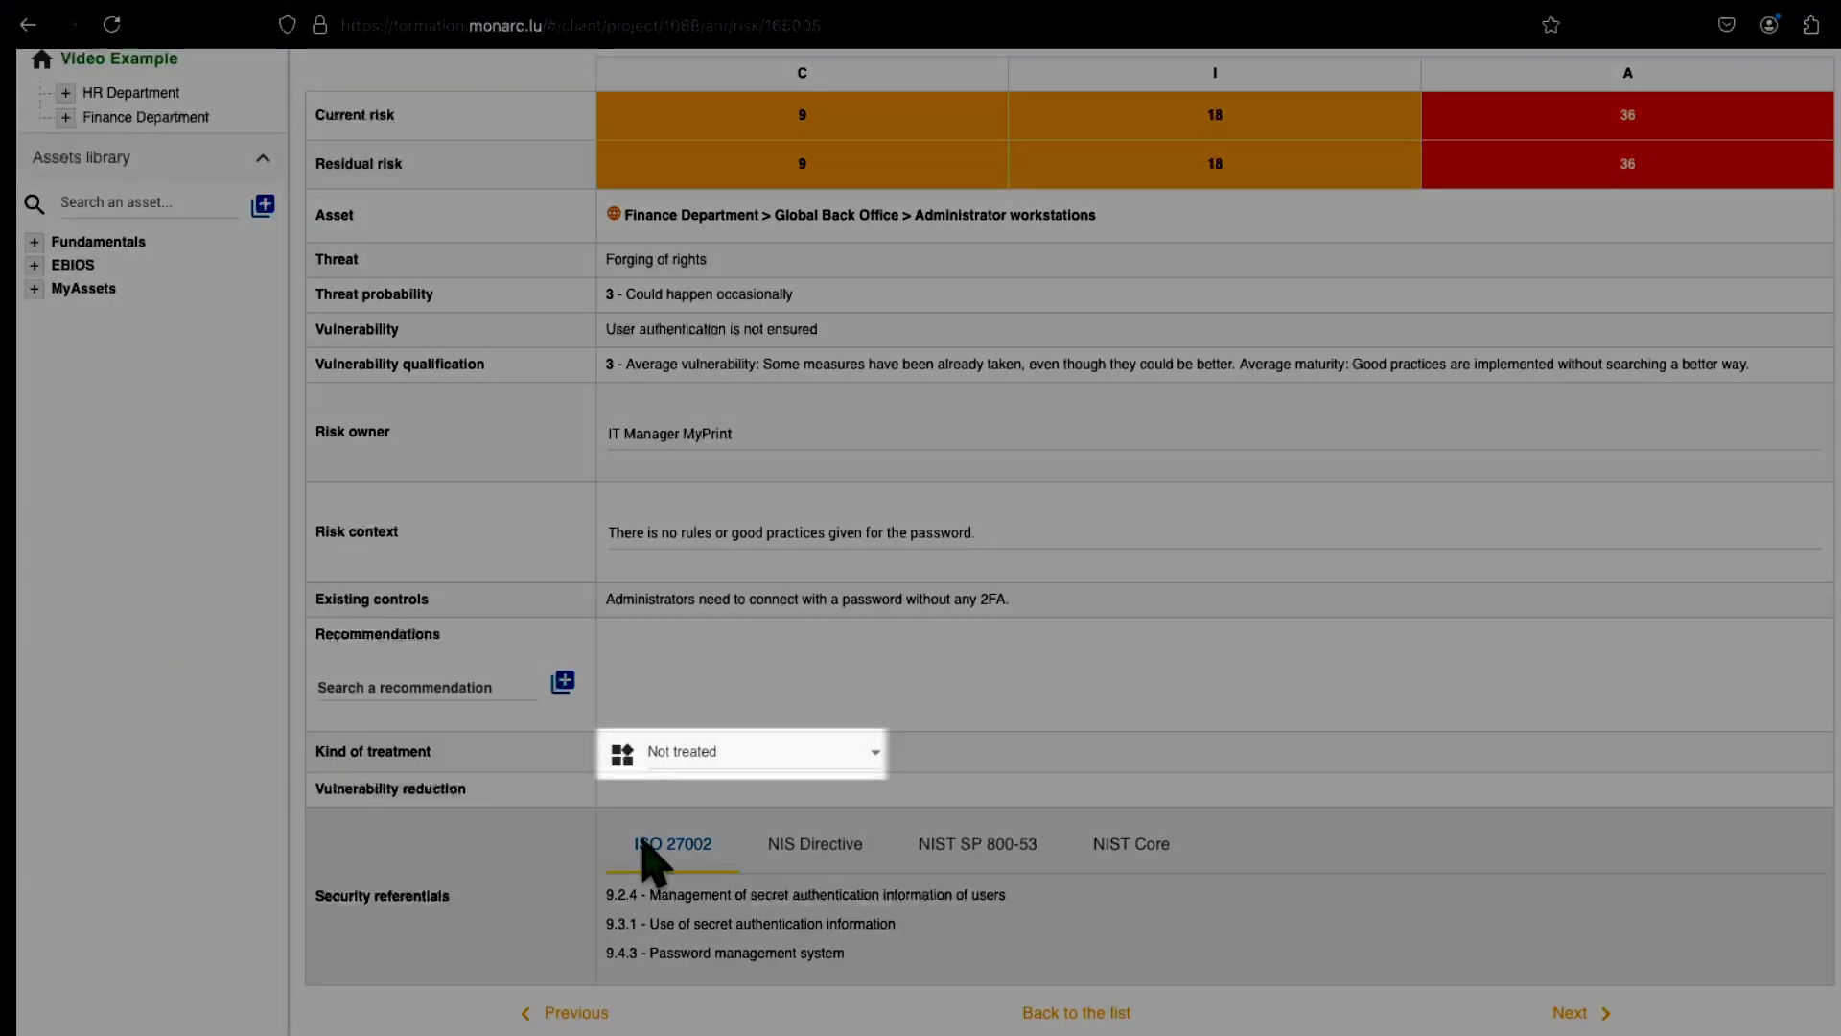
Step: Choose Reduction as the kind of treatment for the authentication risk
click(875, 763)
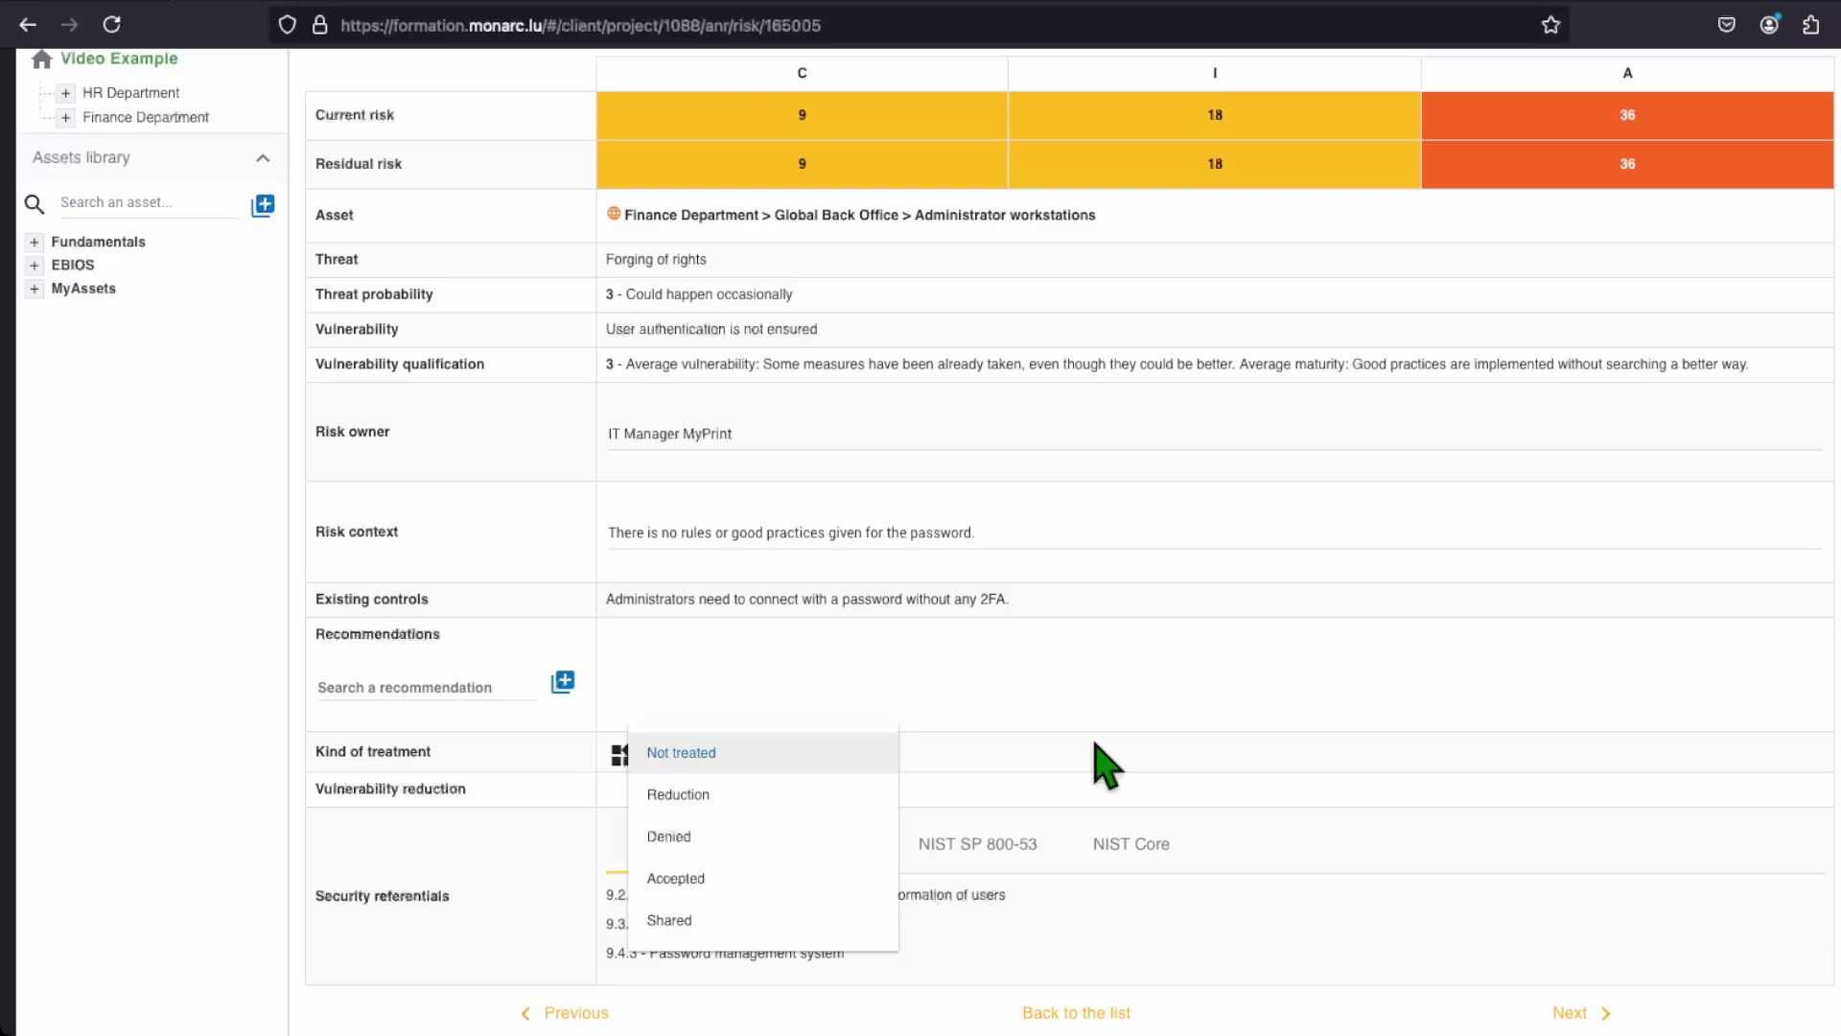
click(831, 806)
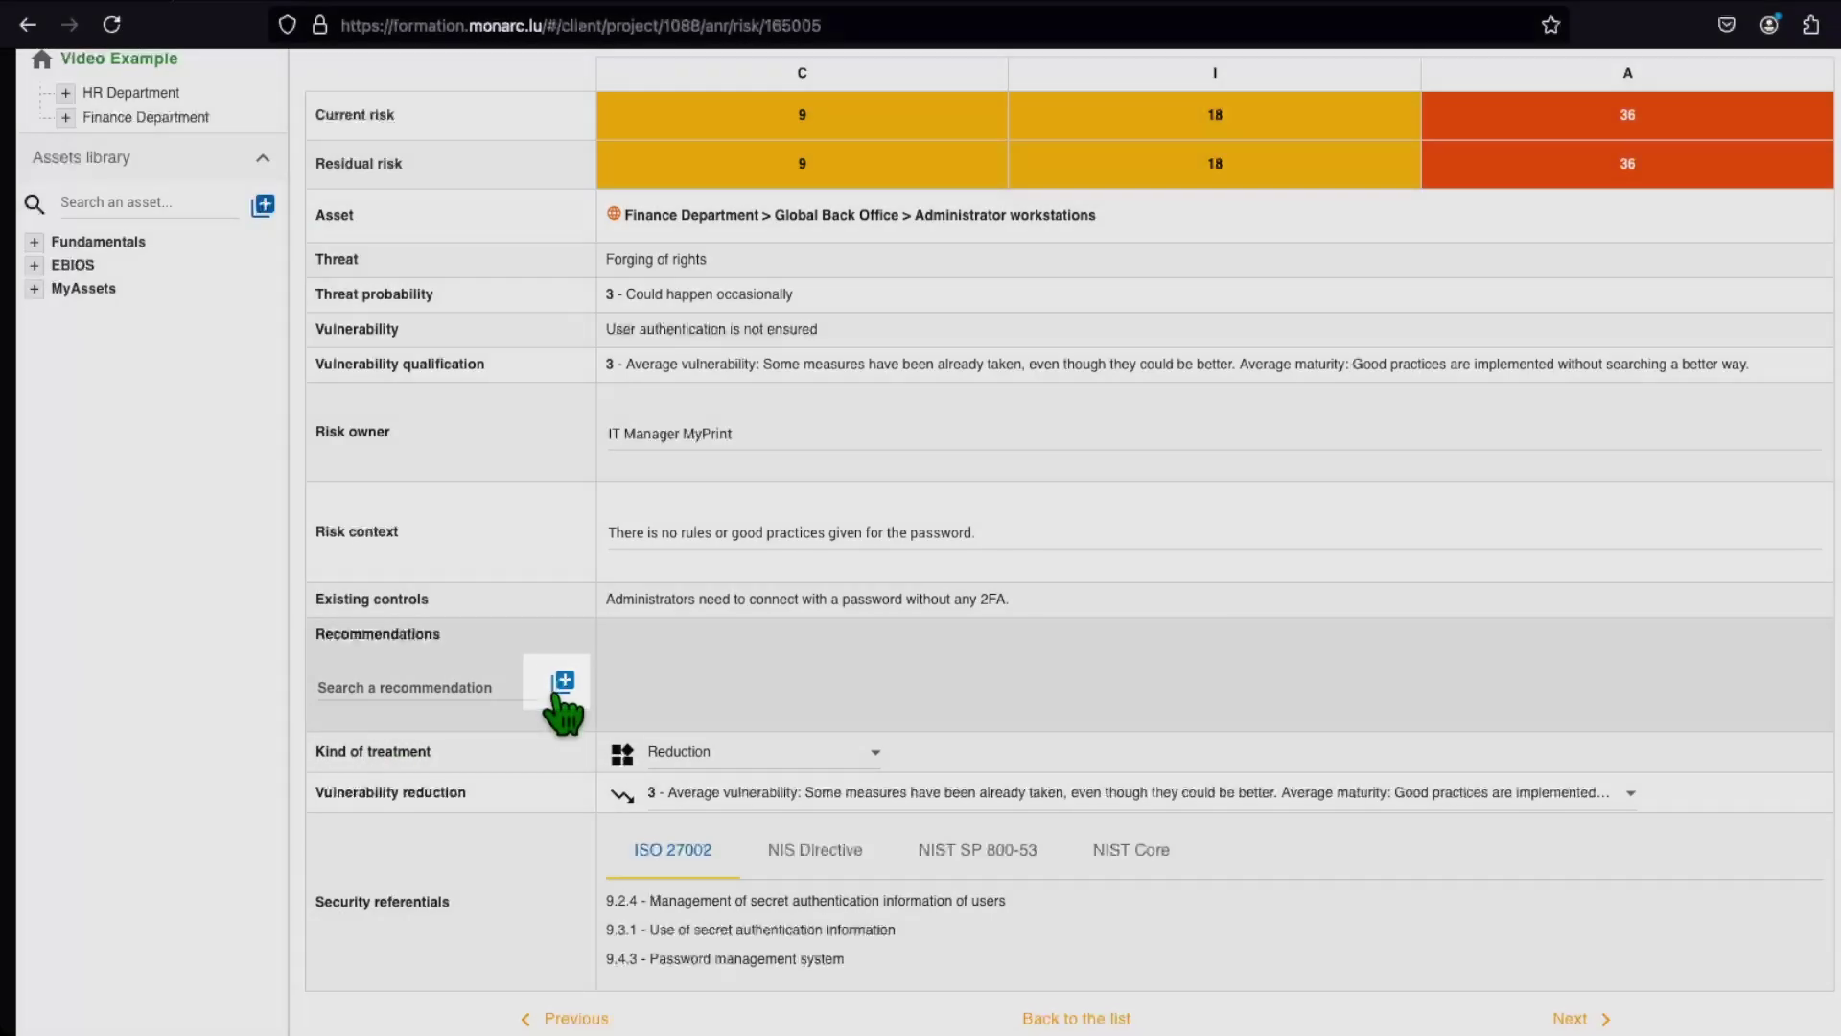
Step: Start a new recommendation and type MyRecommendations as the new recommendation set name
click(558, 690)
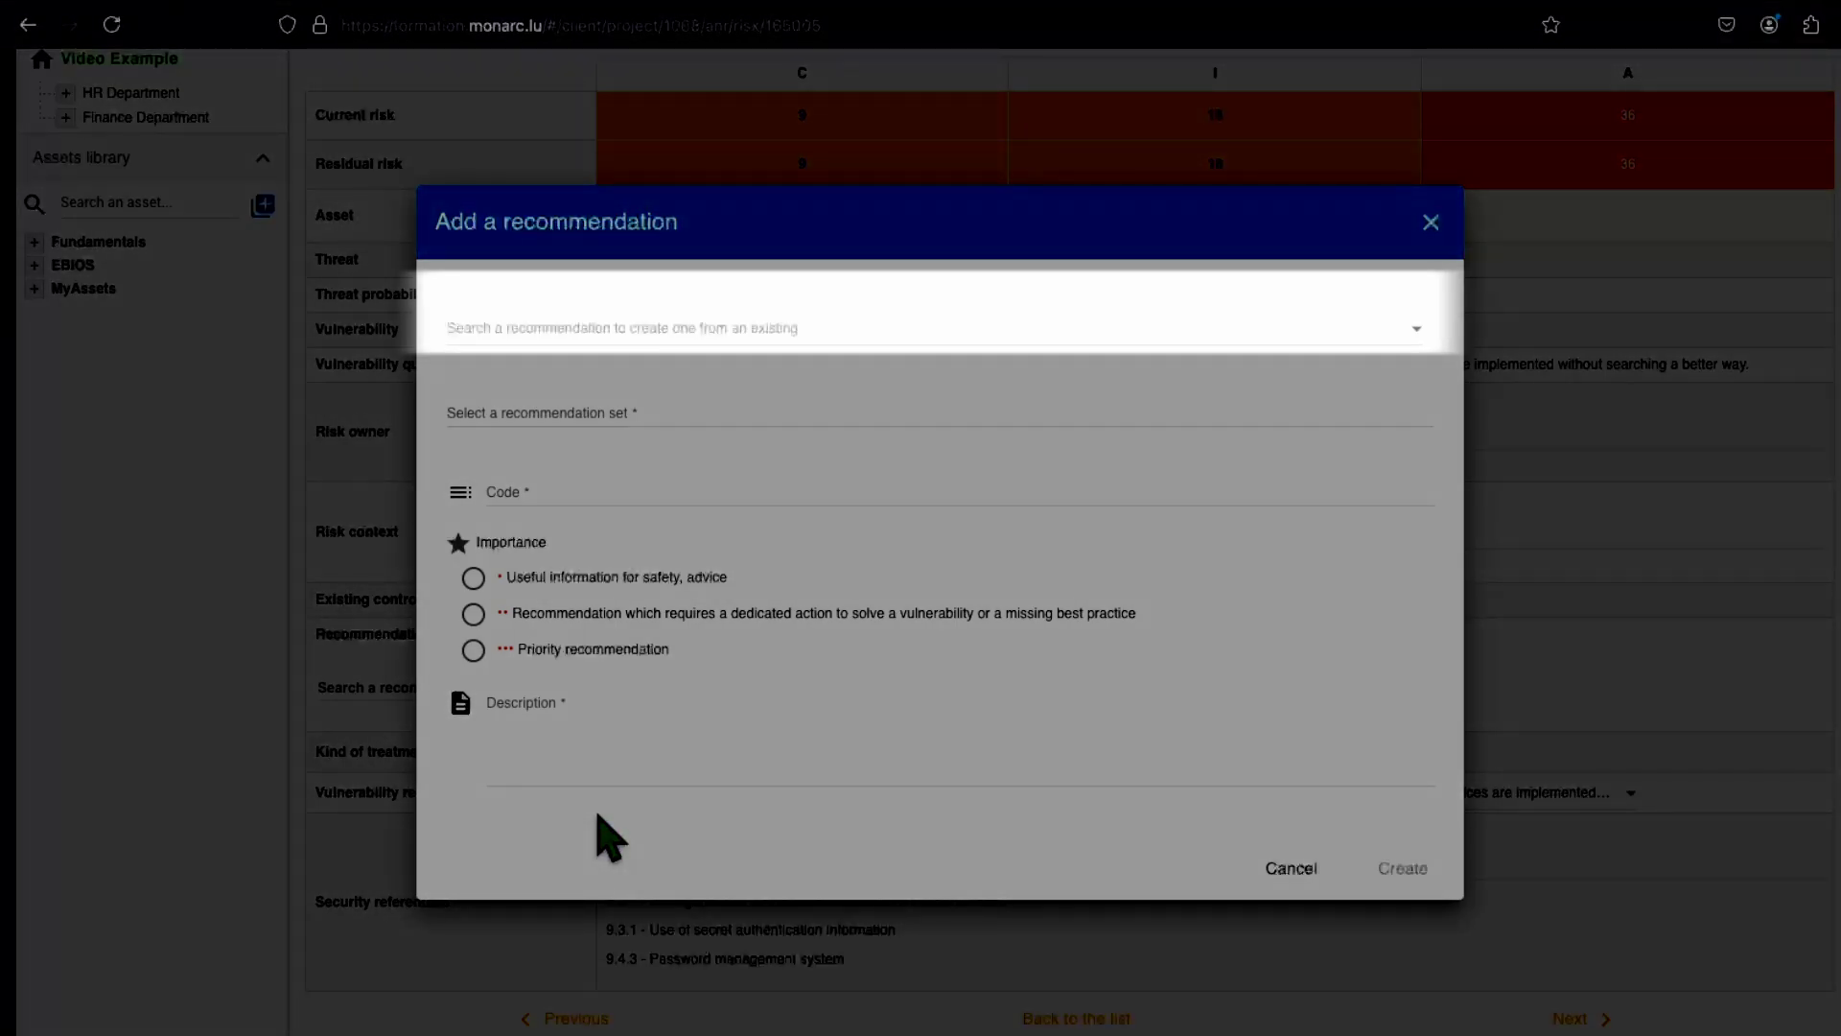
click(1417, 336)
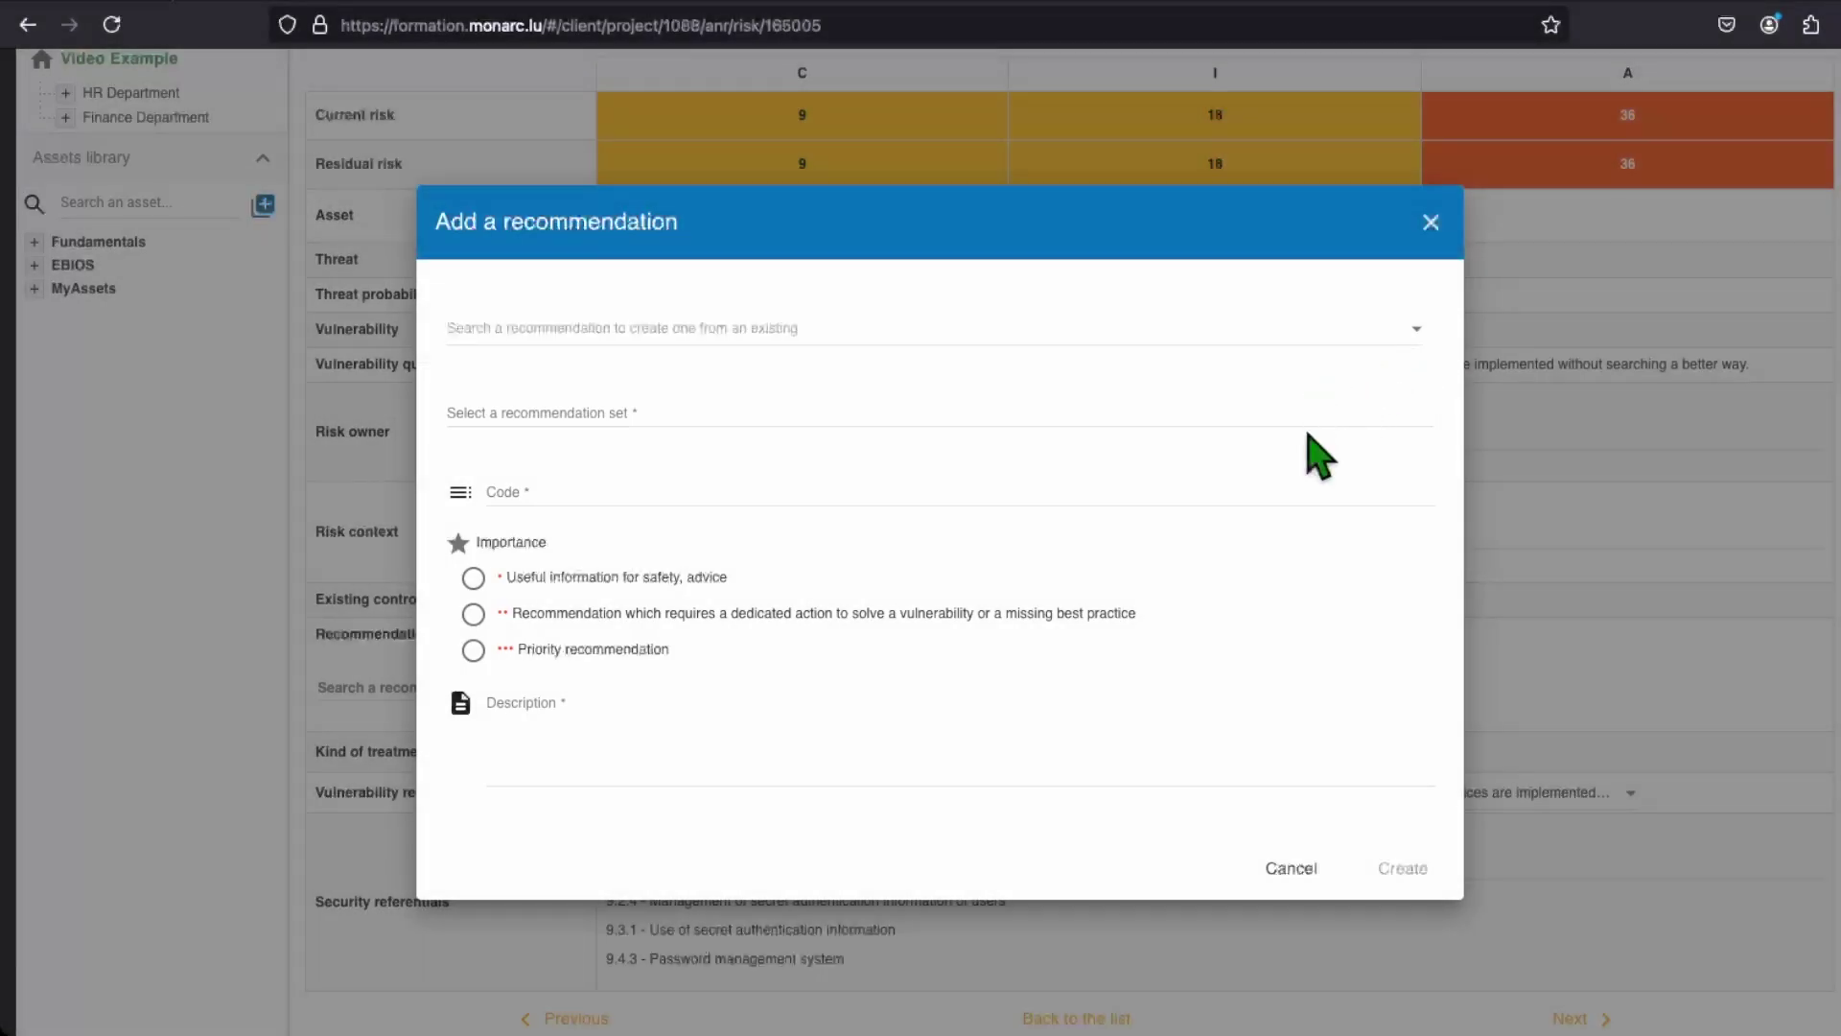
click(1304, 420)
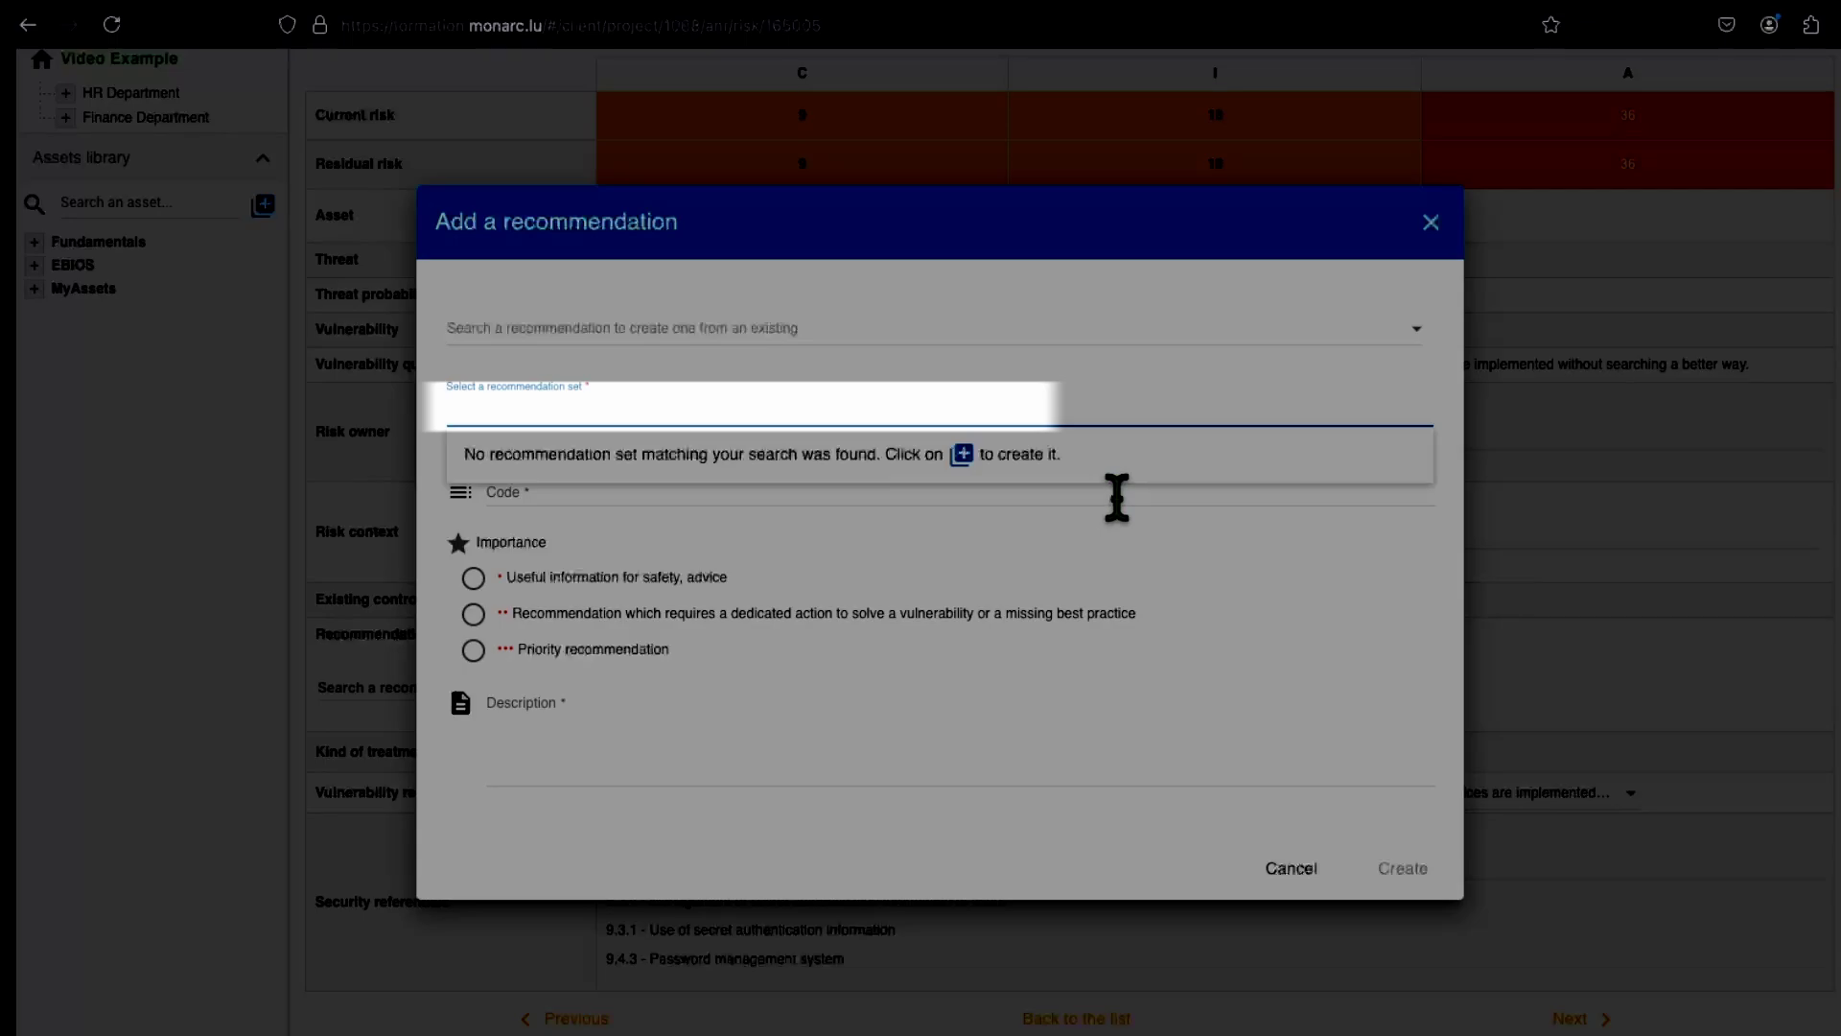
text(MyReco)
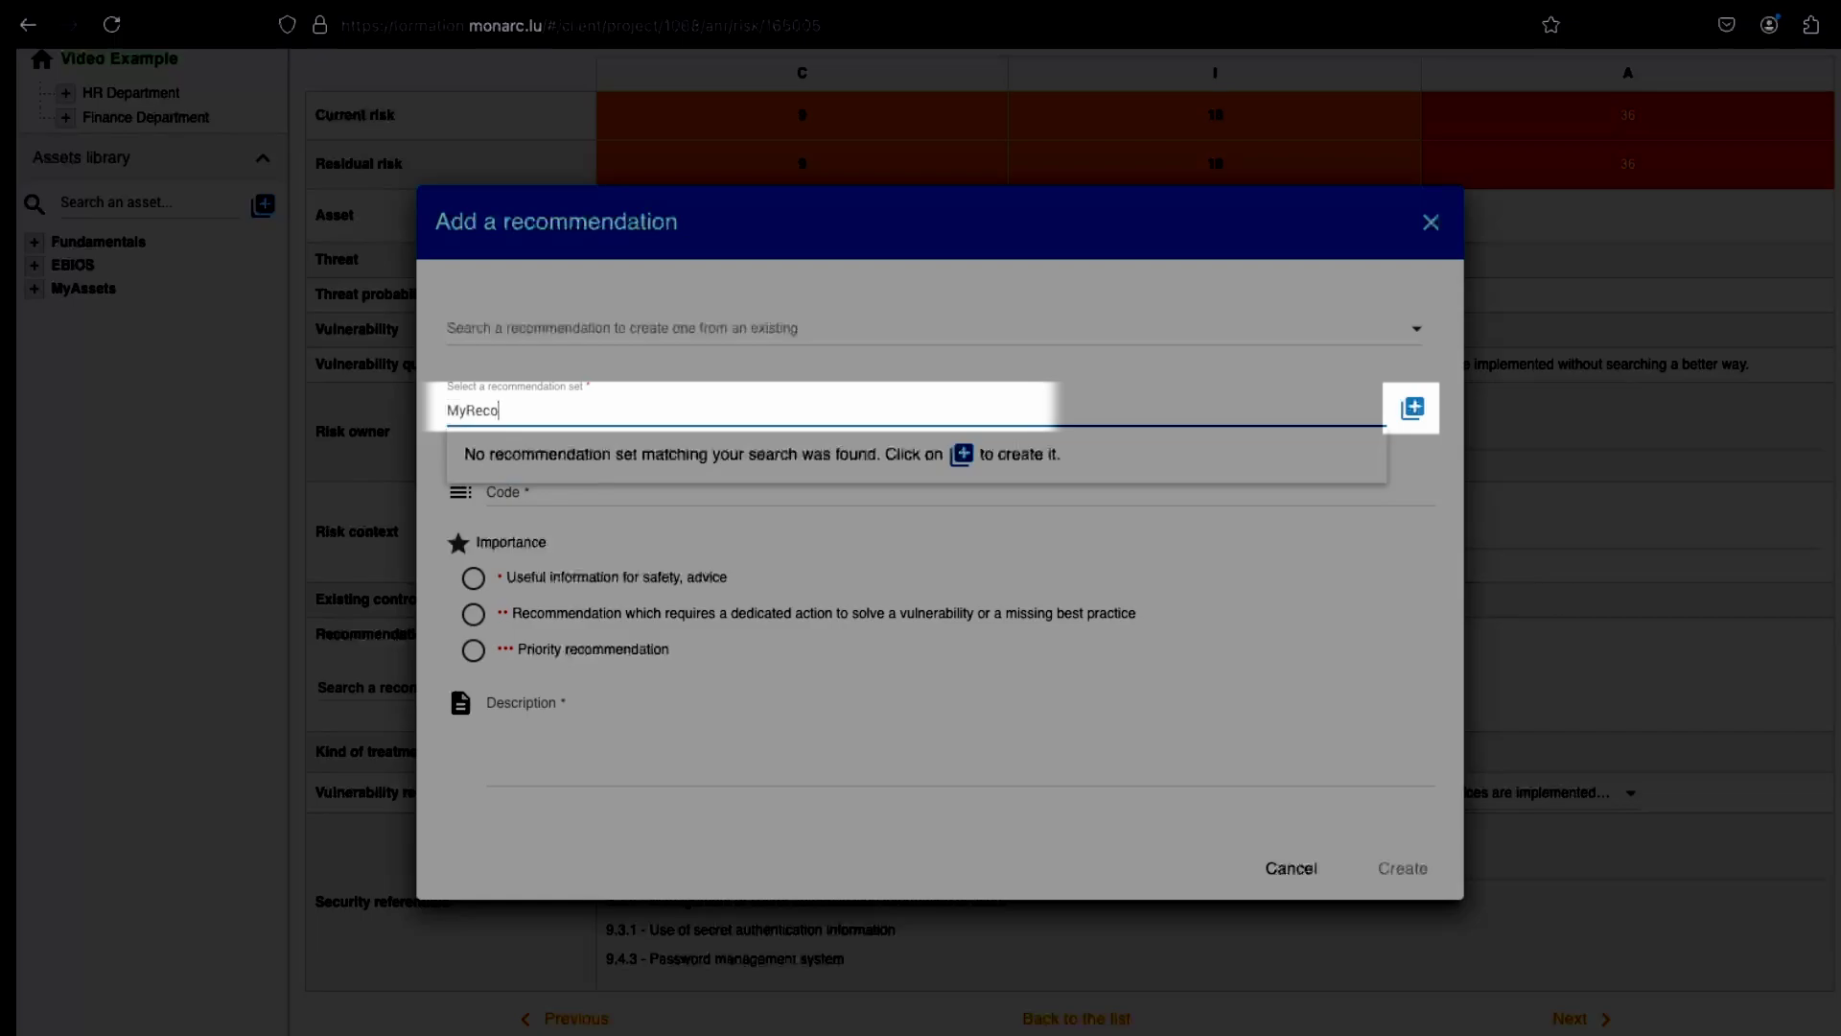
text(mmendation)
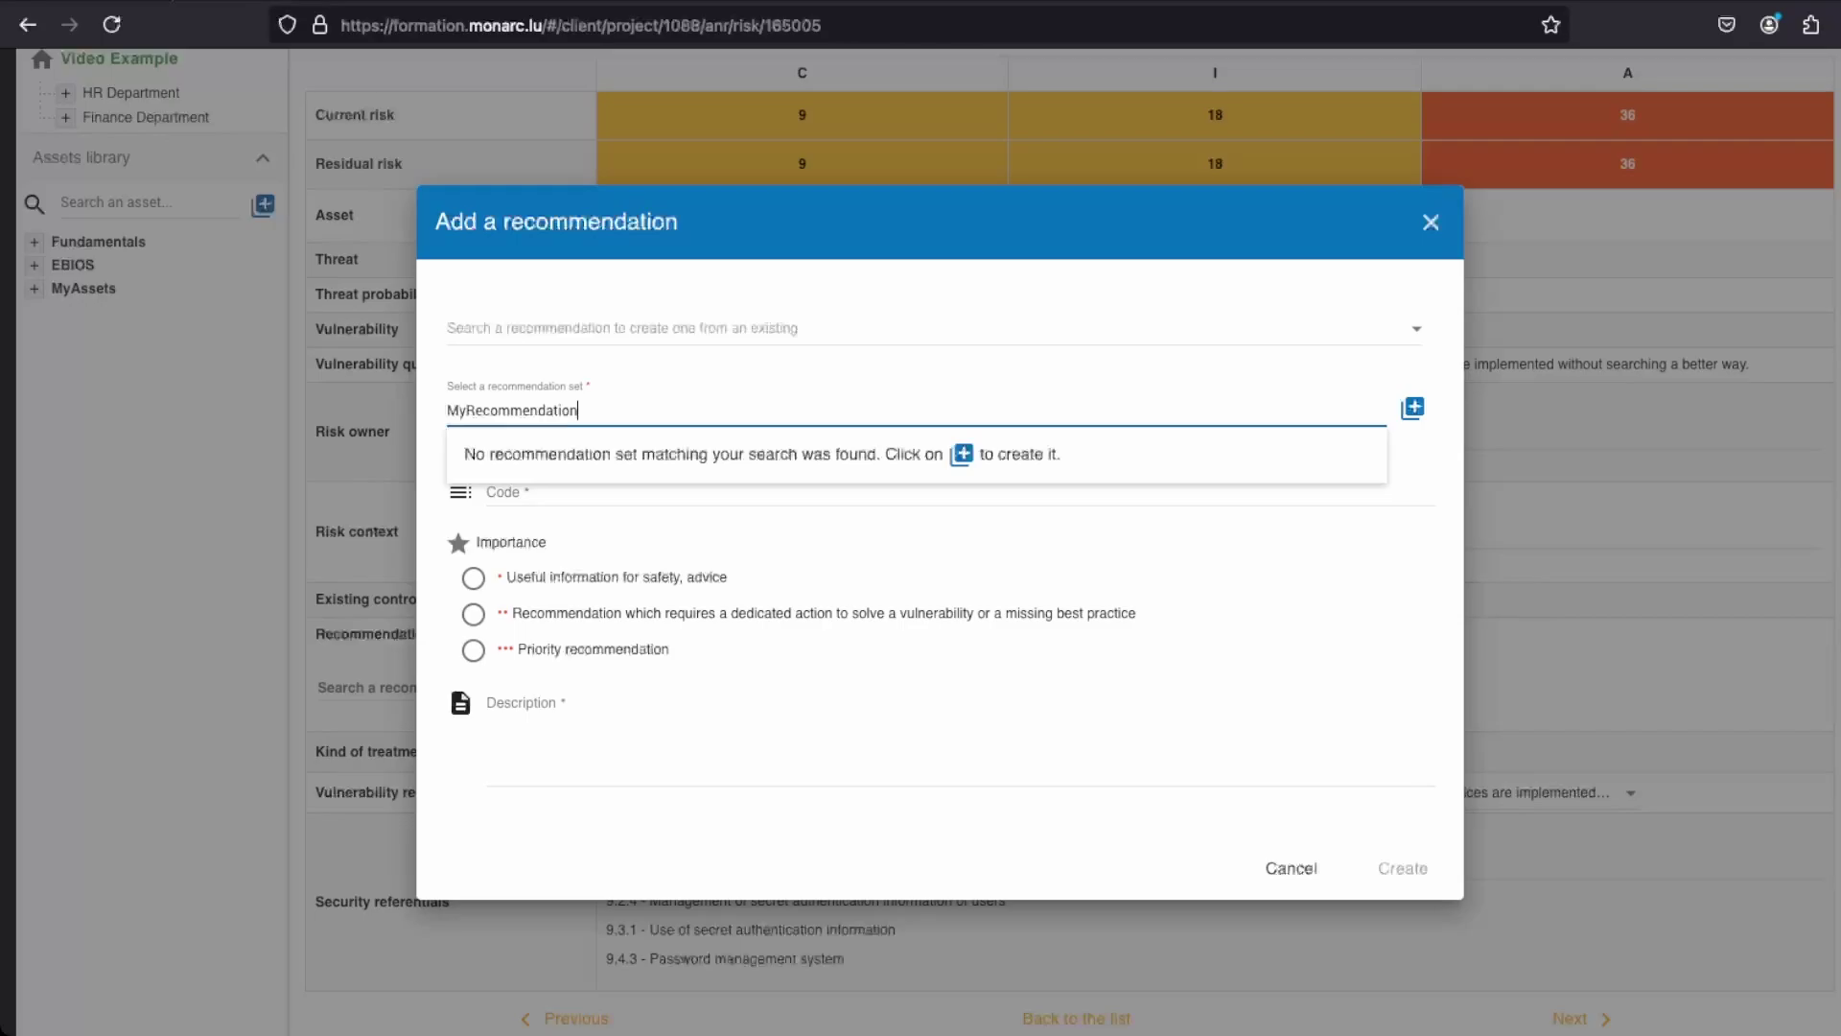
text(s)
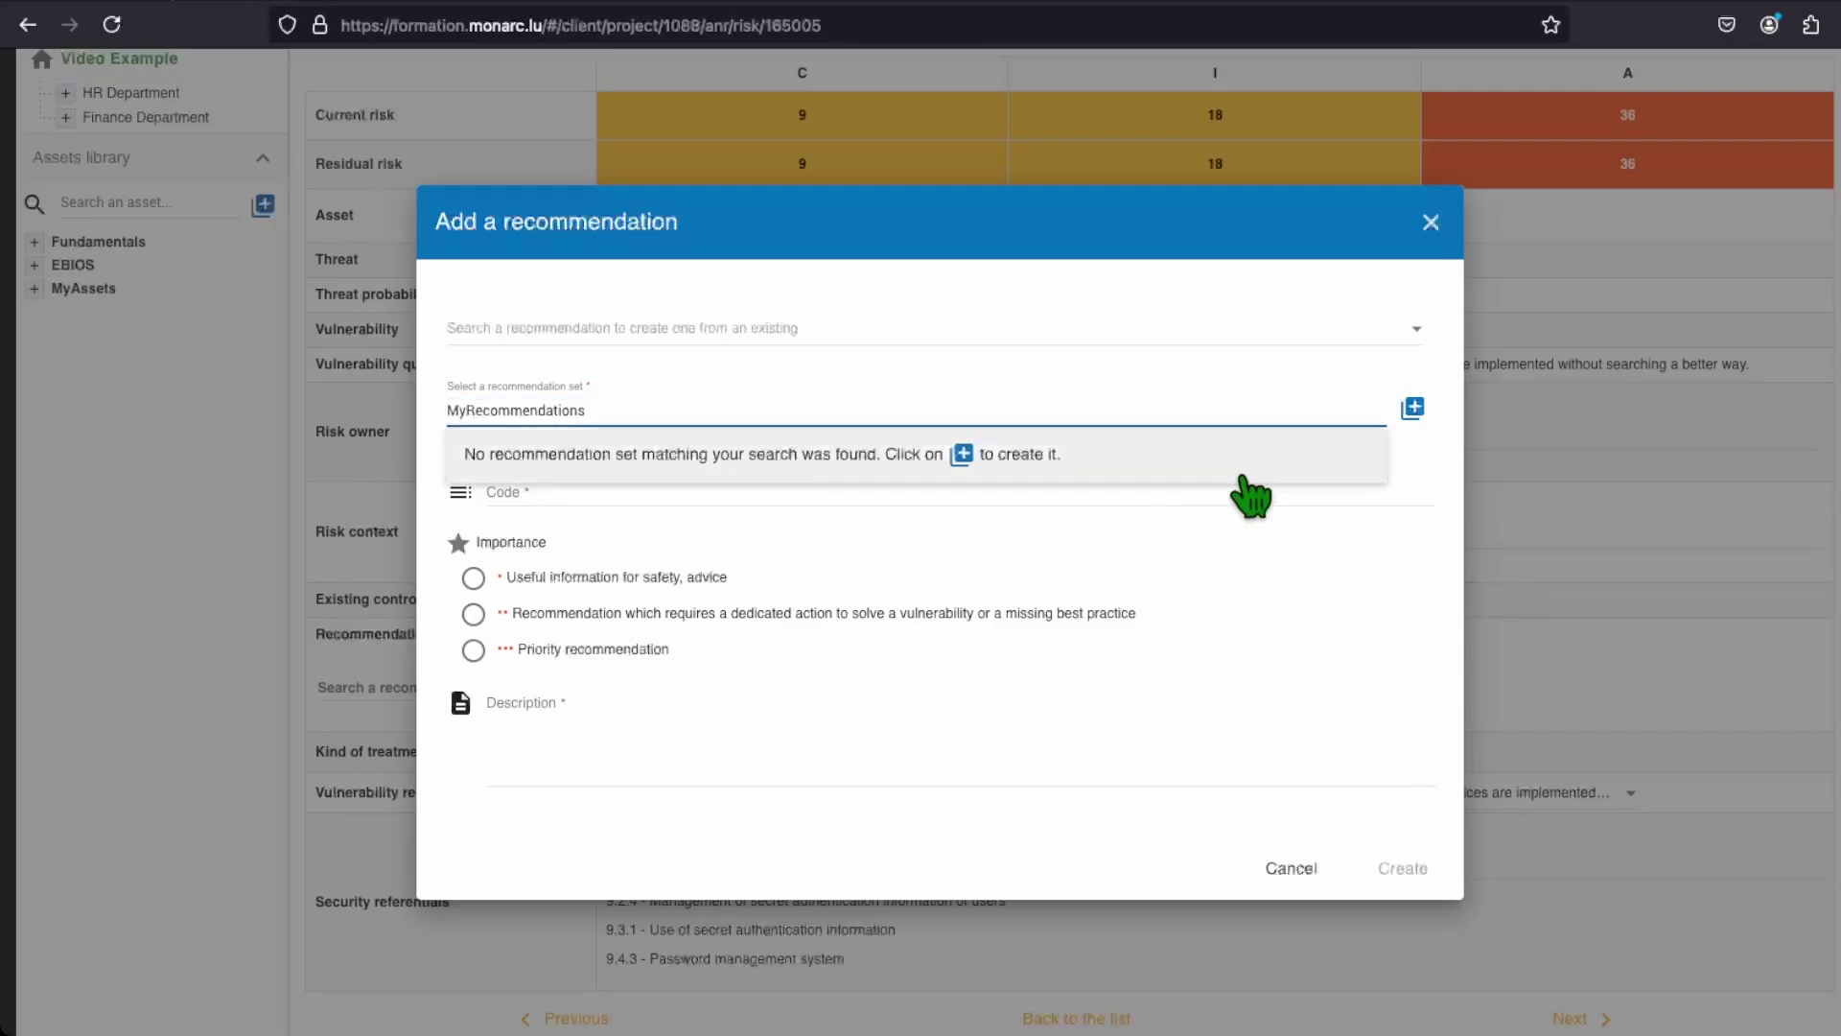
Step: Create the MyRecommendations set and enter 'Password00' as the start of the recommendation code
click(1412, 408)
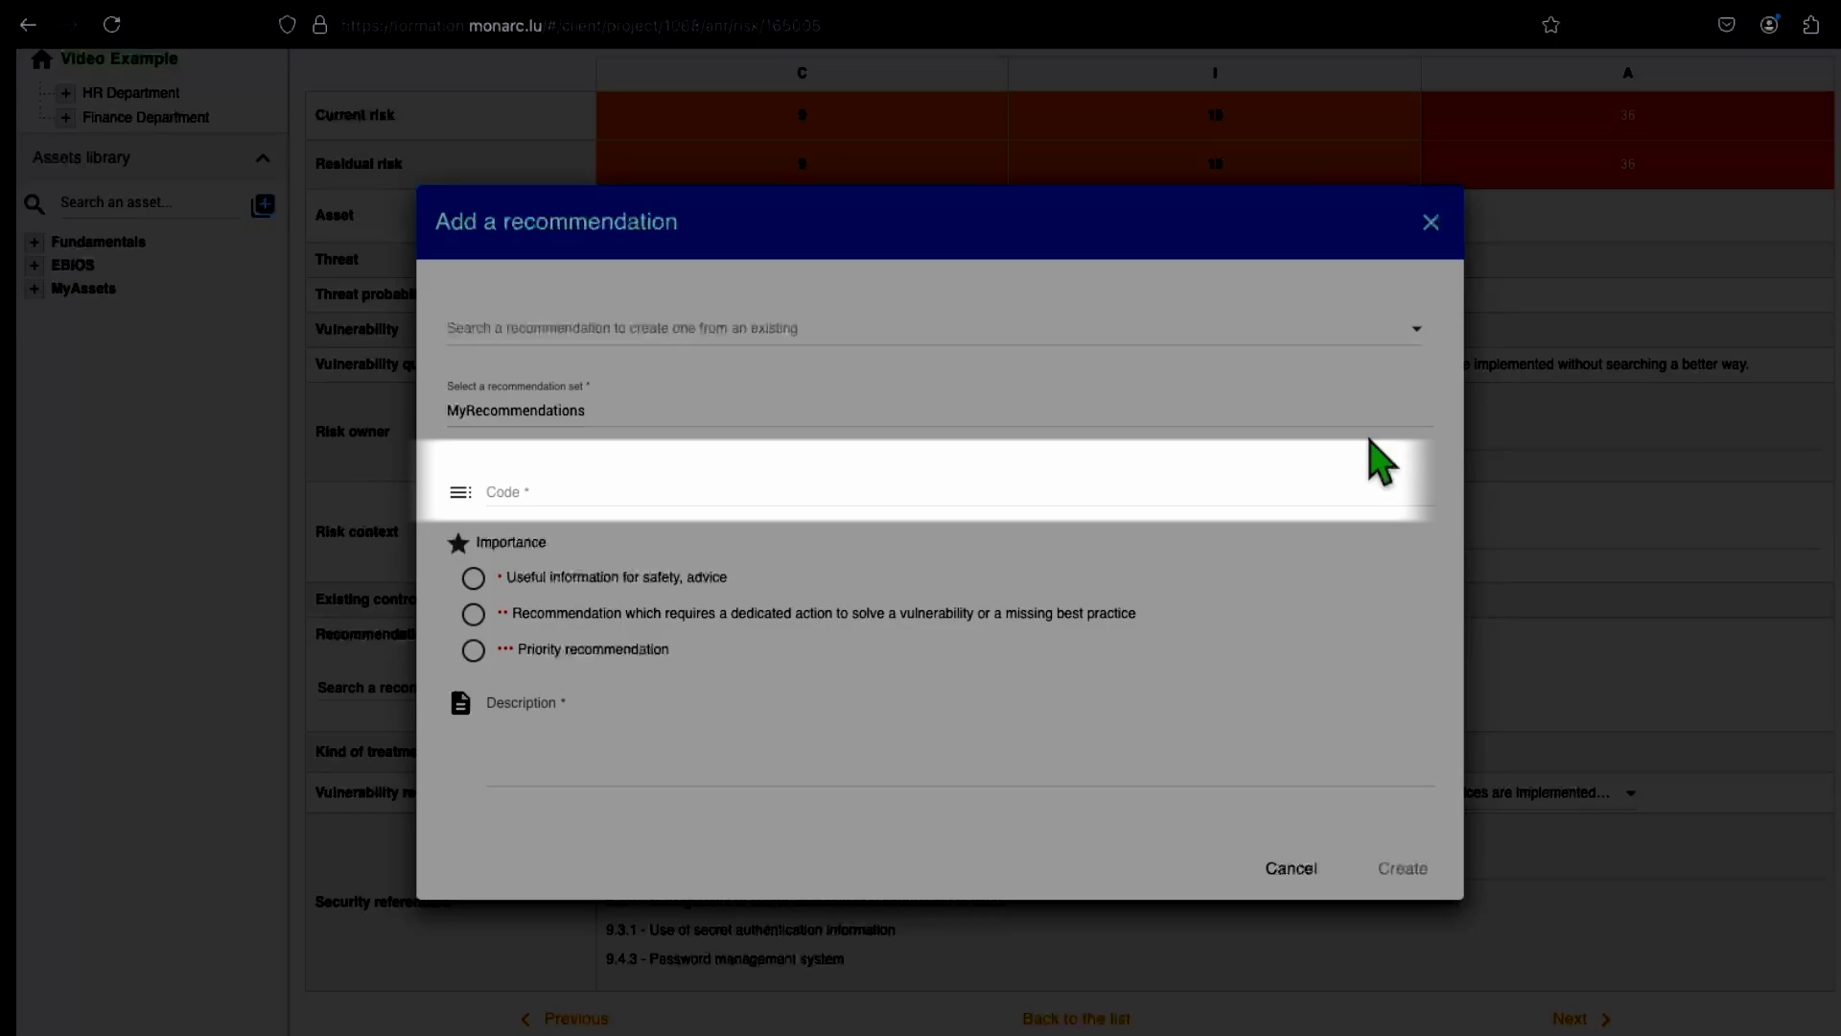
click(1298, 488)
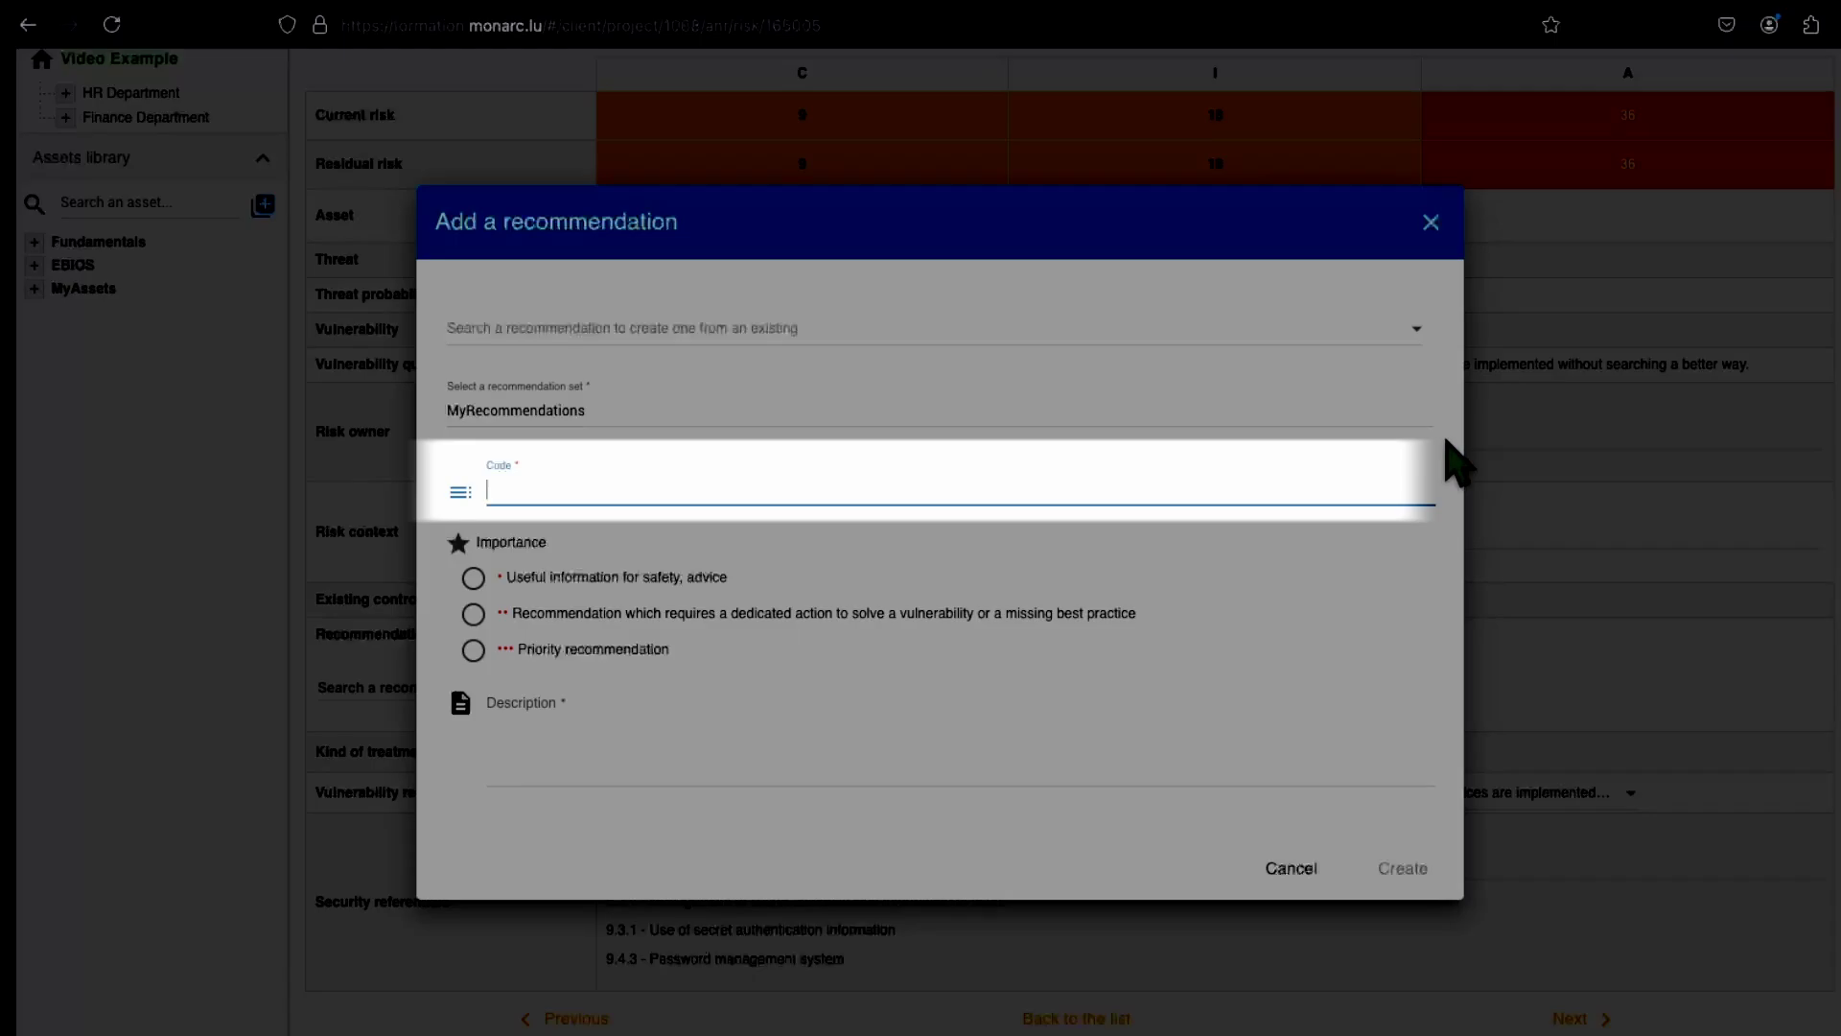
text(Password001)
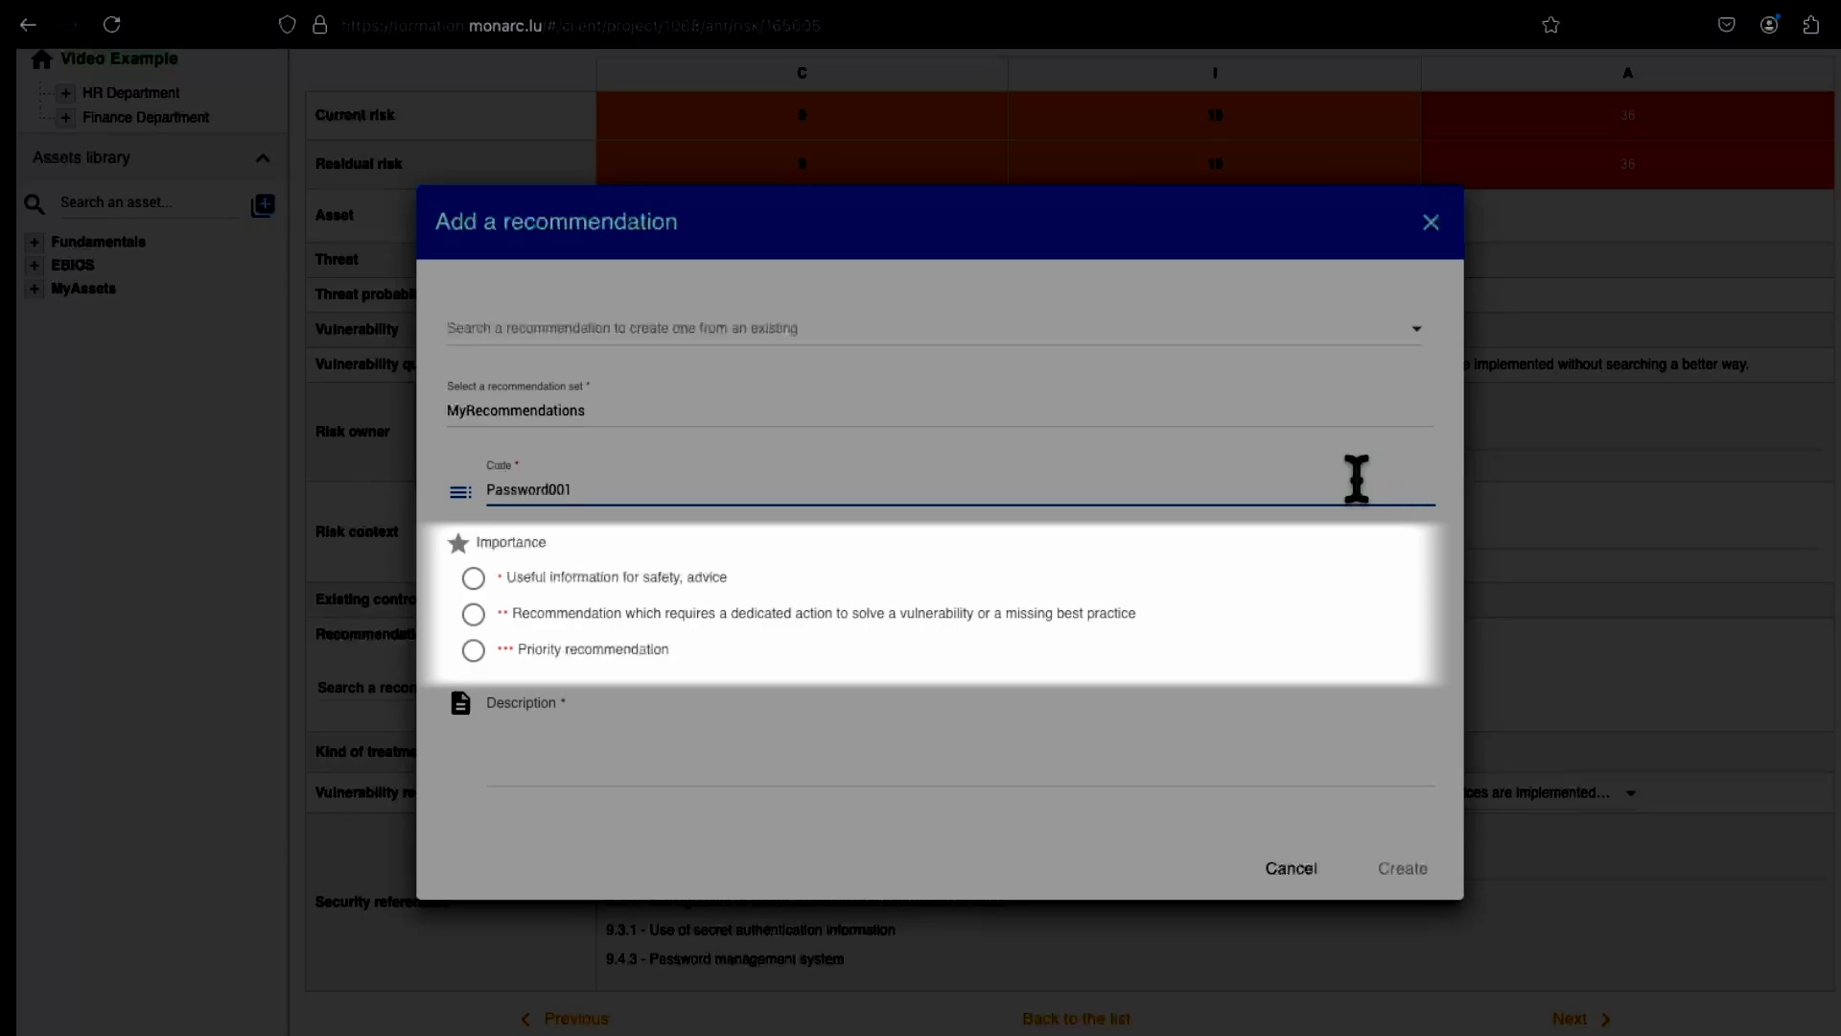
Step: Set the recommendation's importance to *** Priority recommendation
click(626, 662)
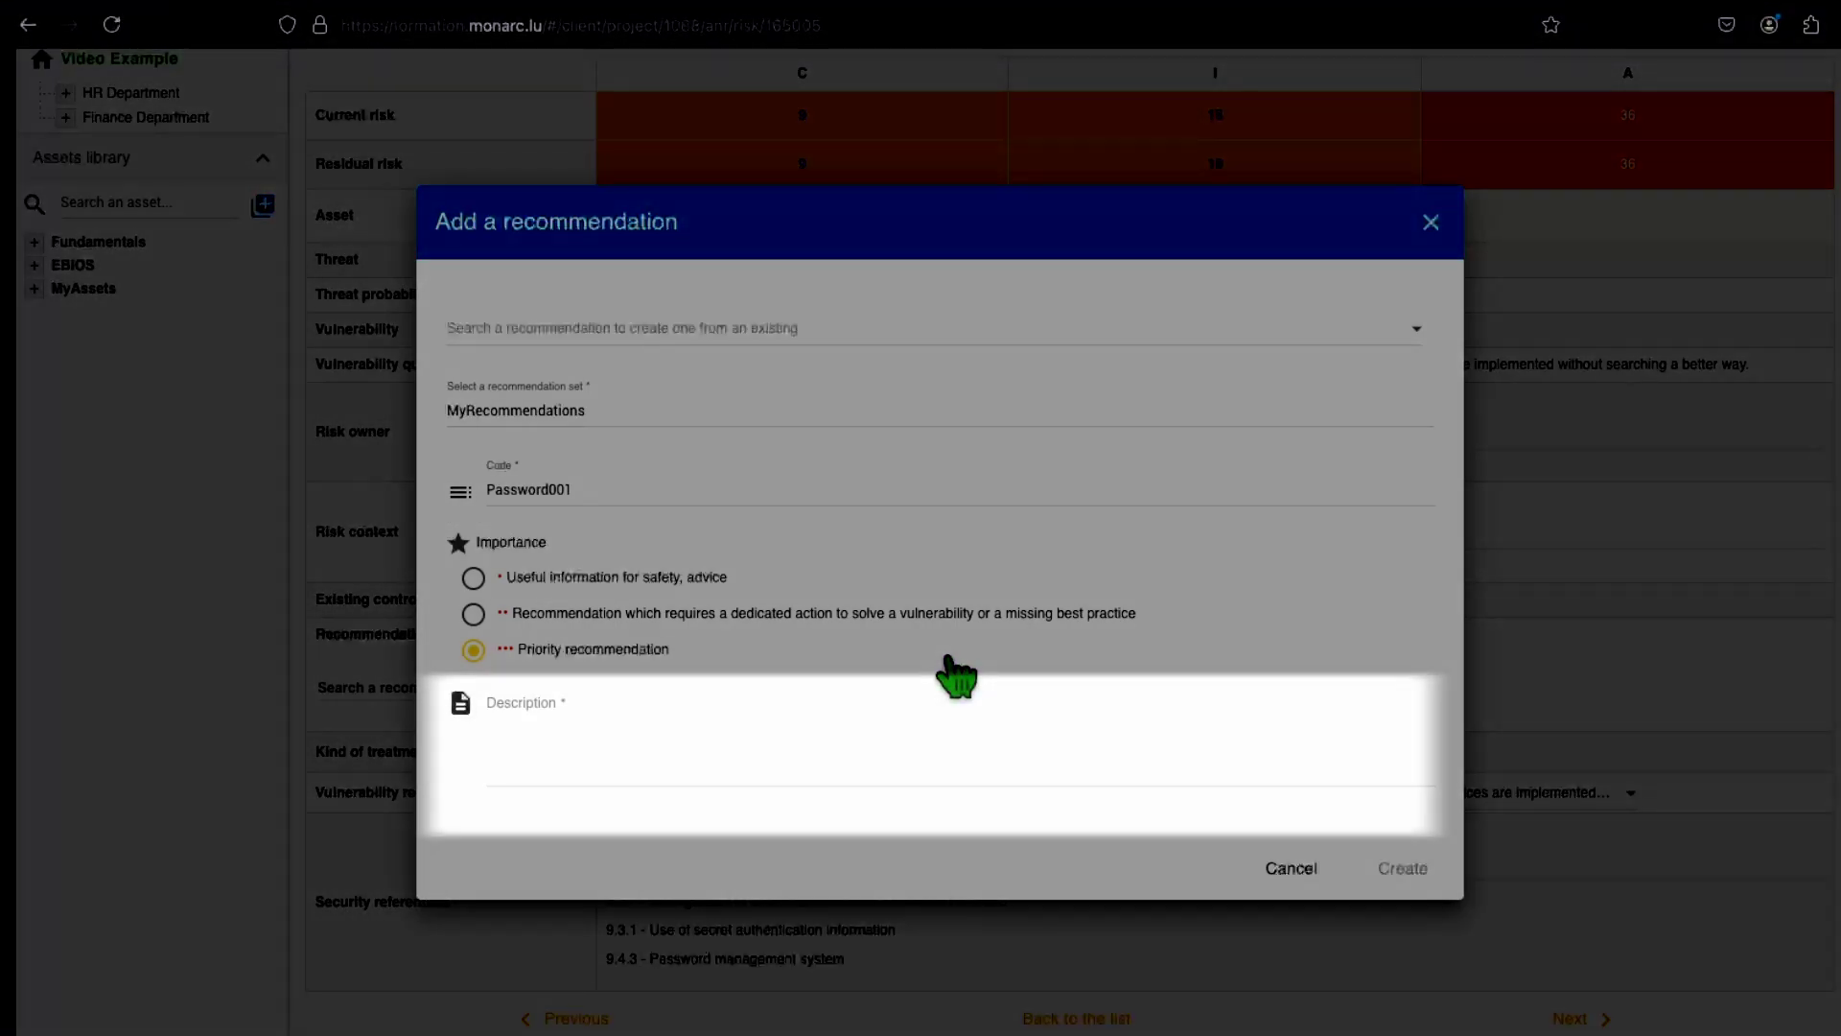
Step: Describe it as 'Add good practices and rules concerning the password management in the IT Charter.' and create it
click(897, 733)
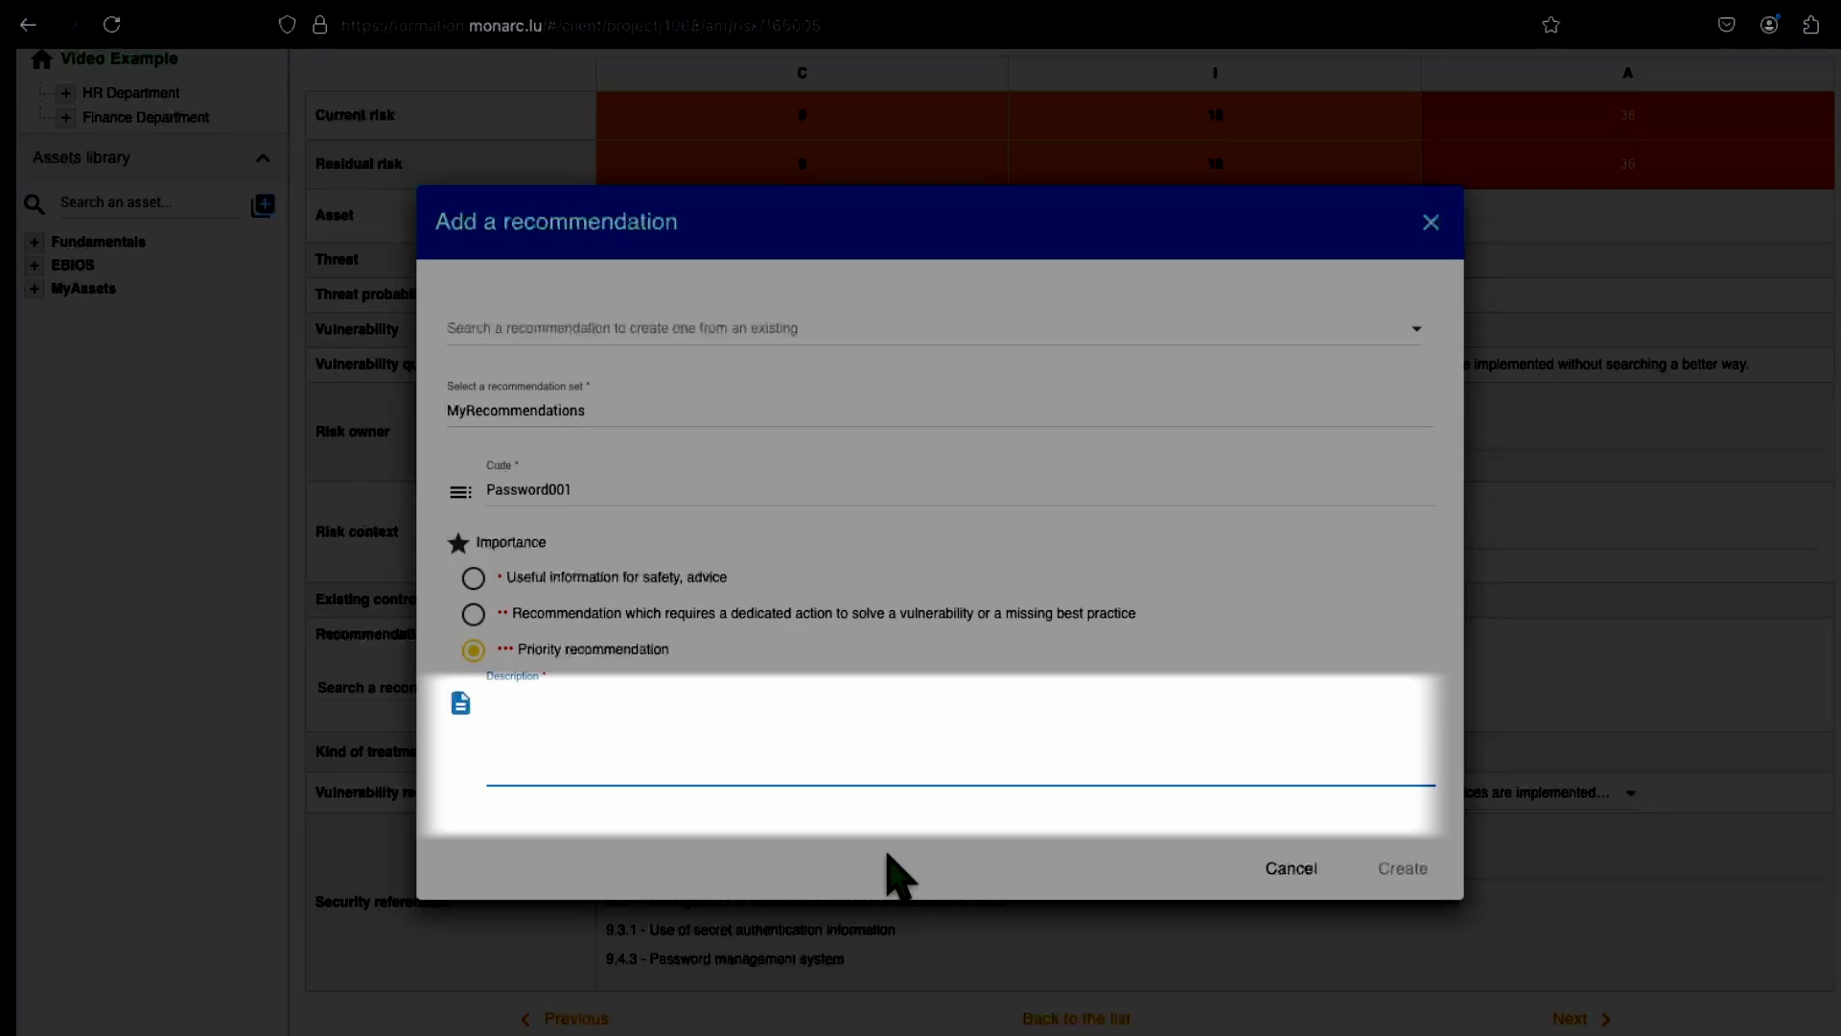
text(Add good practices and rules conce)
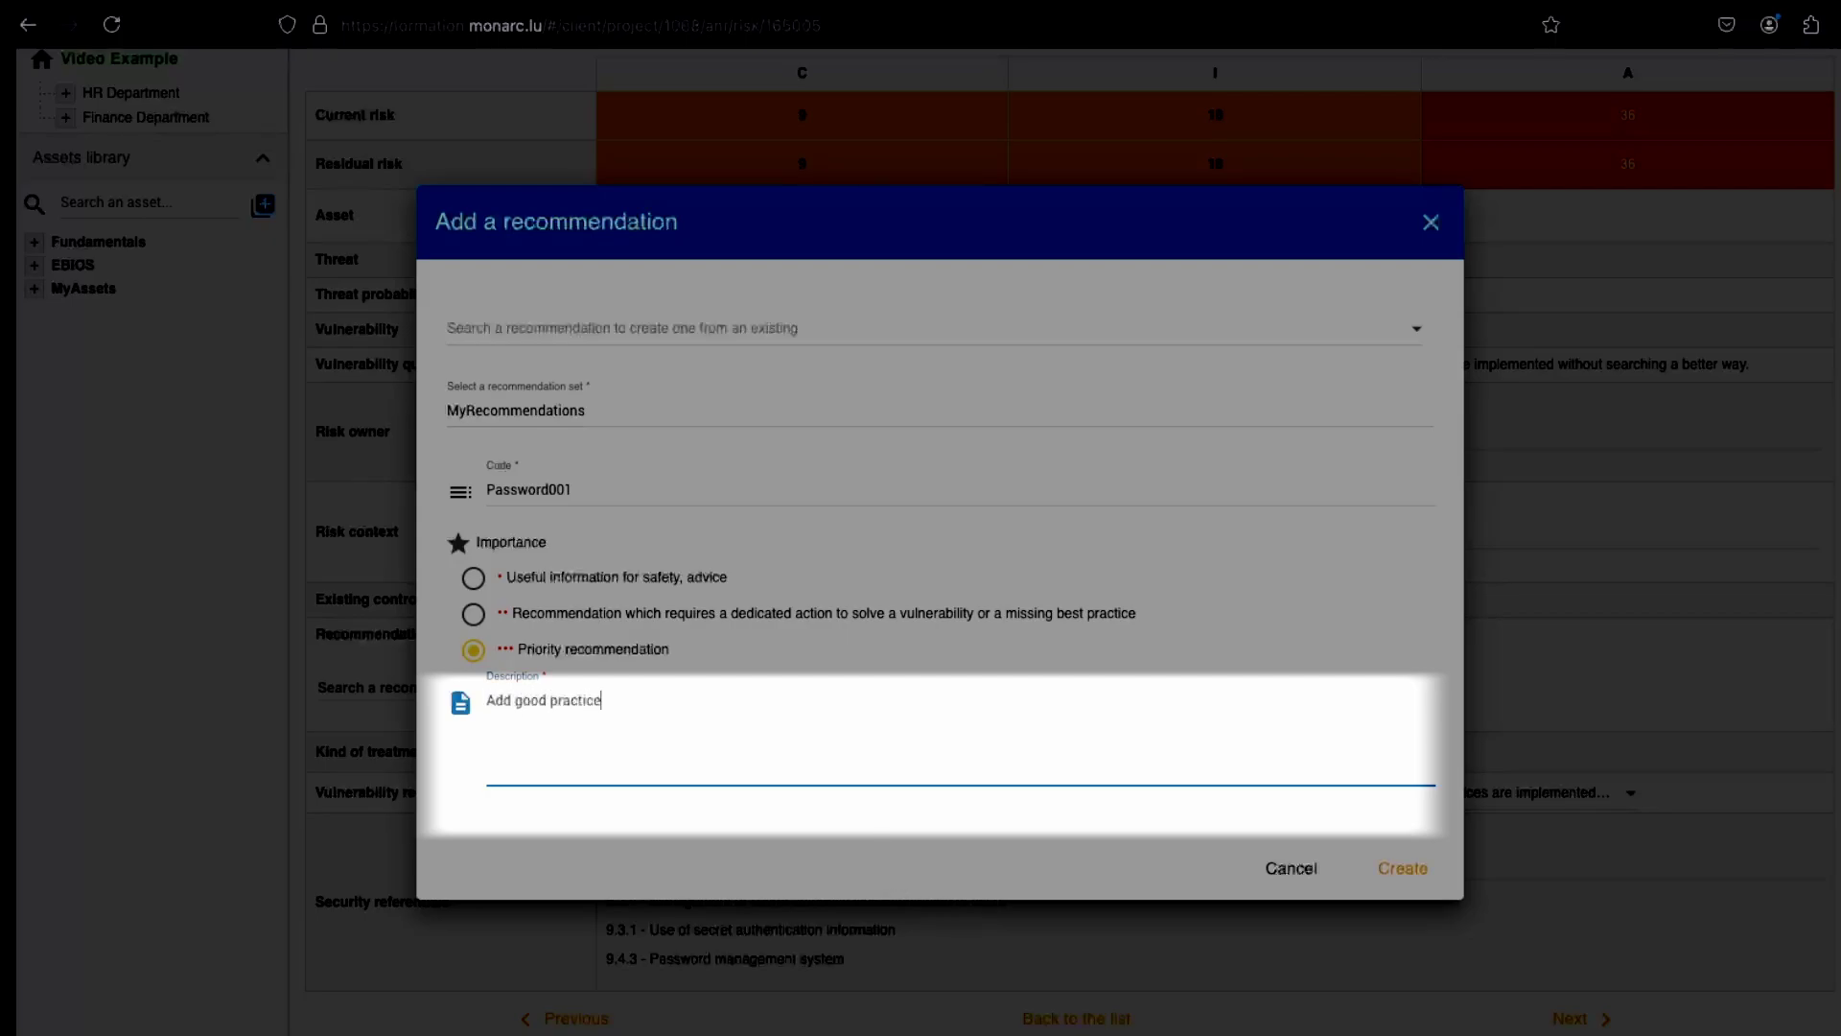
text(rning the password management in the IT Charter.)
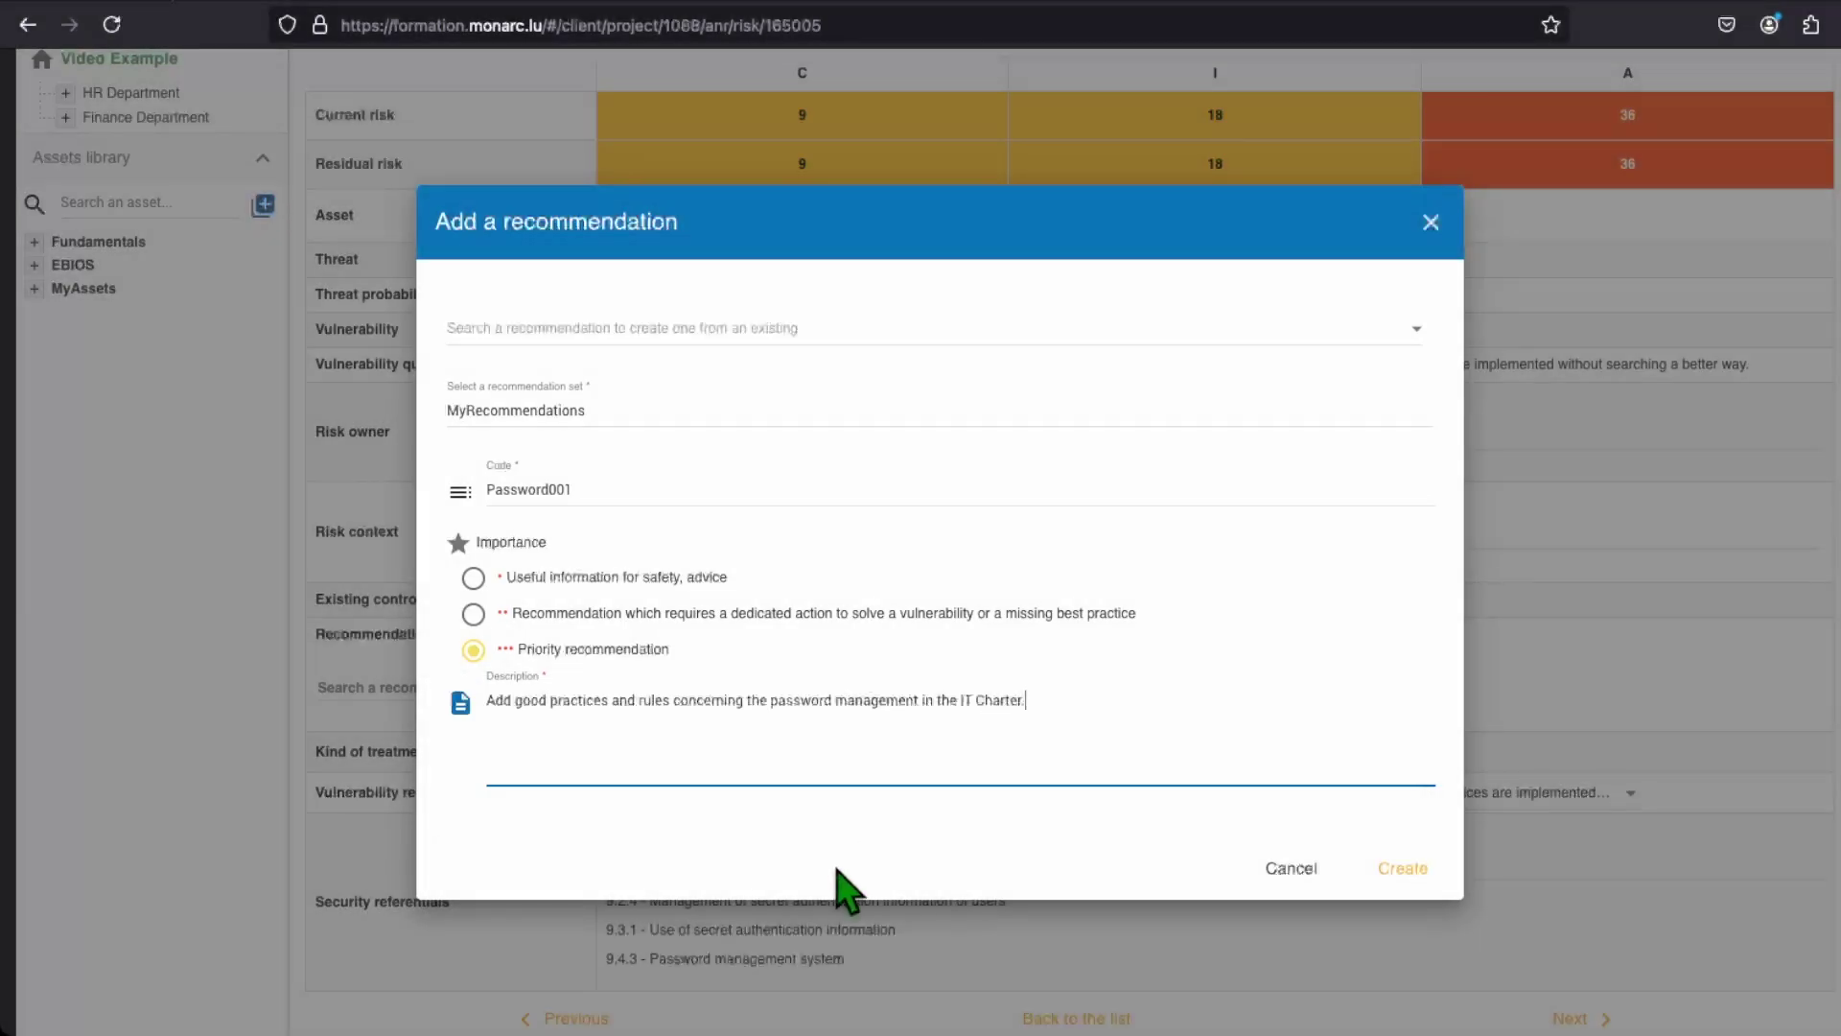
click(841, 883)
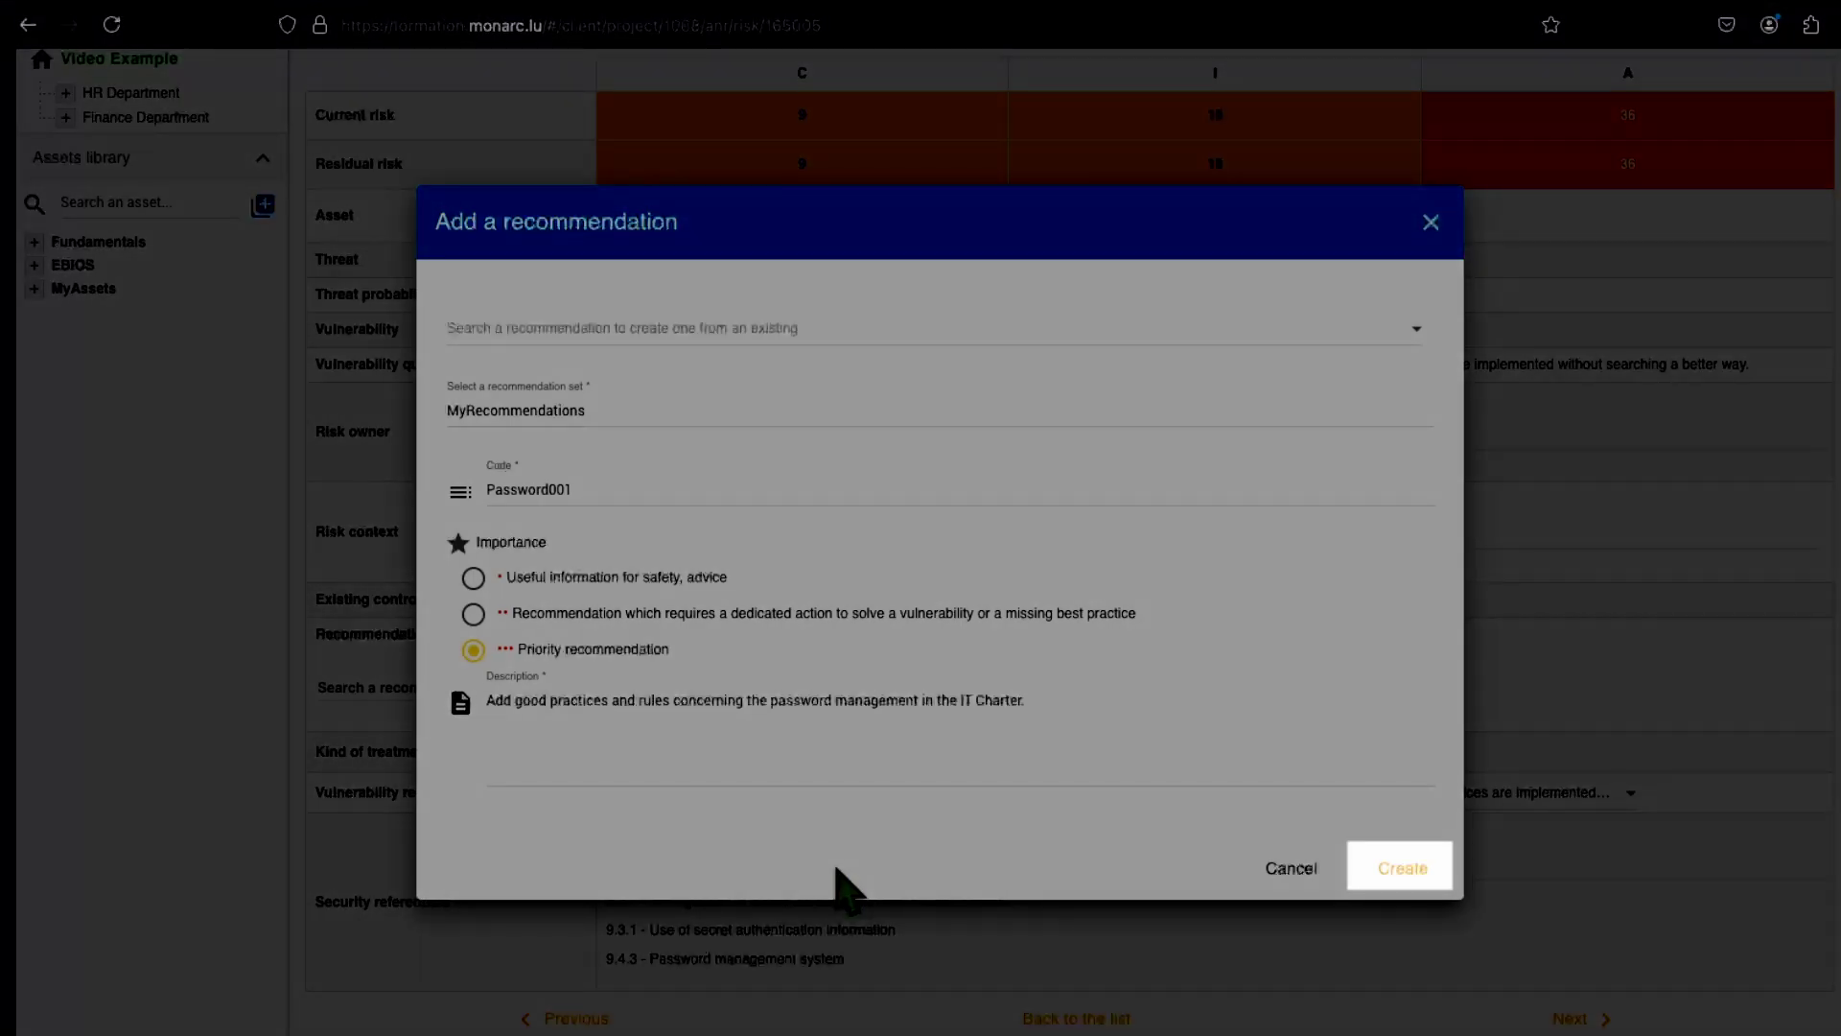
click(1398, 868)
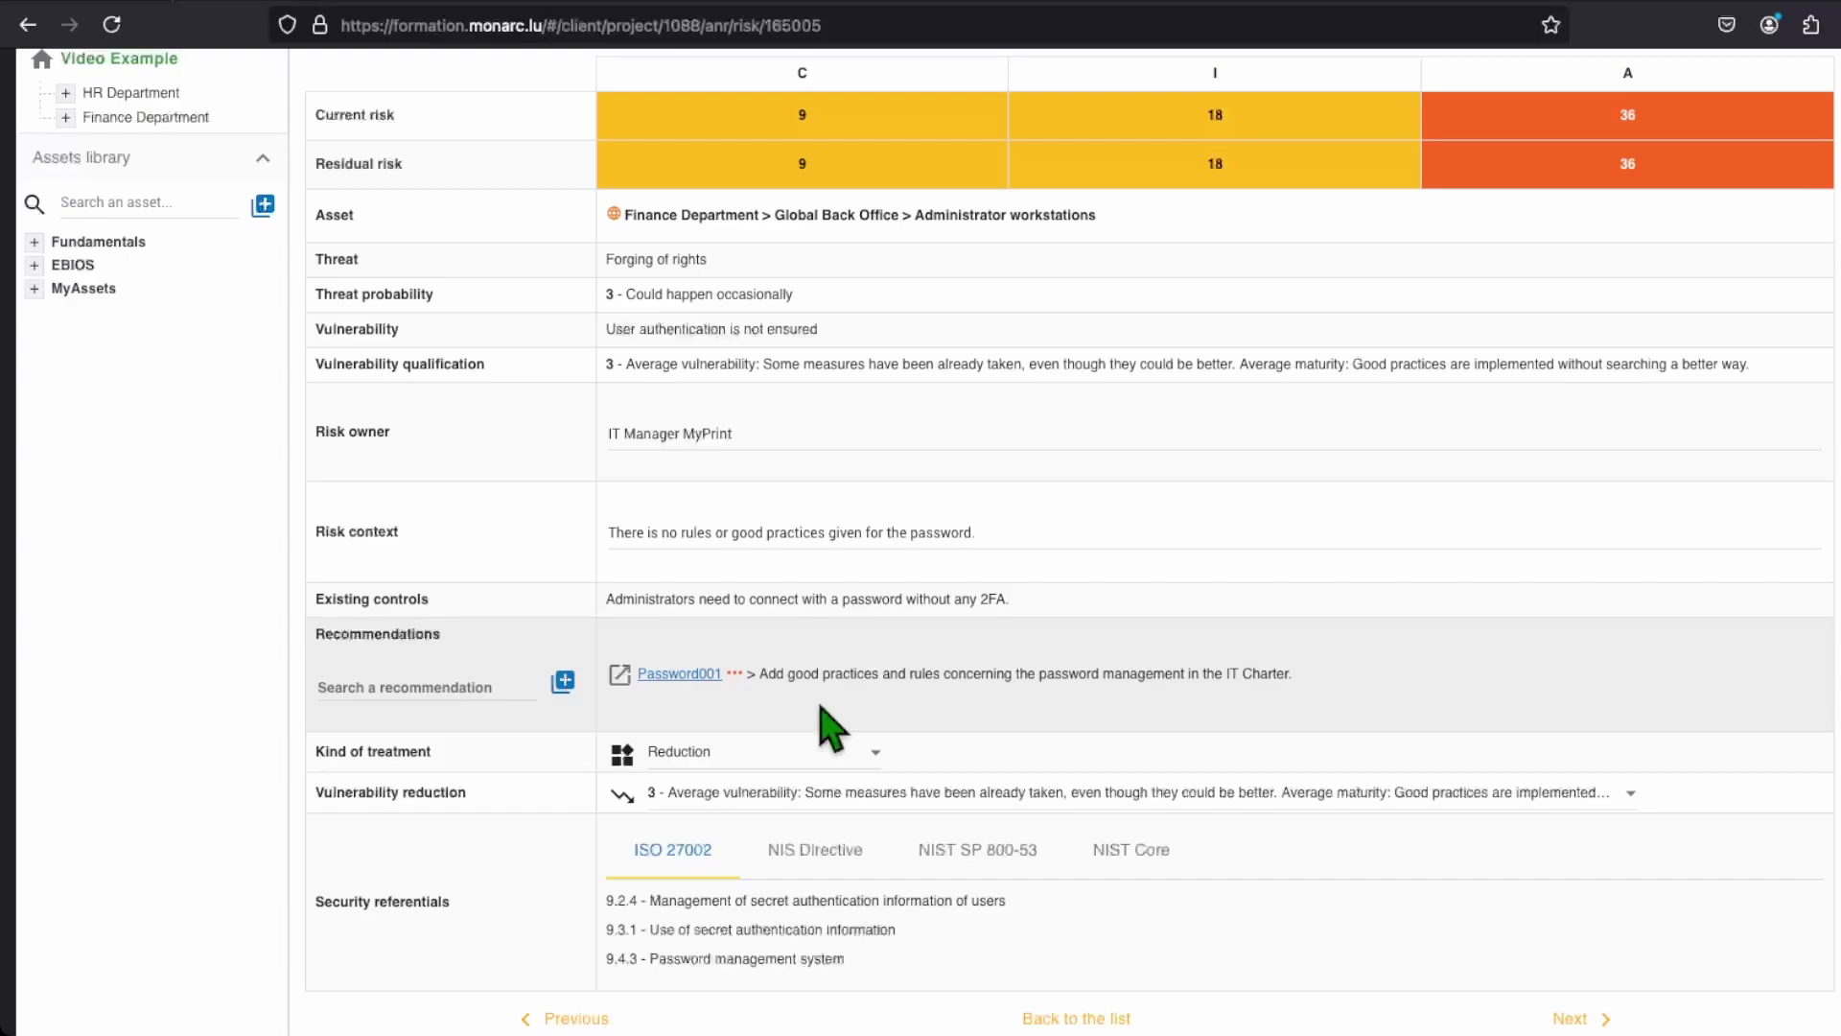
Step: Start another recommendation copied from Password001, placed in the MyRecommendations set
click(564, 682)
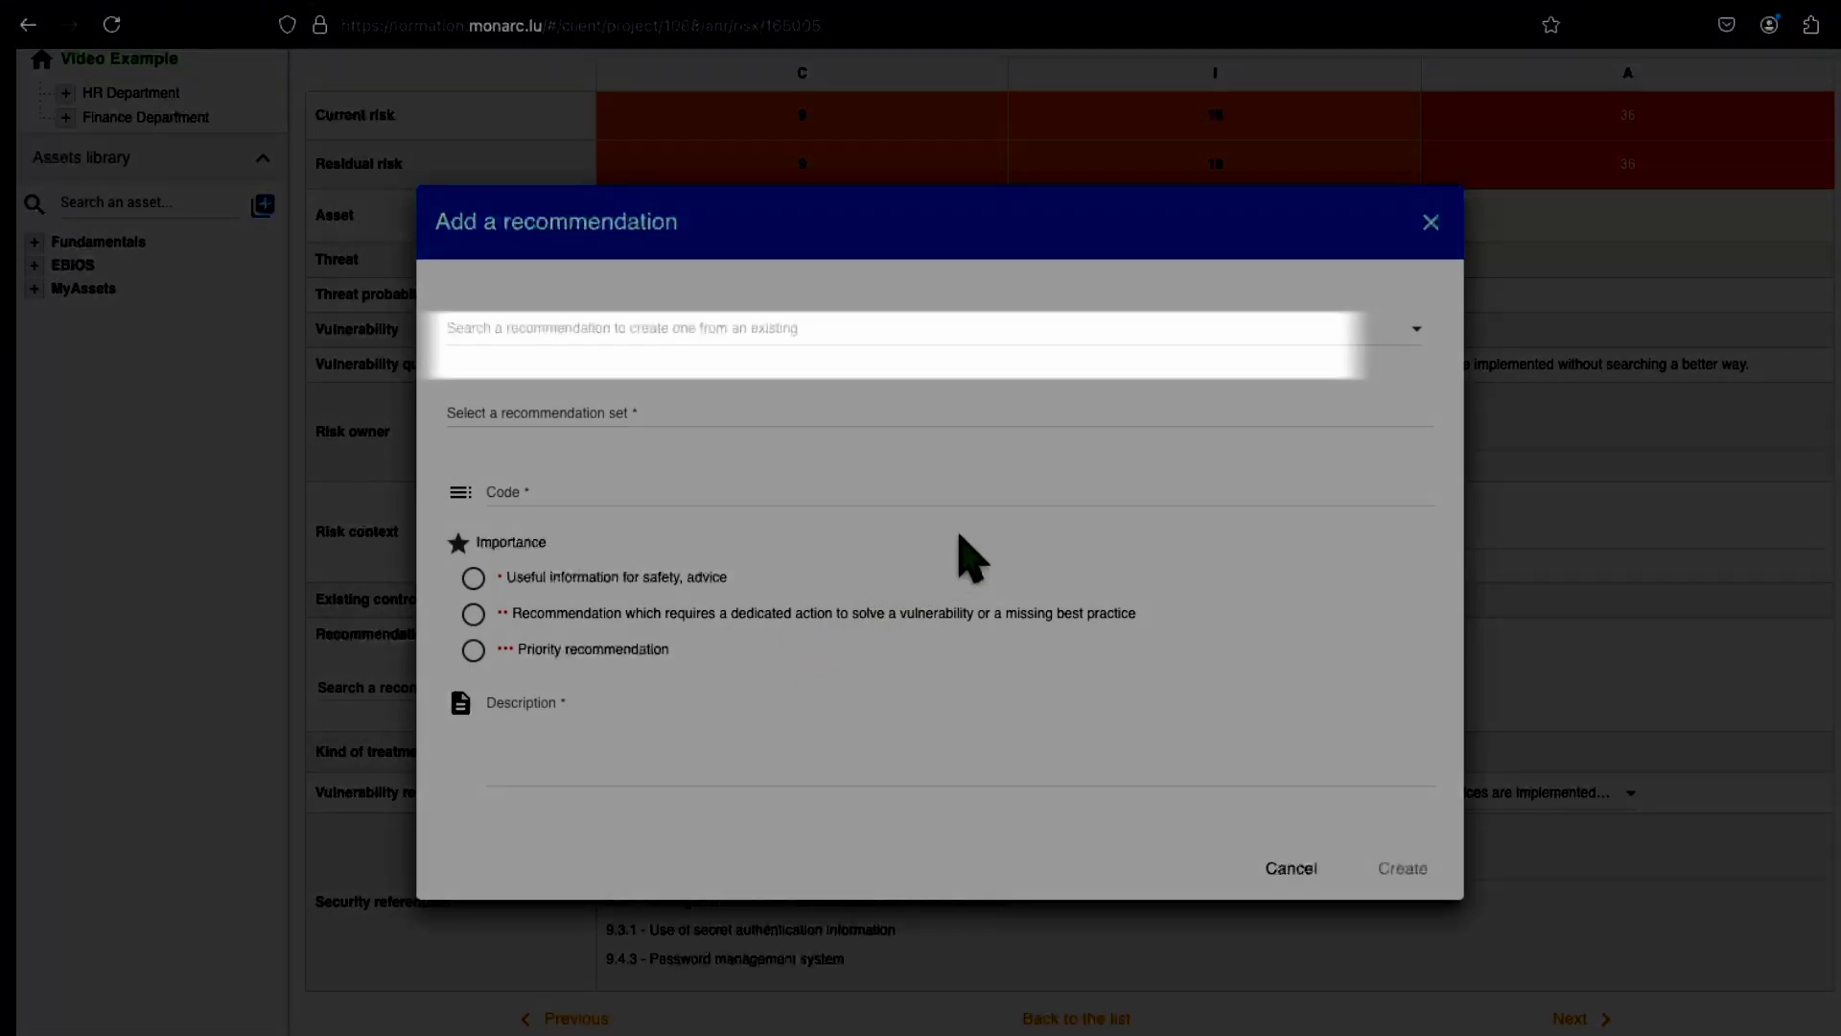
click(1405, 343)
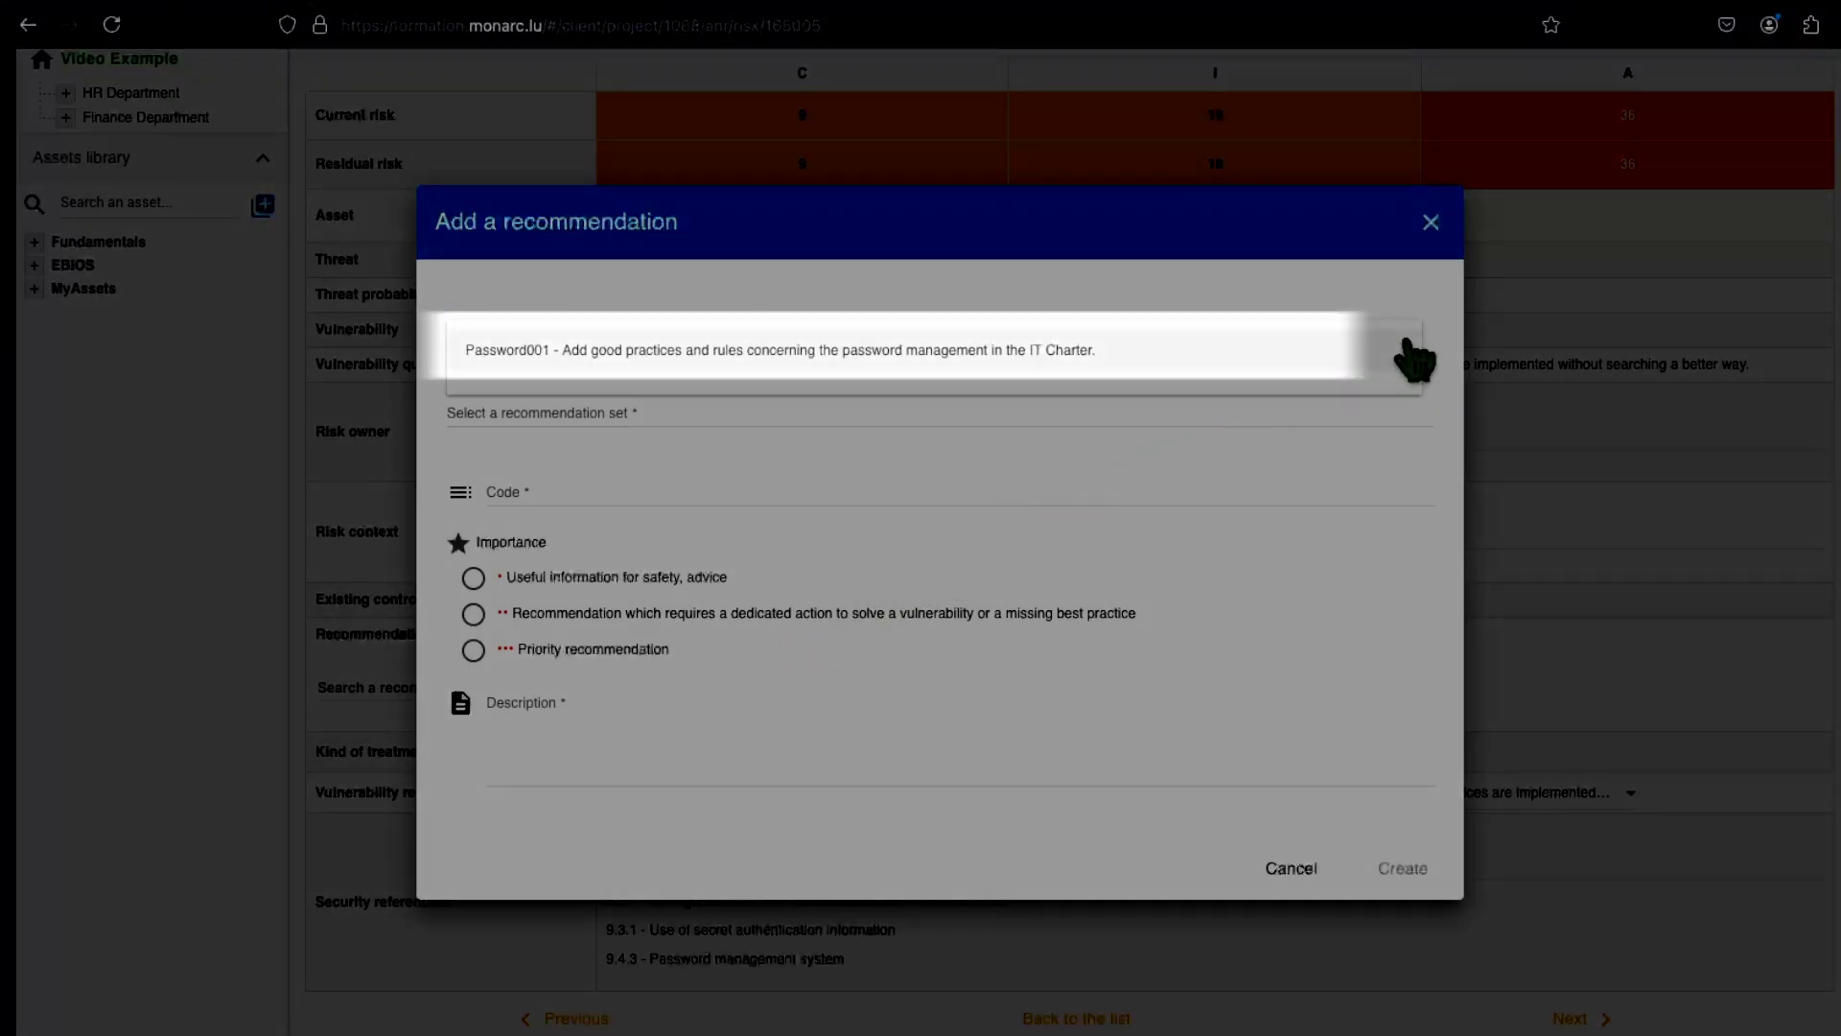
click(1033, 359)
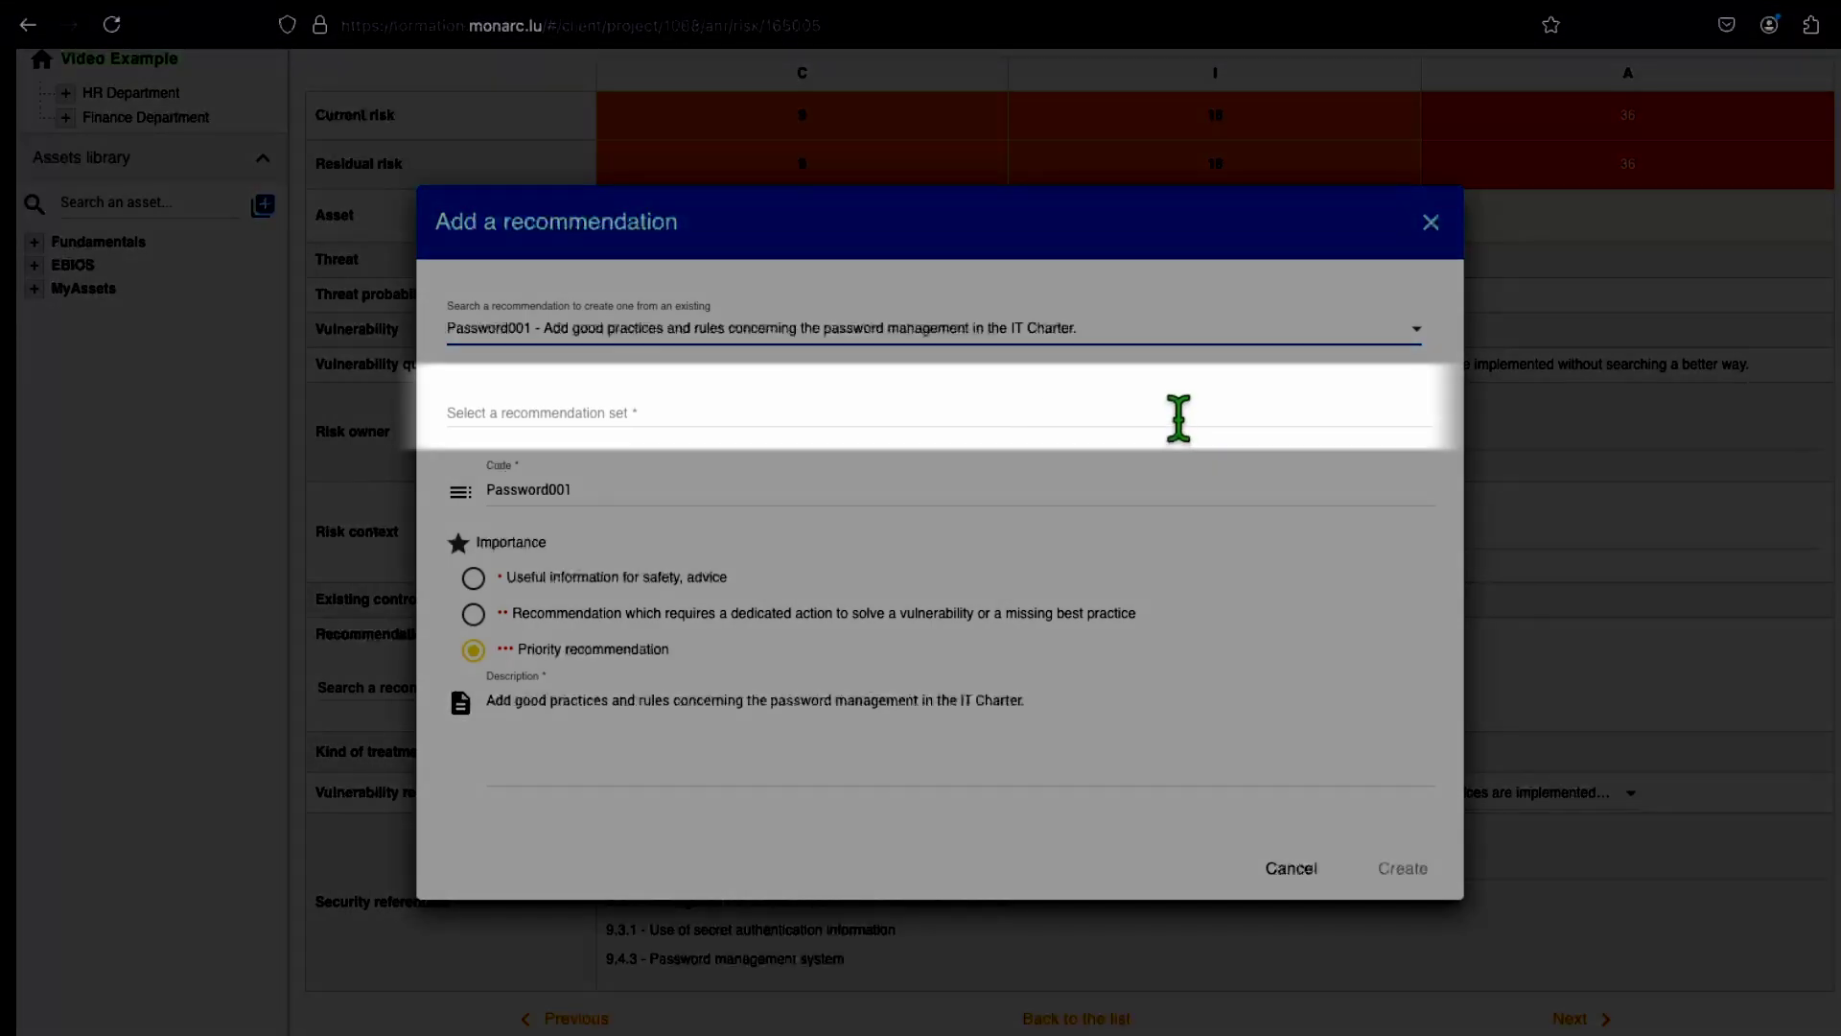
click(1179, 419)
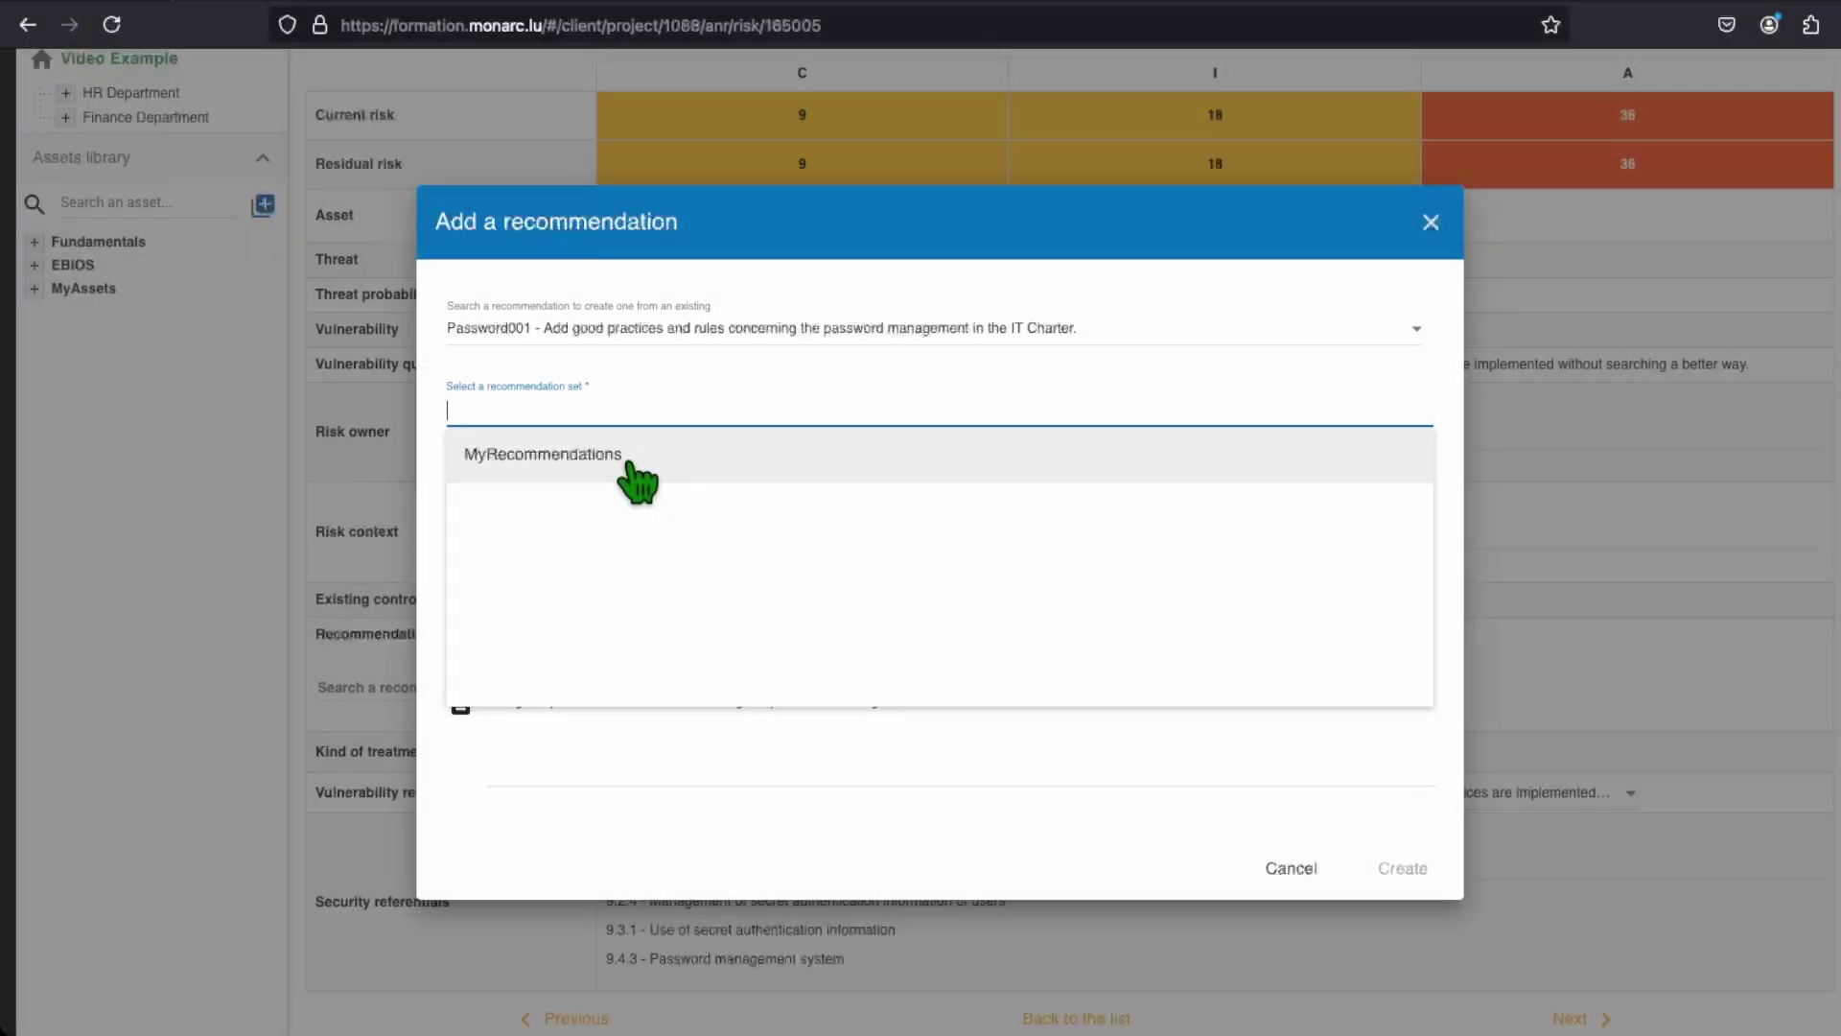
click(641, 477)
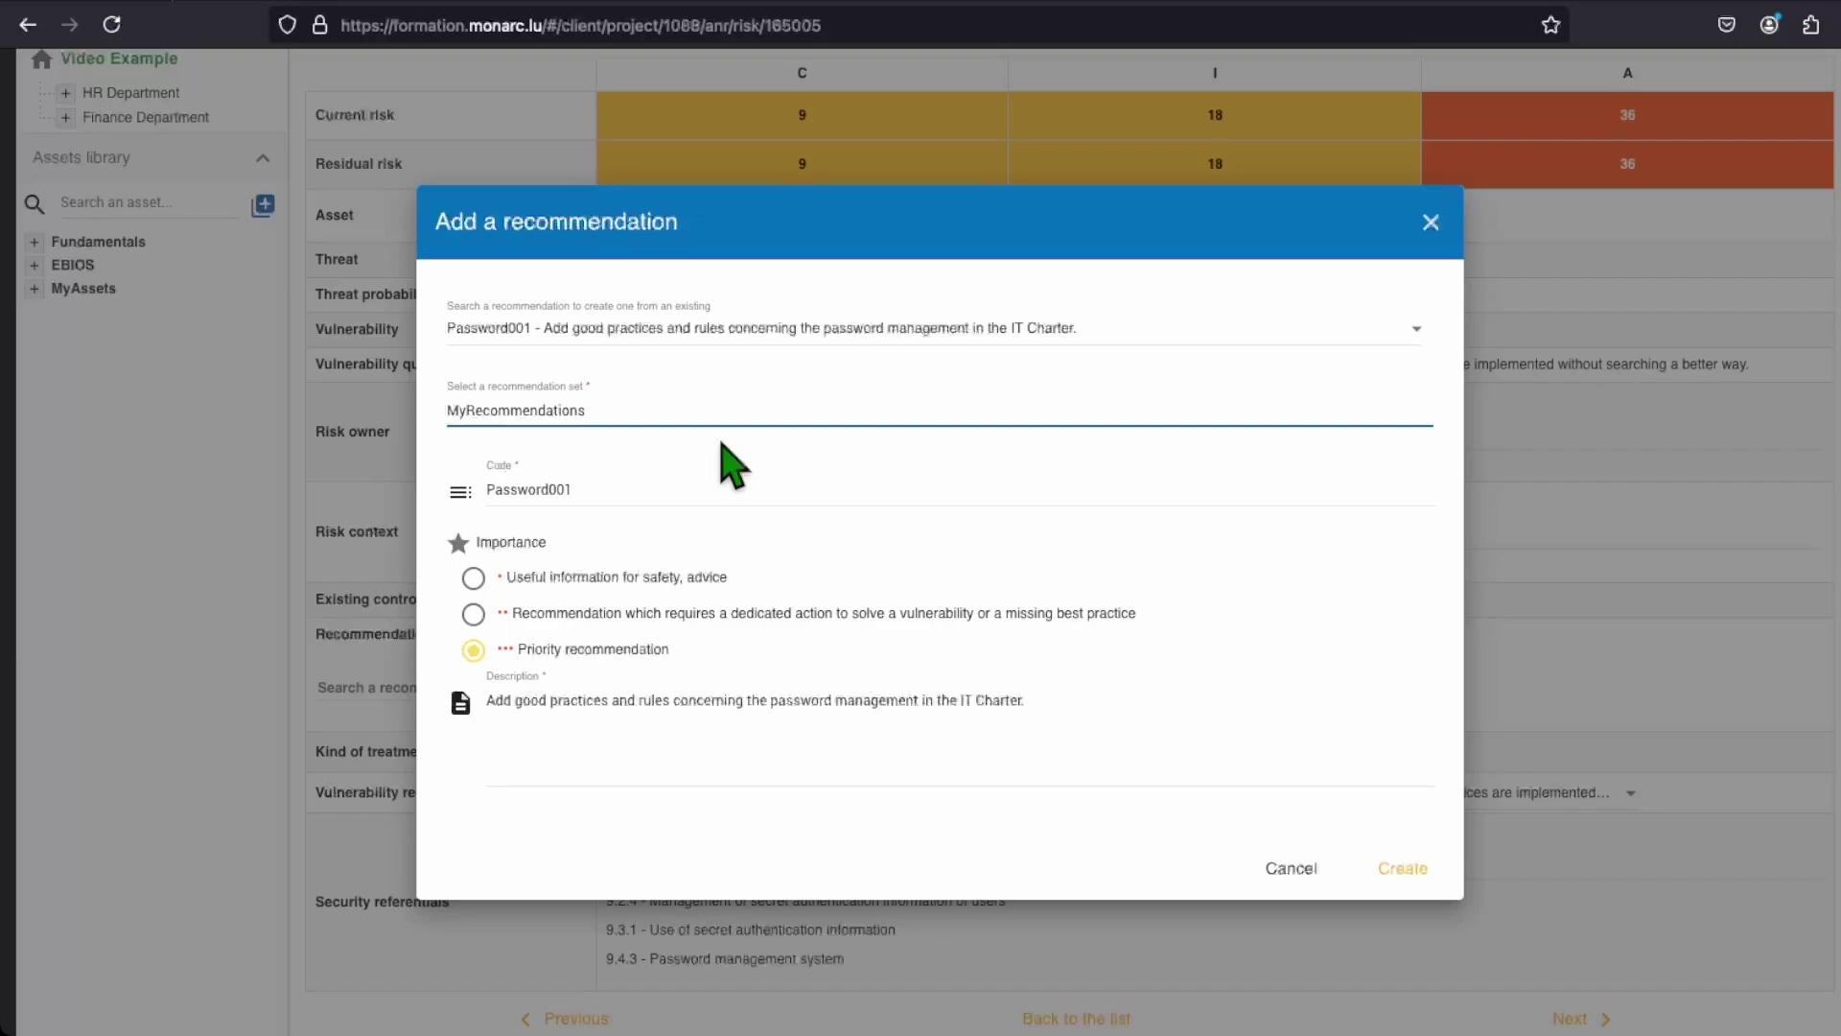
click(709, 484)
key(BackSpace)
text(2)
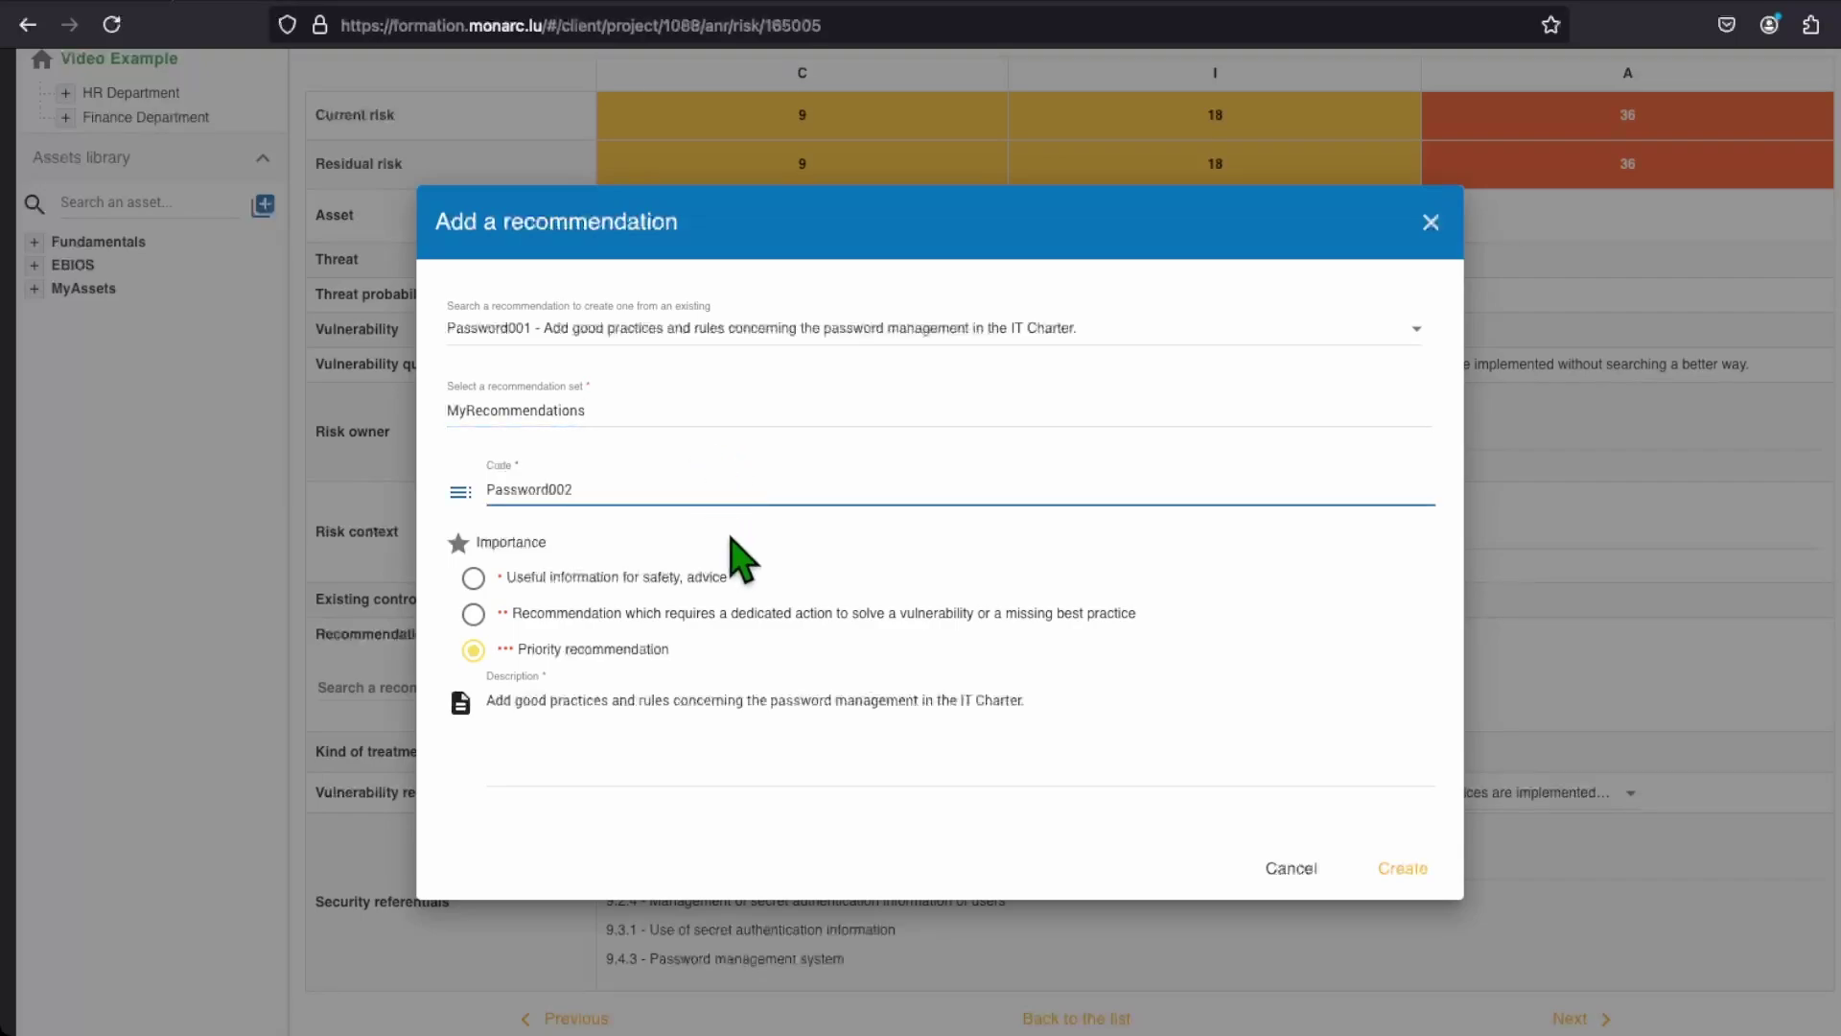
click(513, 613)
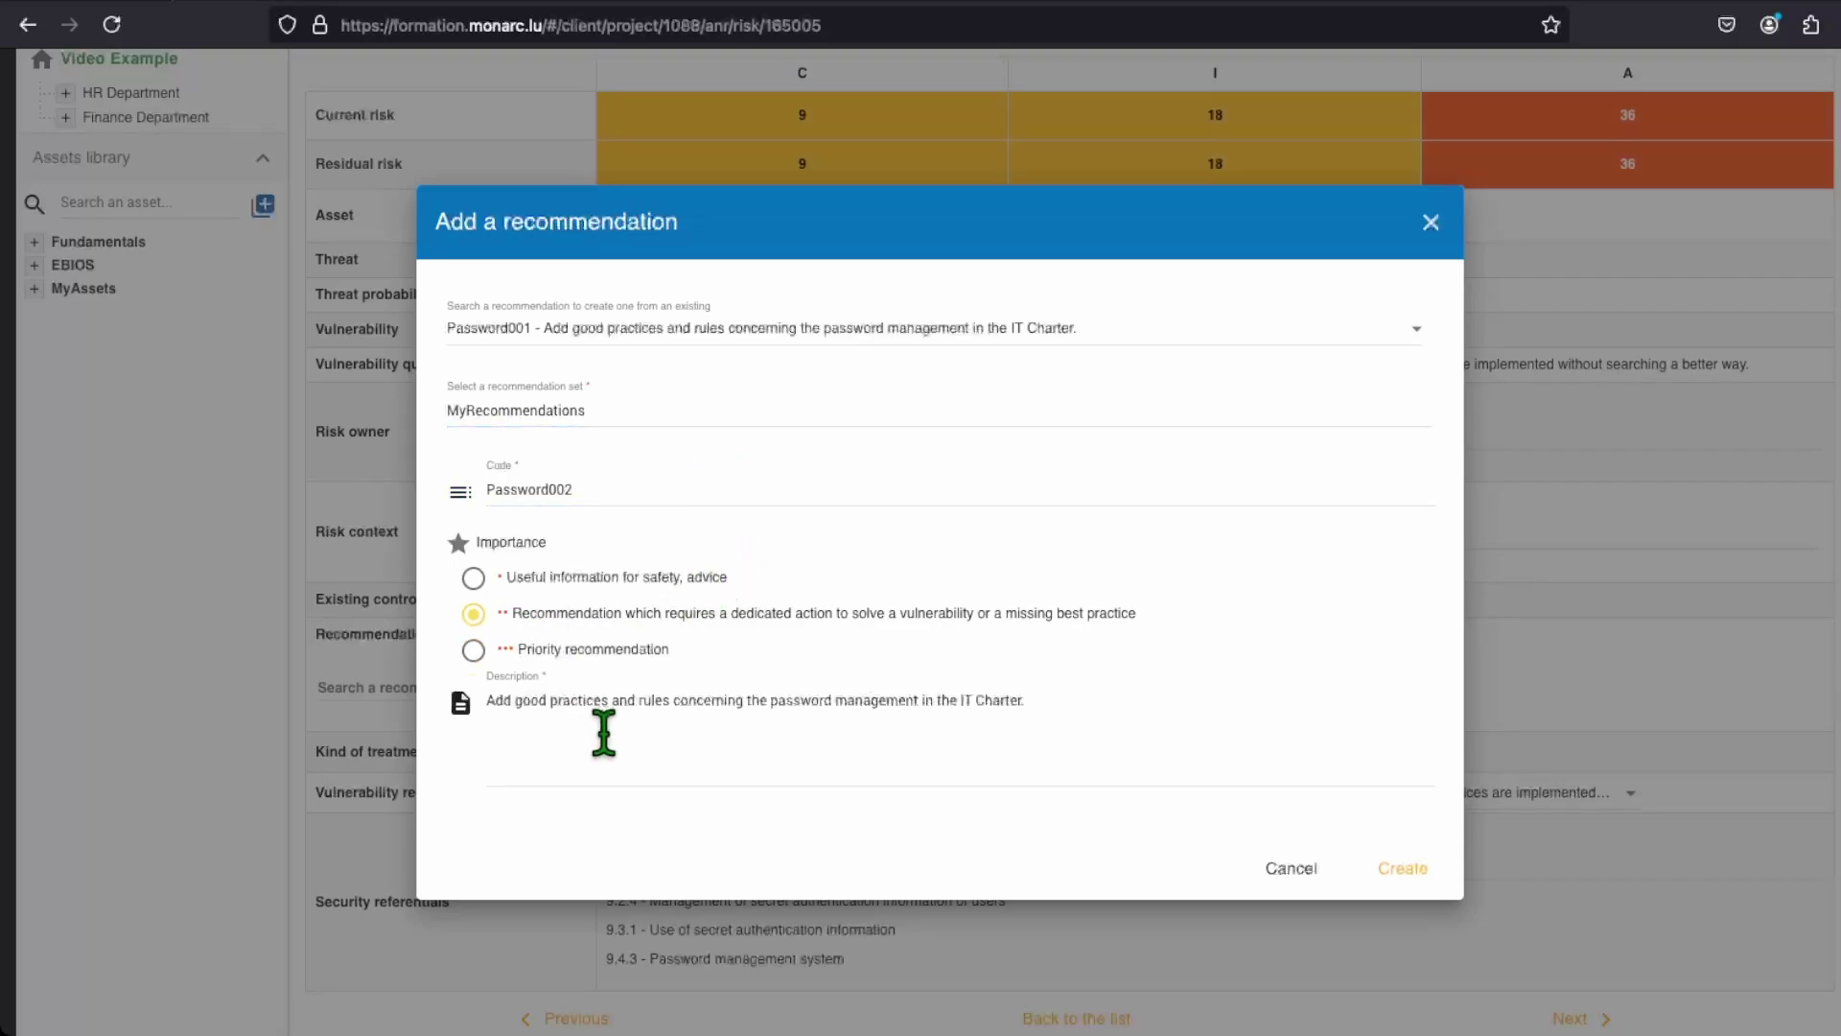
drag(1091, 700, 514, 700)
text(as )
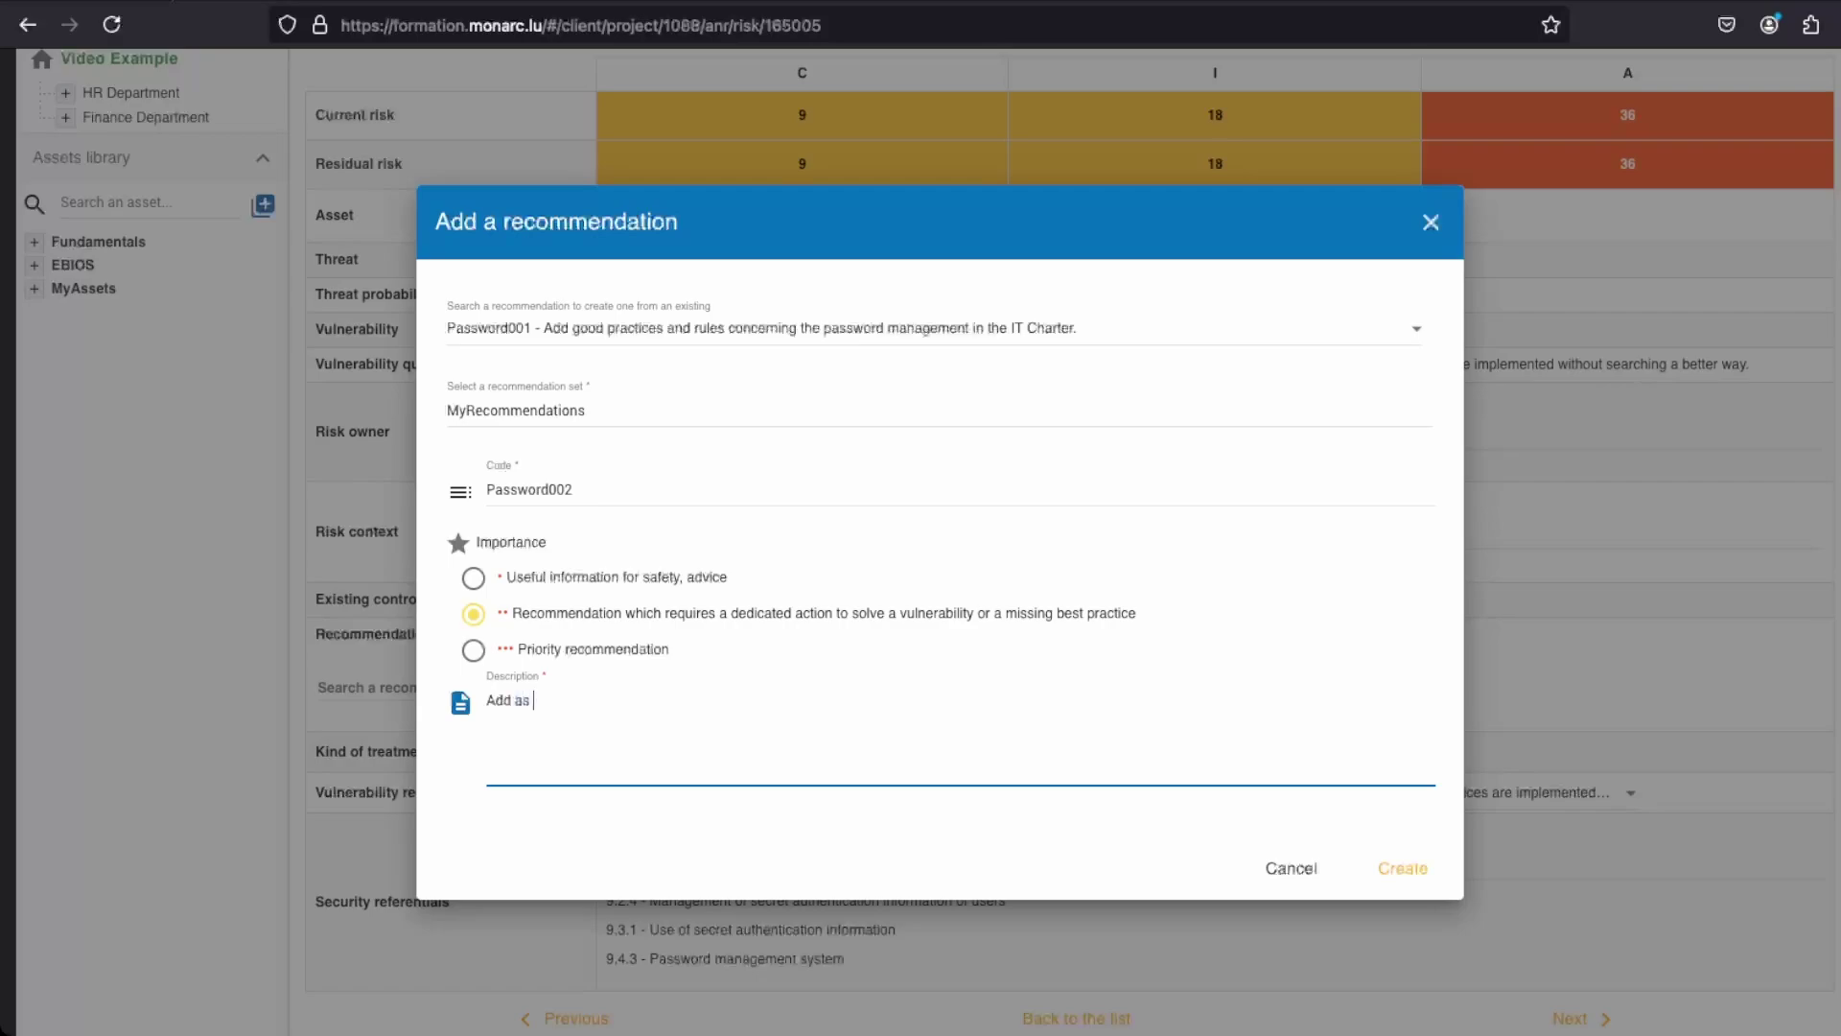
text(soon as possible a 2FA mean anywhere it is possible.)
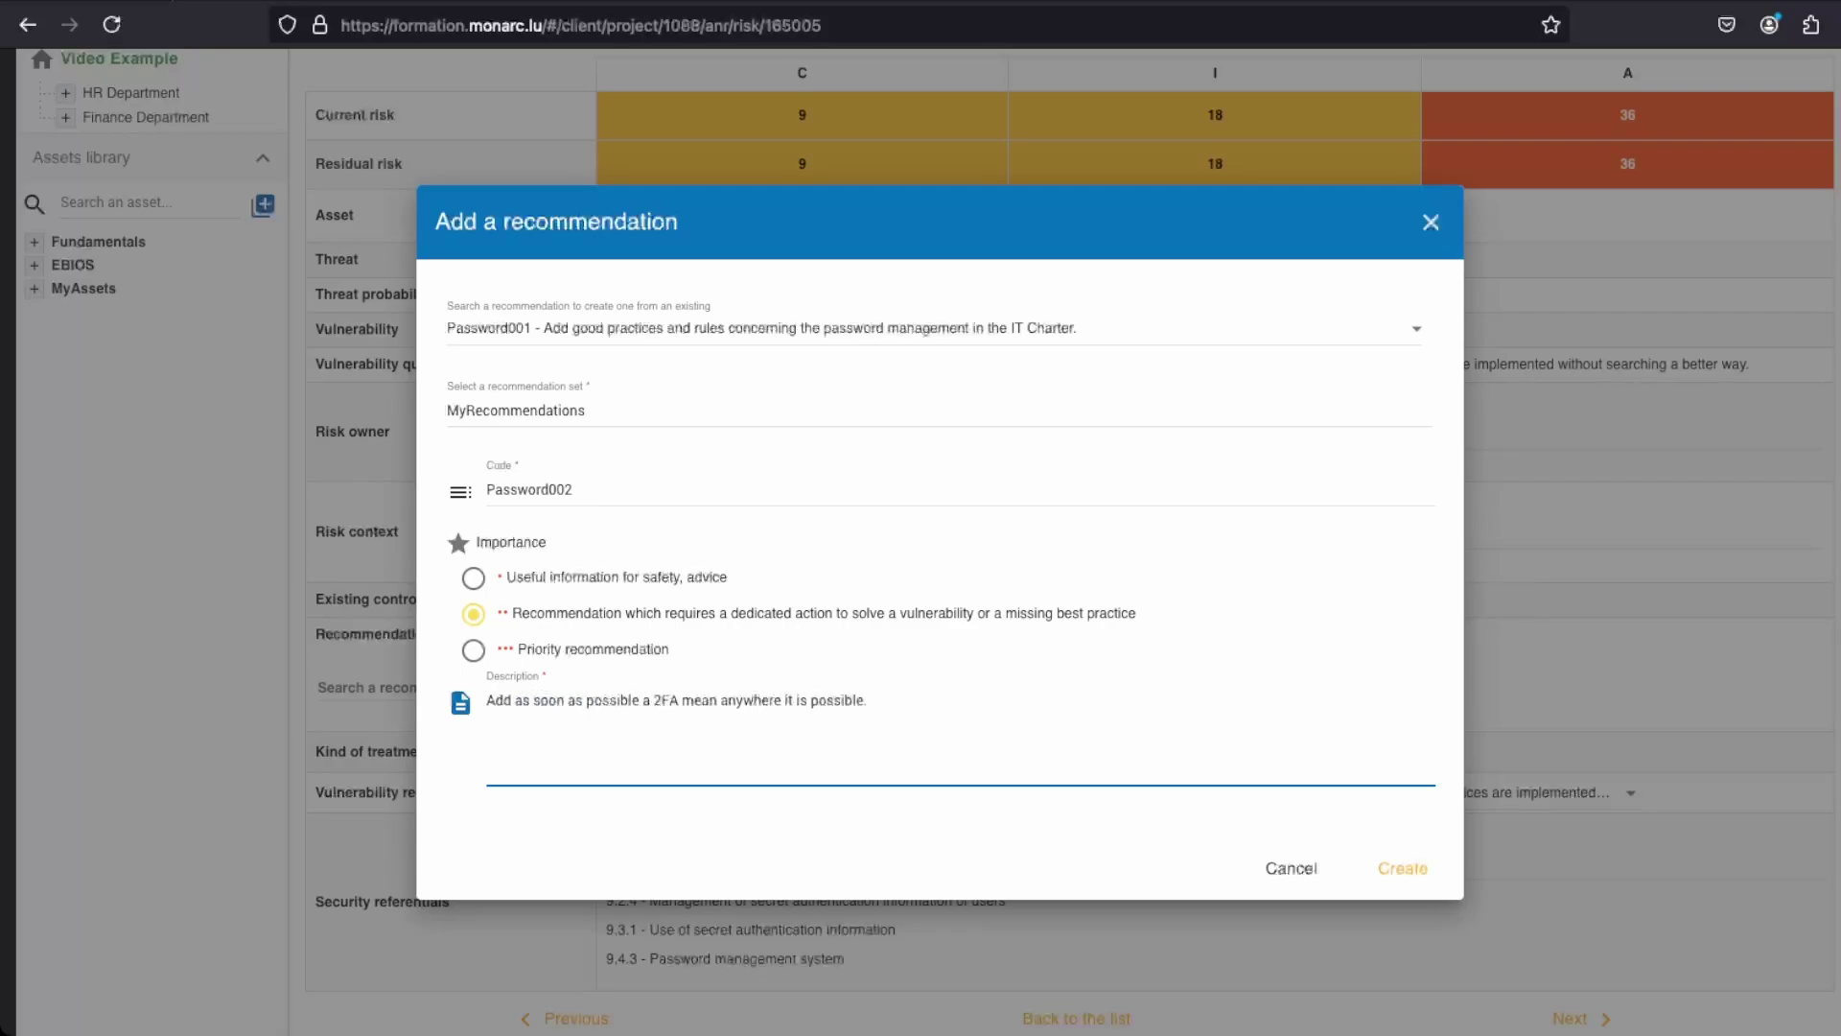
click(1401, 870)
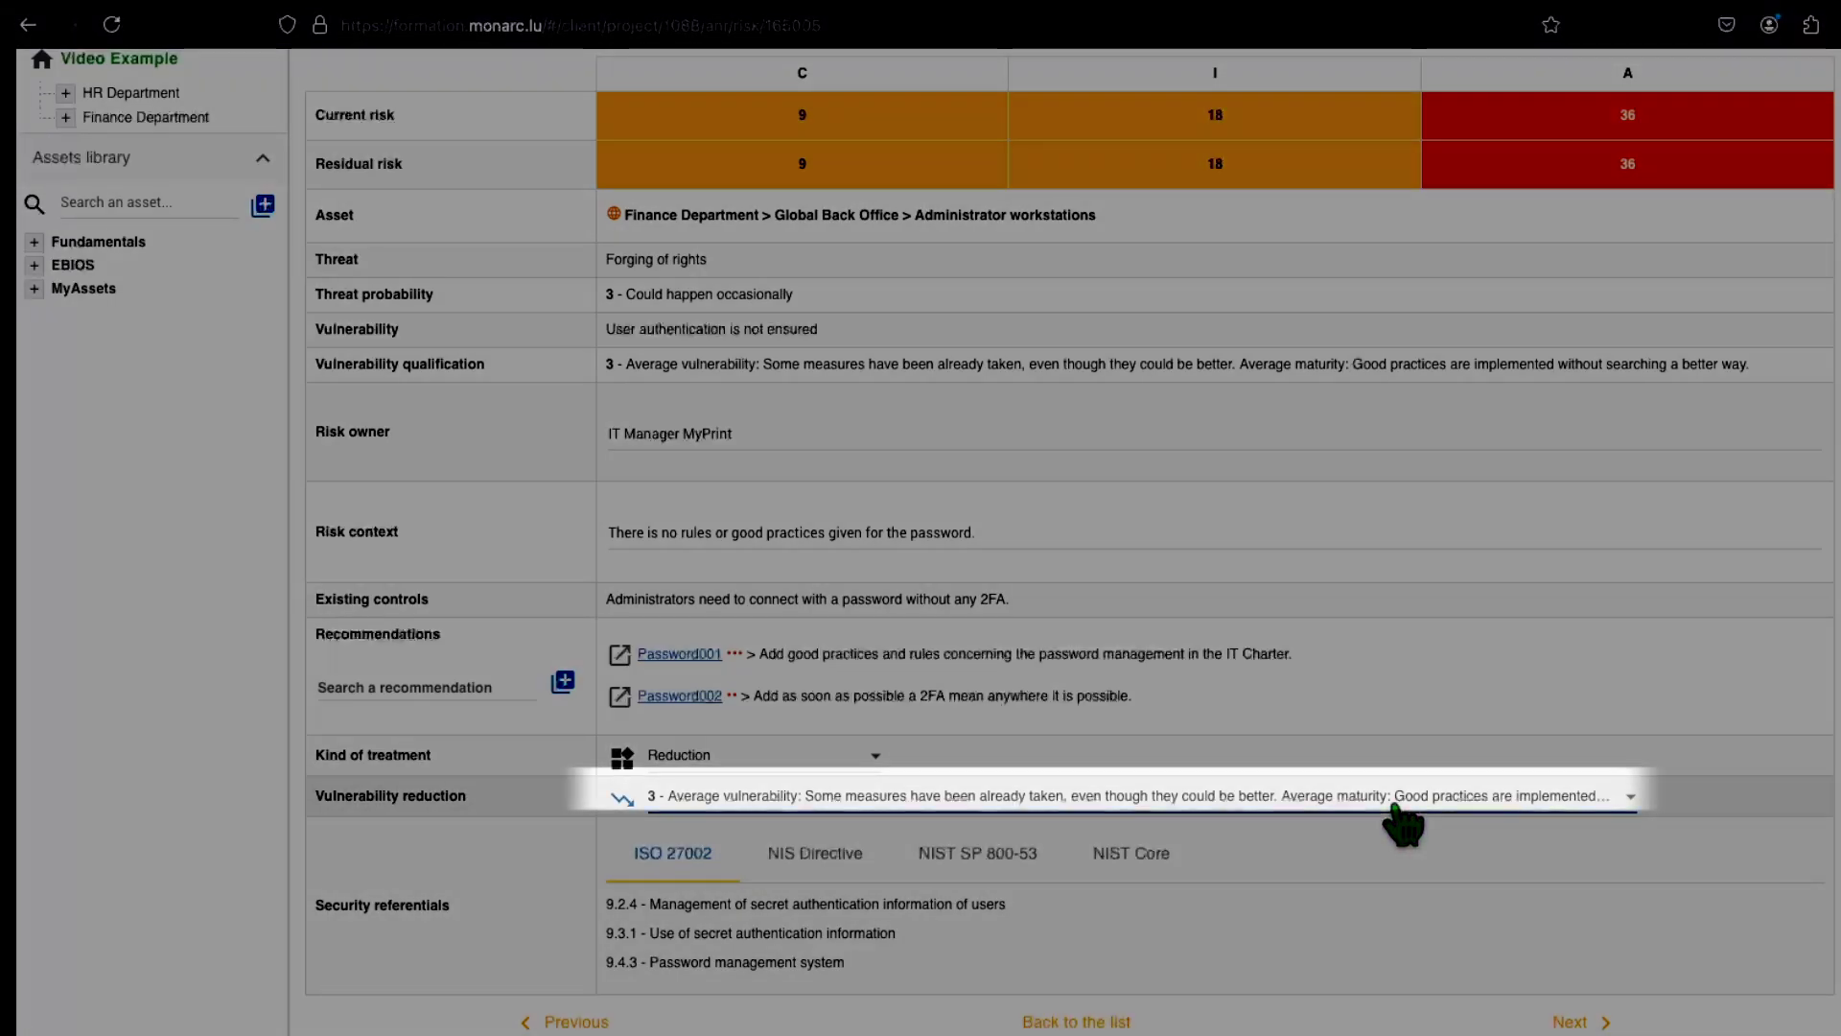
Step: Set vulnerability reduction to 1 - Very weak, then advance to the next risk
click(1402, 806)
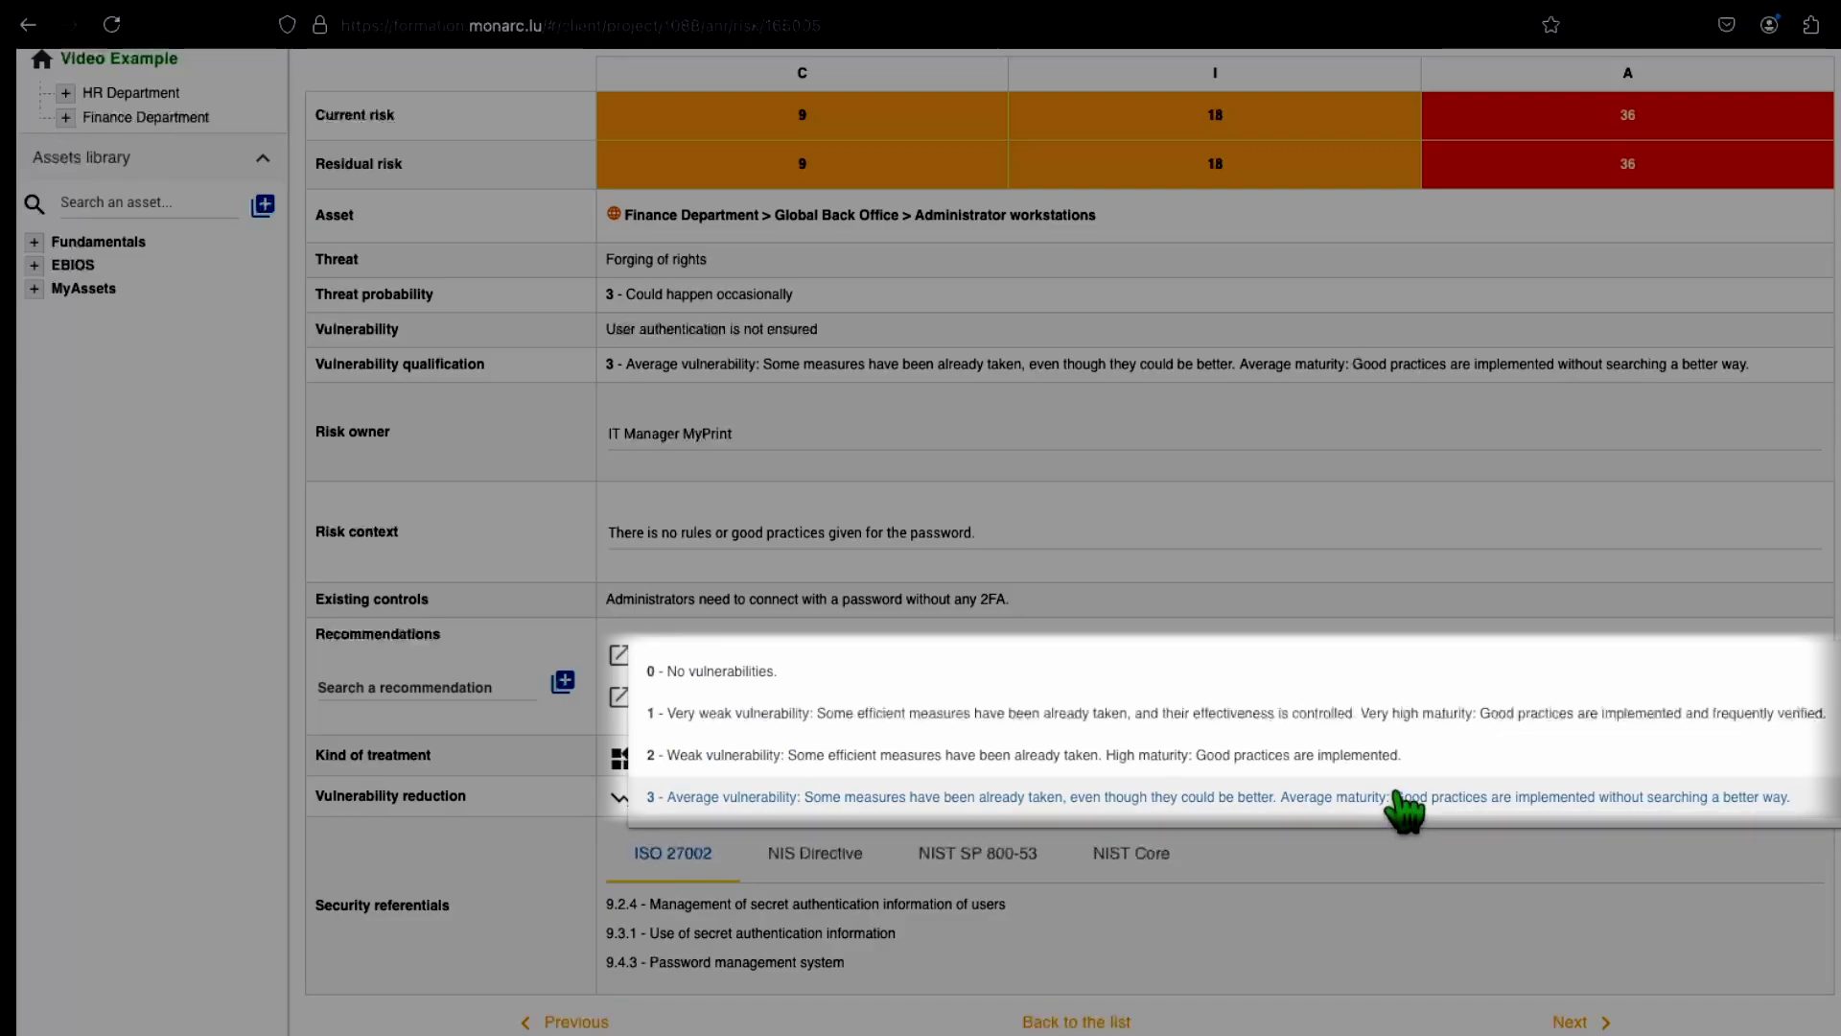
click(1371, 714)
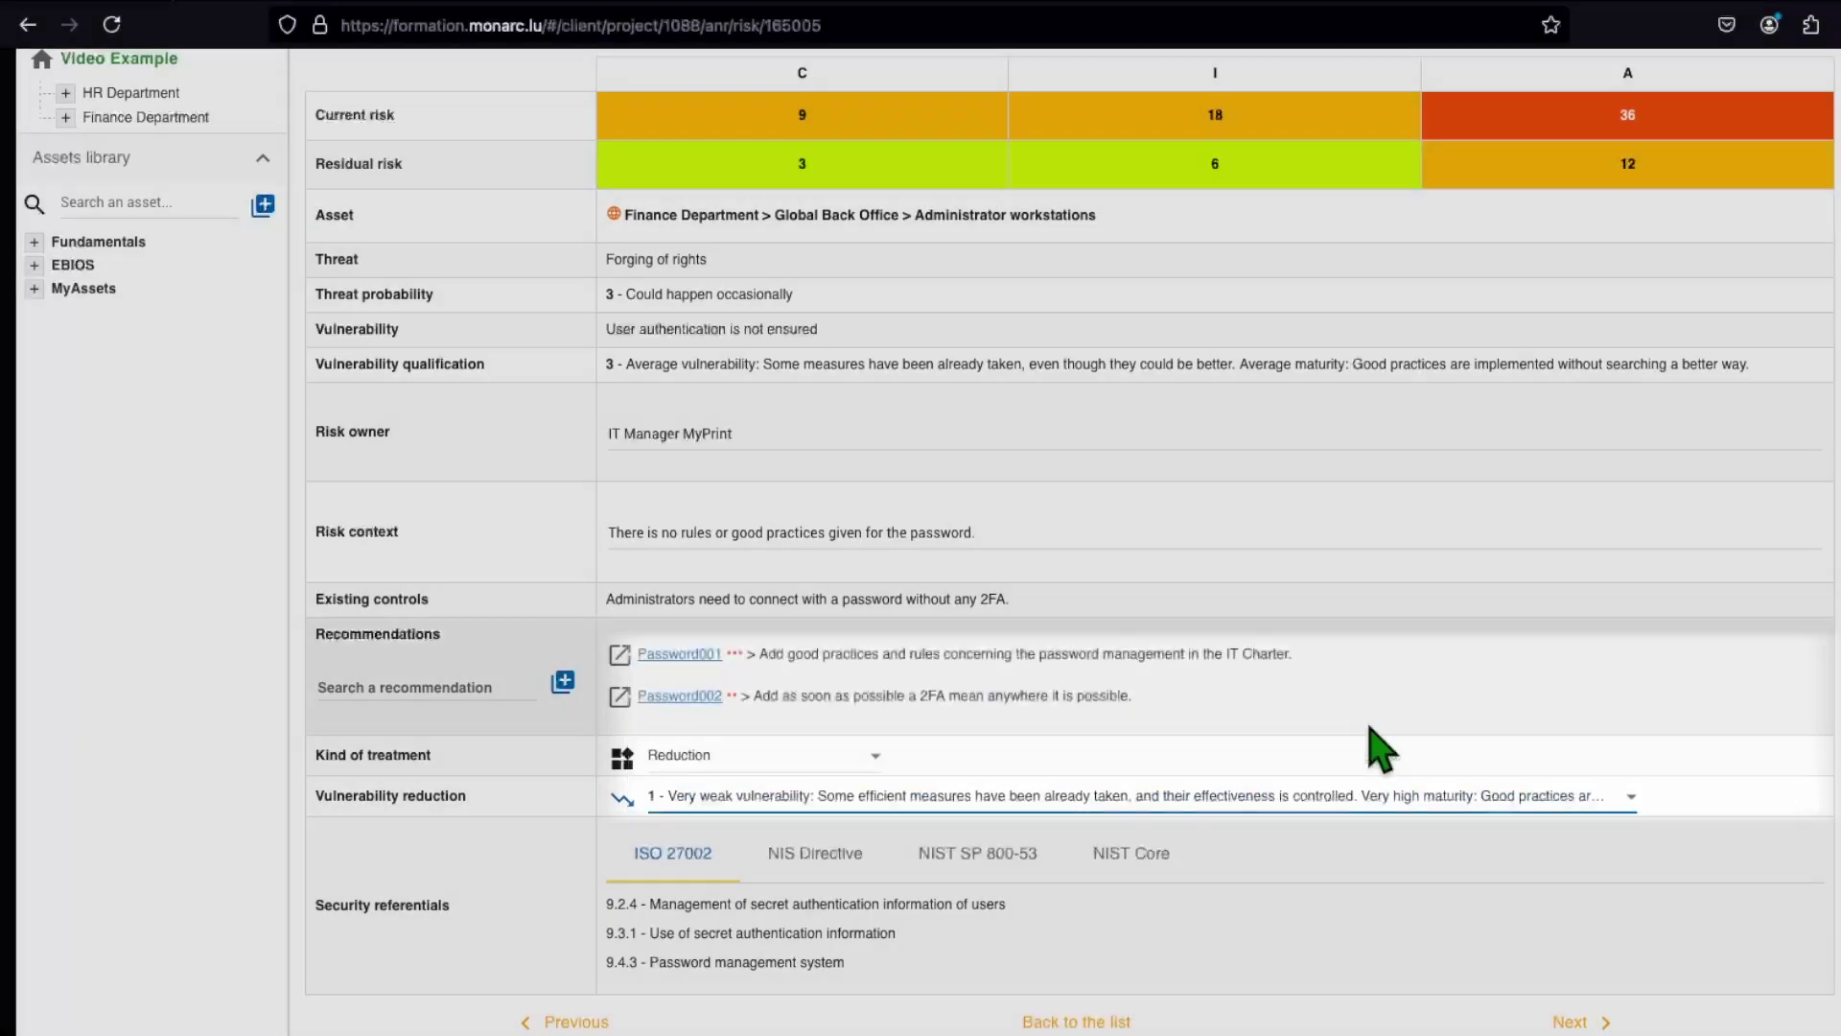
scroll(1387, 863, down, 1)
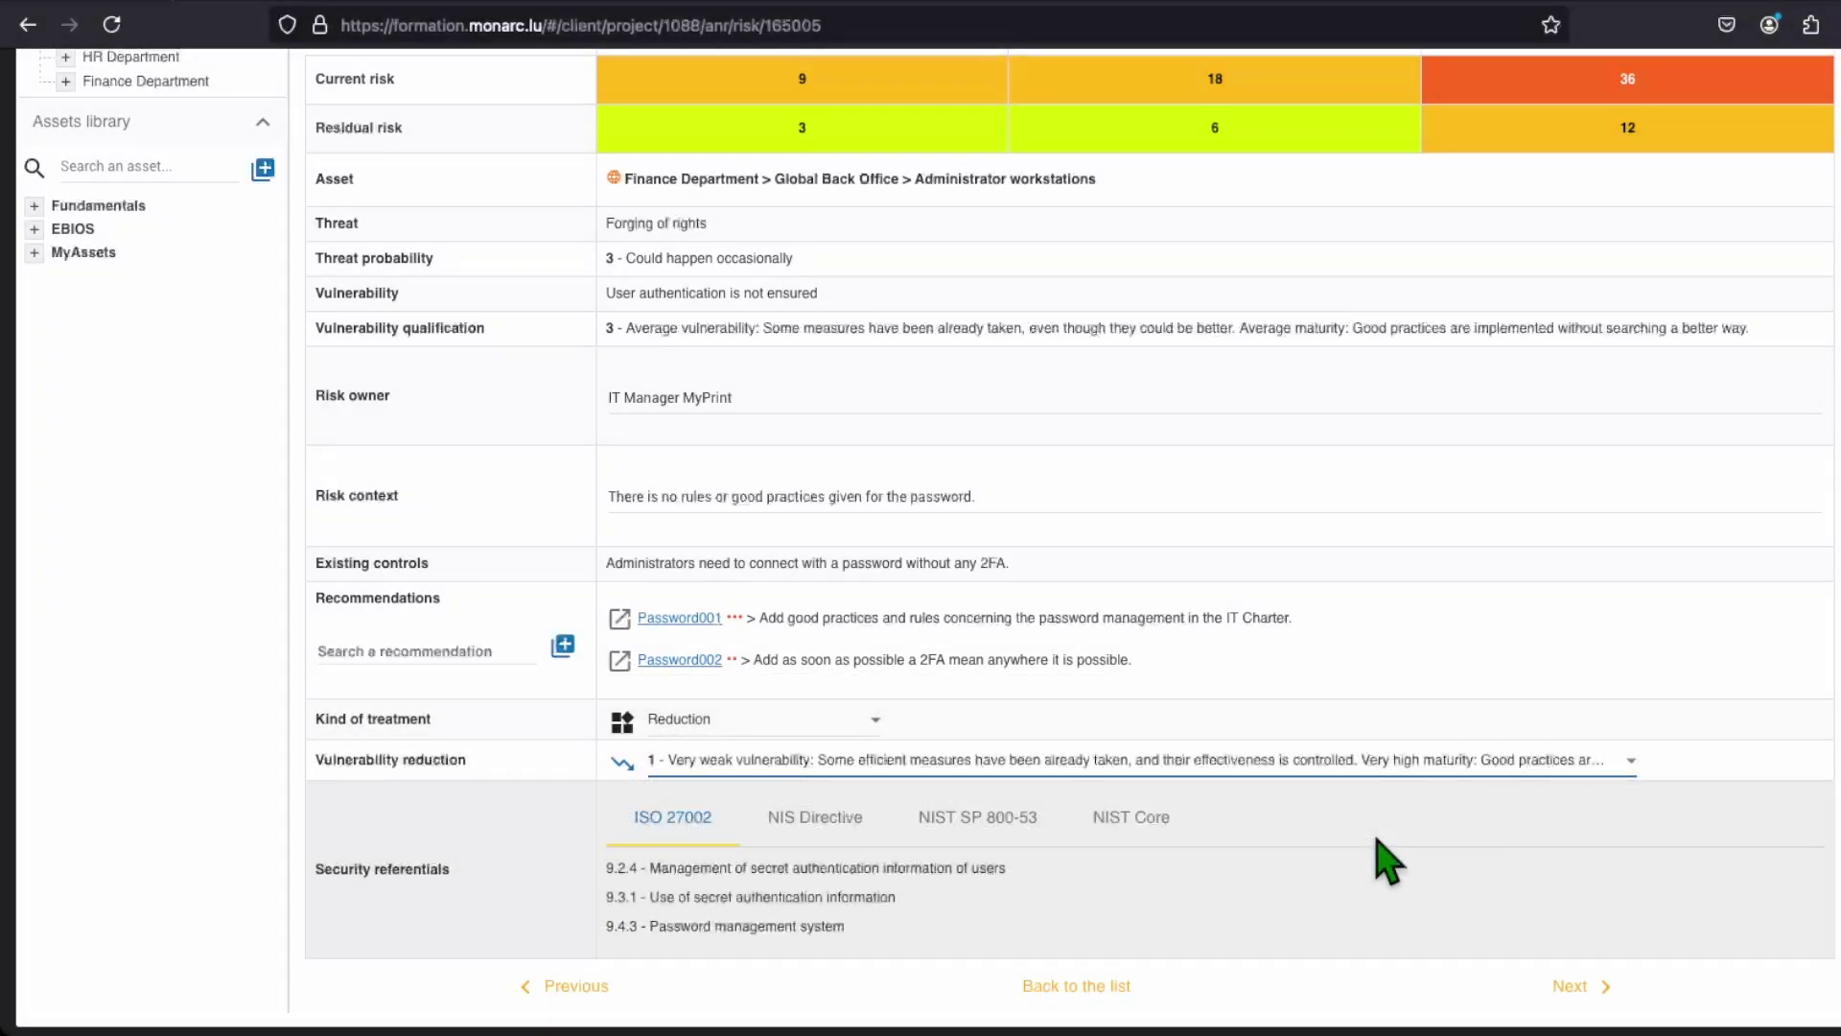
click(1569, 1005)
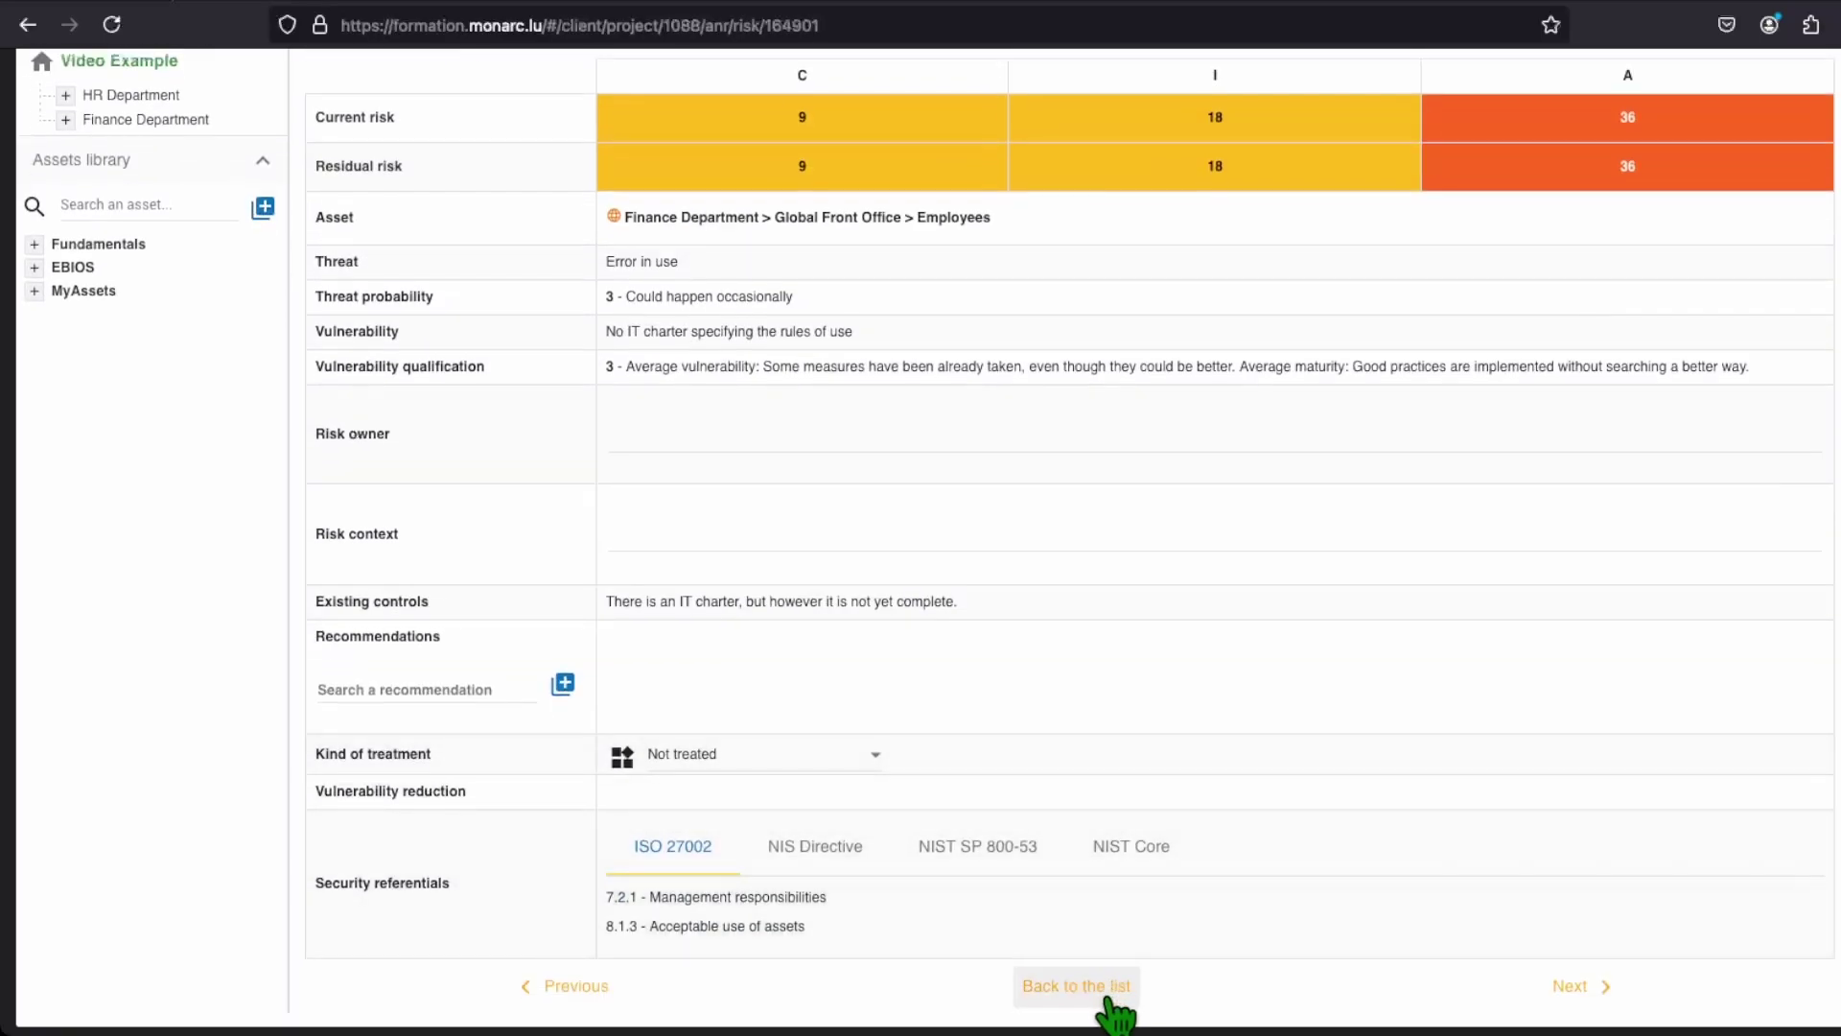
Step: Leave the user authentication risk sheet and go back to the 90 information risks list
click(1115, 1007)
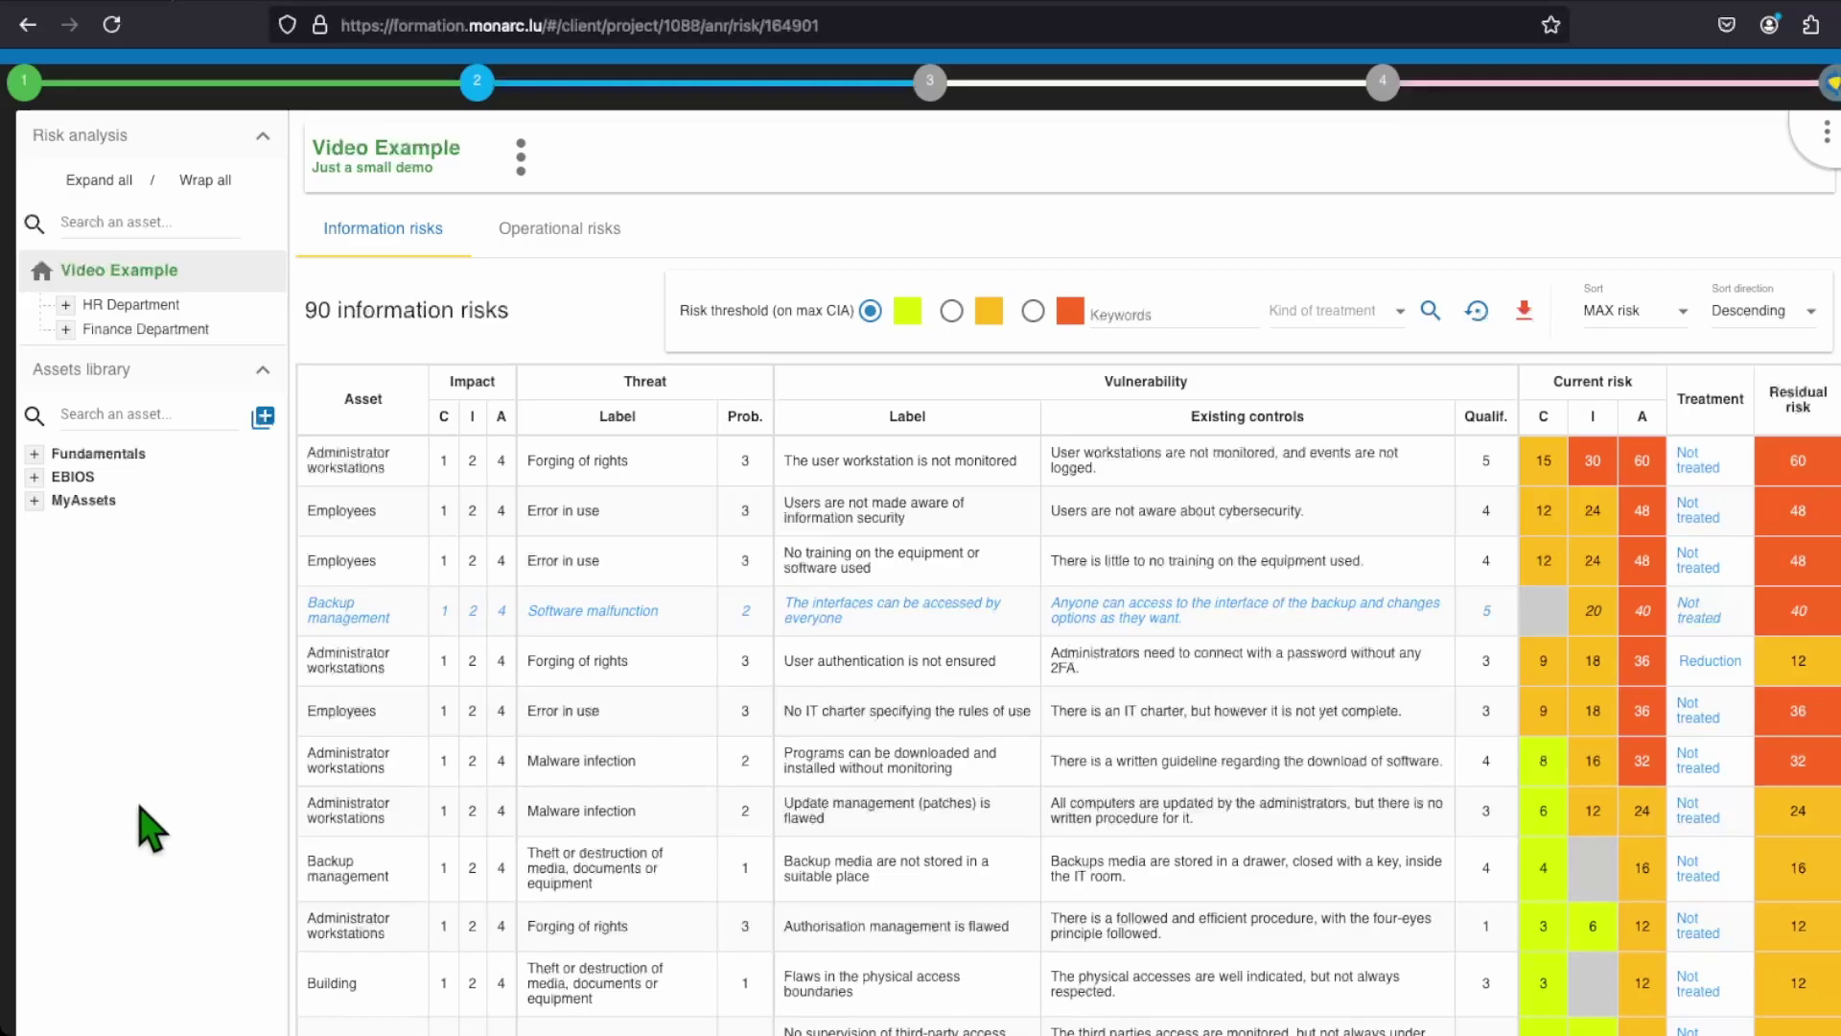
Step: Search for the existing Password001 recommendation and link it to the Employees Error in use risk
click(1727, 710)
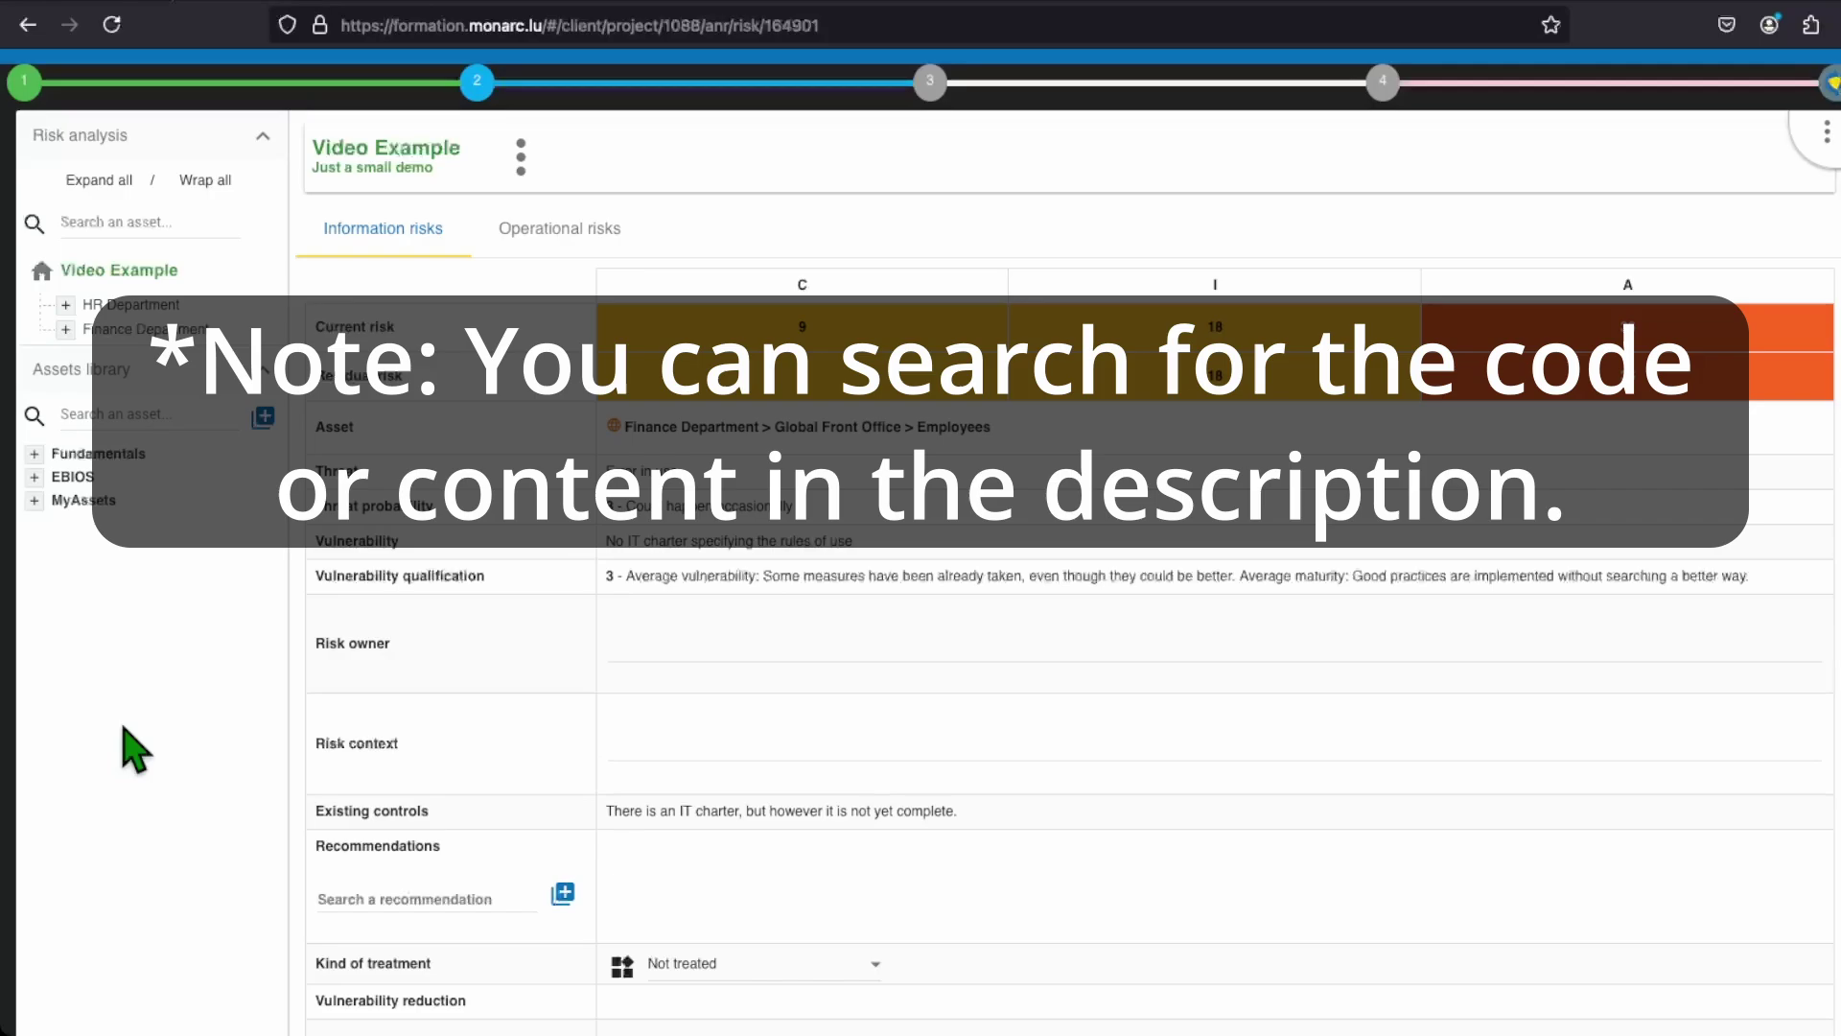
scroll(134, 748, down, 3)
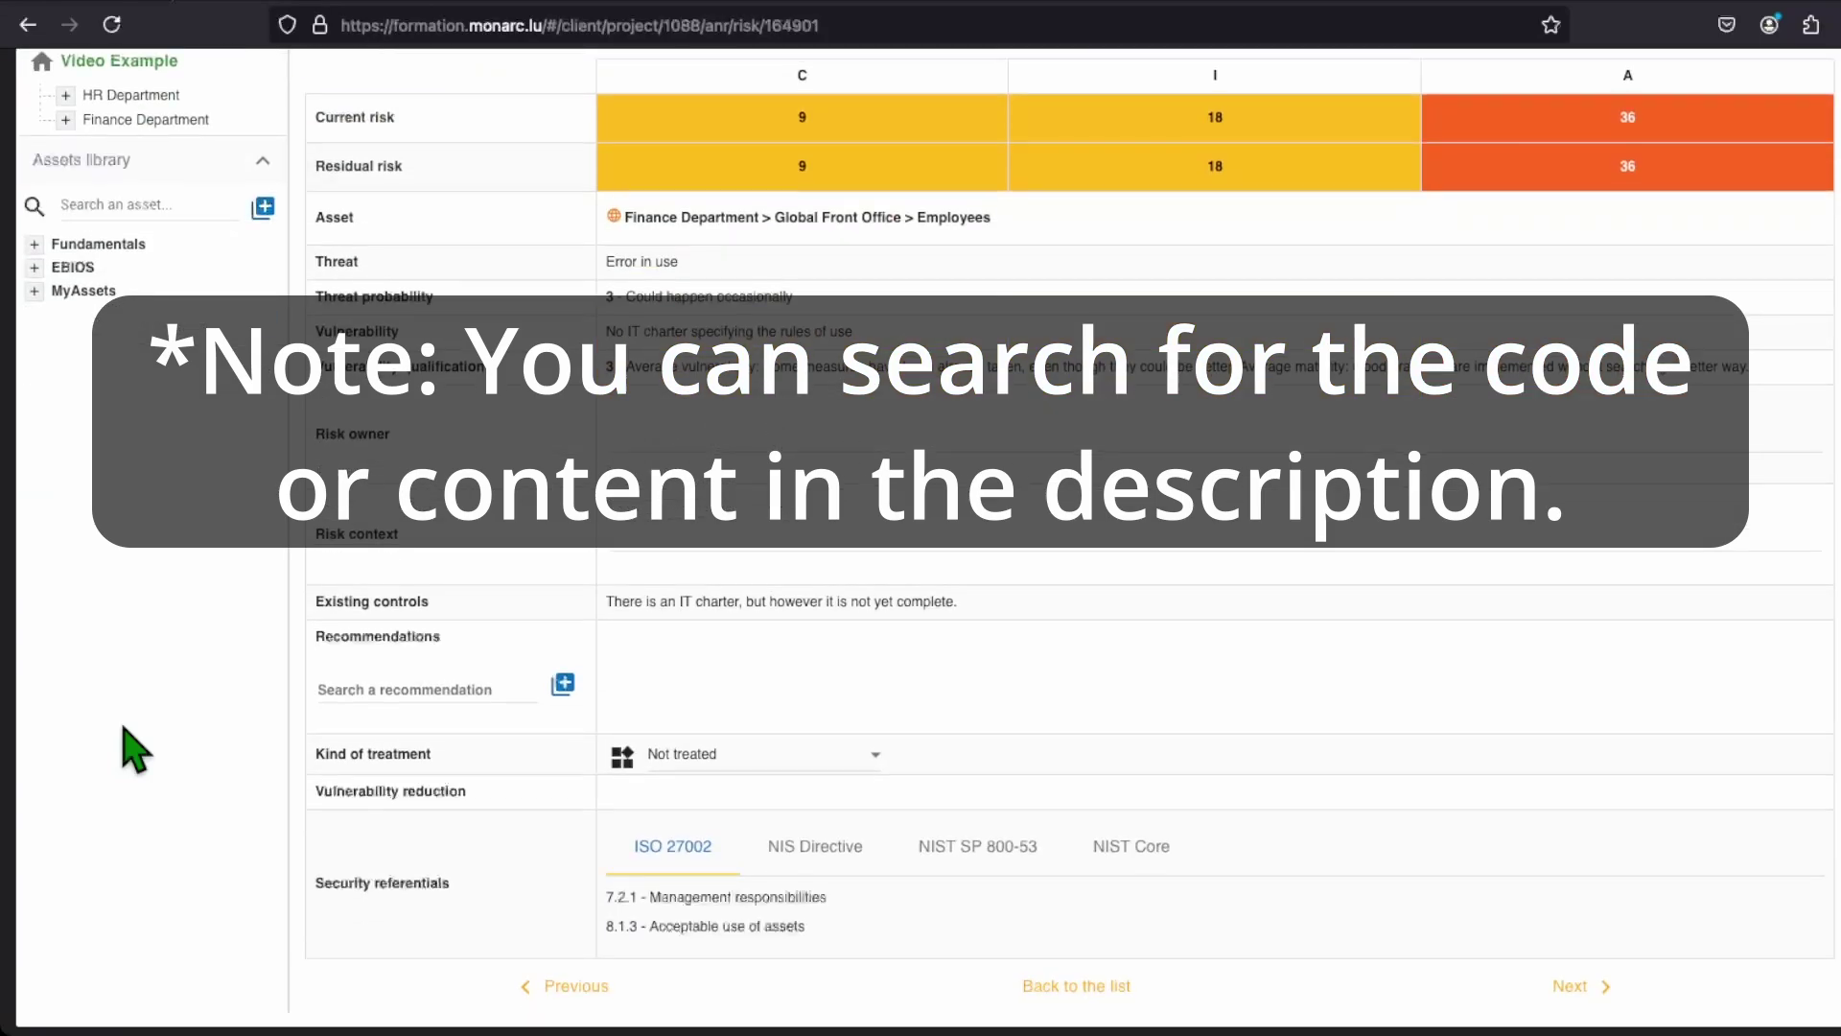
click(326, 691)
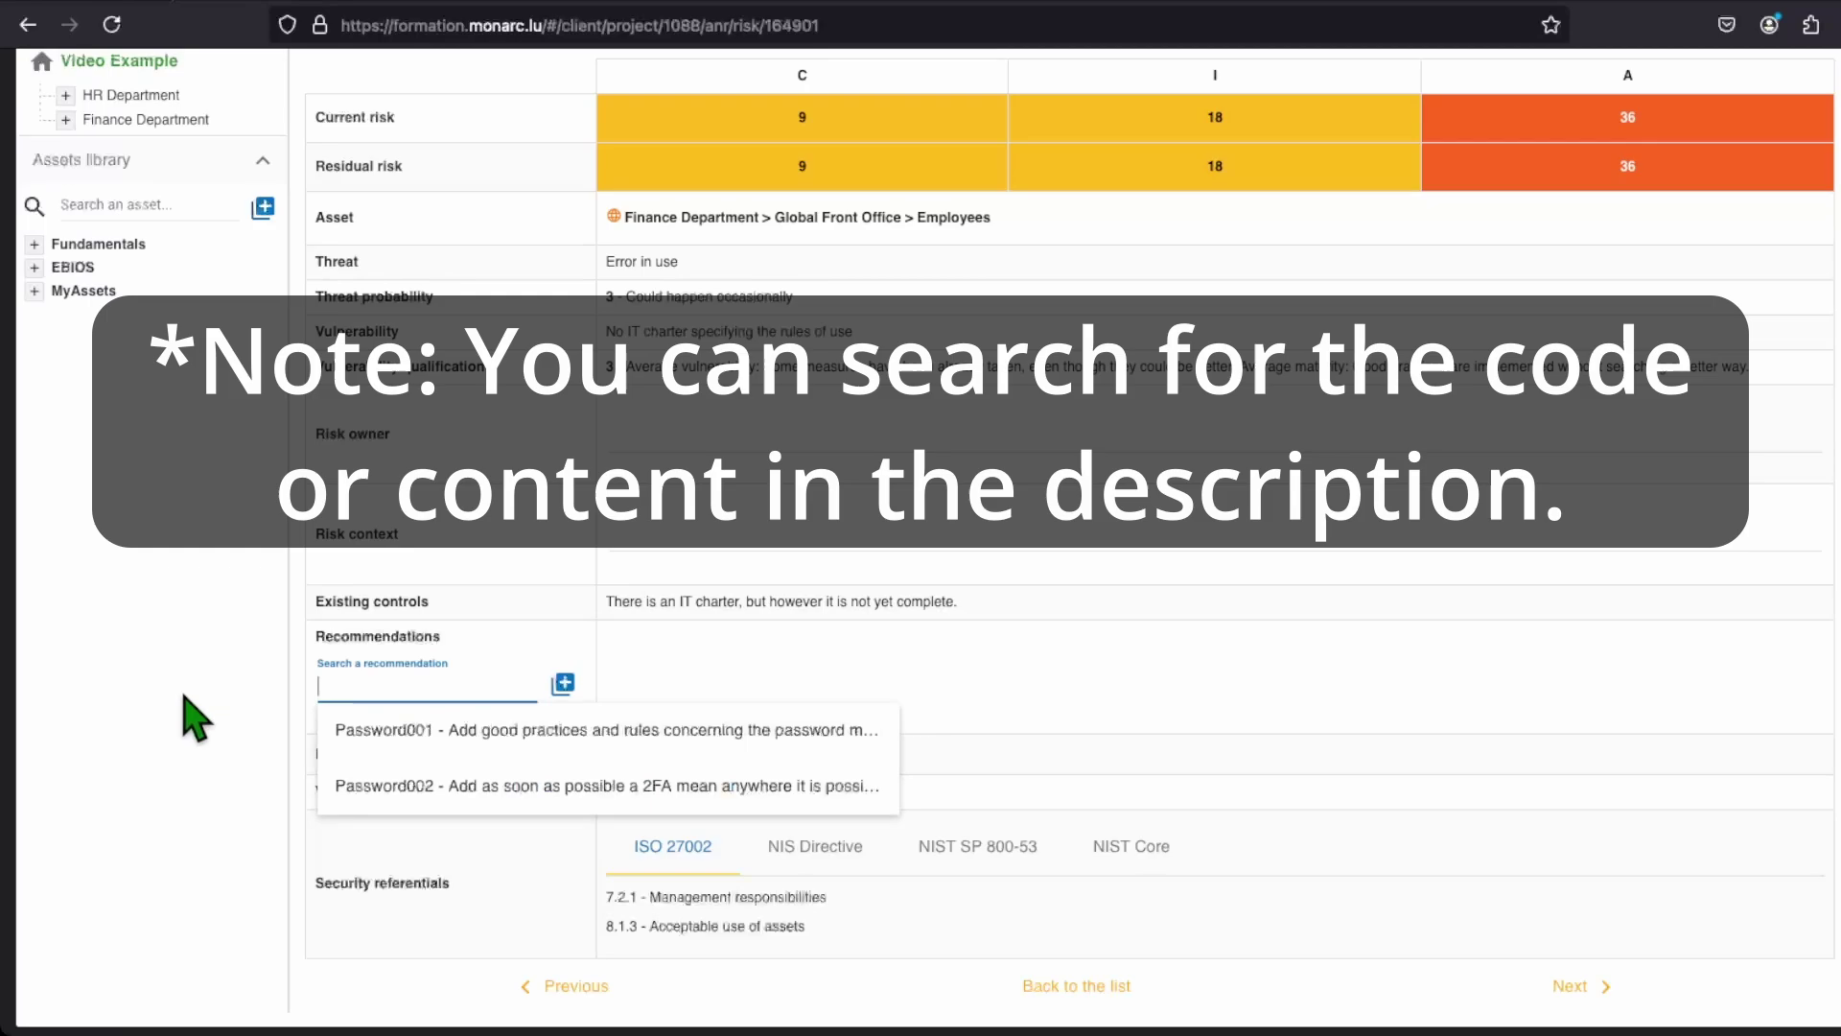
text(Password001)
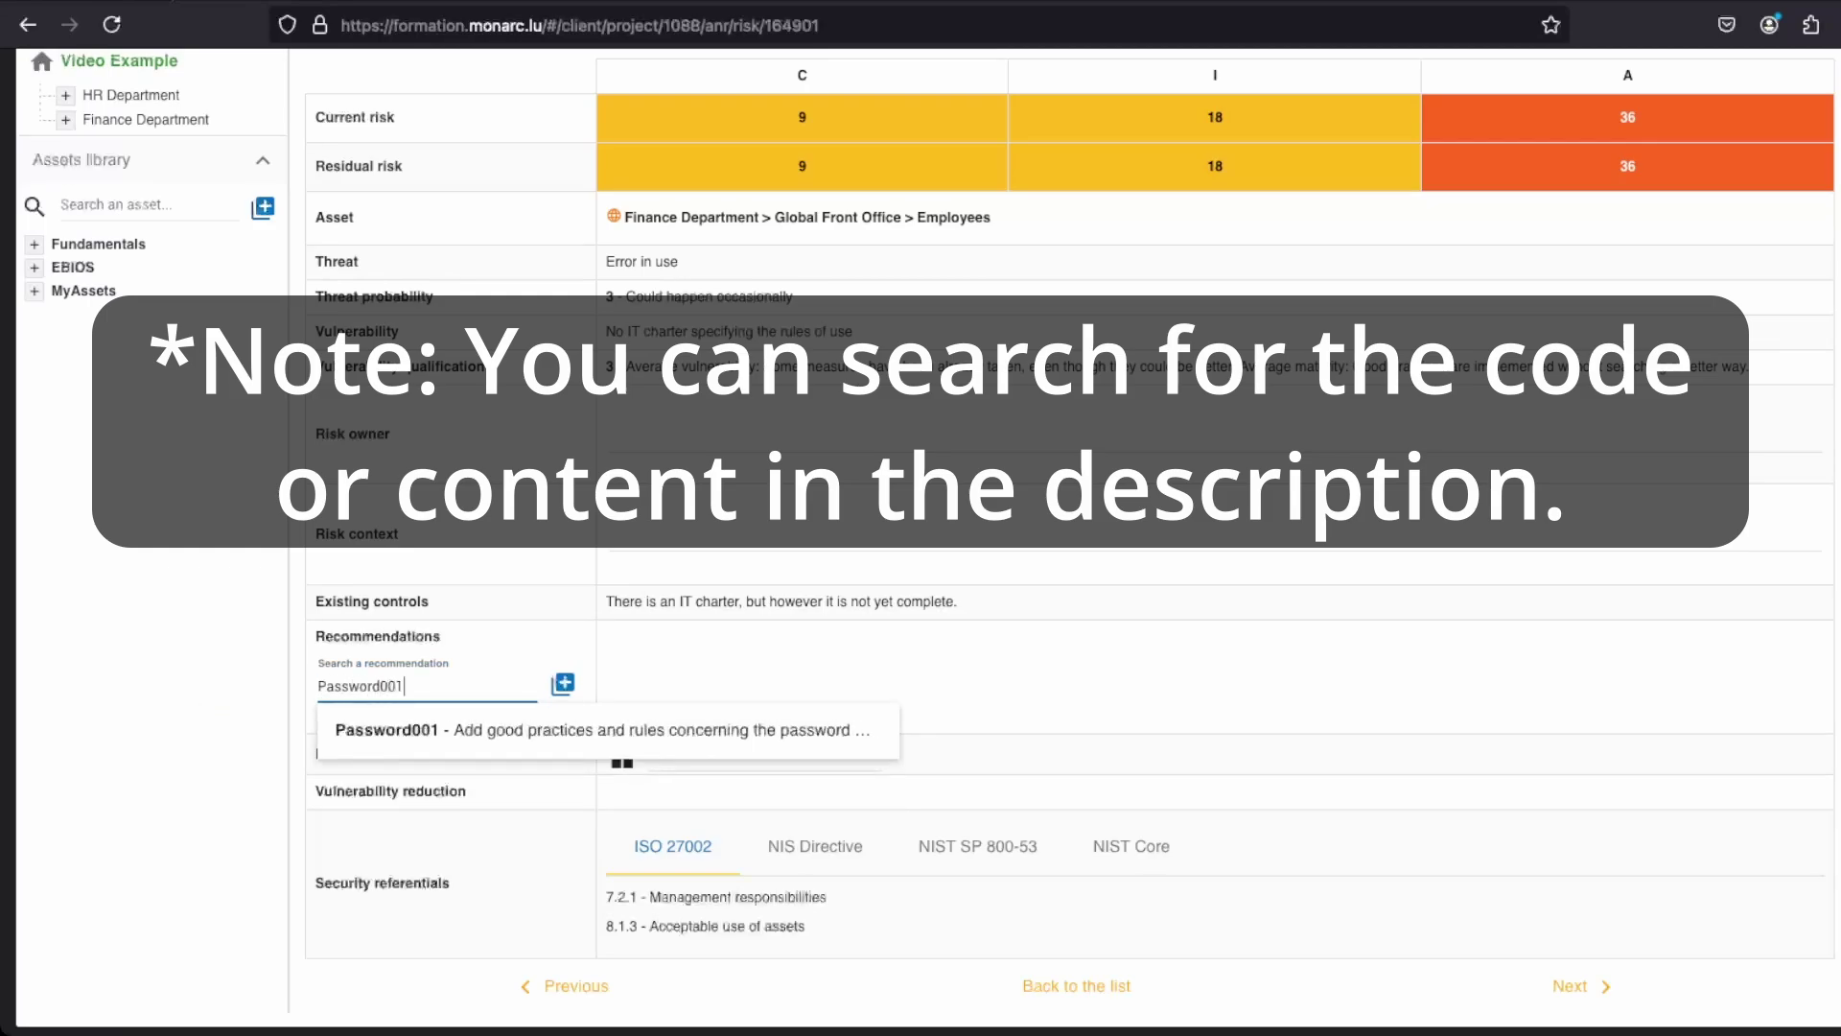
drag(403, 686, 254, 669)
text(IT Charter)
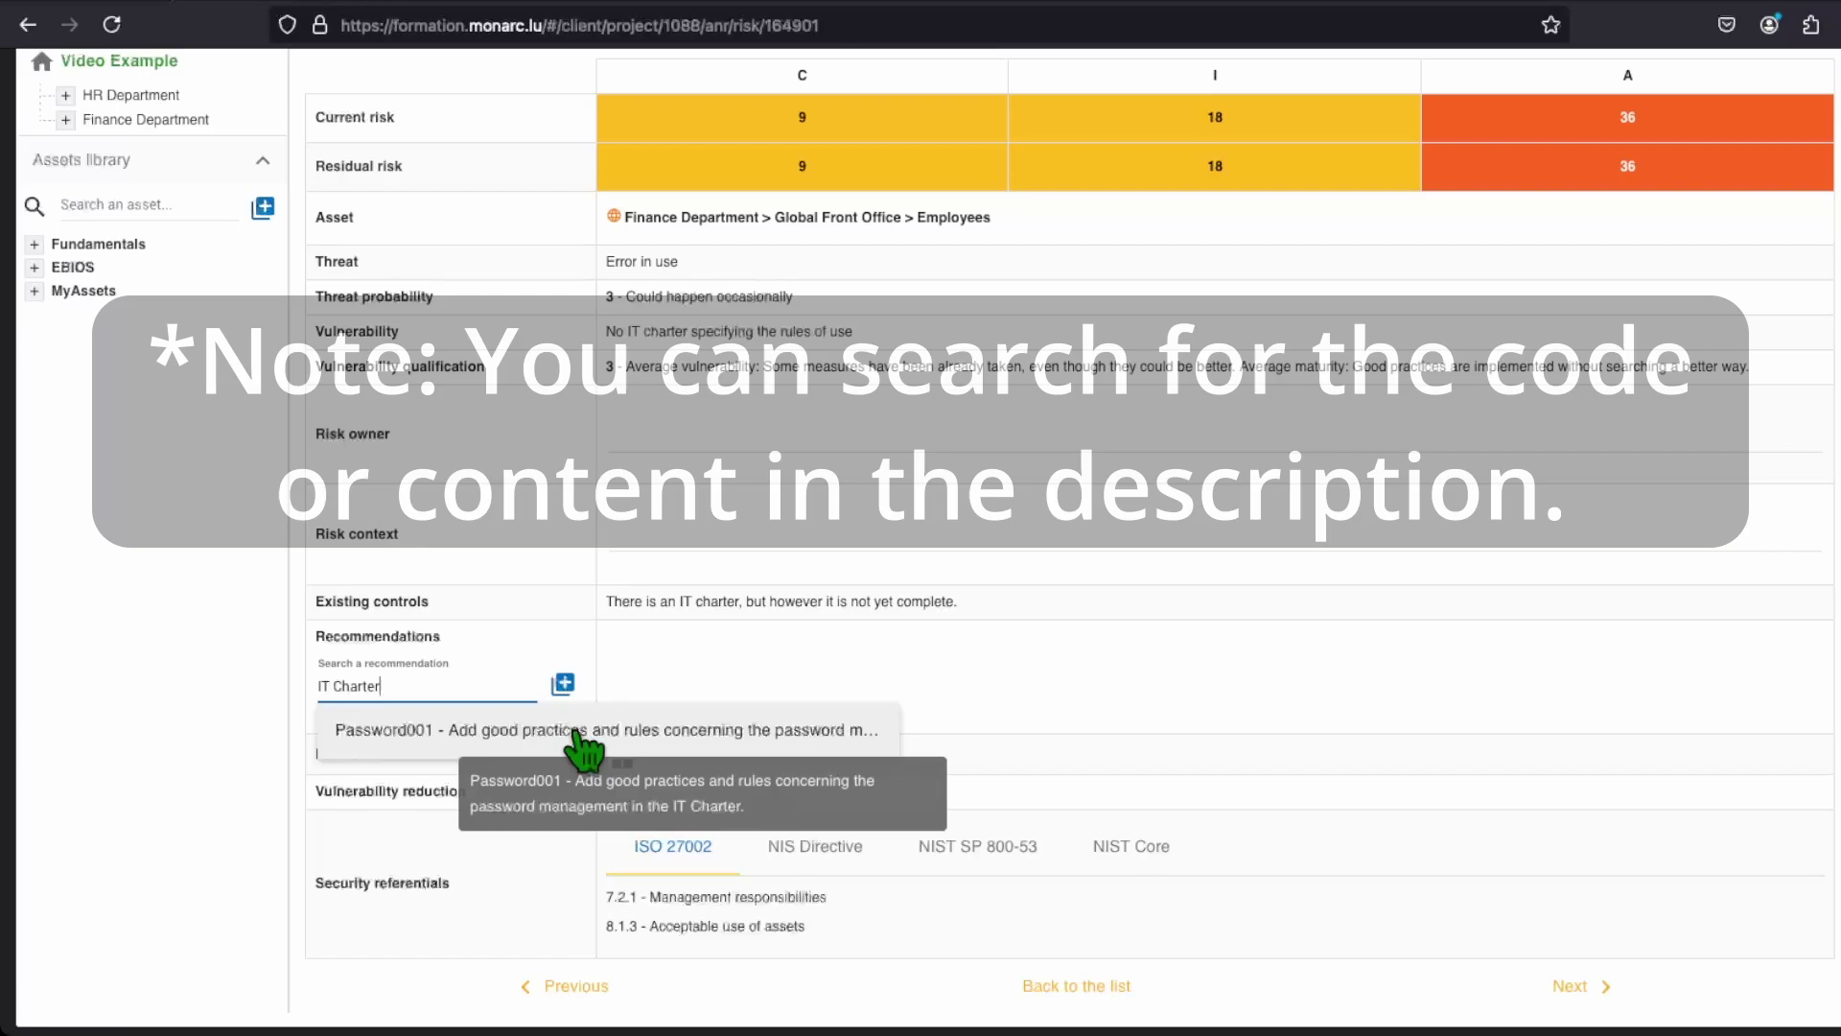
click(576, 731)
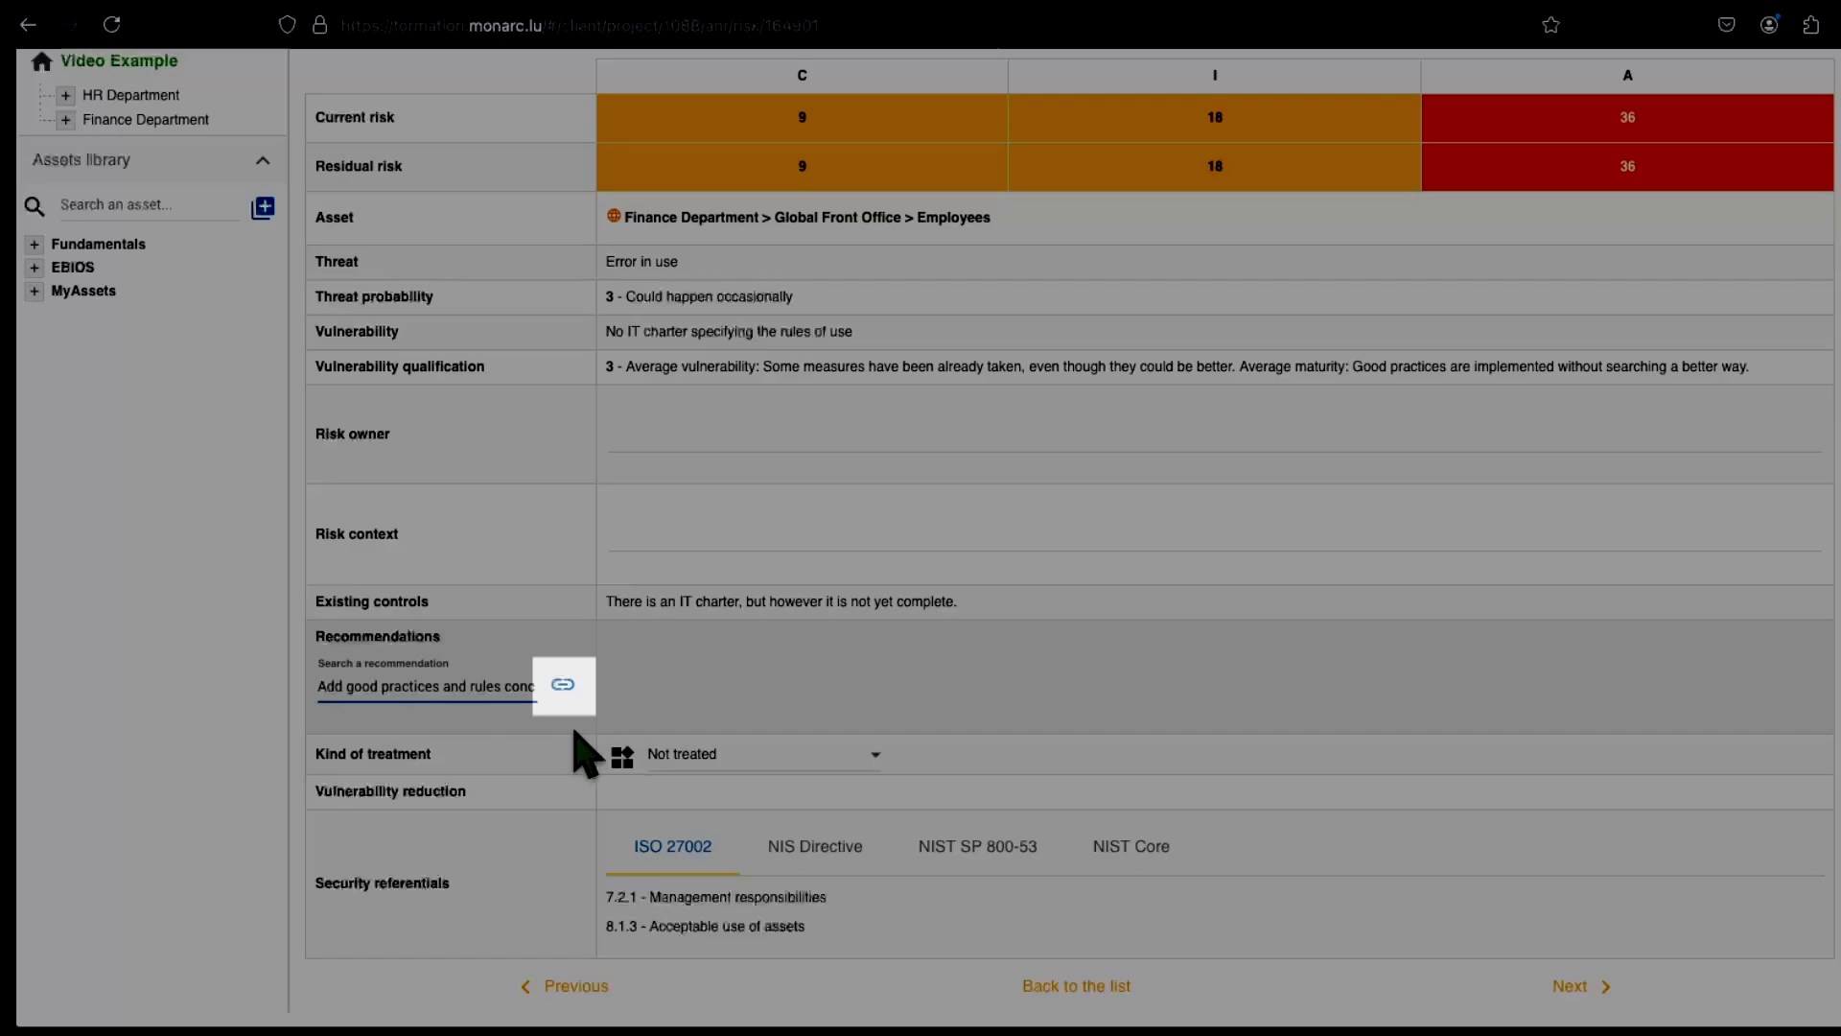
click(566, 692)
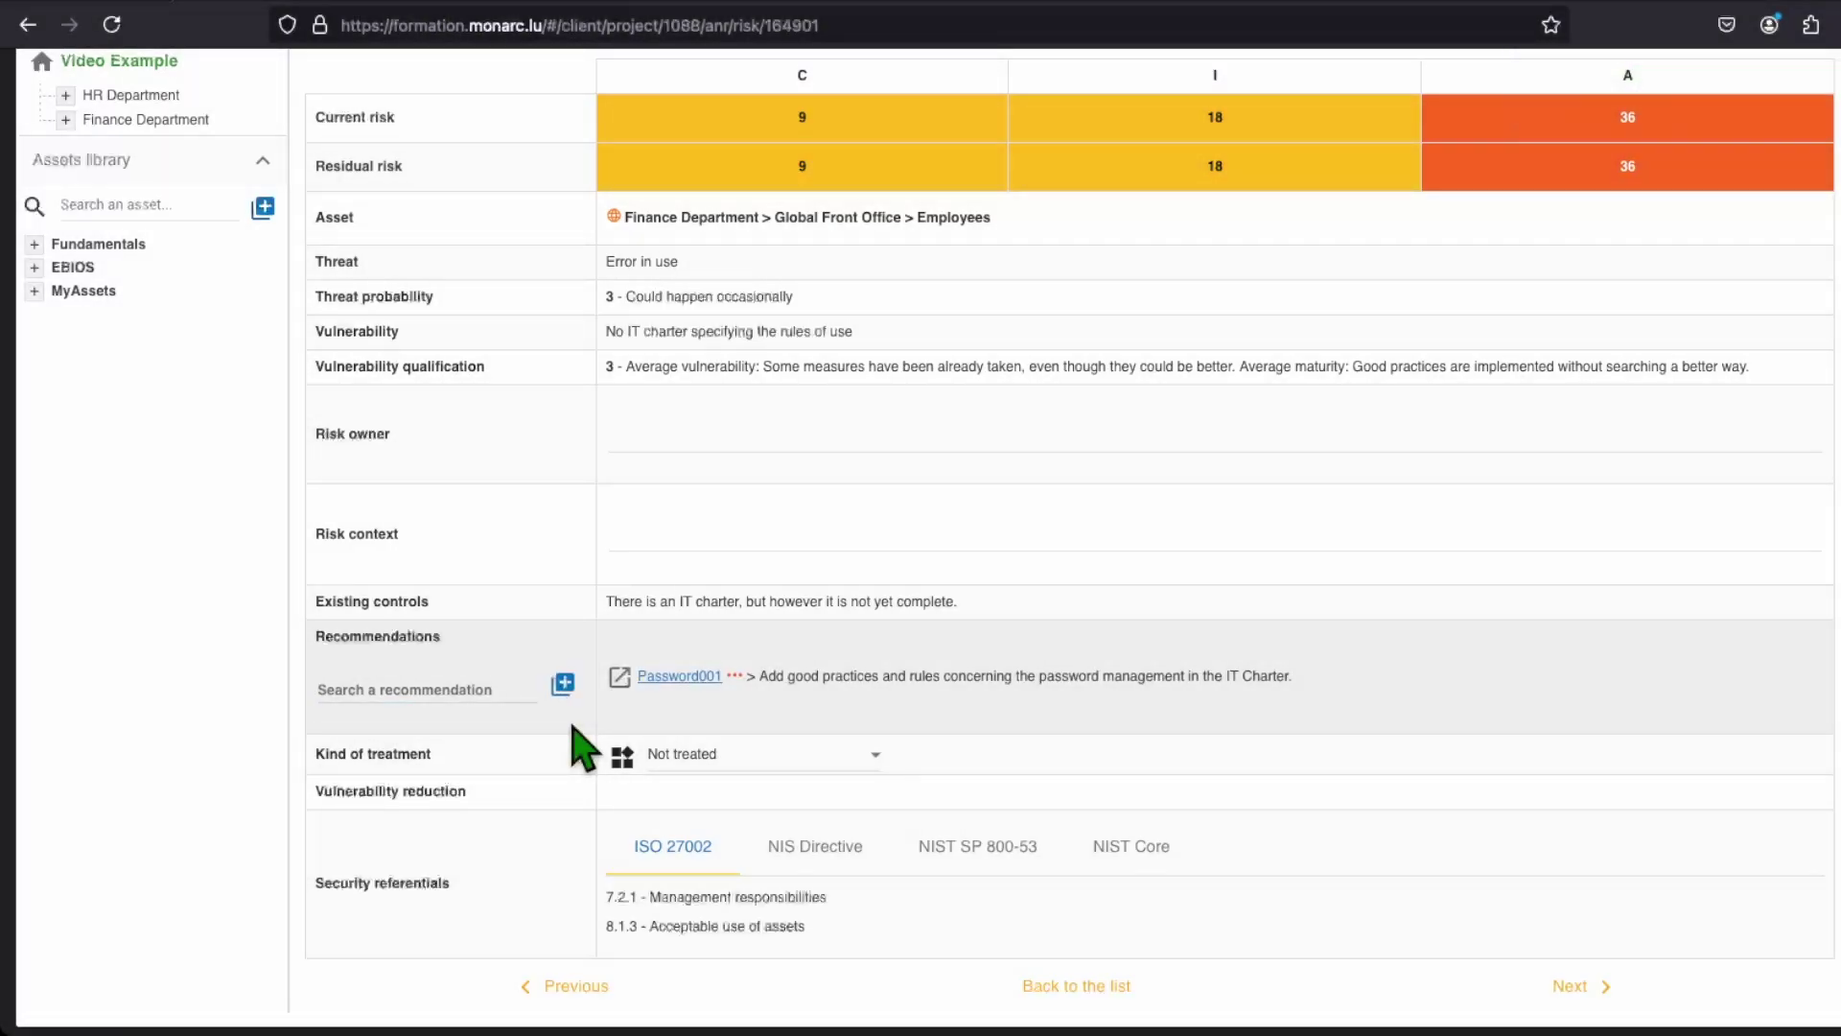
Step: Set this risk's kind of treatment to Reduction
click(672, 755)
click(739, 801)
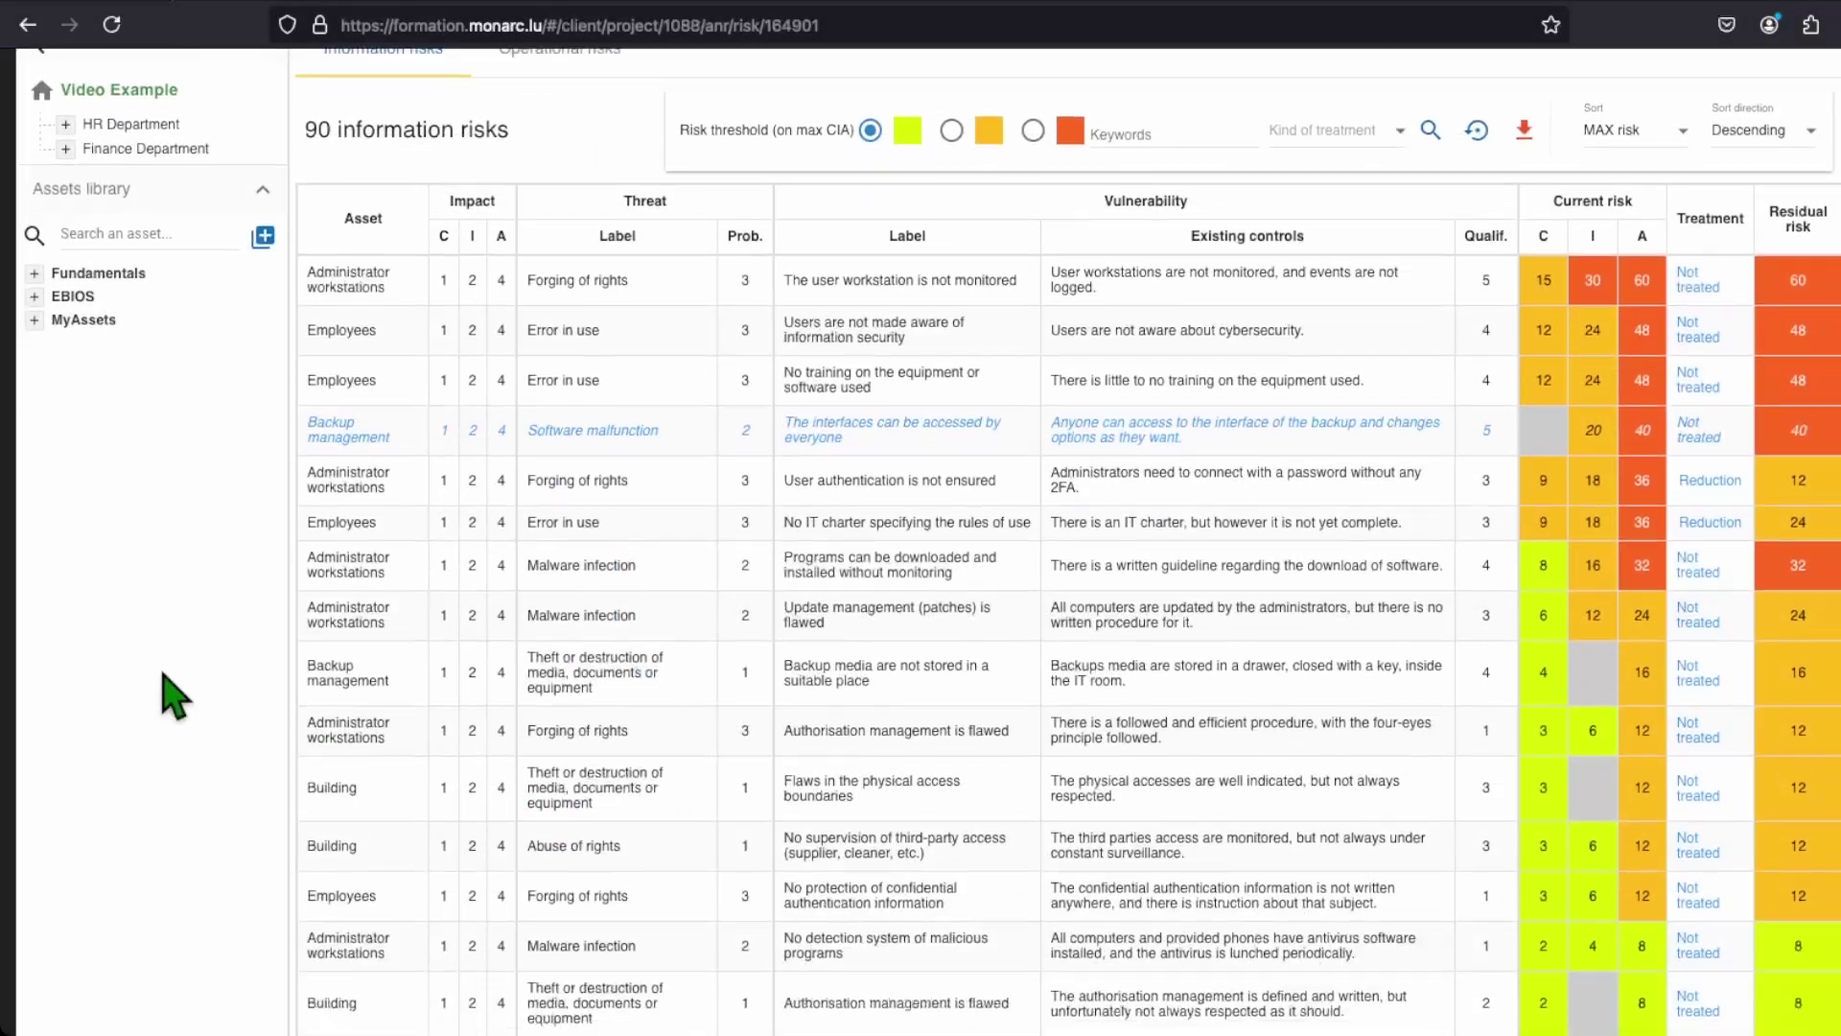
scroll(172, 697, down, 5)
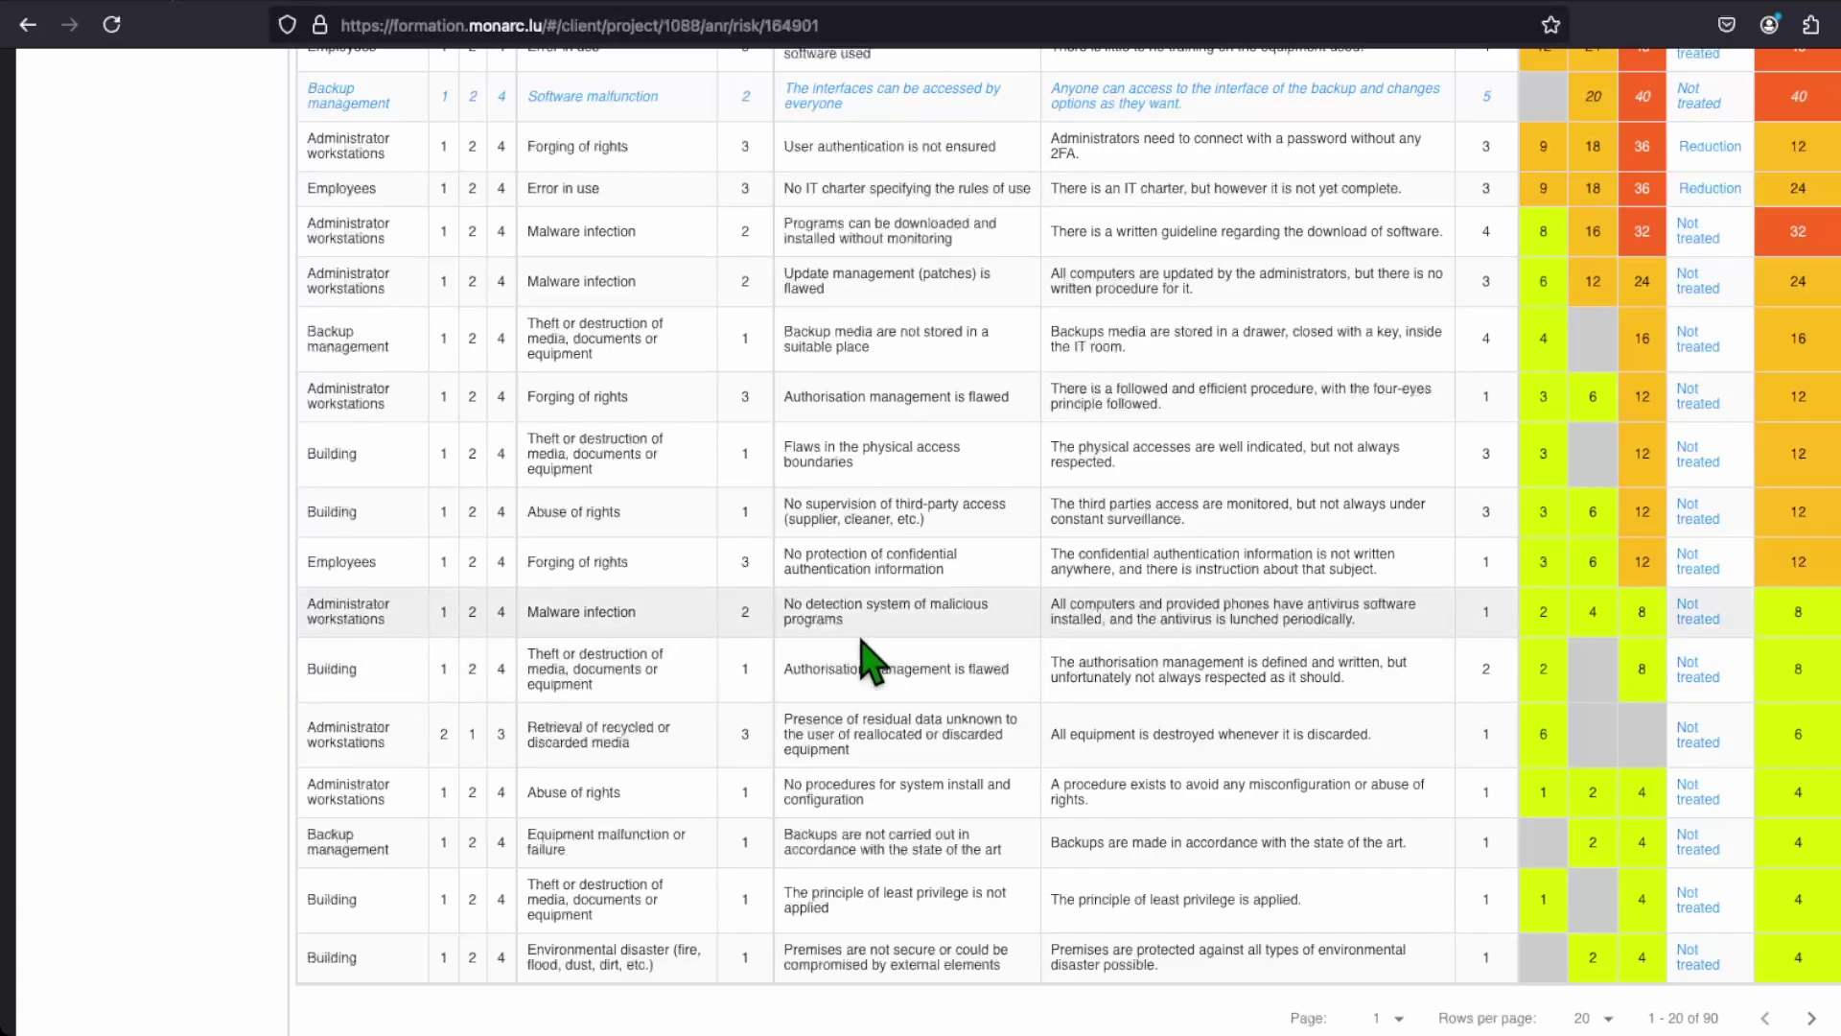
Step: After trying Denied and Shared, give the Administrator workstations malware risk an Accepted treatment, then return to the list
click(1697, 619)
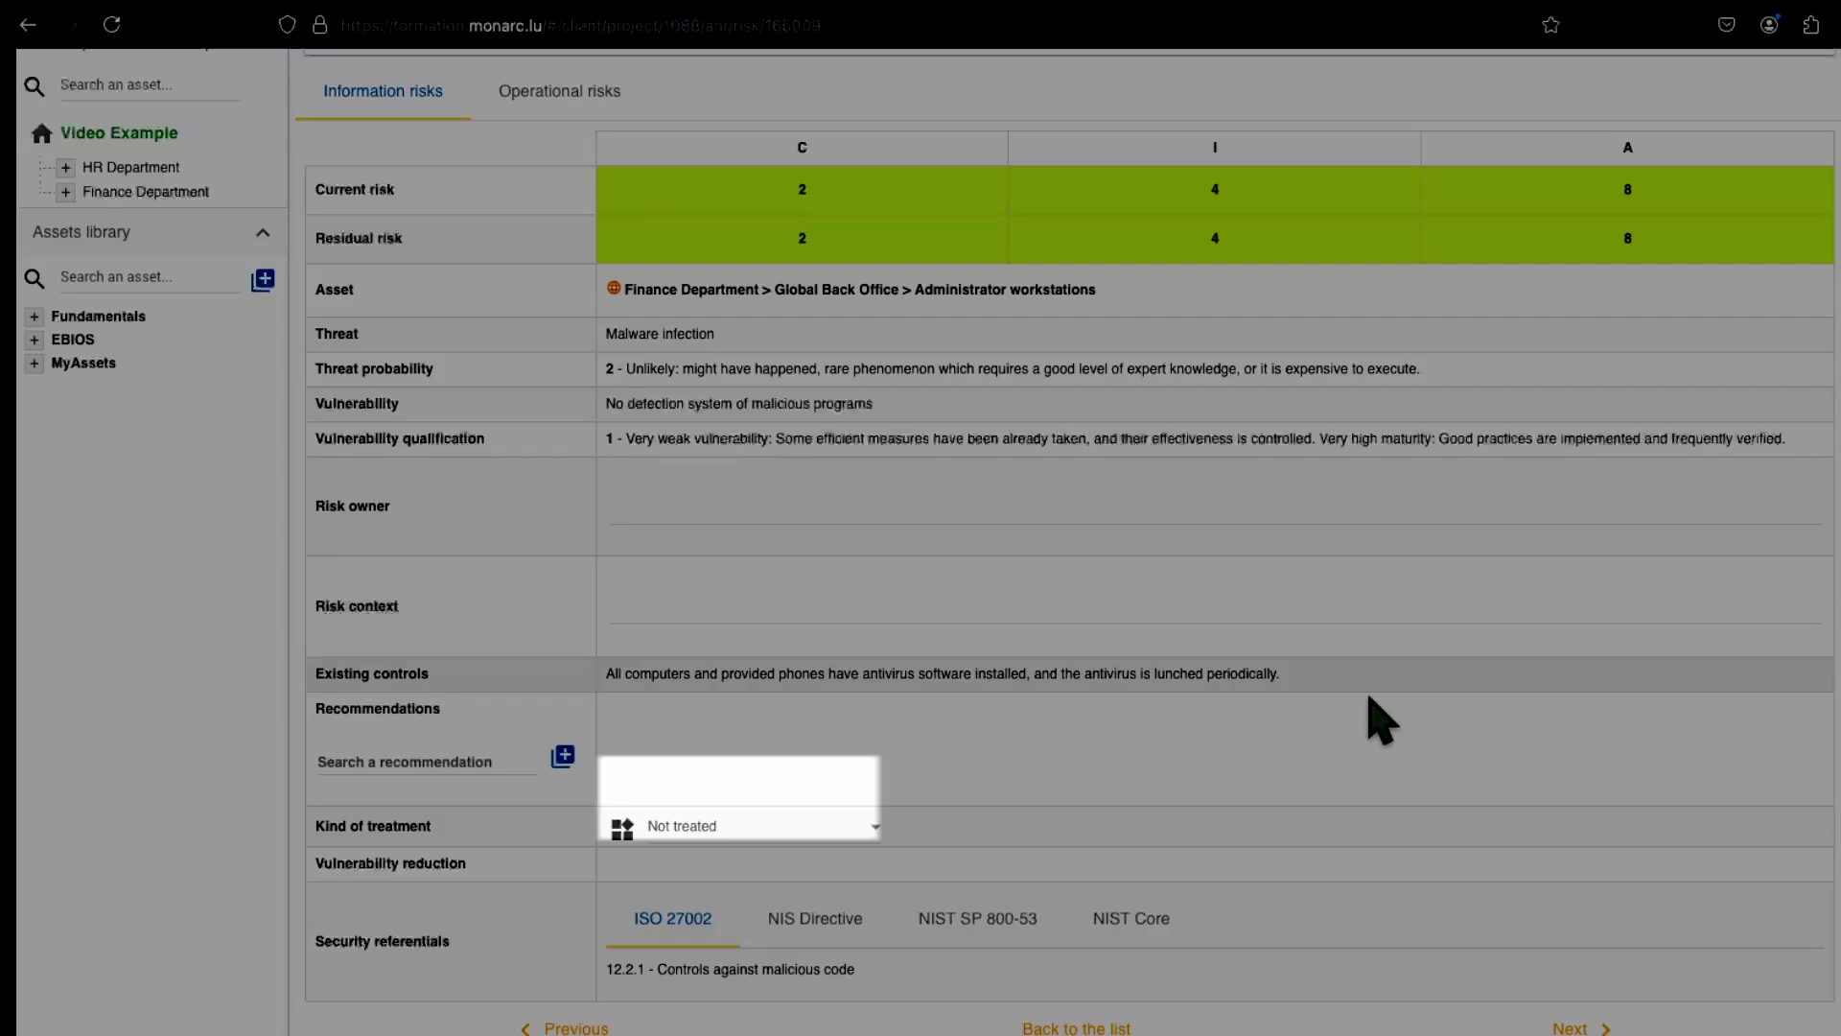
scroll(189, 761, down, 1)
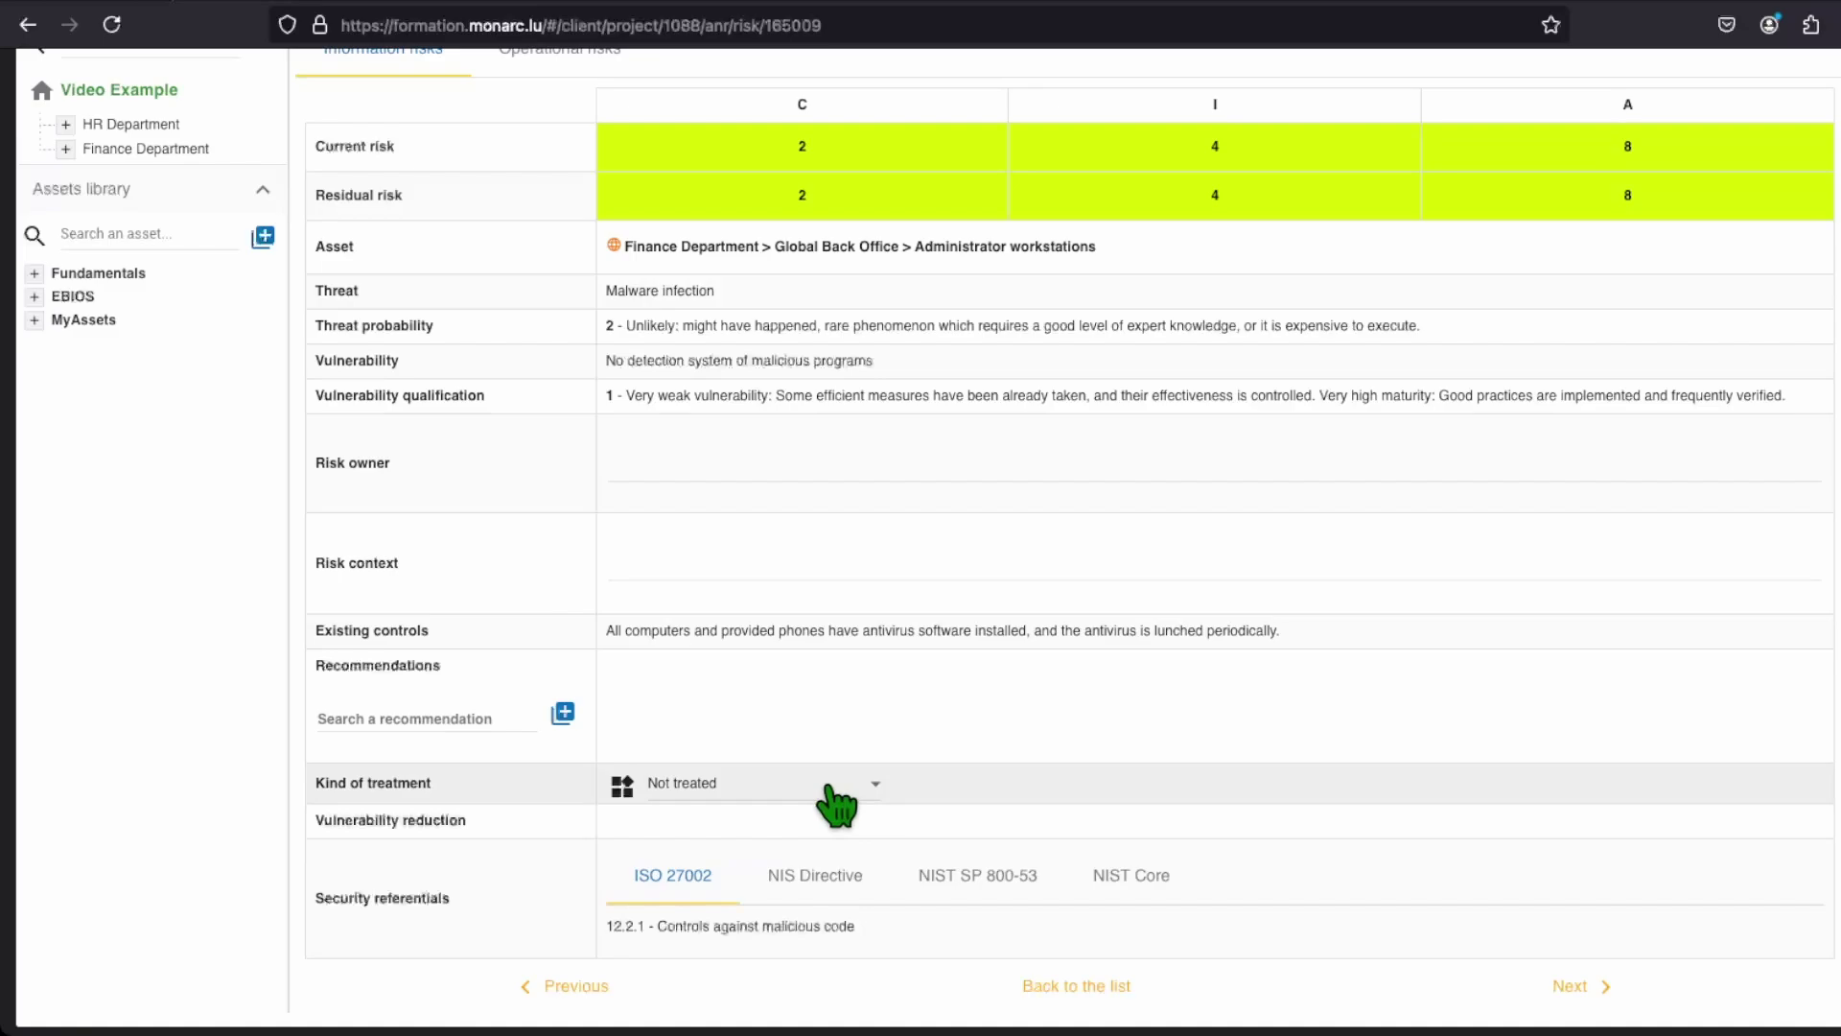
click(827, 787)
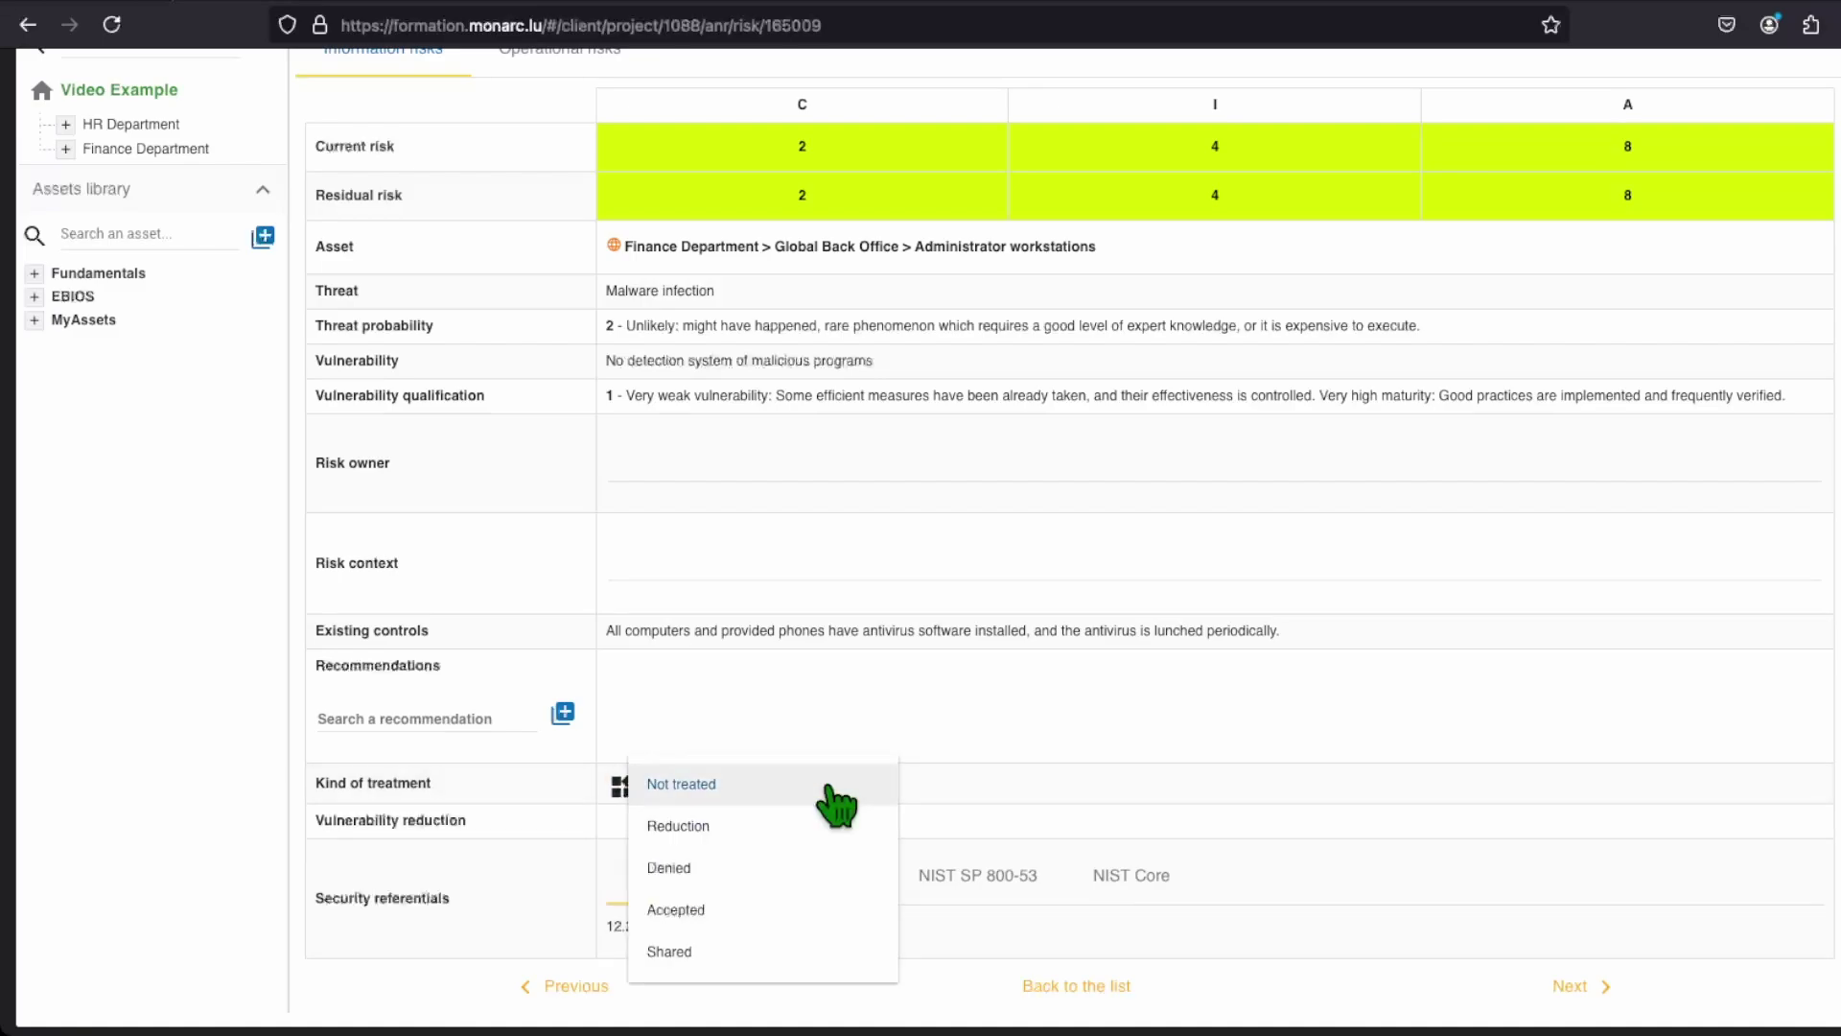
click(823, 911)
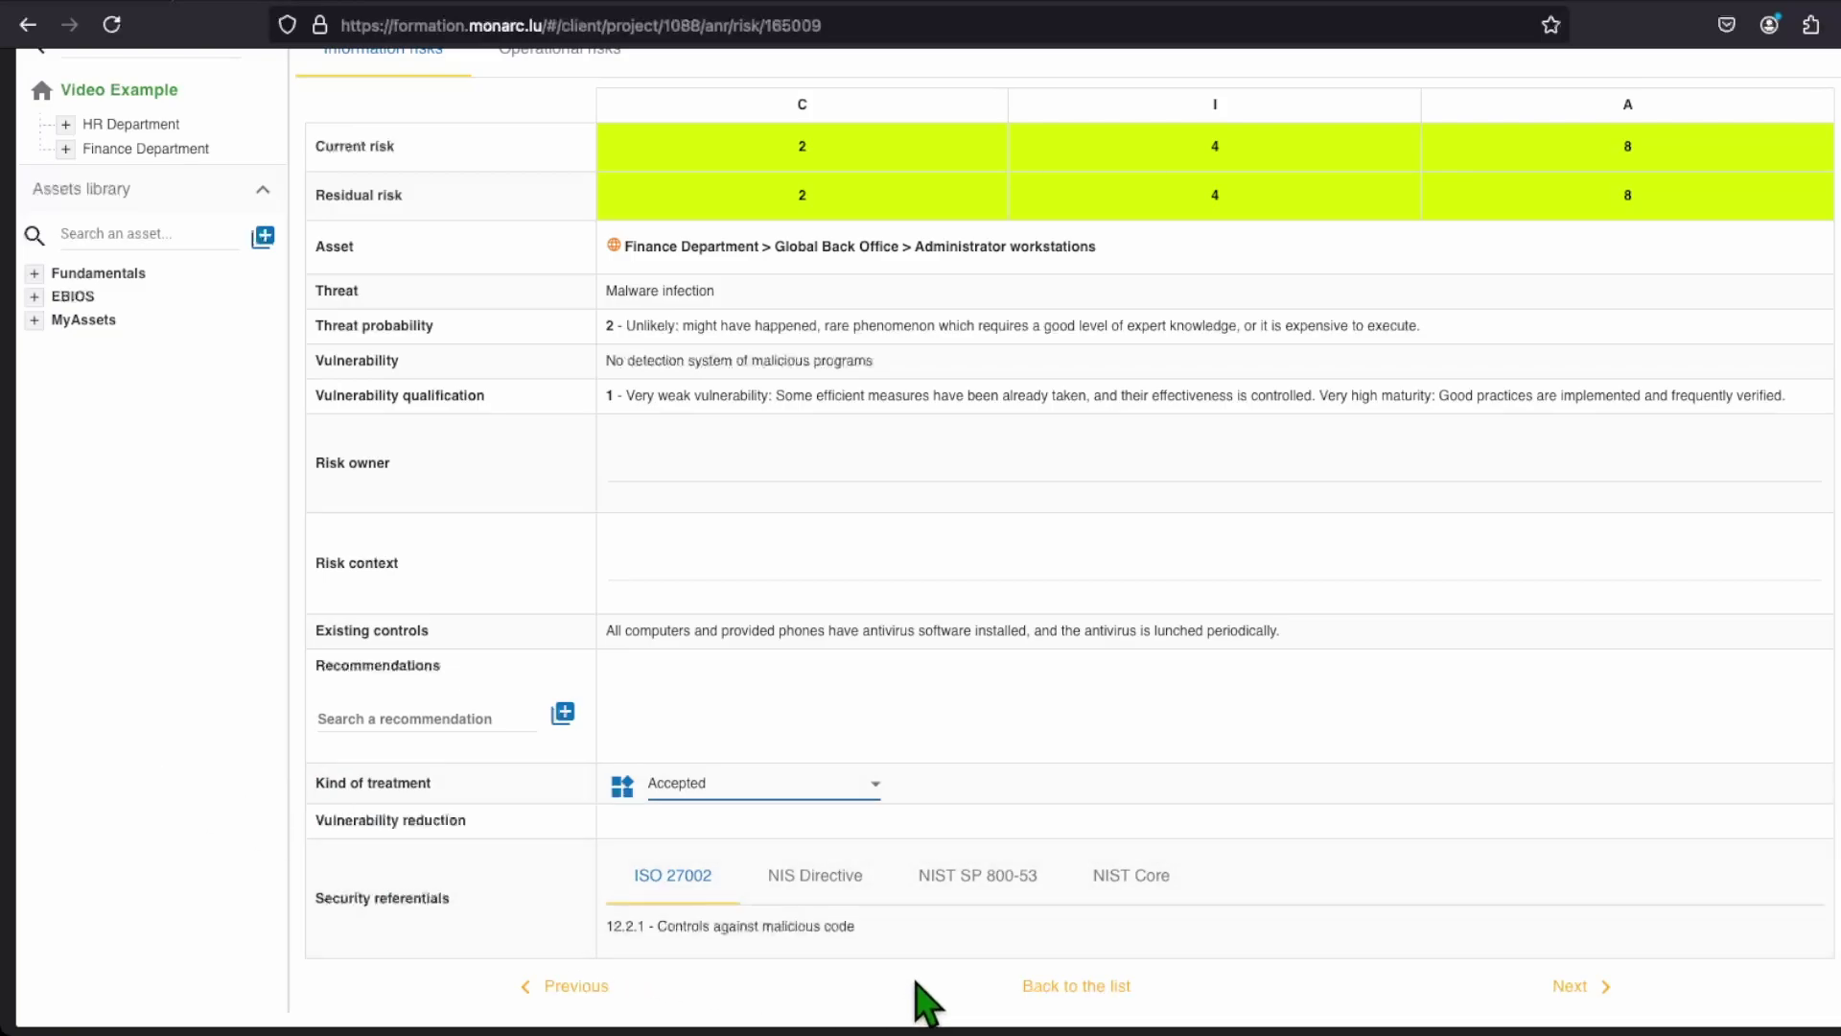
click(861, 786)
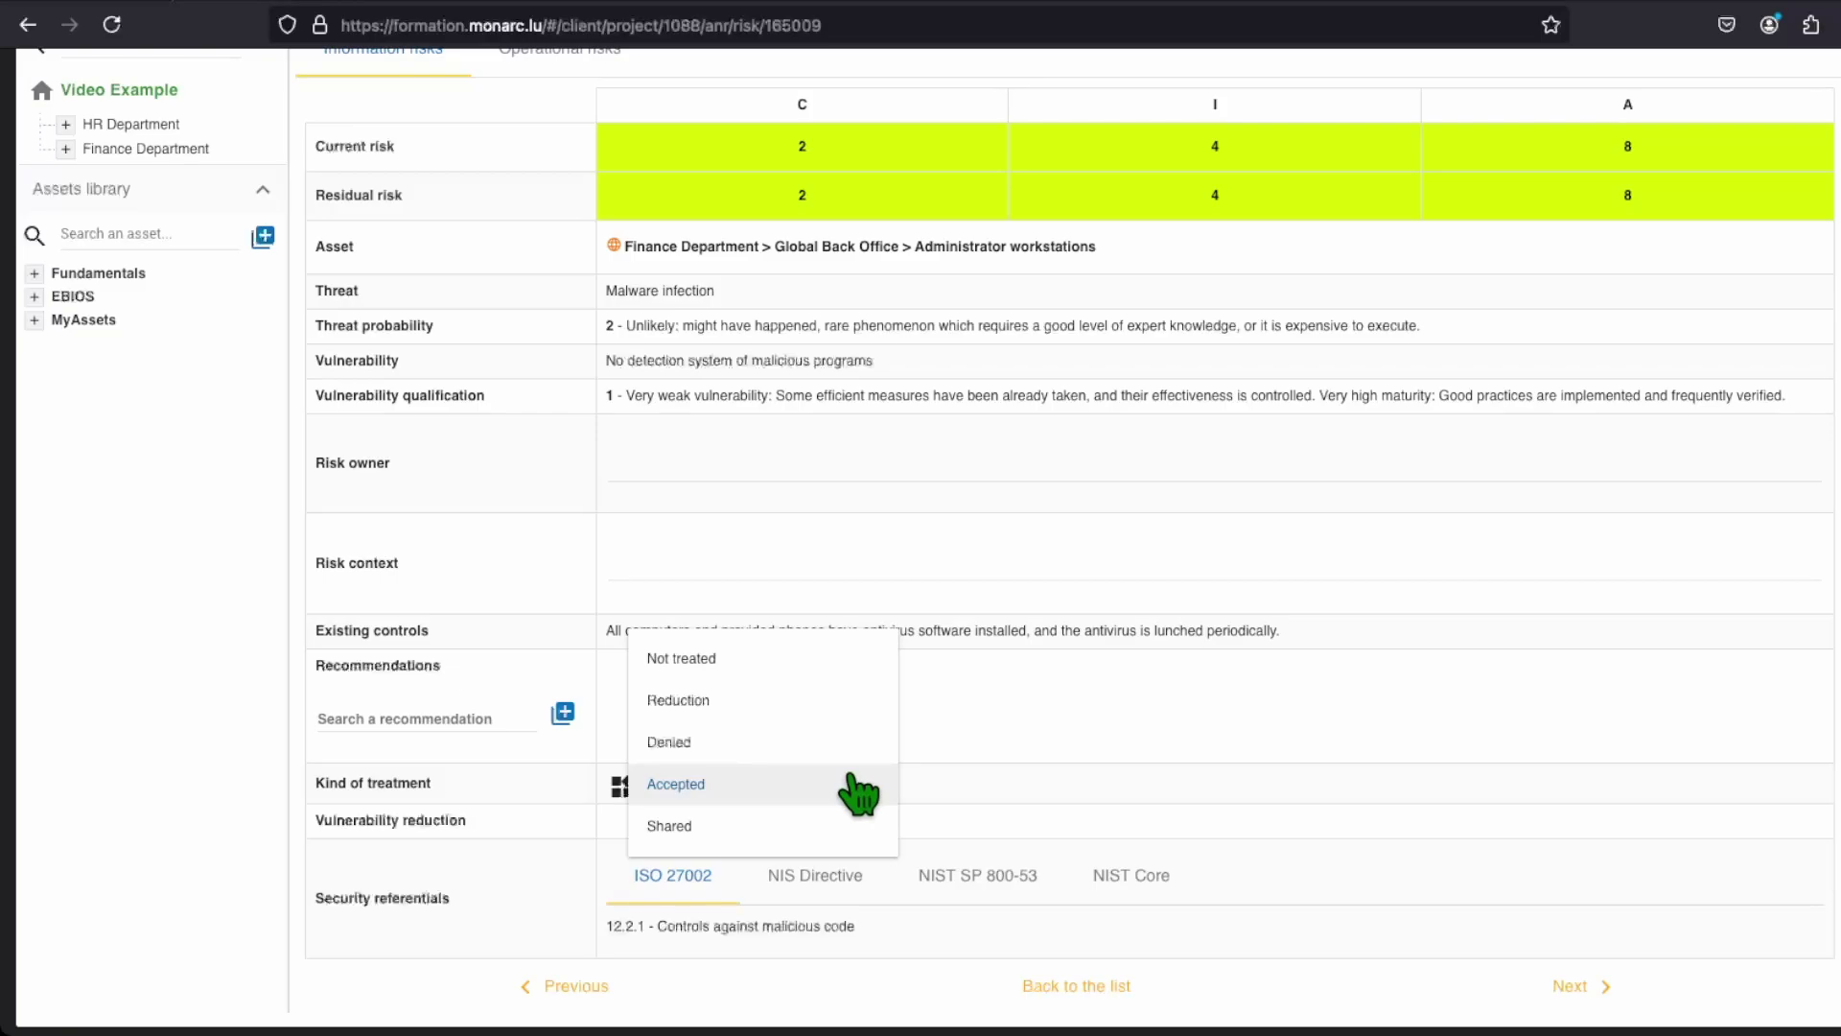
click(825, 744)
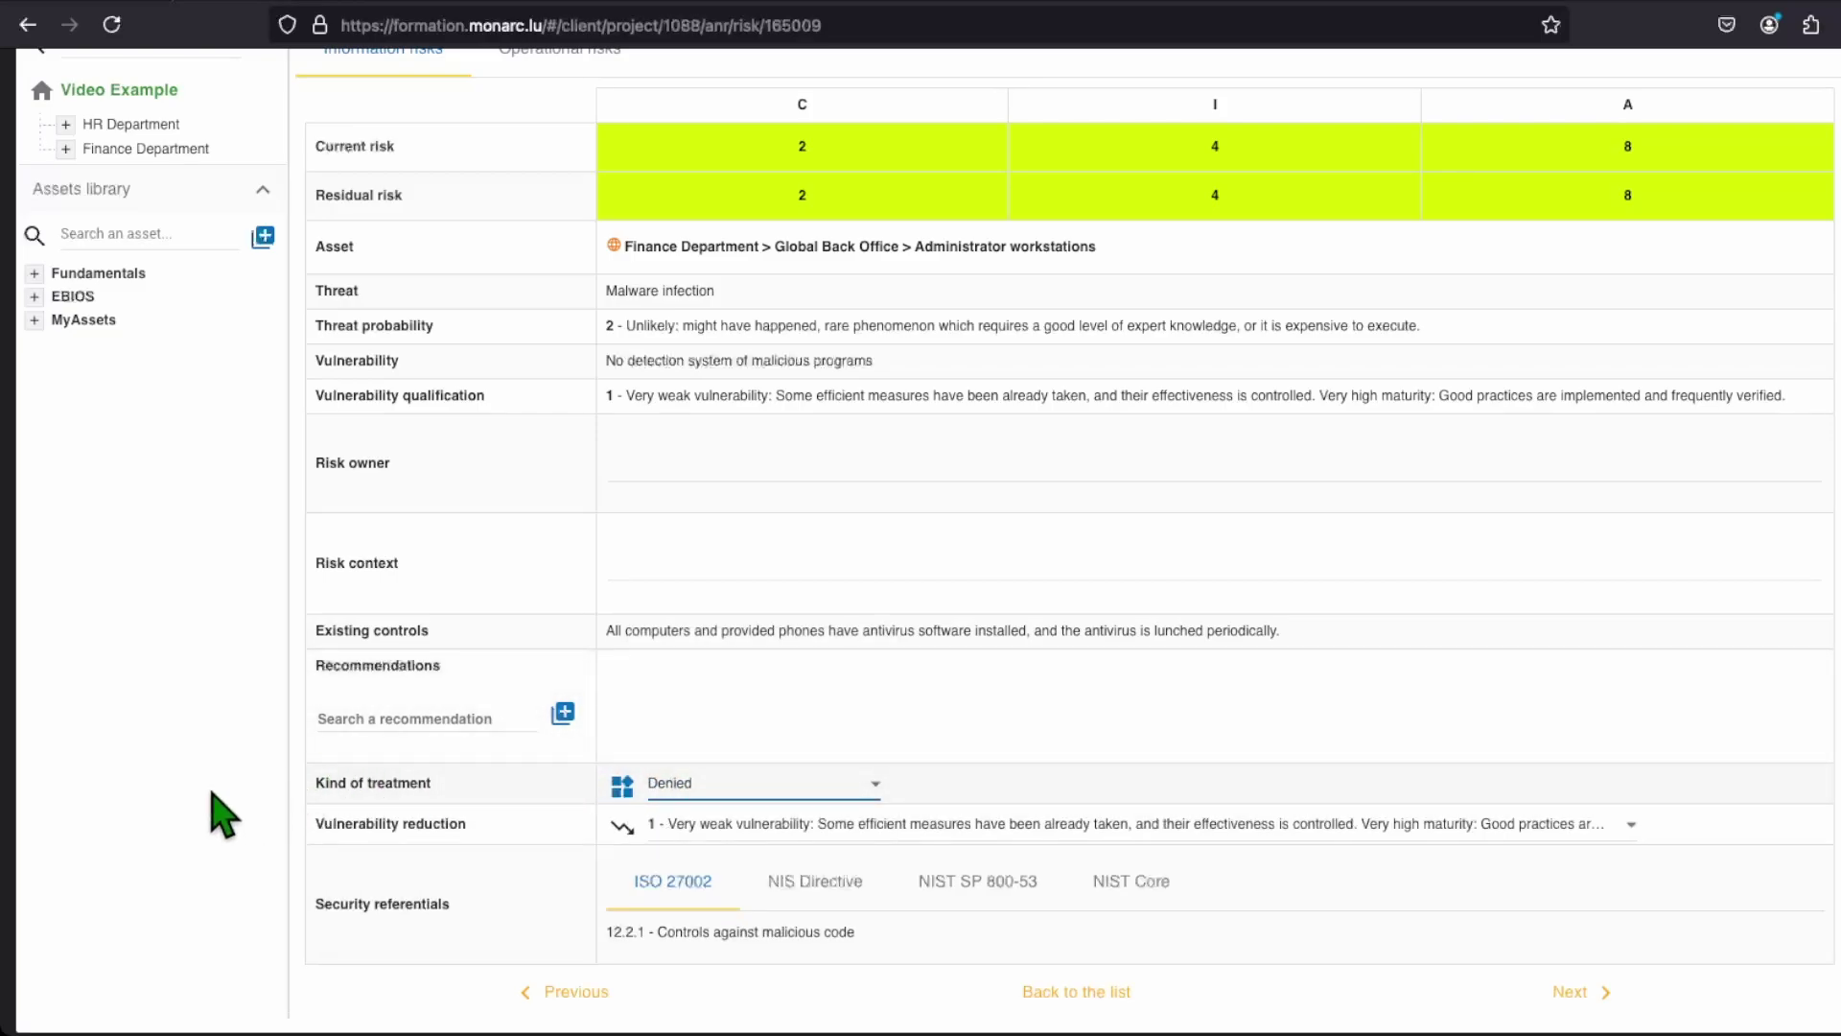
click(762, 792)
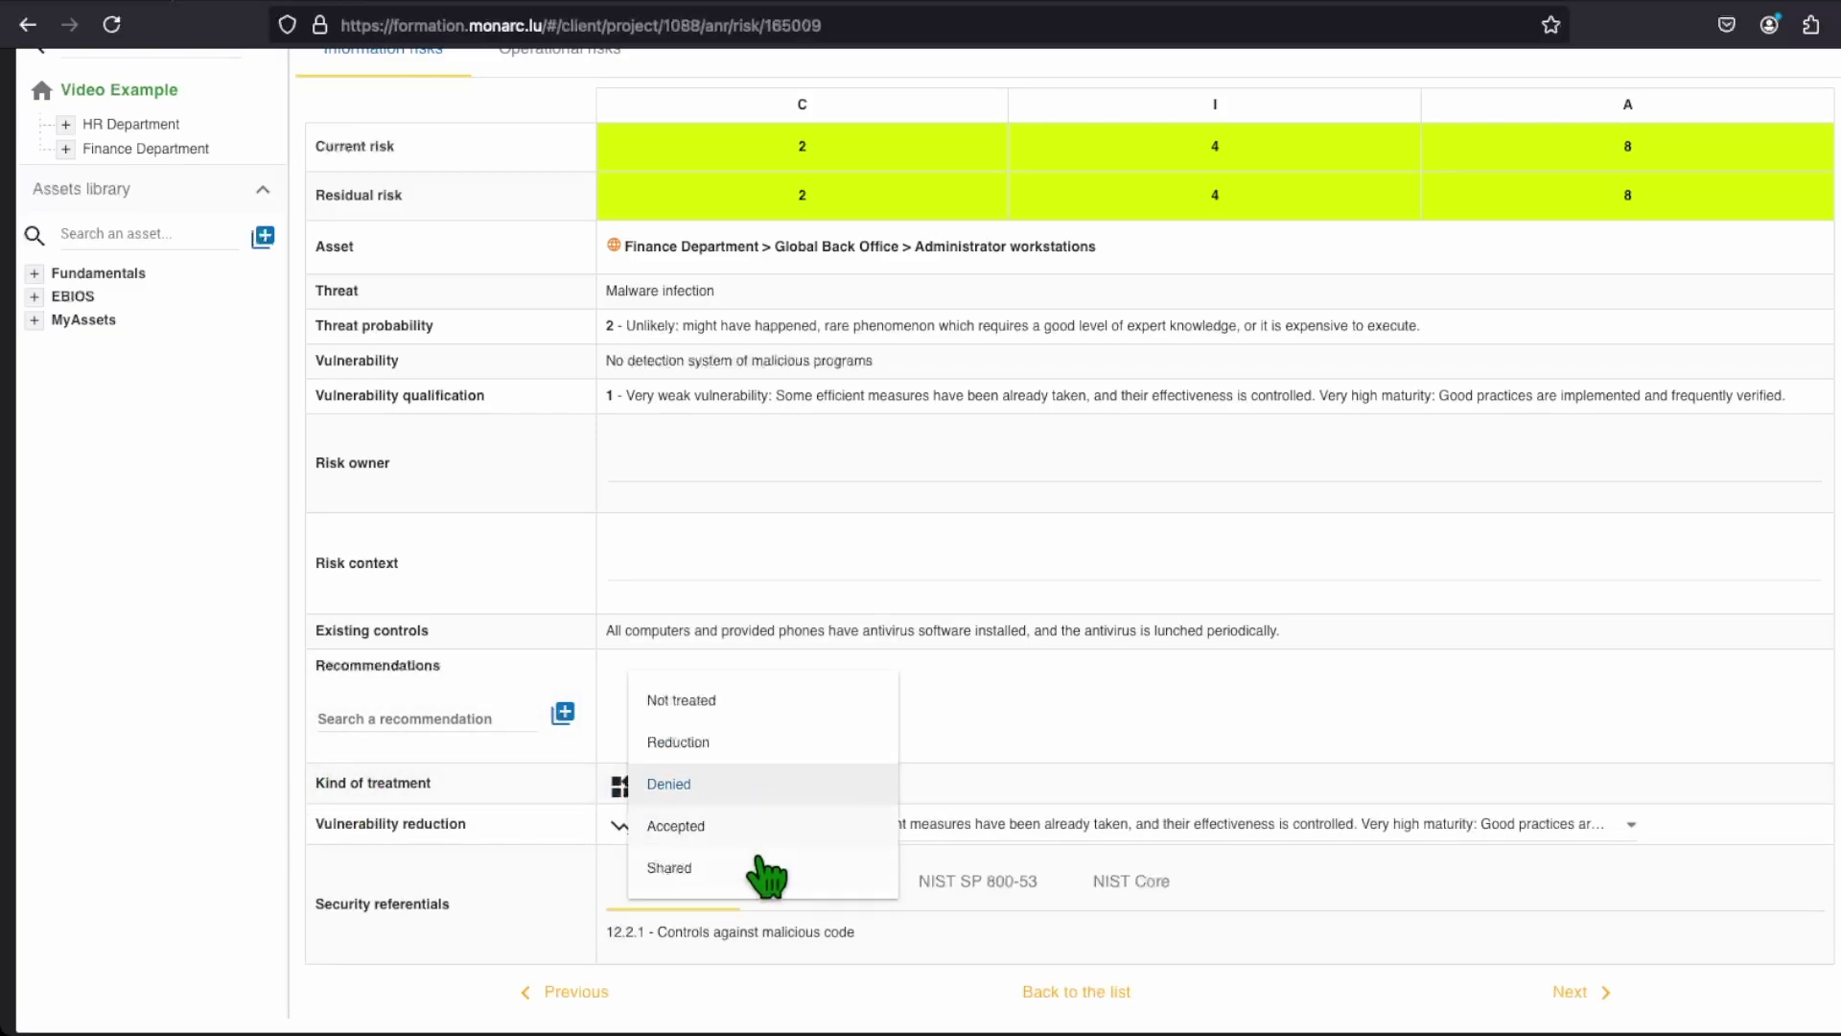
click(767, 871)
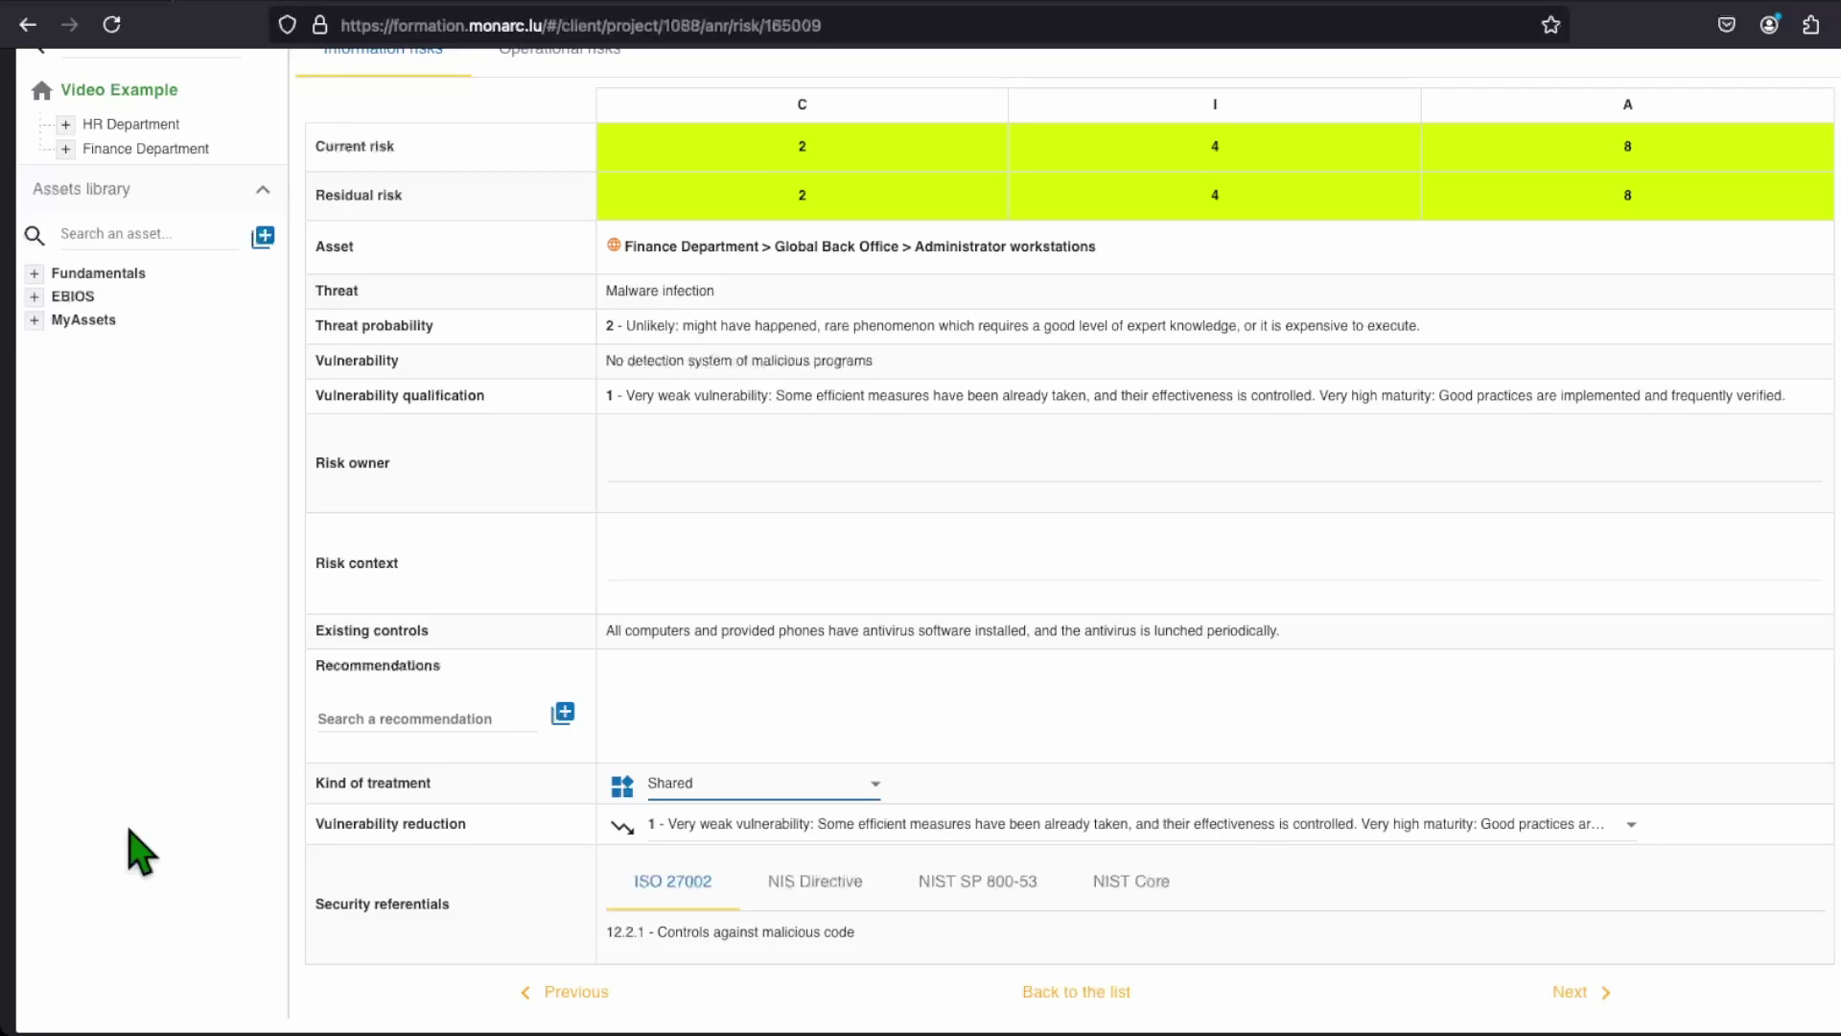
click(782, 789)
click(681, 741)
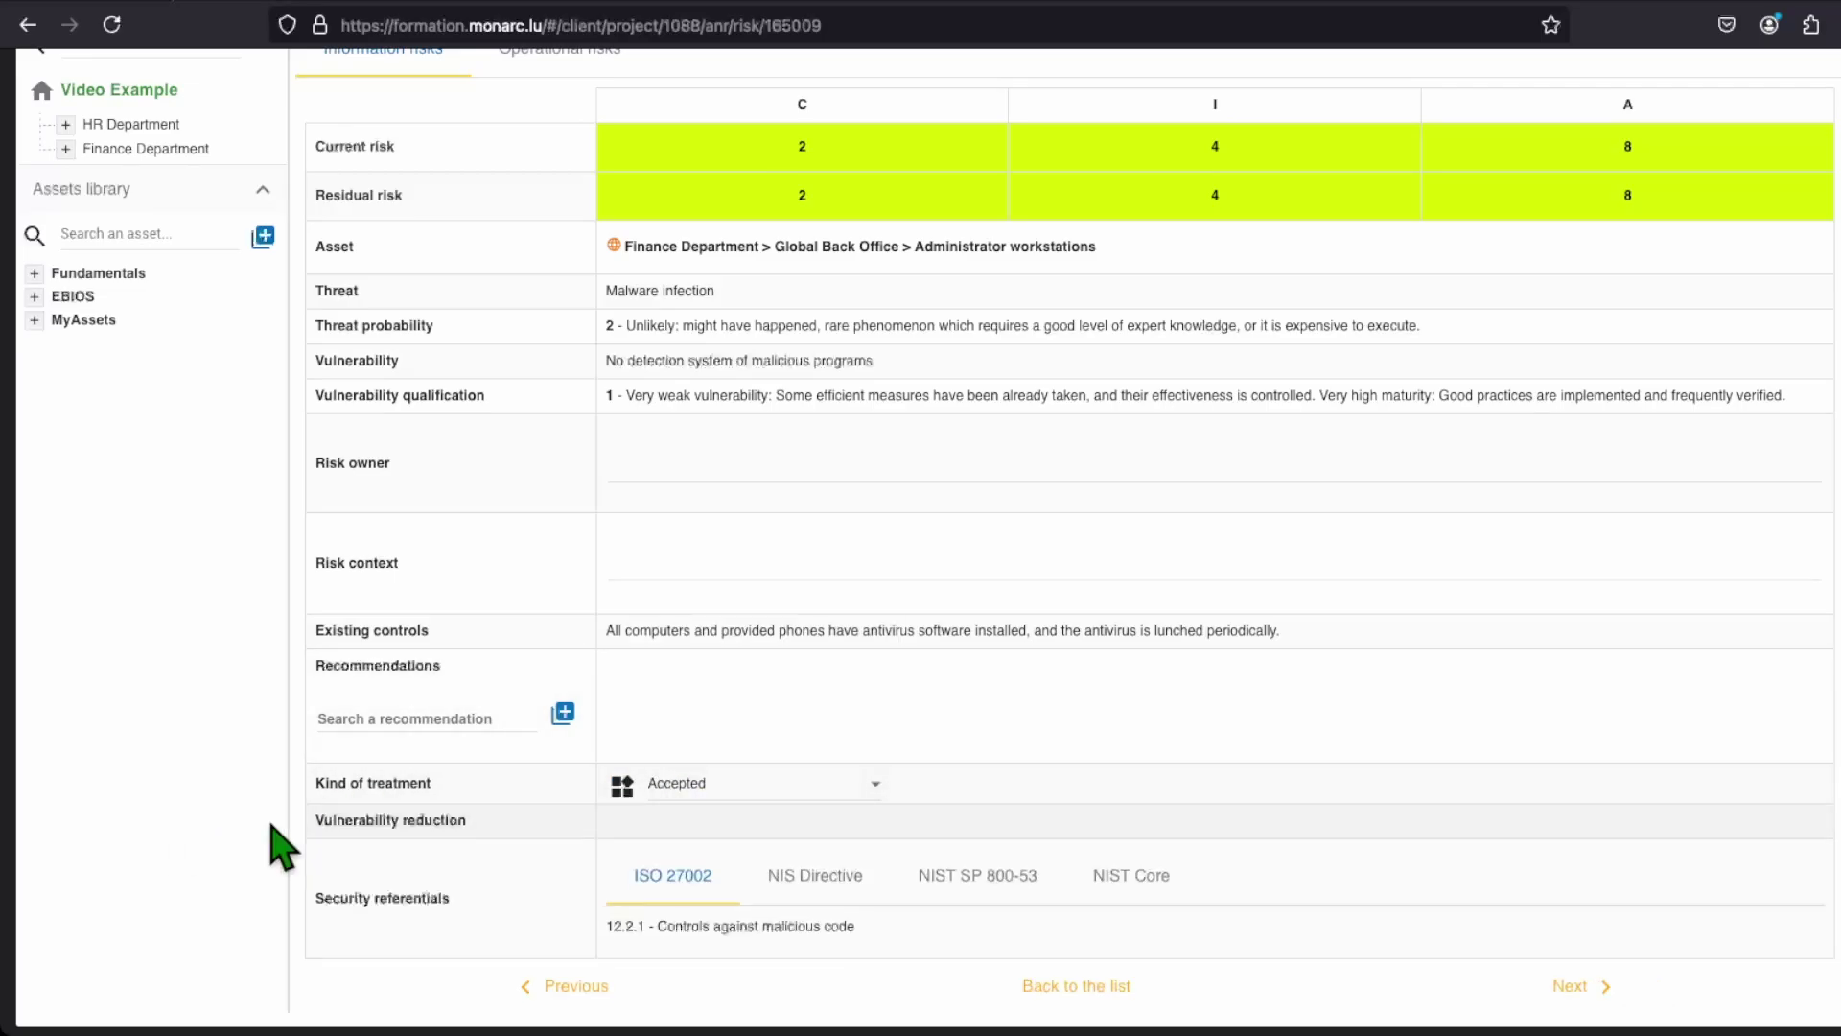
click(1036, 986)
Step: Go to the Video Example analysis's Knowledge base through the top-right navigation menu
scroll(134, 839, down, 3)
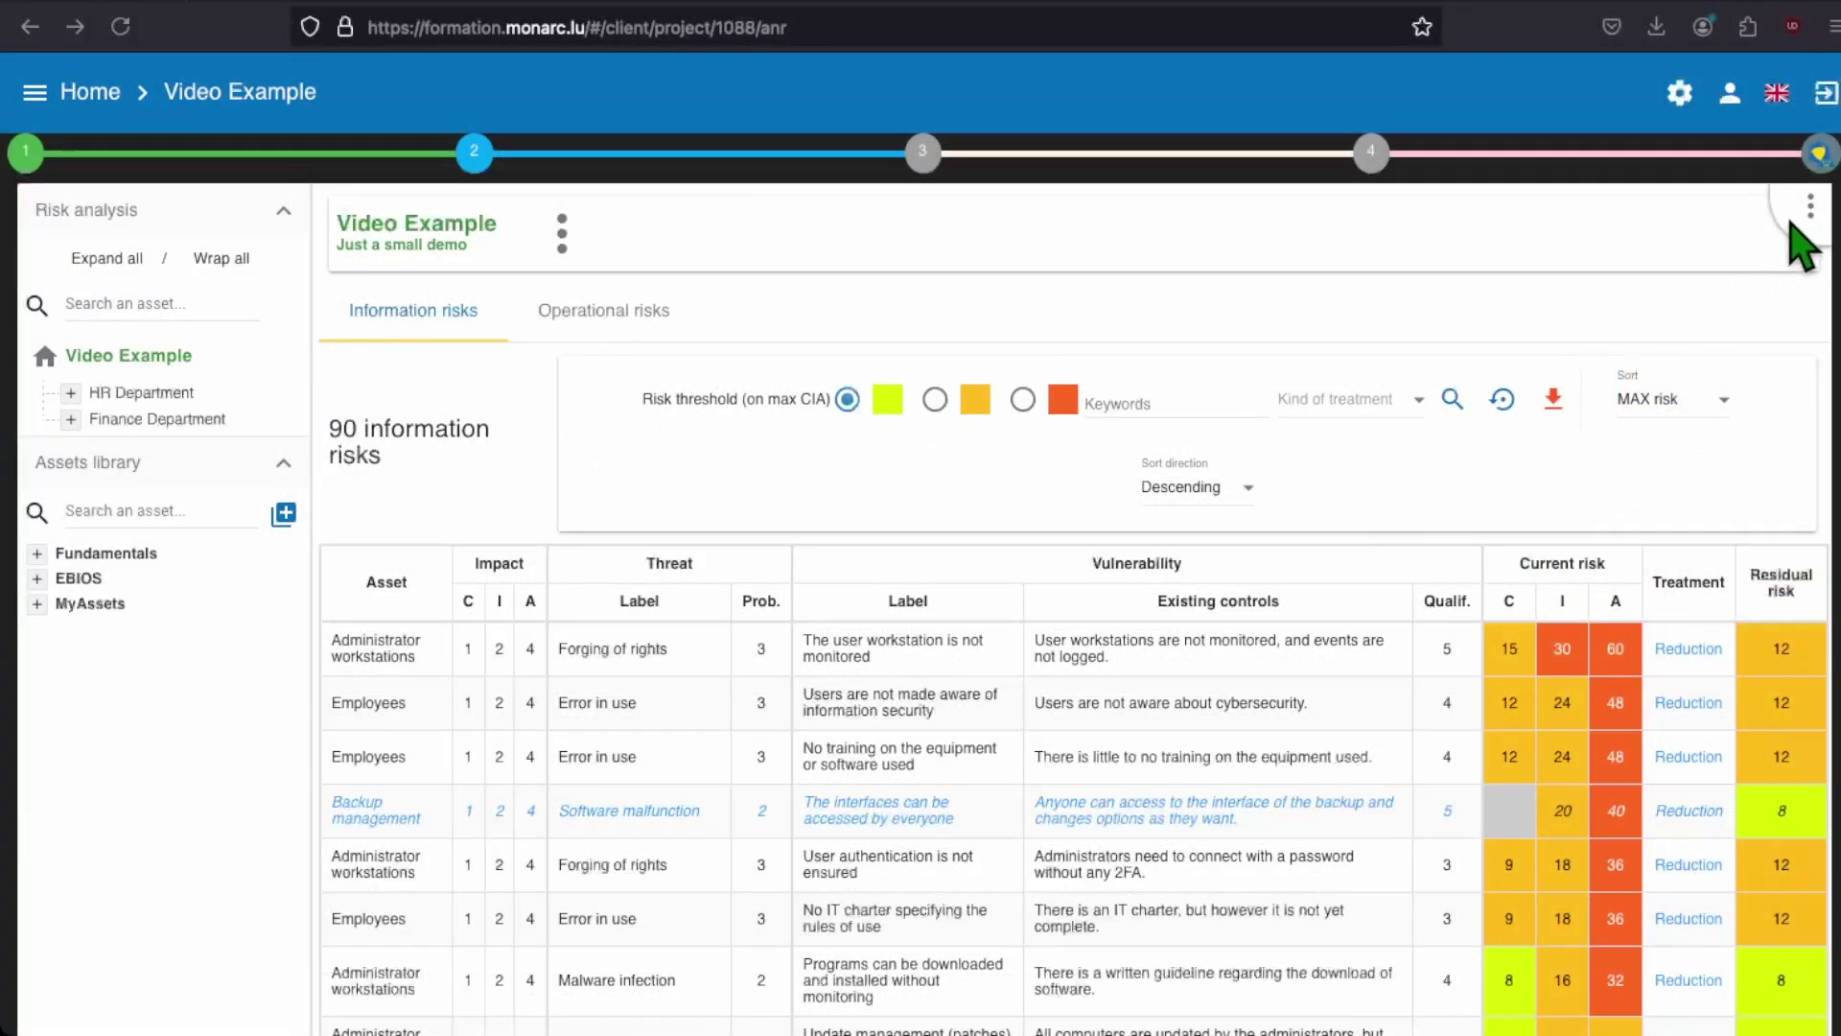
click(1808, 211)
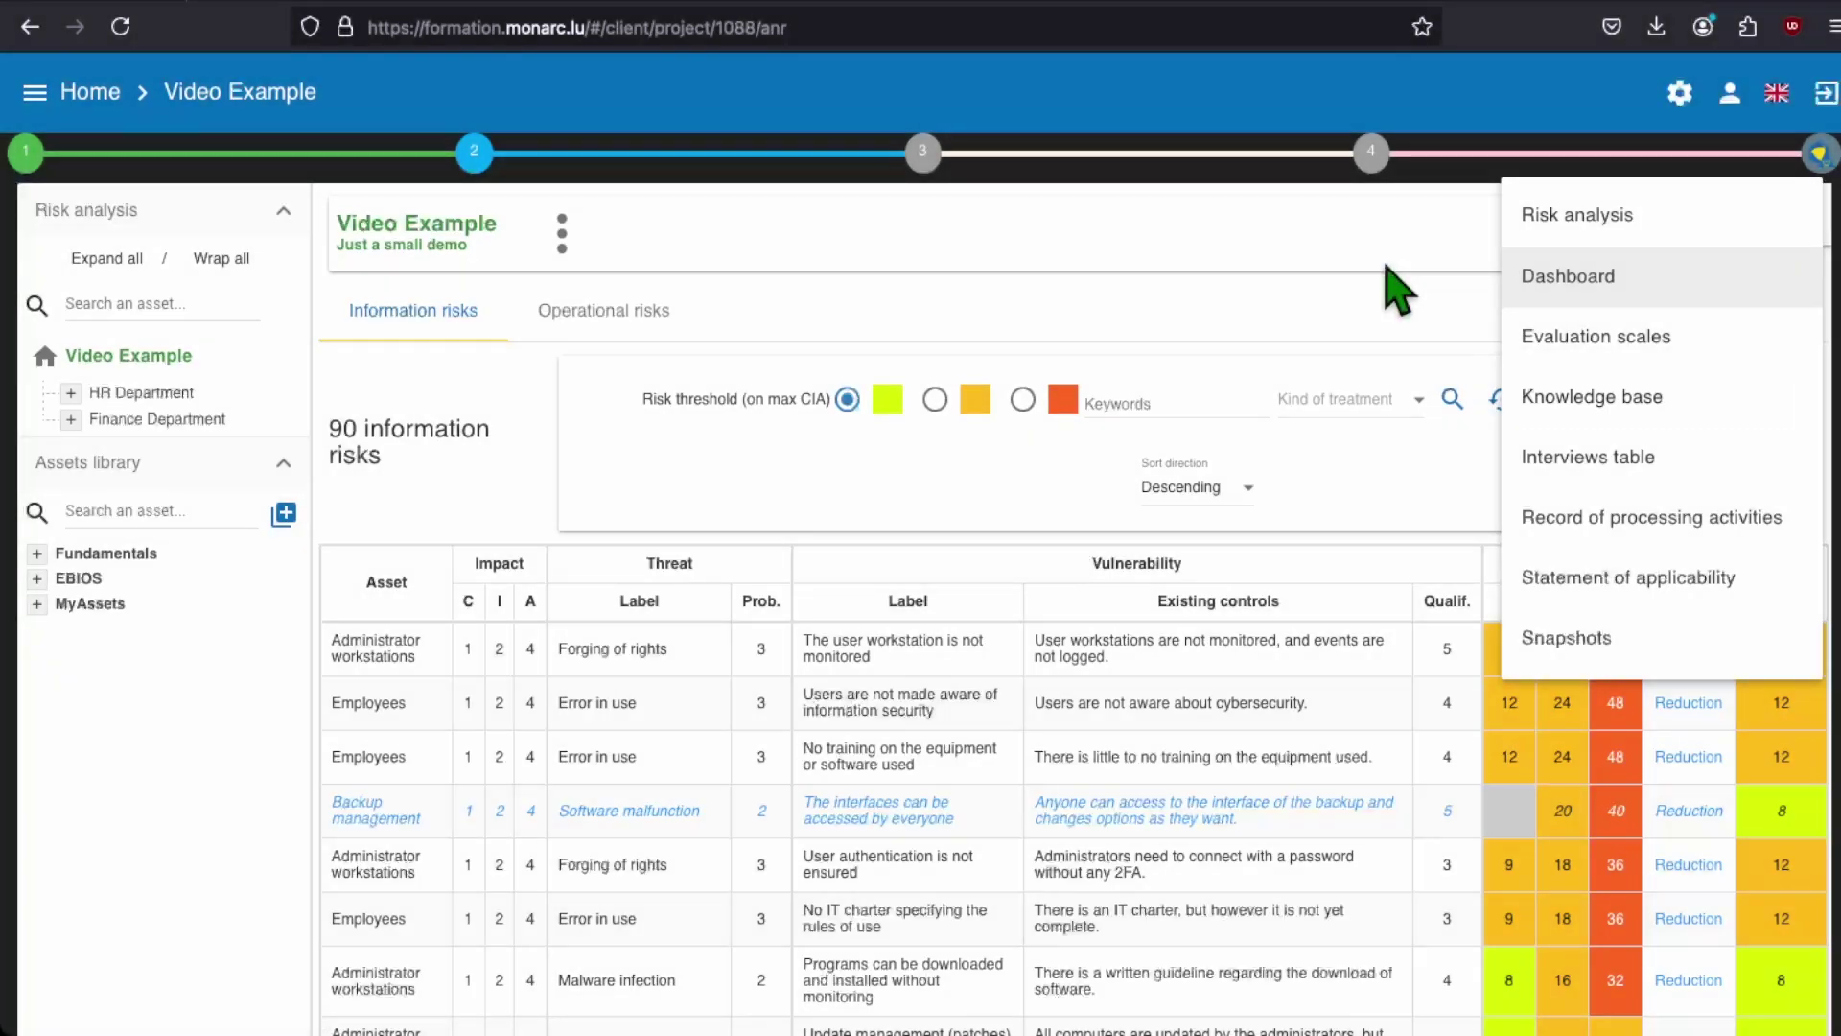
click(1729, 428)
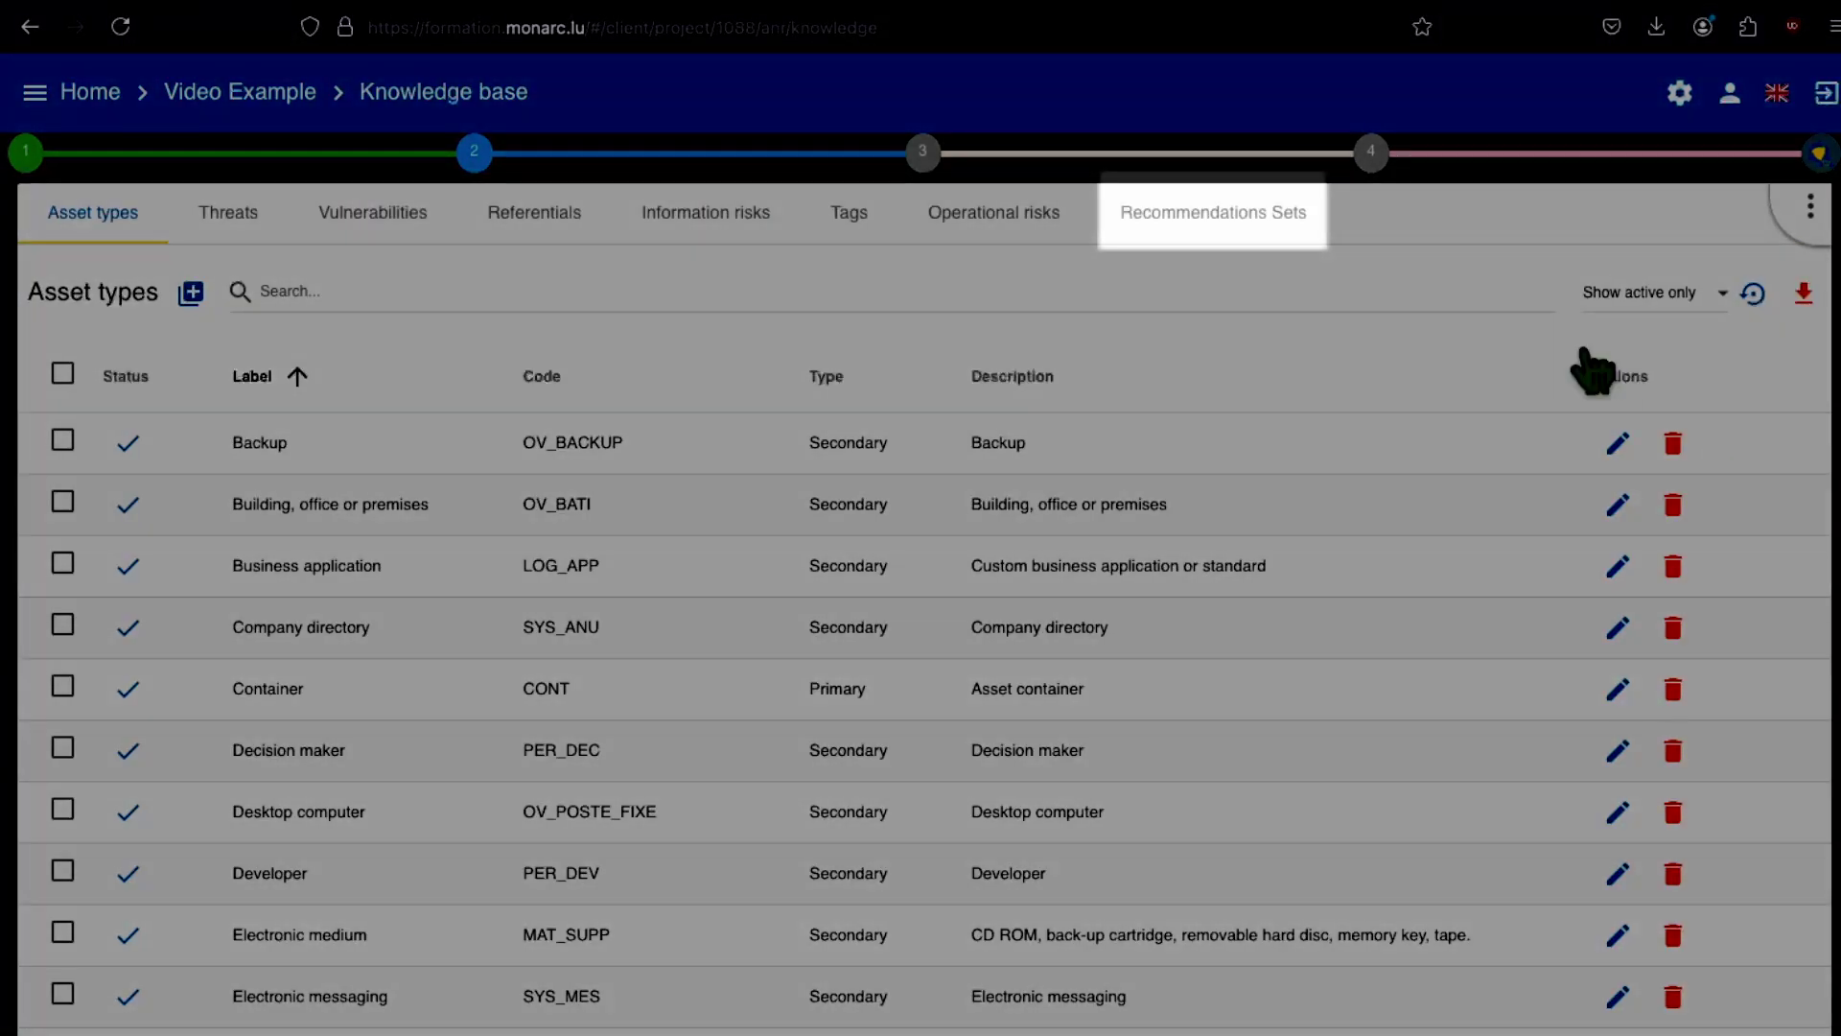
Step: Import the ANSSI - Guideline for a healthy information system set from MOSP's Various contributors
click(1270, 235)
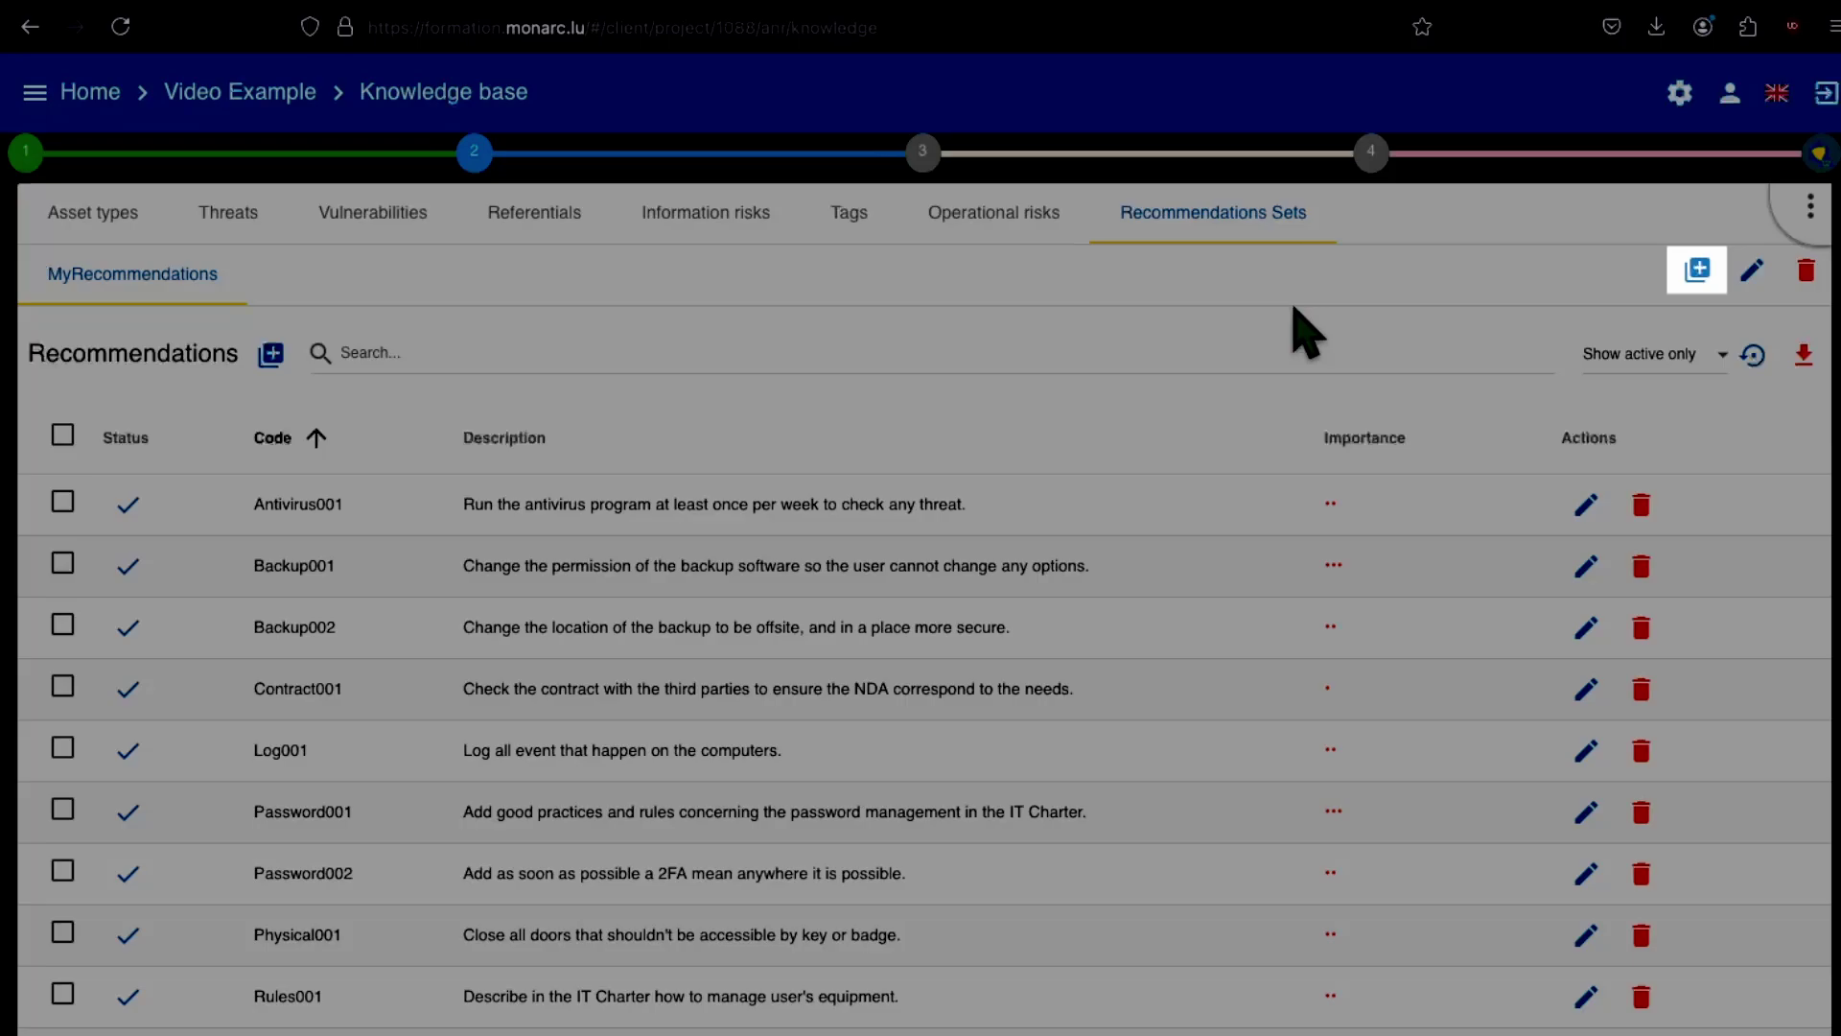
click(1695, 272)
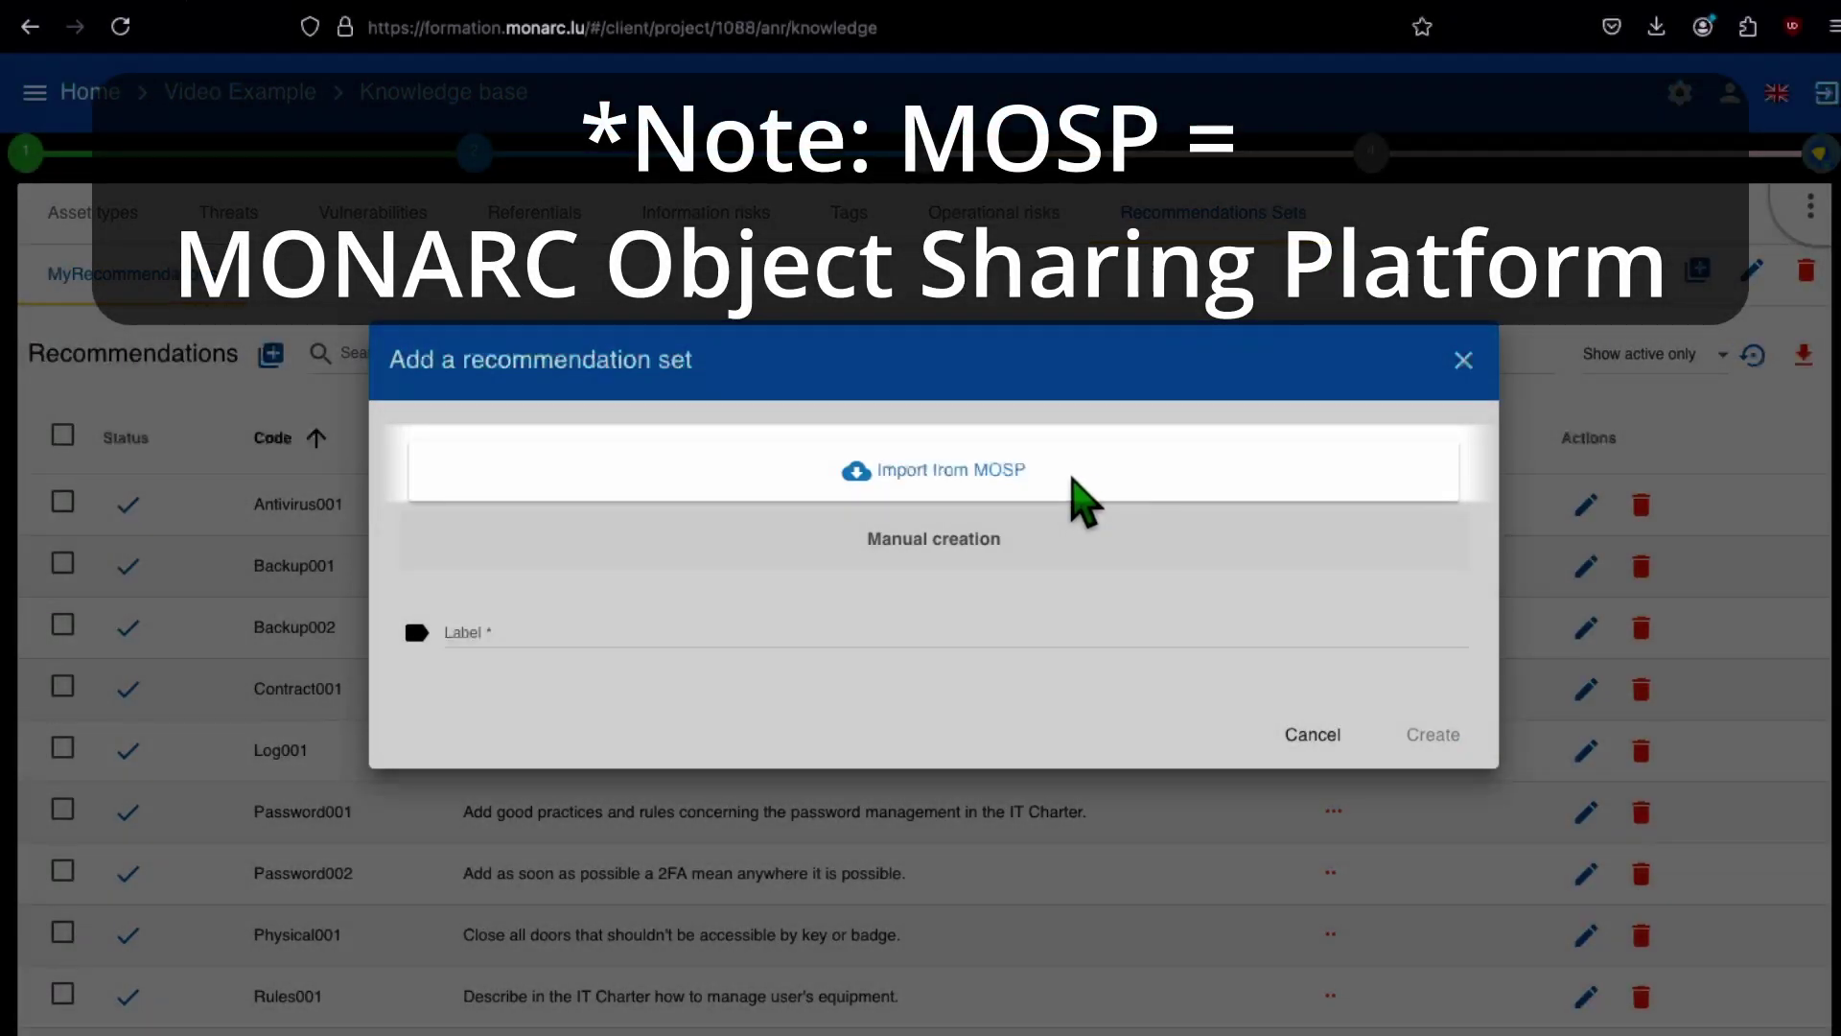
click(1050, 488)
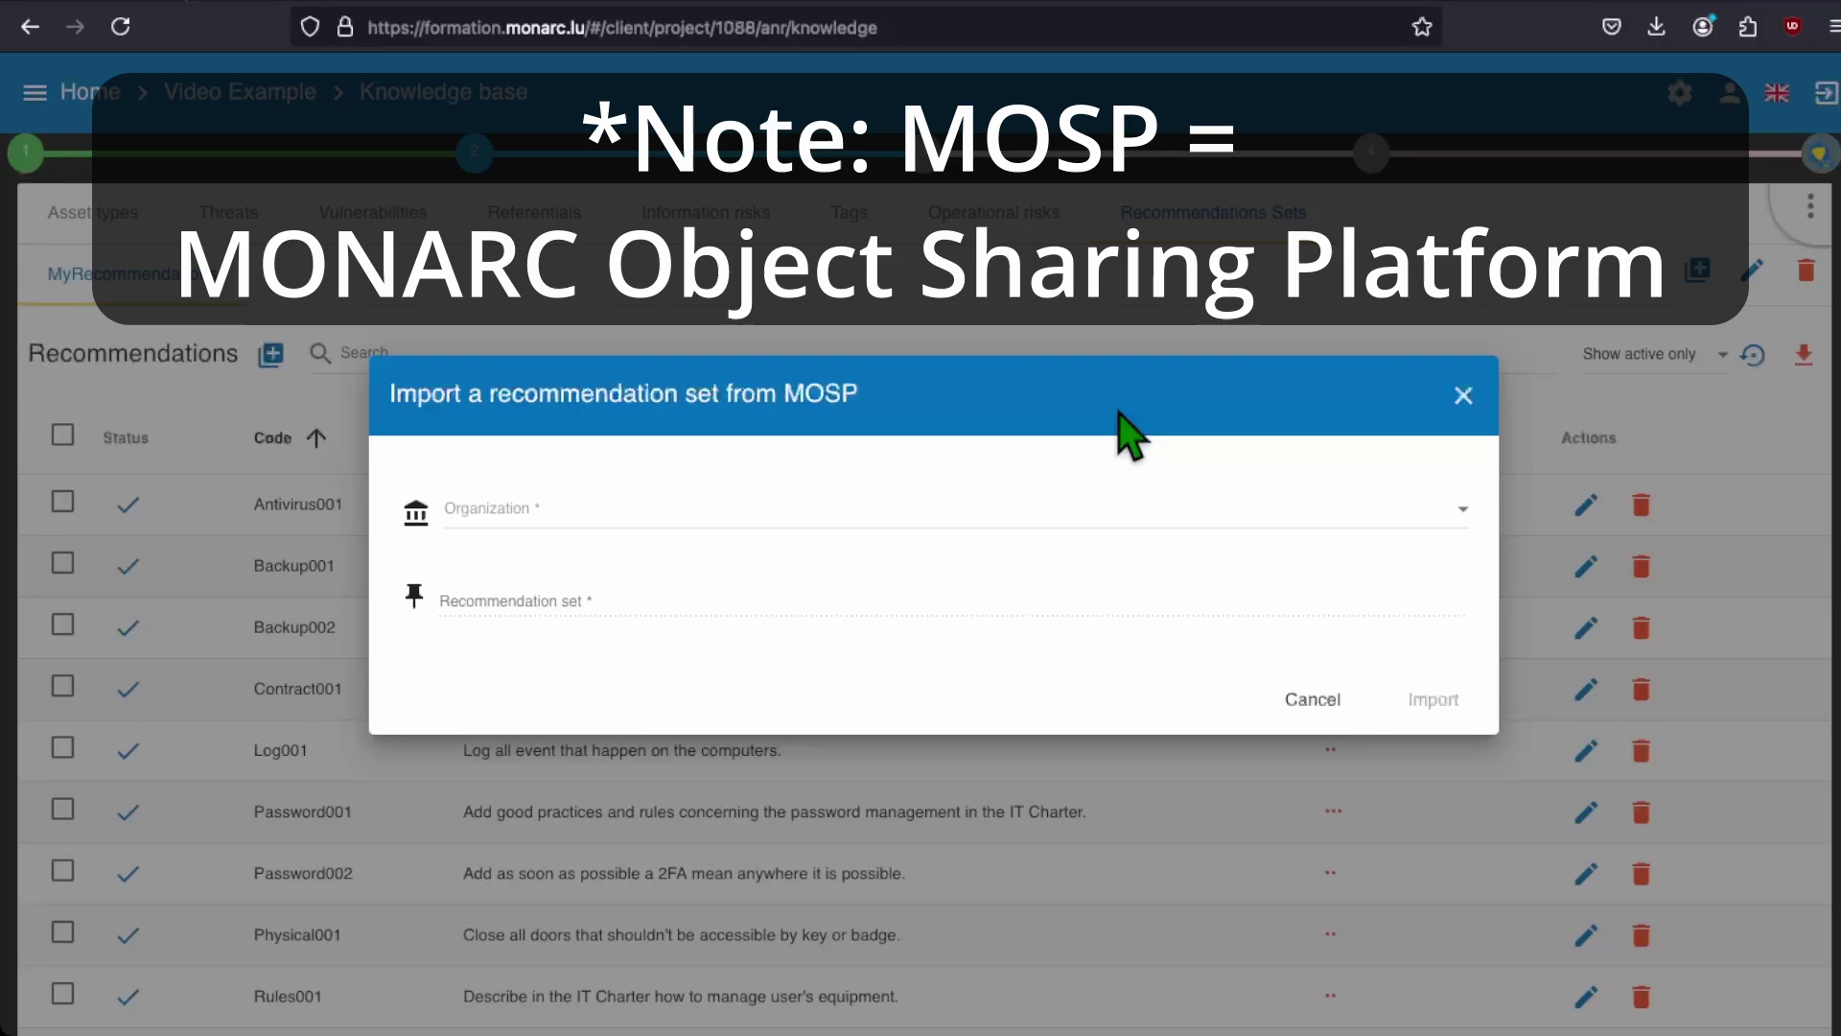
click(1464, 513)
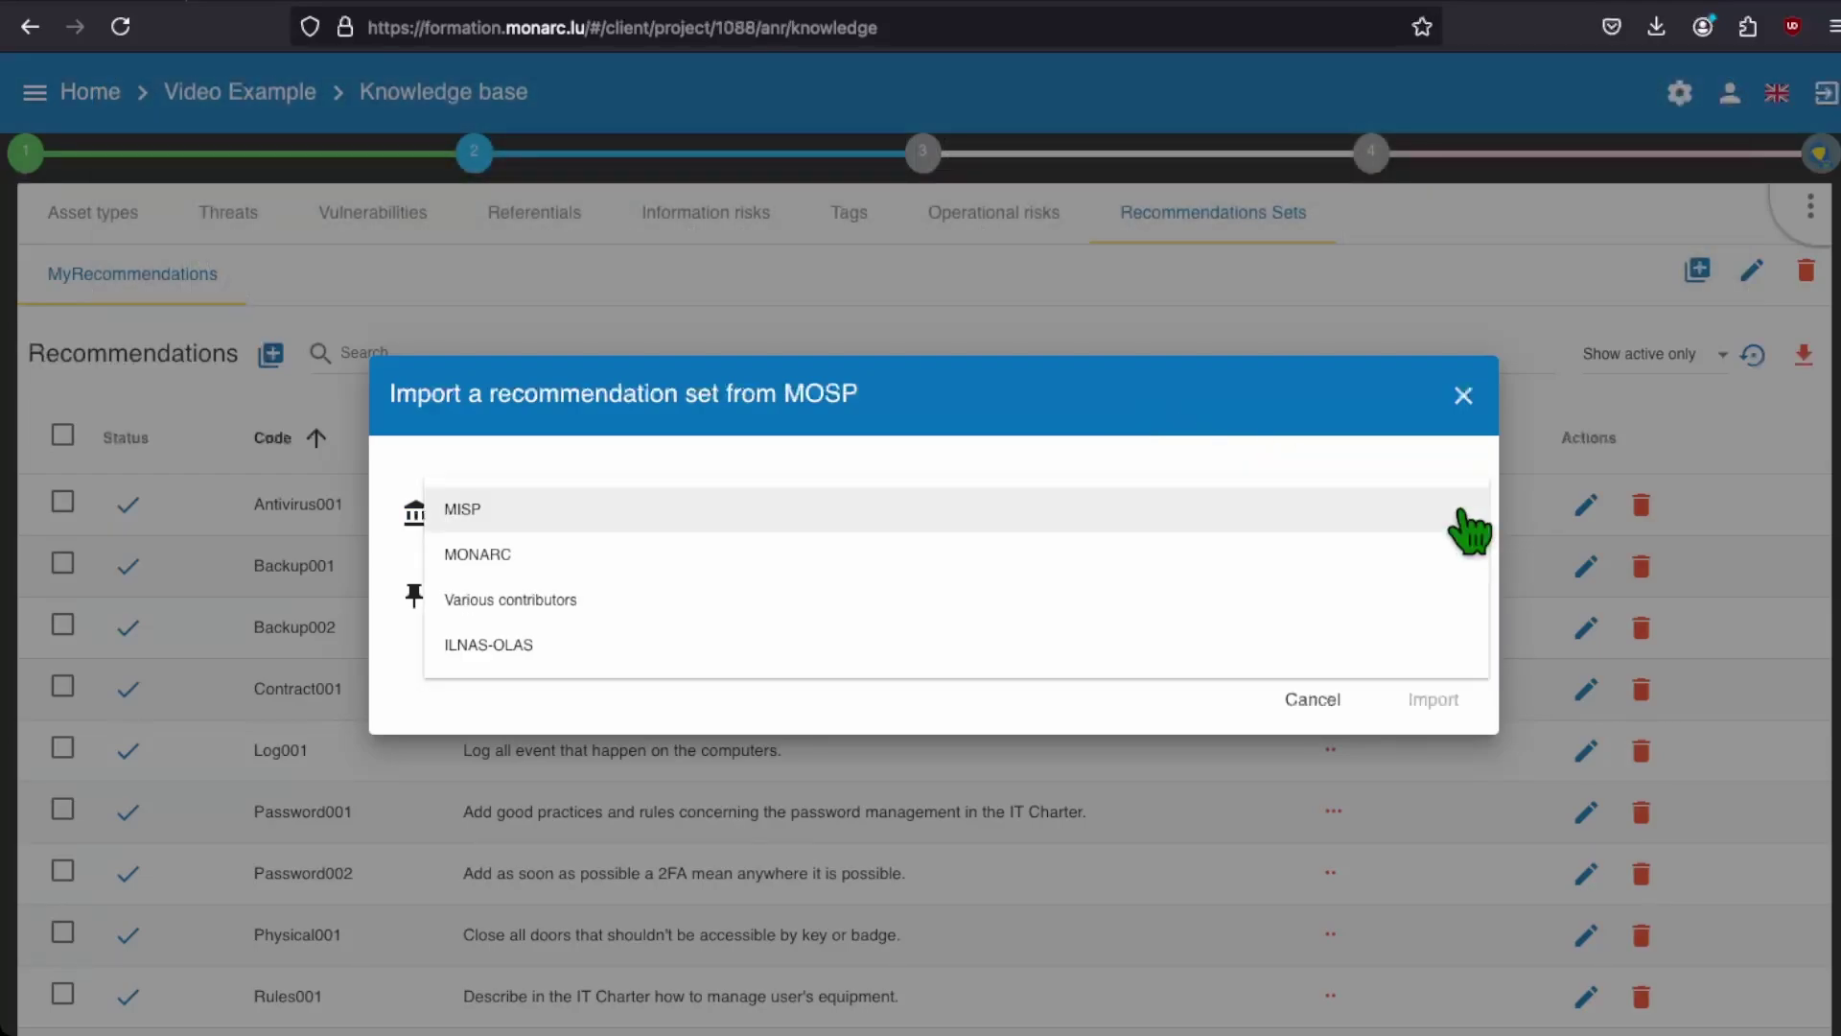
click(1170, 599)
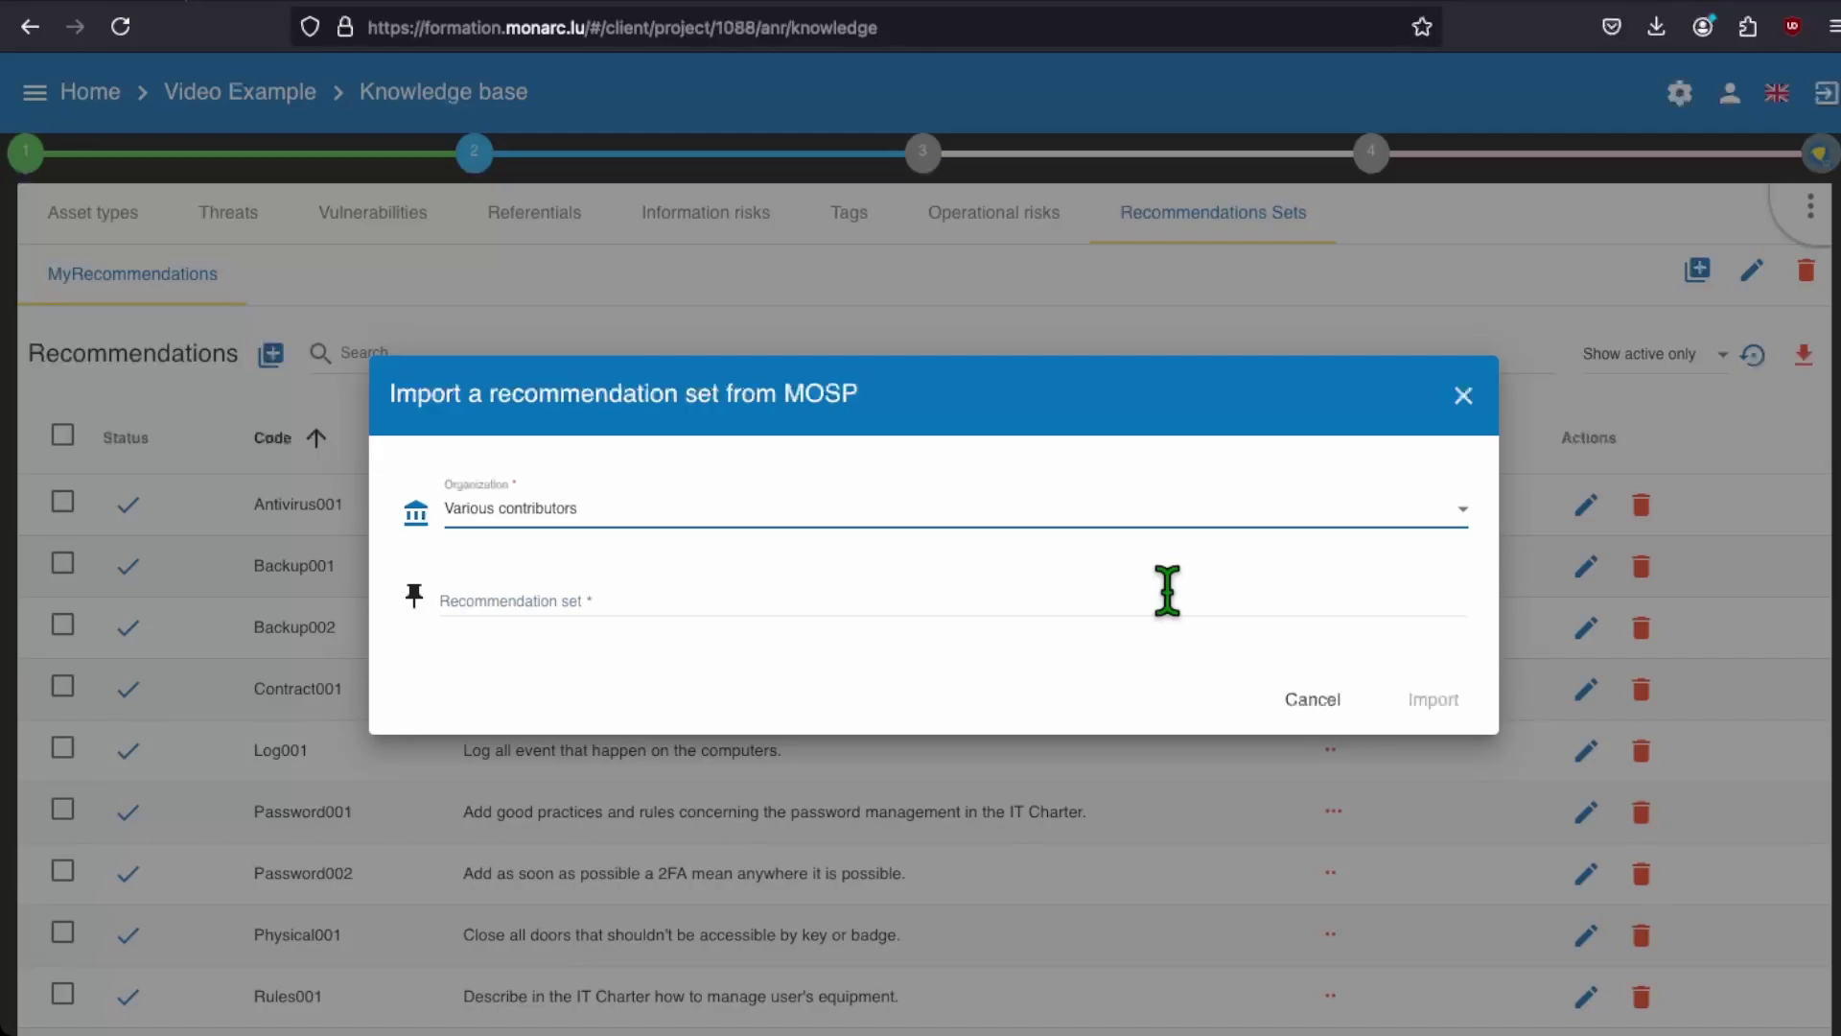
click(1167, 590)
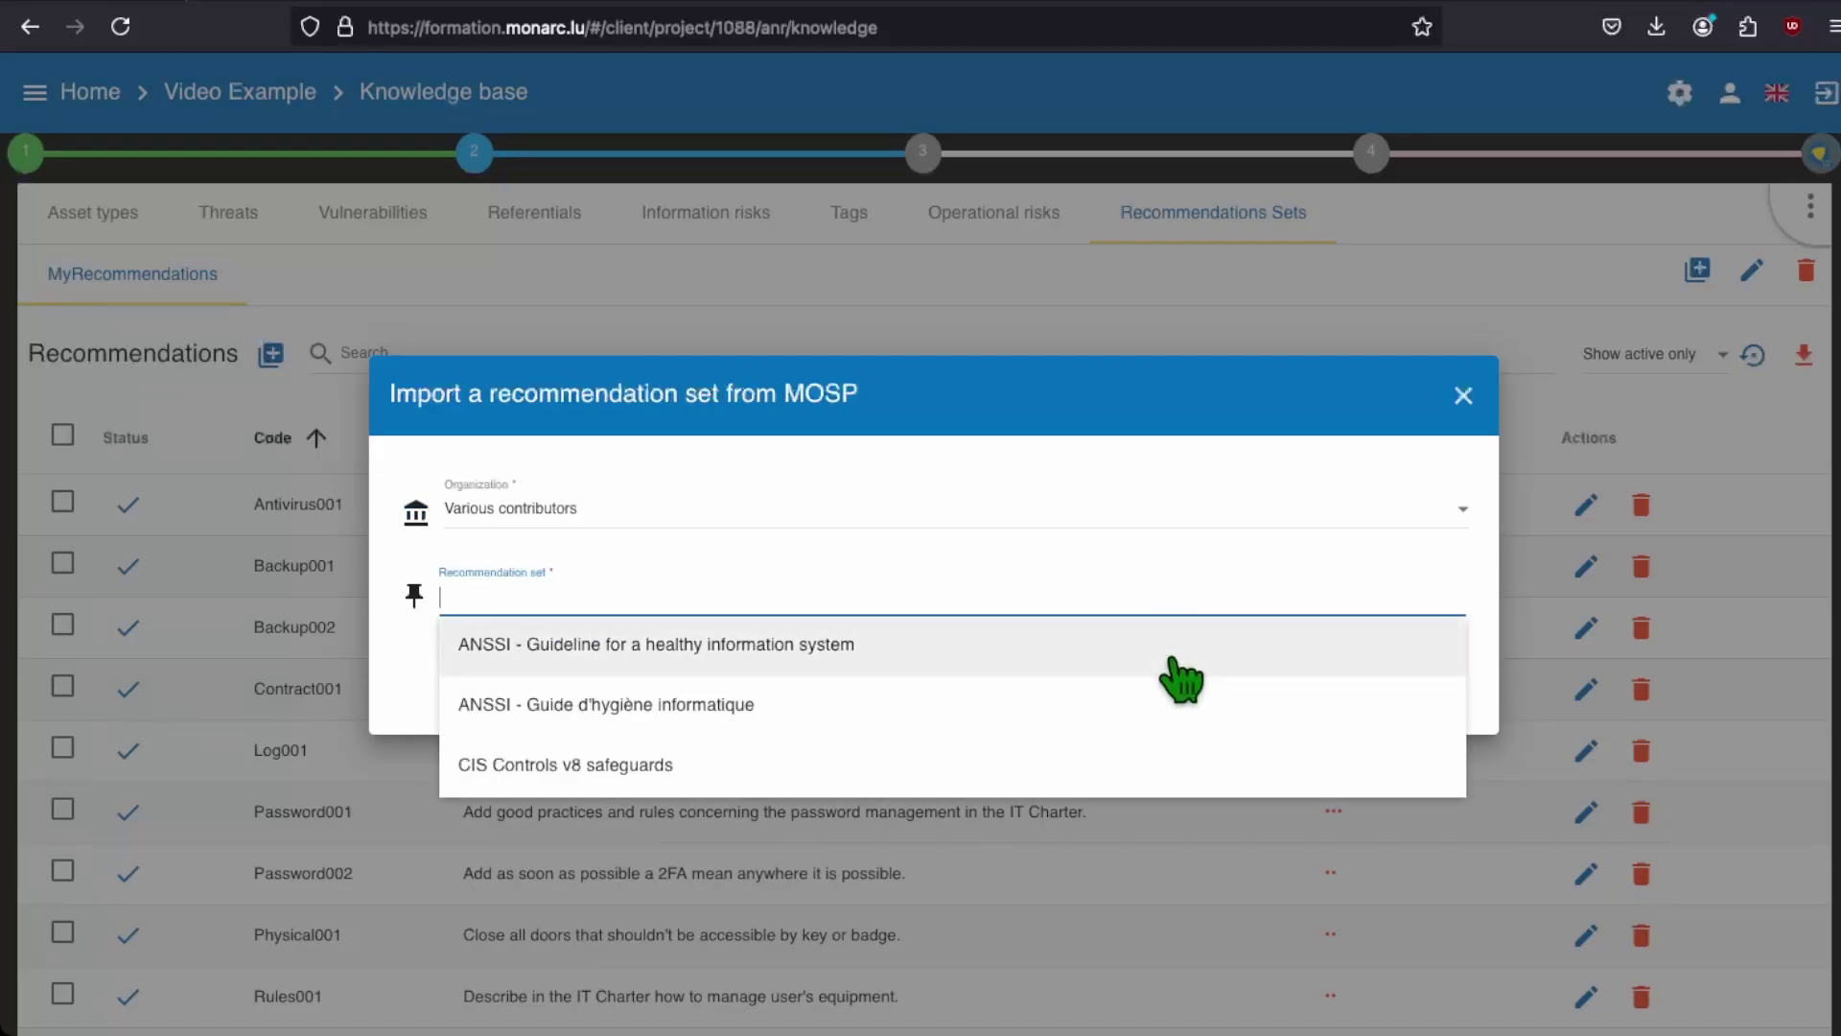
click(1103, 652)
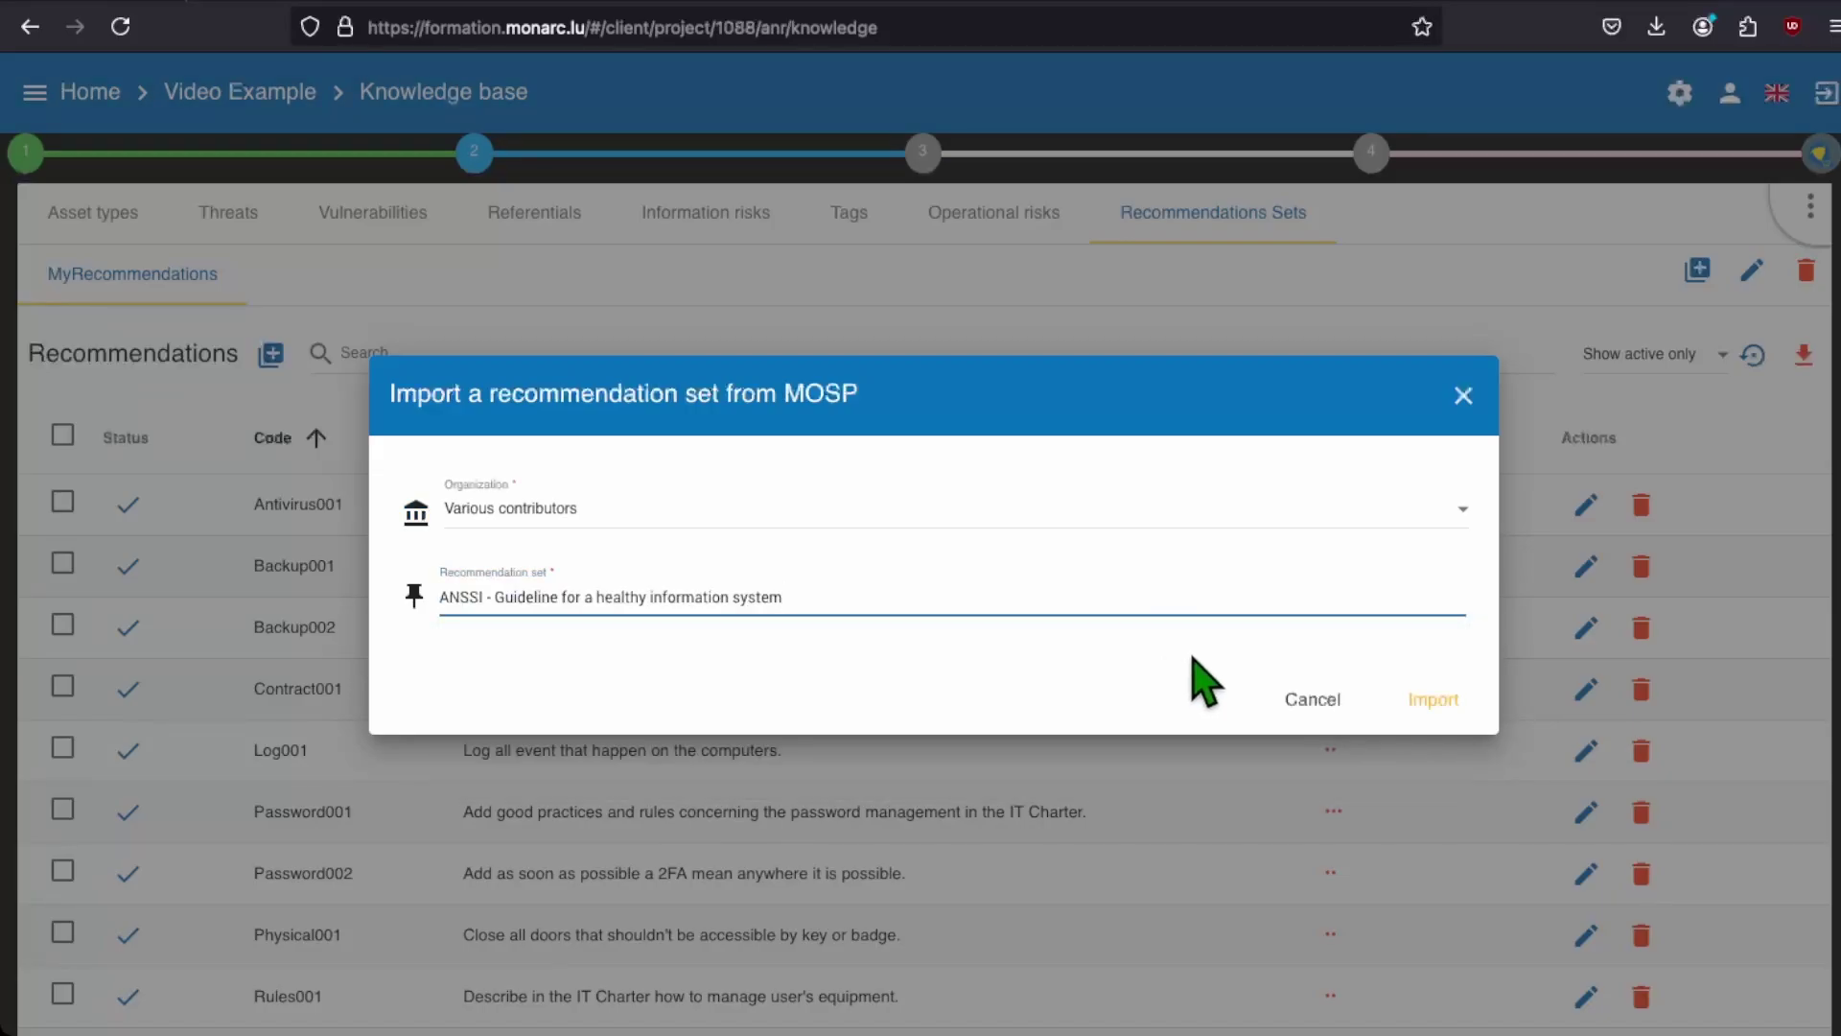
click(1433, 699)
Step: Return to the Video Example risk analysis via the breadcrumb
scroll(1453, 721, down, 4)
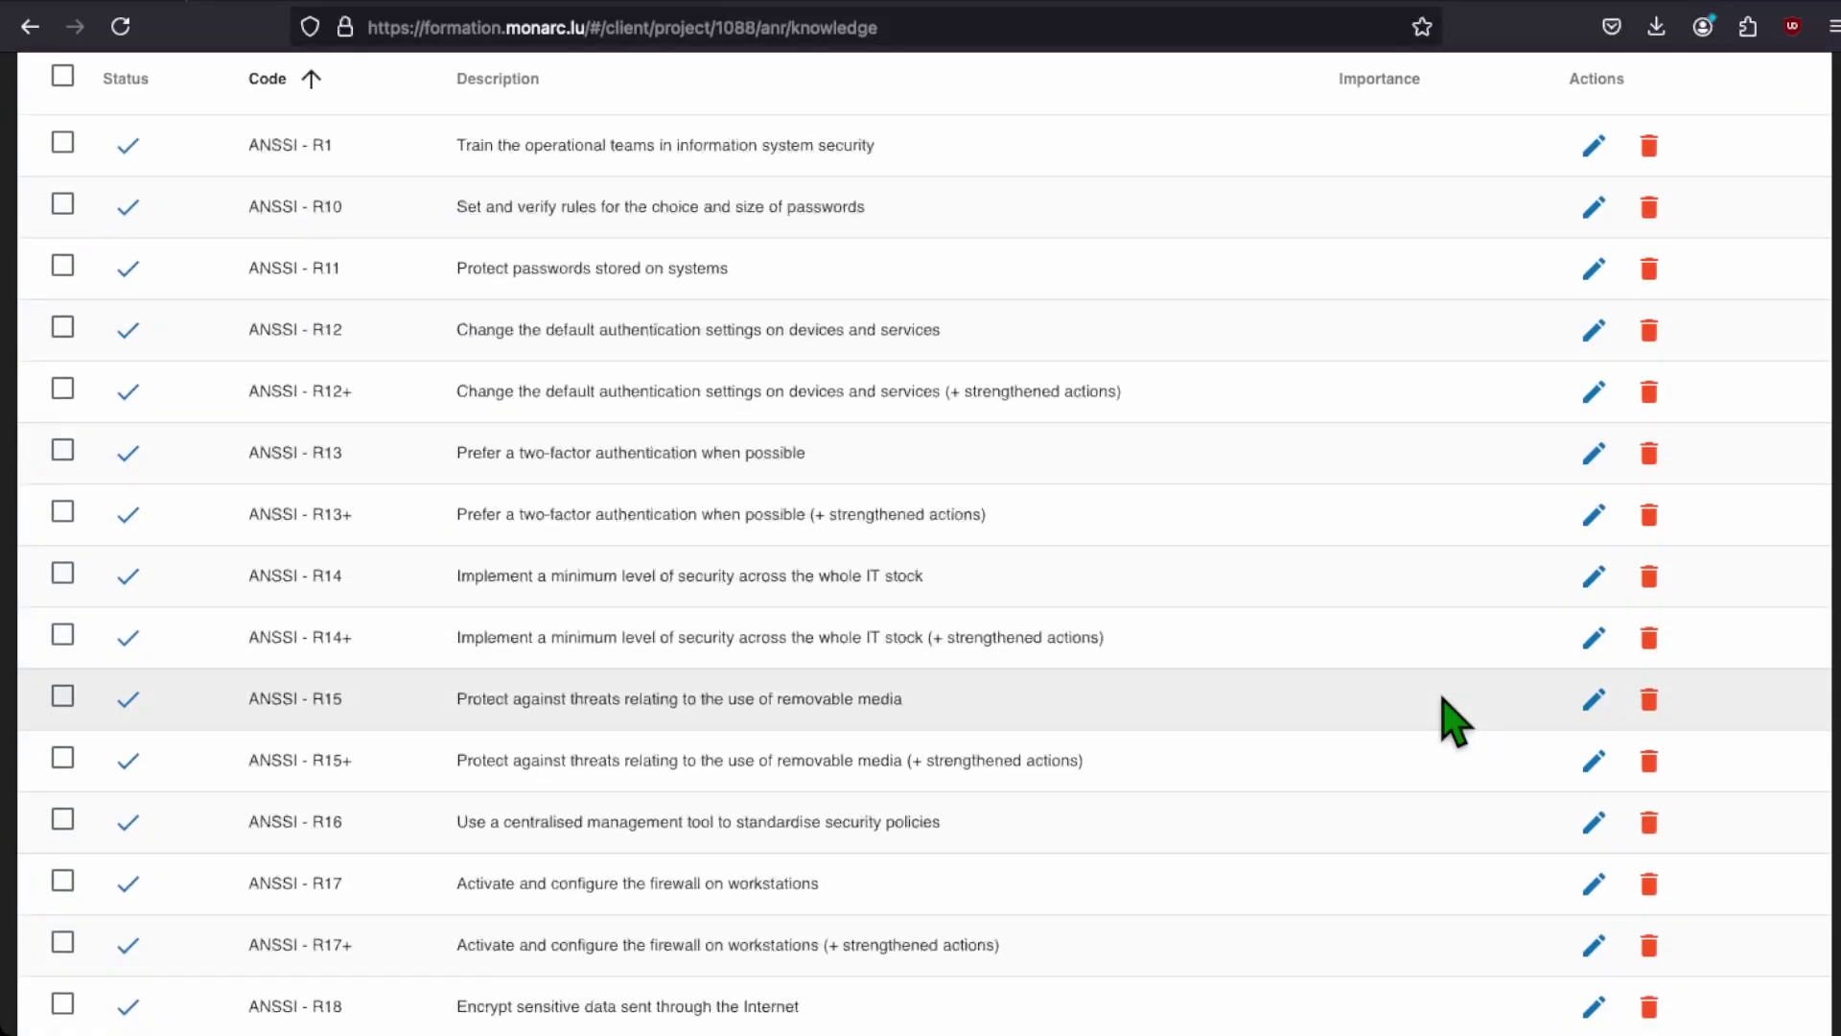
scroll(1453, 721, up, 5)
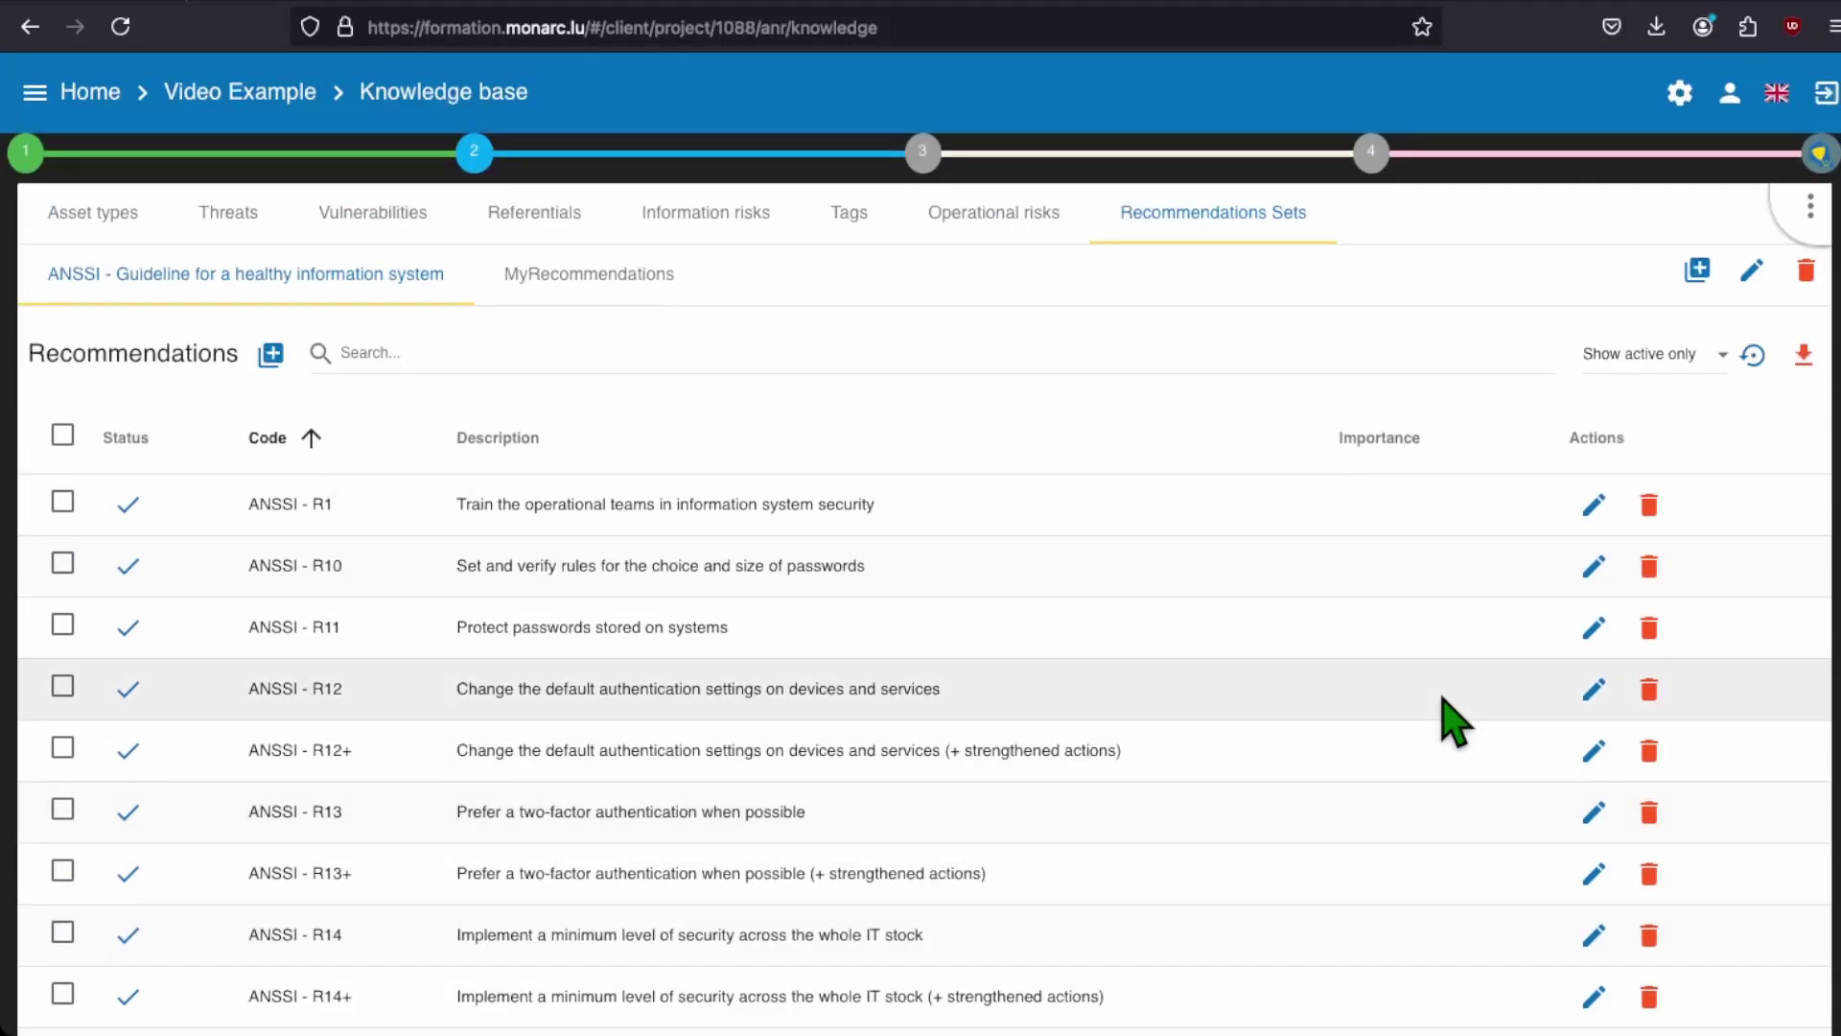
click(291, 93)
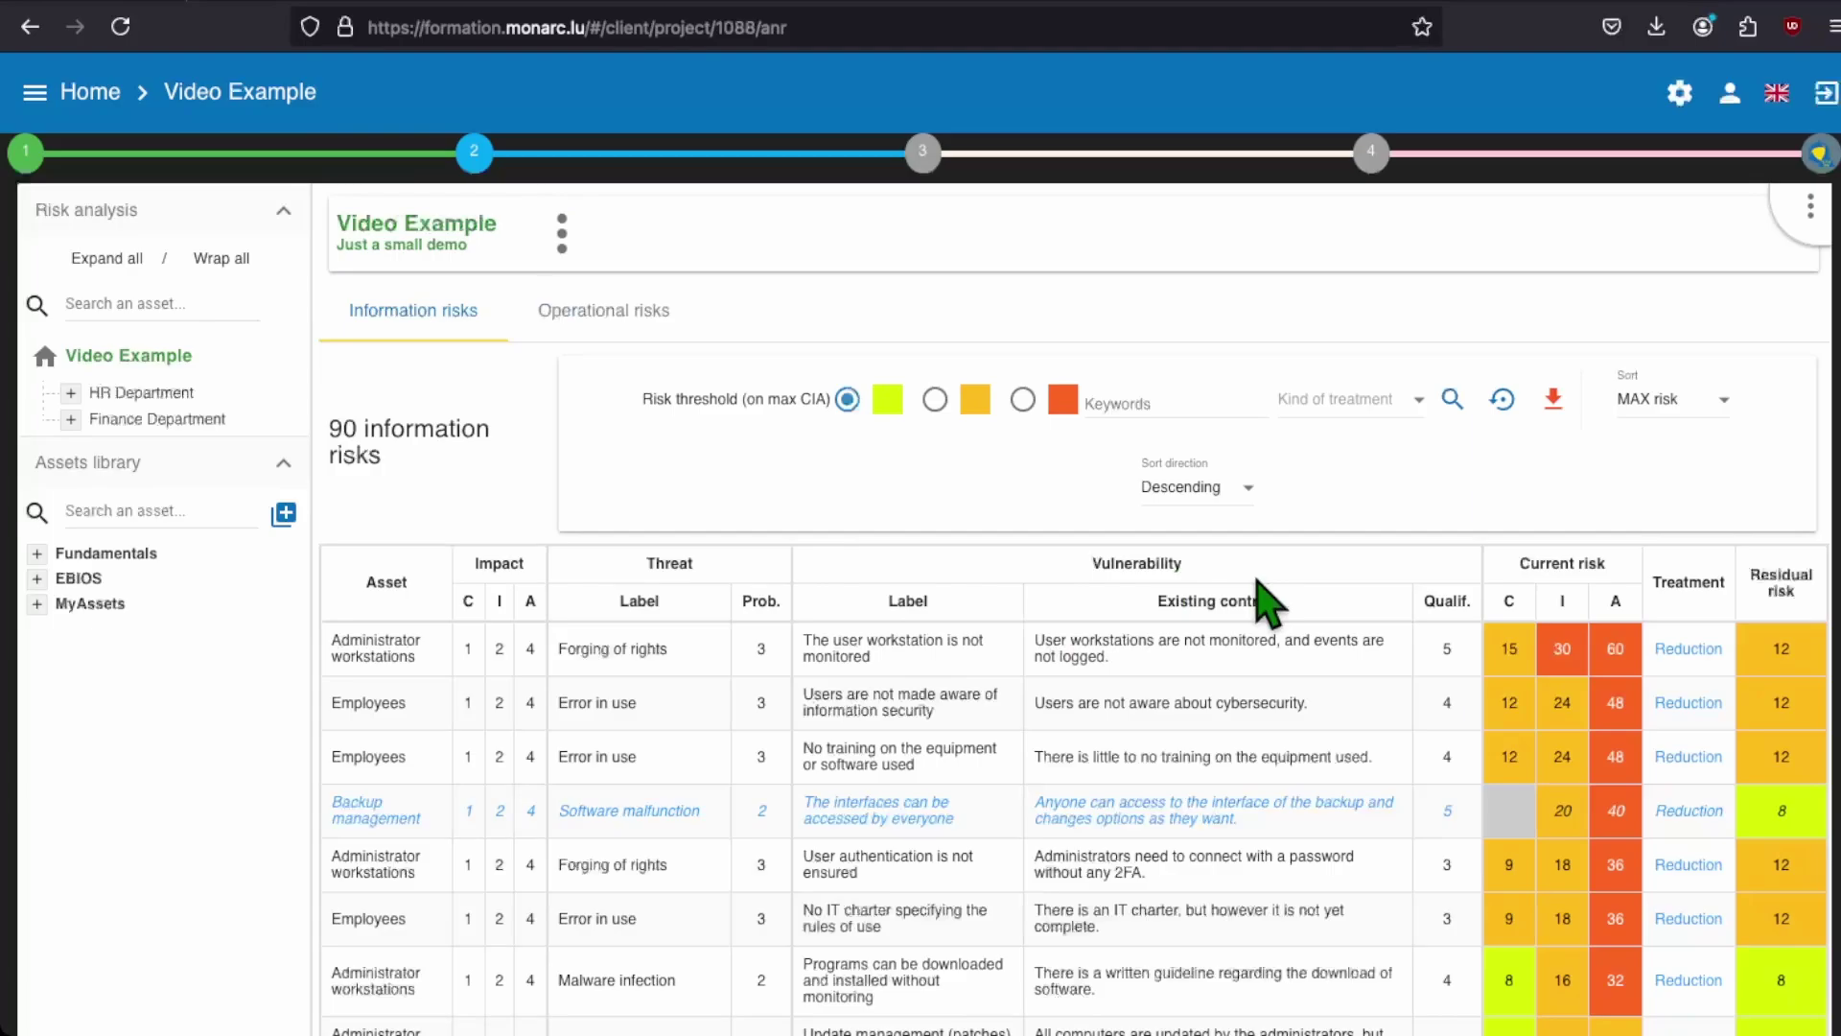
Step: Open the forging of rights risk on Administrator workstations and browse its recommendation suggestions without adding one
click(1678, 652)
scroll(802, 514, down, 3)
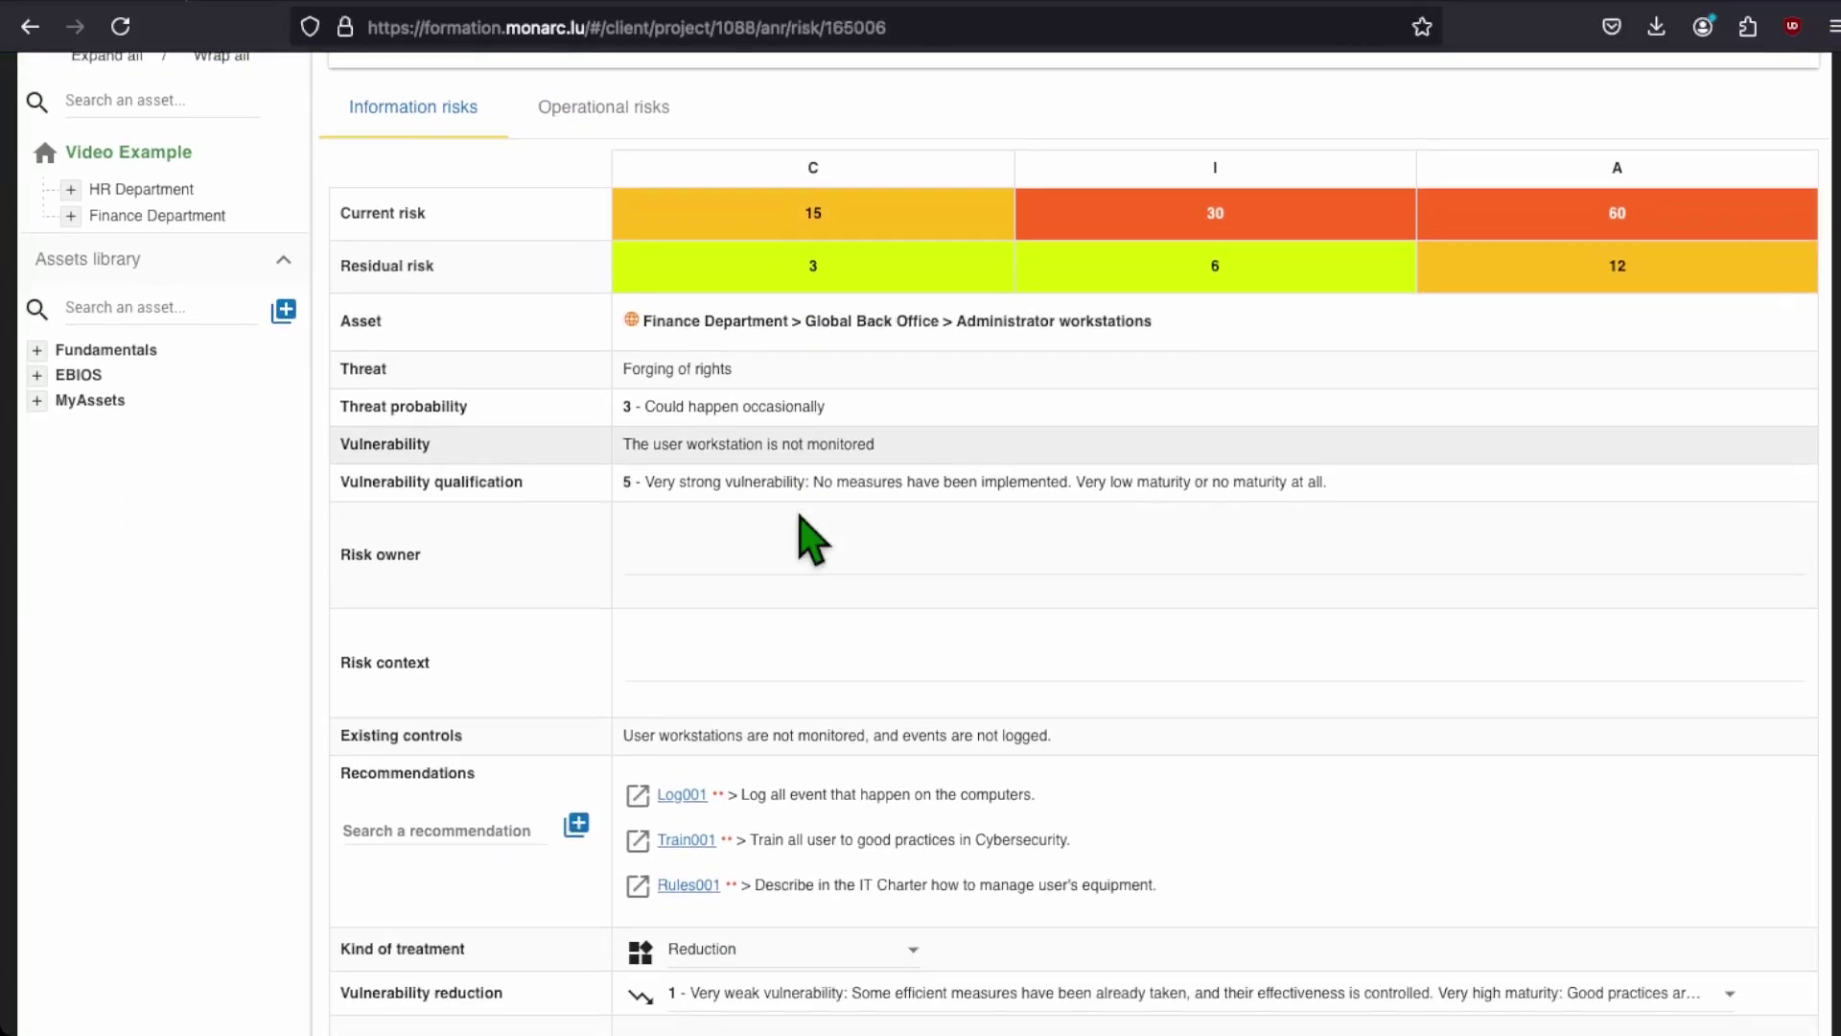
click(441, 808)
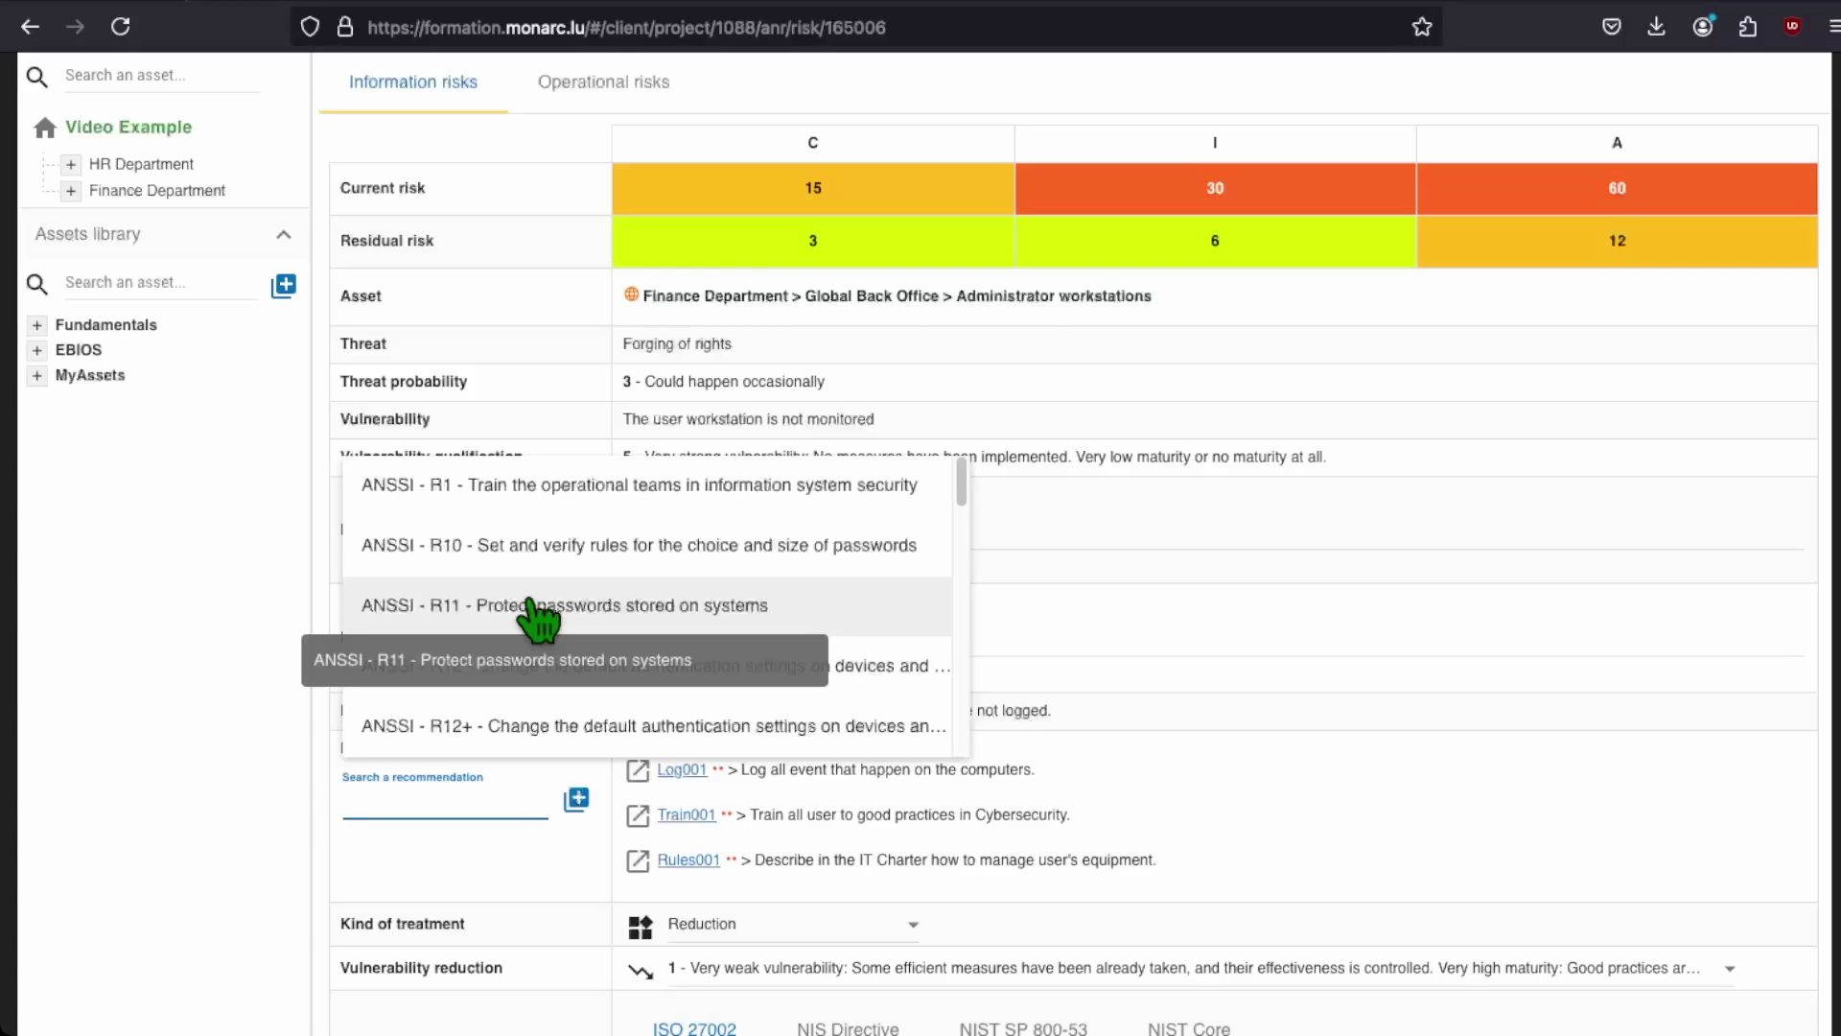
click(185, 595)
scroll(1282, 516, up, 1)
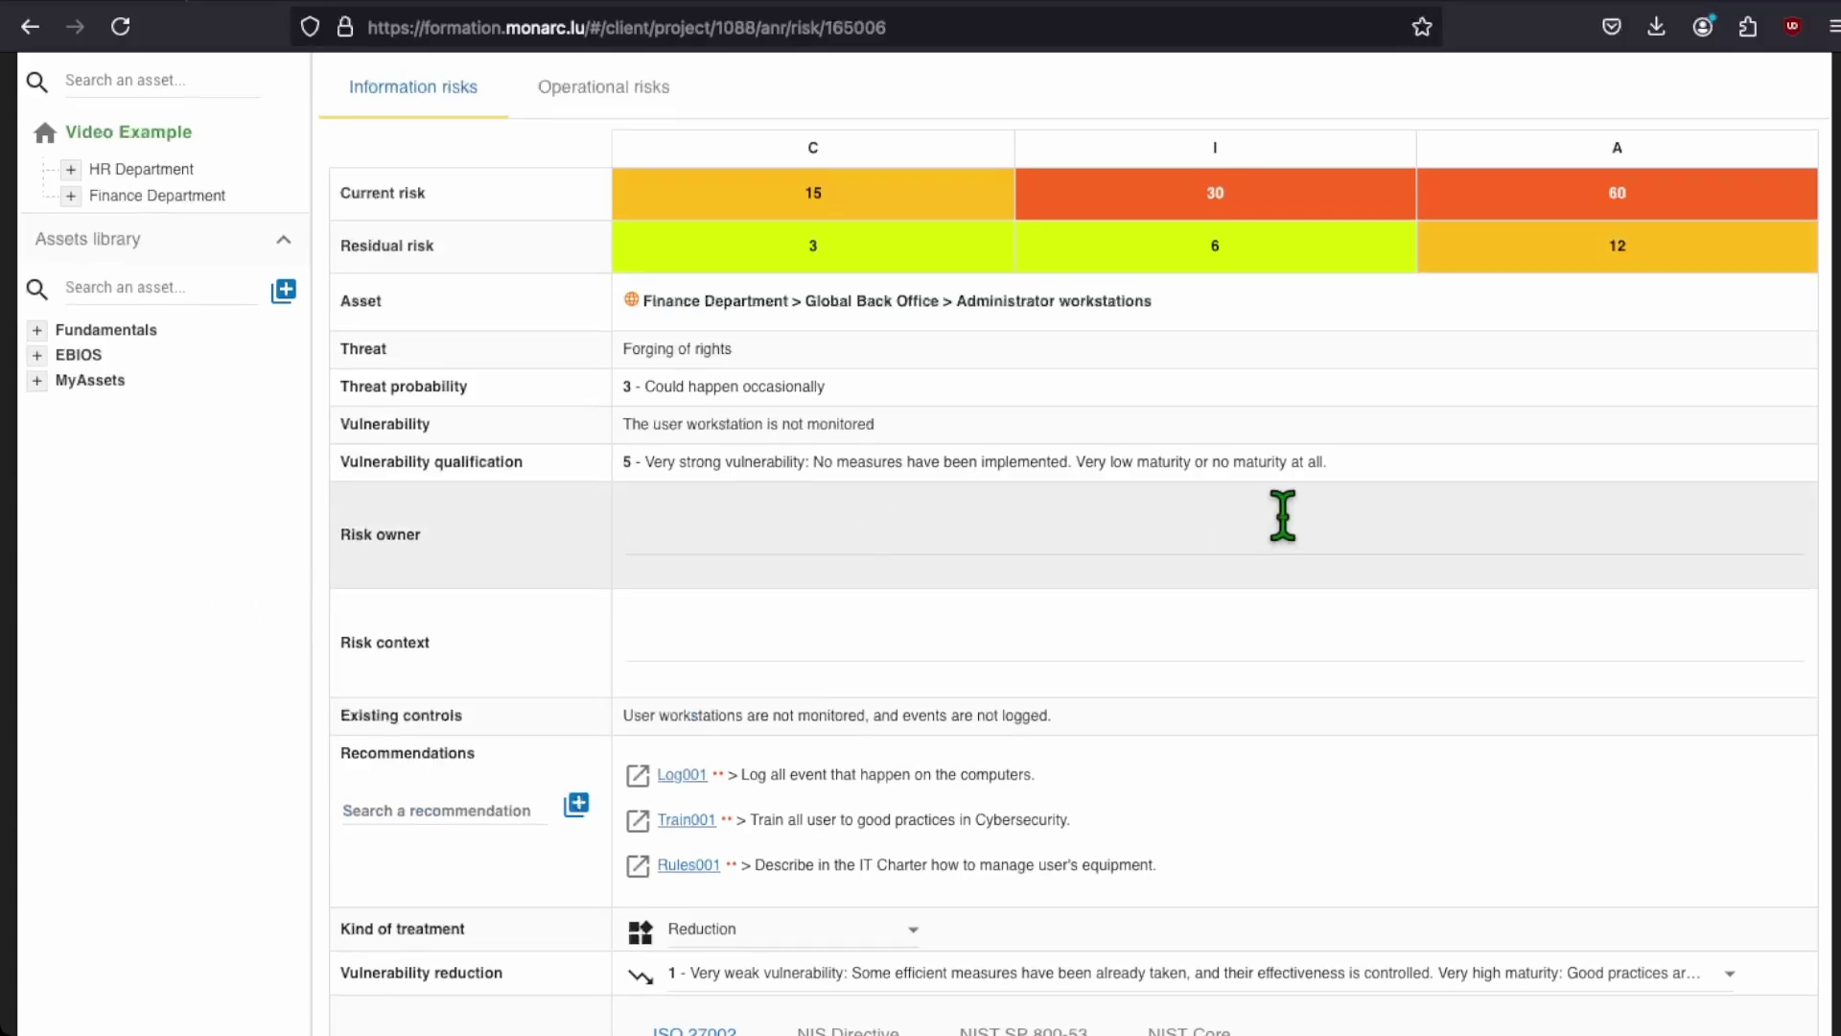
scroll(1285, 523, up, 3)
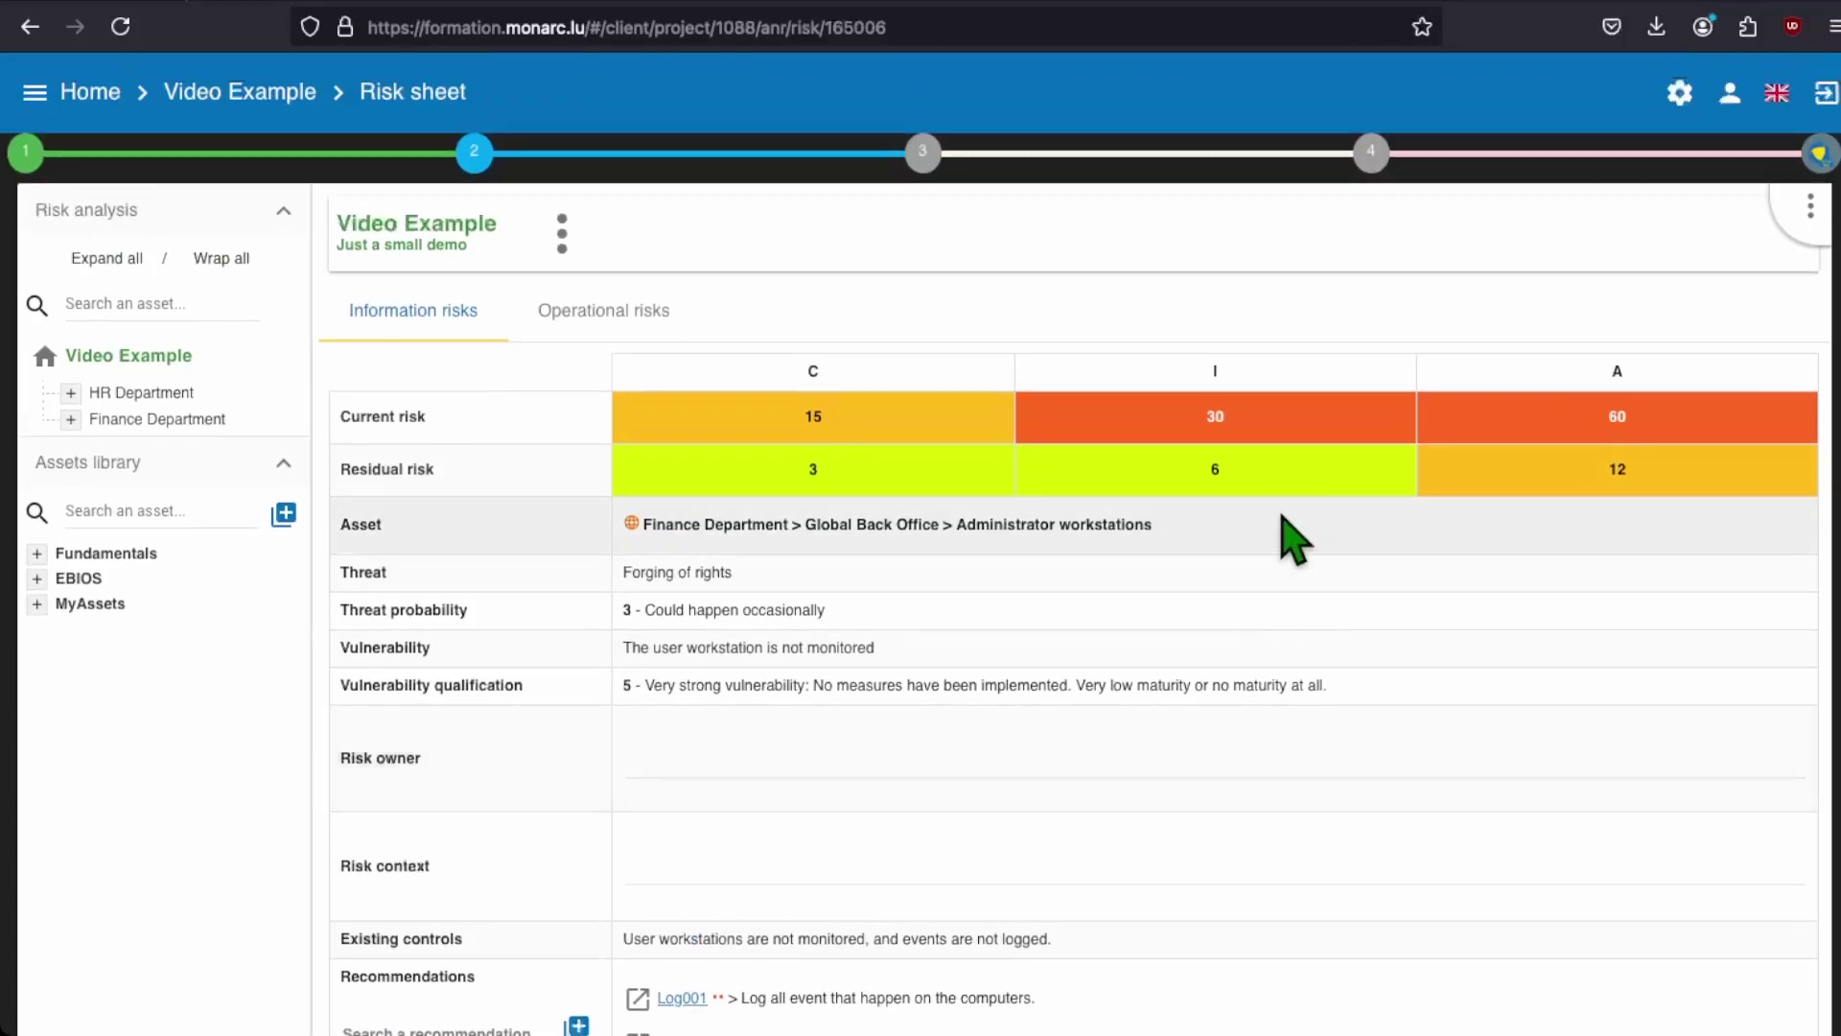
Step: Bring up the evaluation and treatment of risks tasks from step 3
click(924, 158)
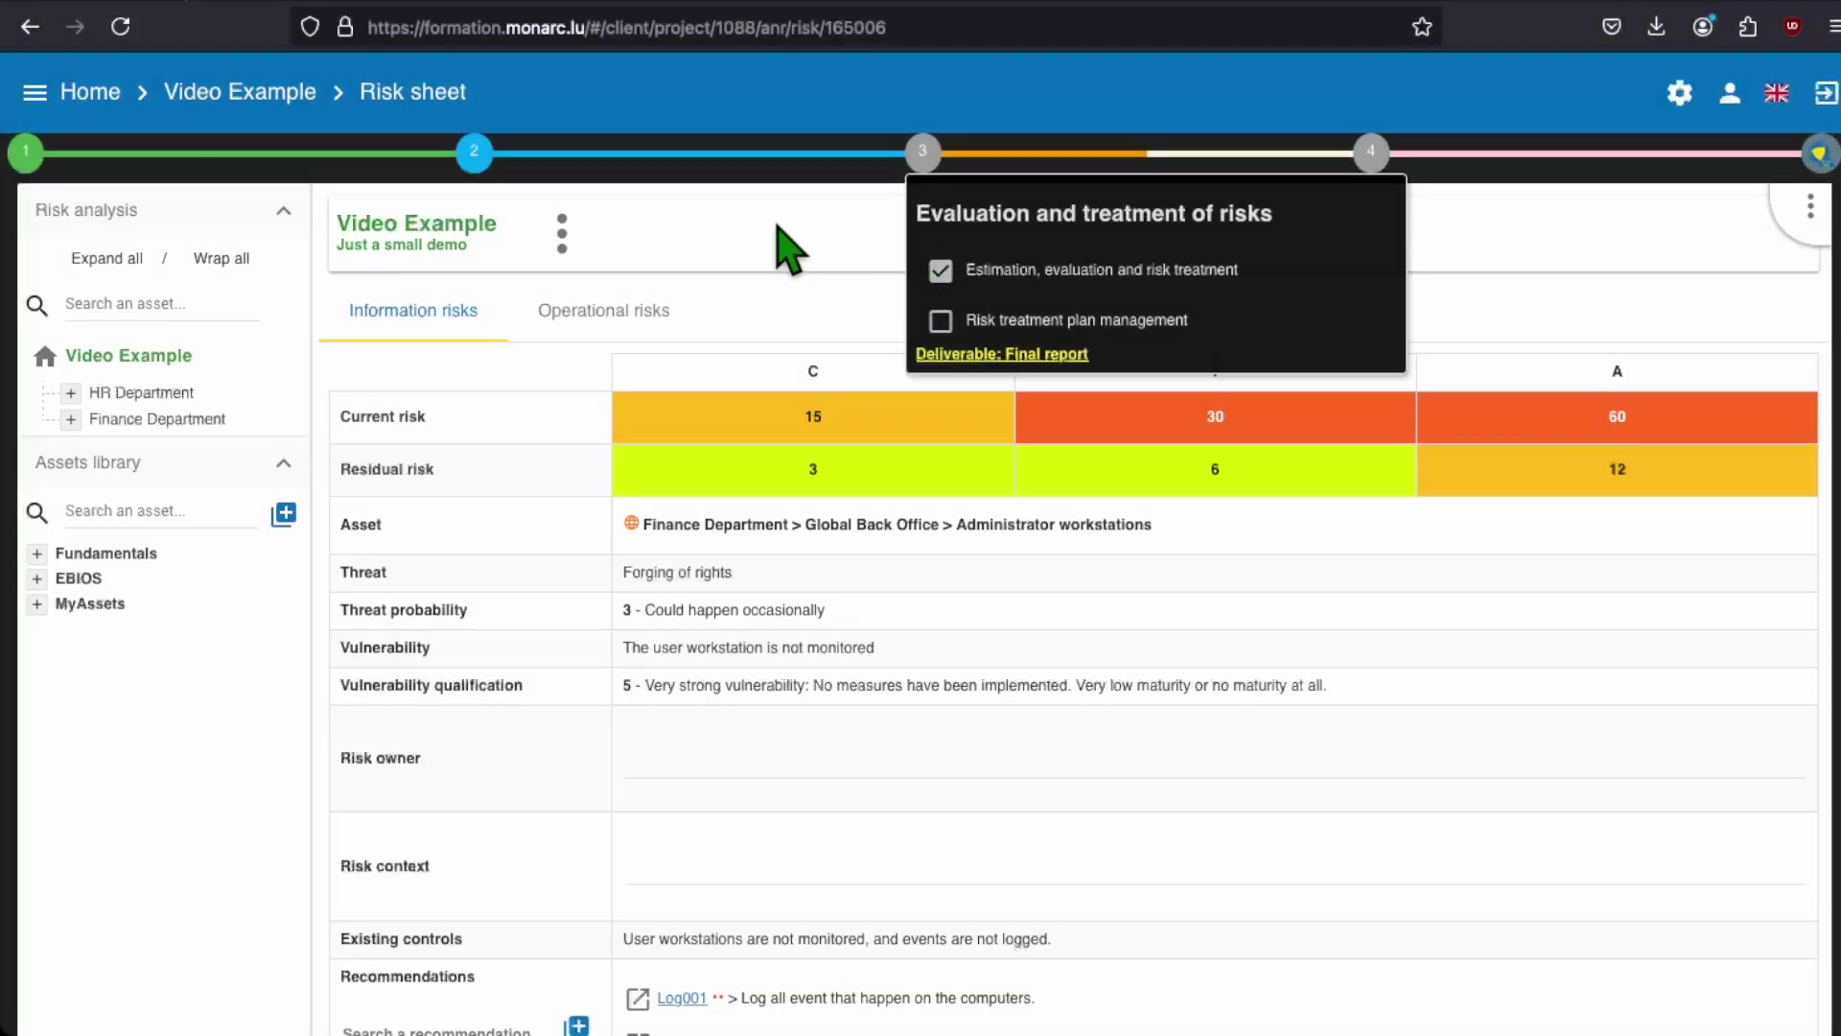
click(778, 227)
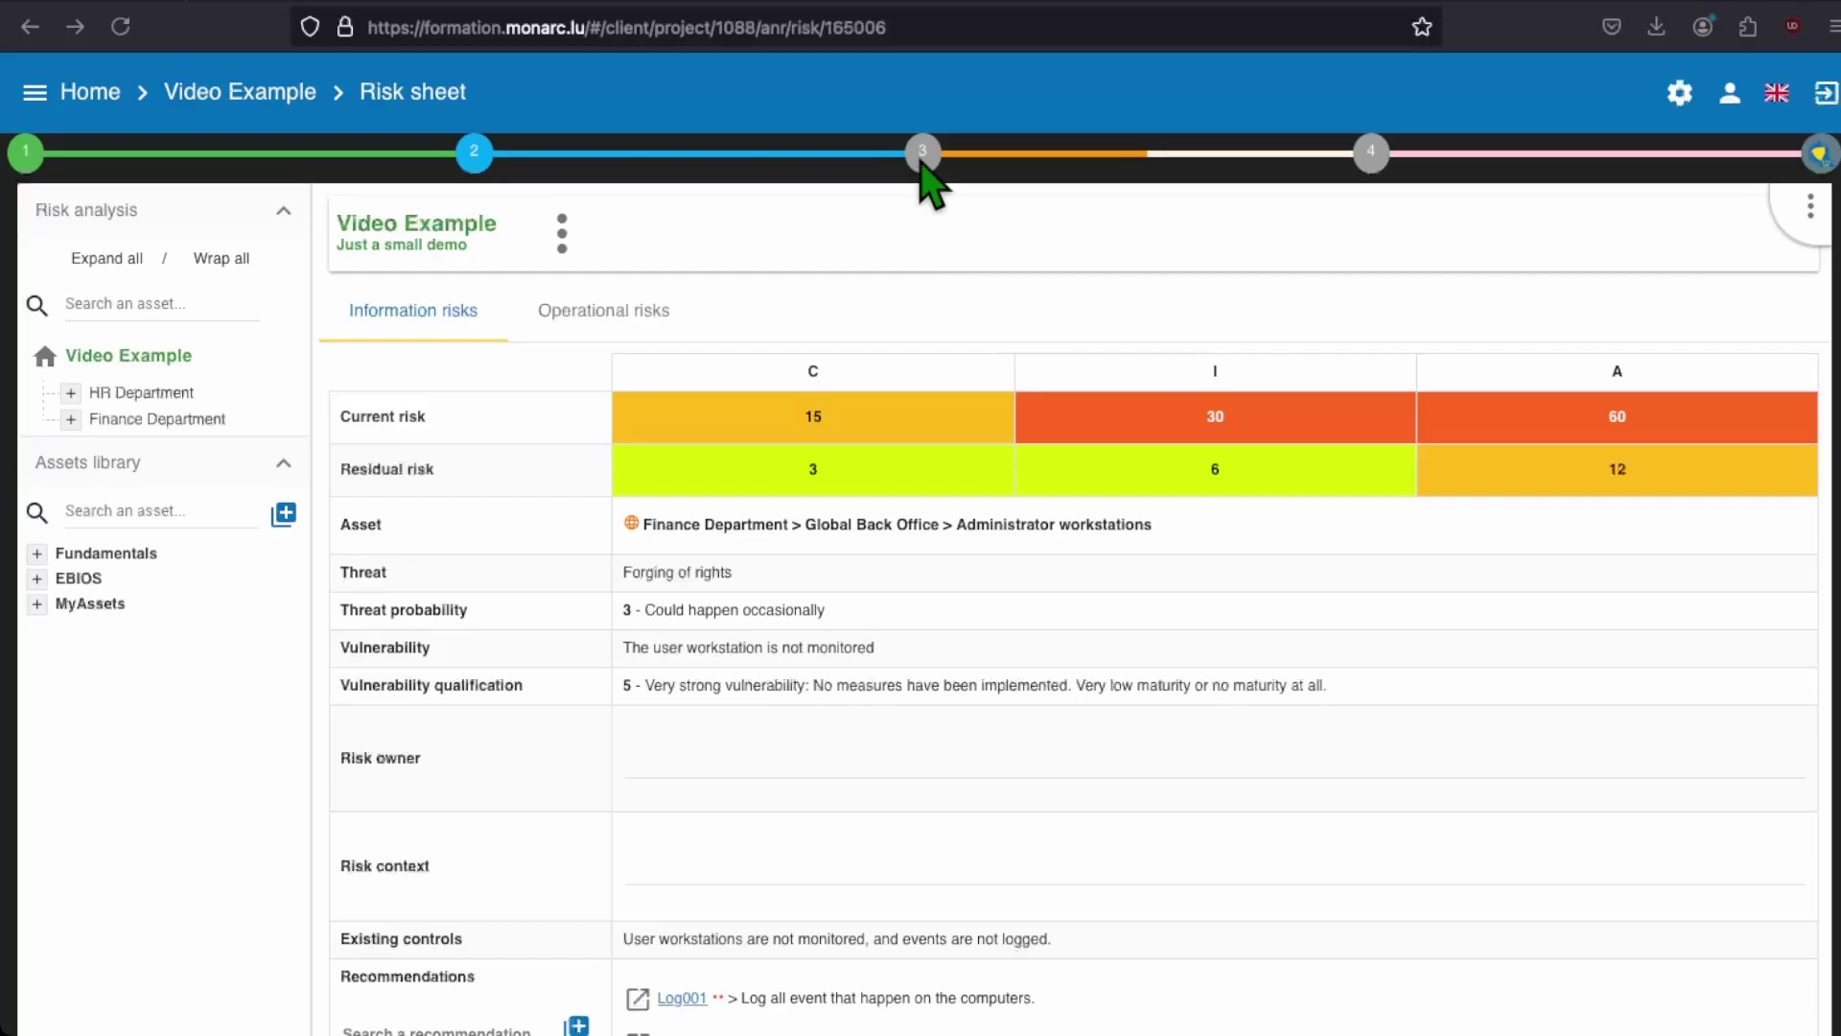
click(922, 155)
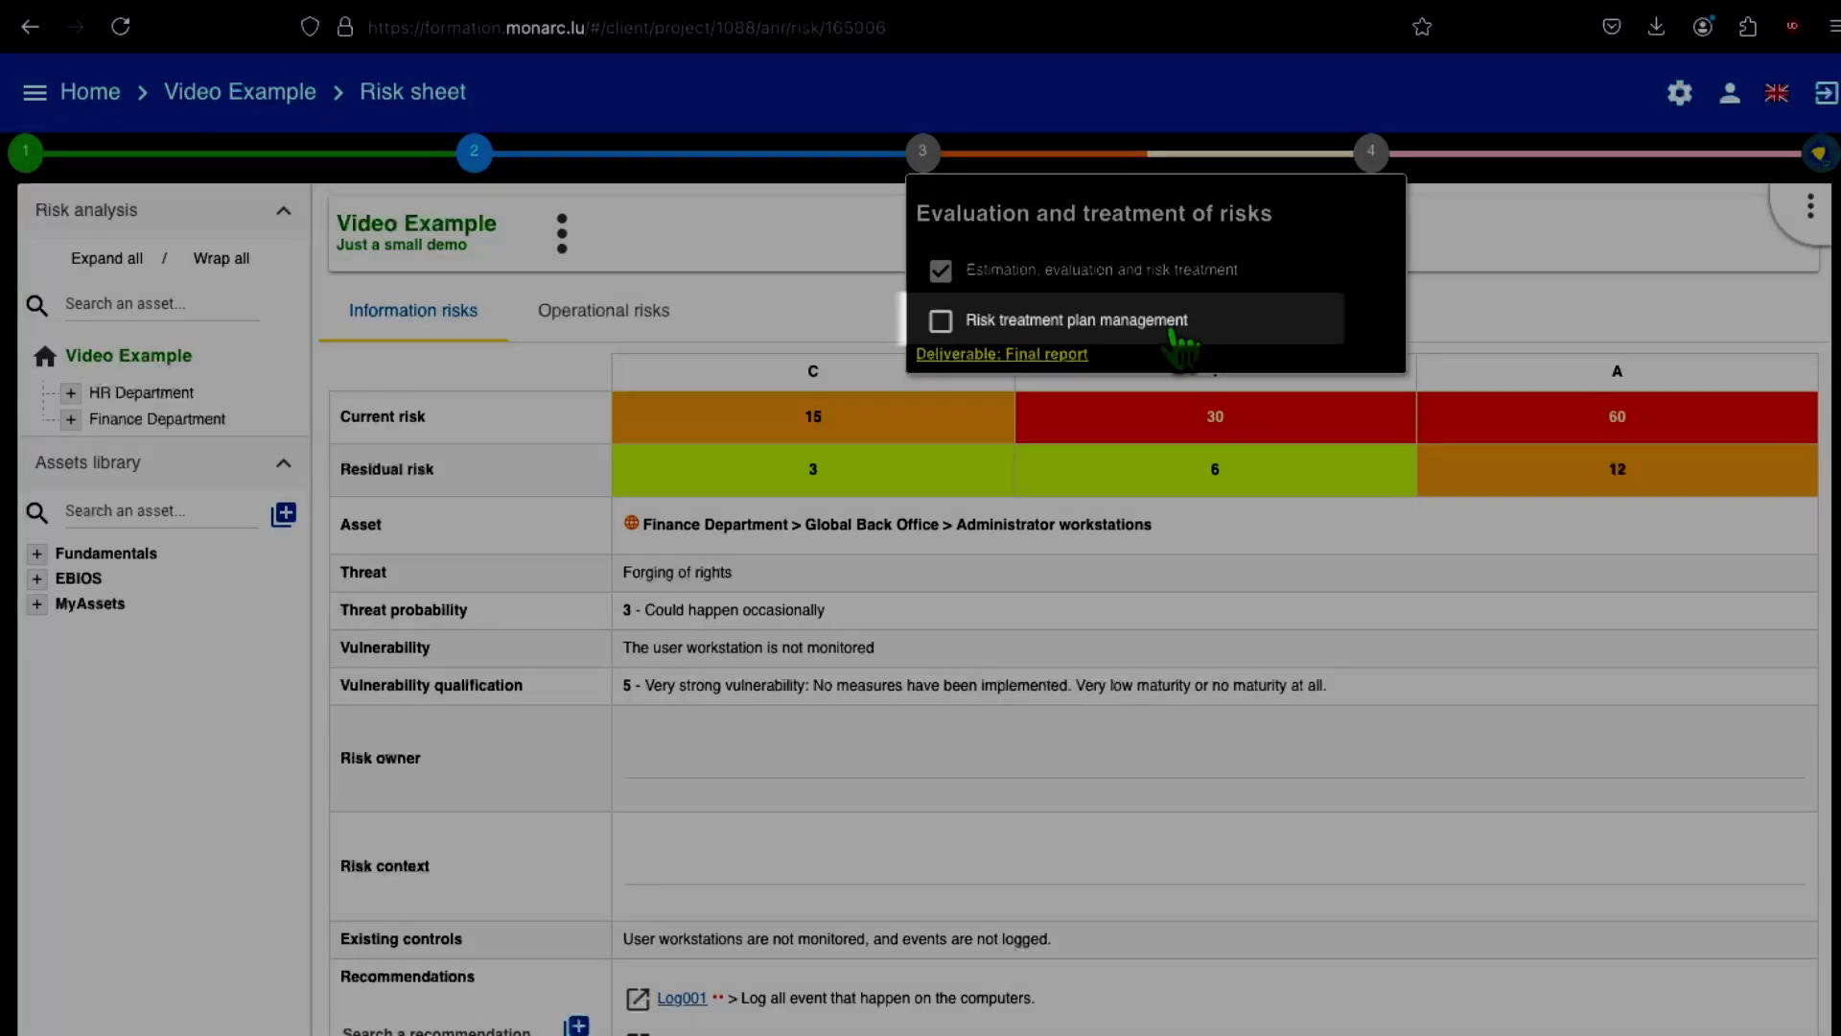
Step: Open Risk treatment plan management and review the list of recommendations
click(1172, 324)
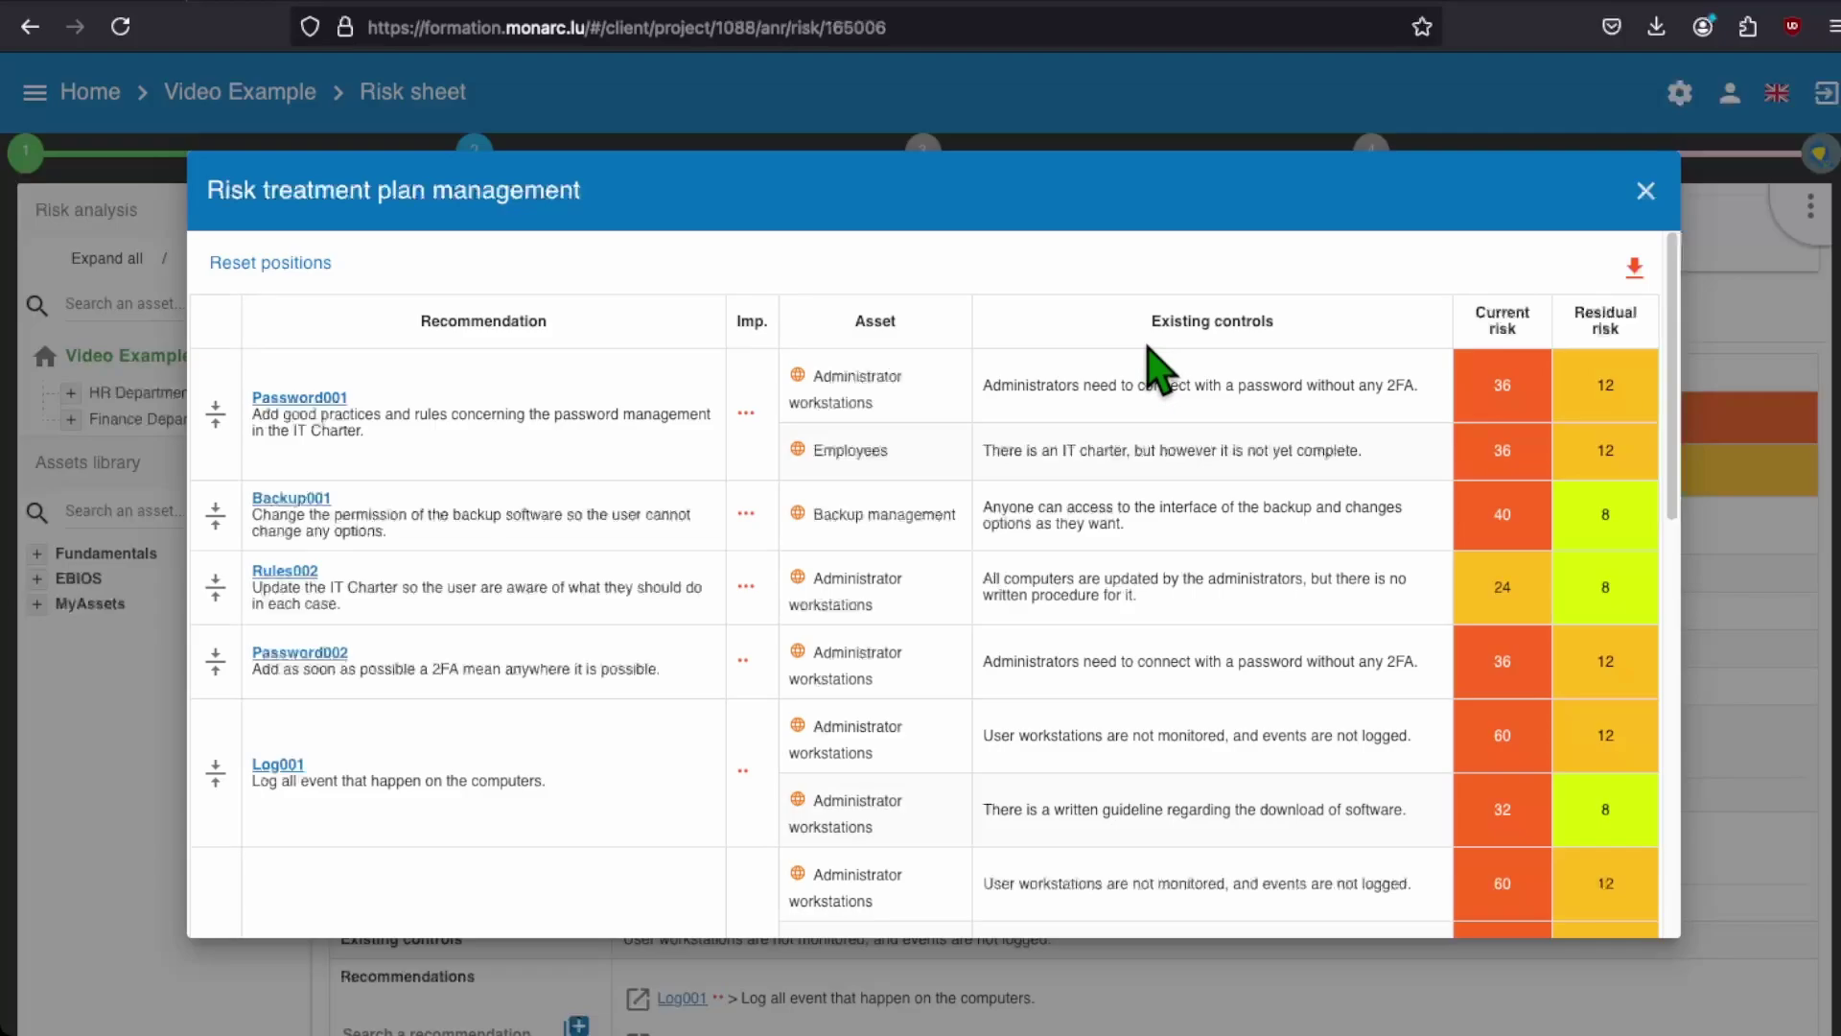
scroll(1156, 369, down, 2)
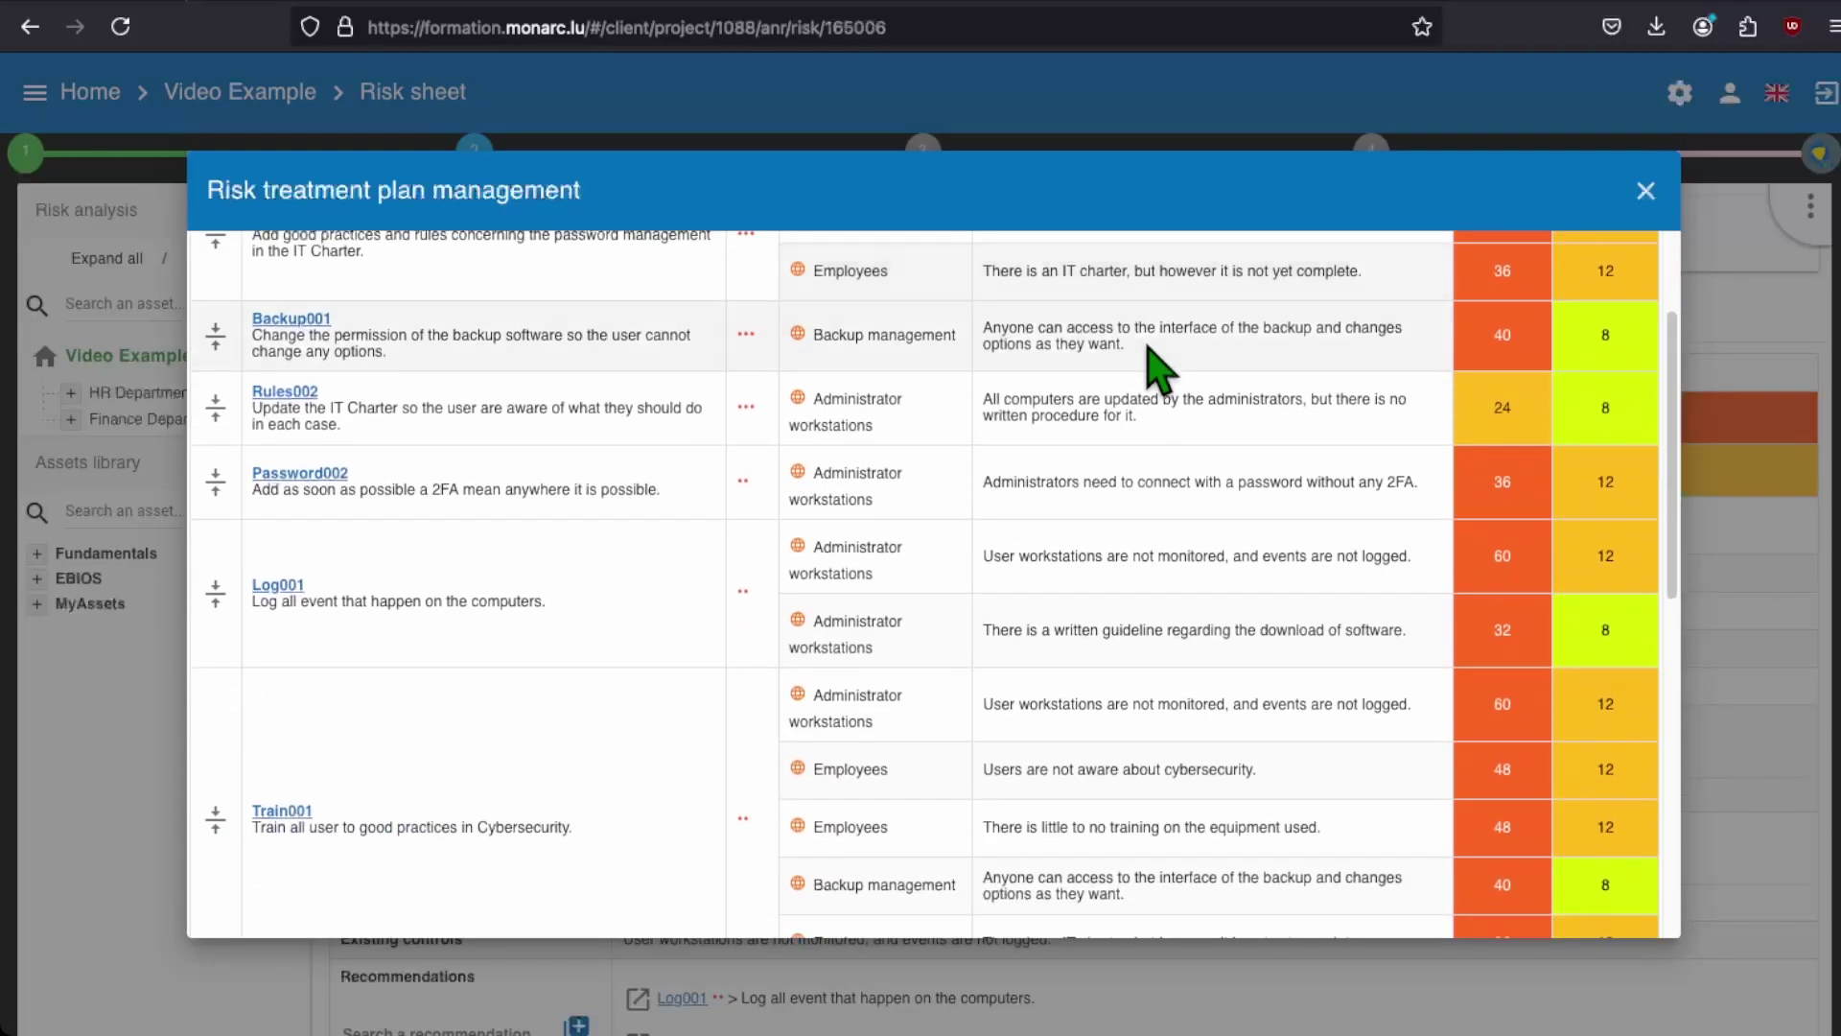
scroll(1156, 369, down, 2)
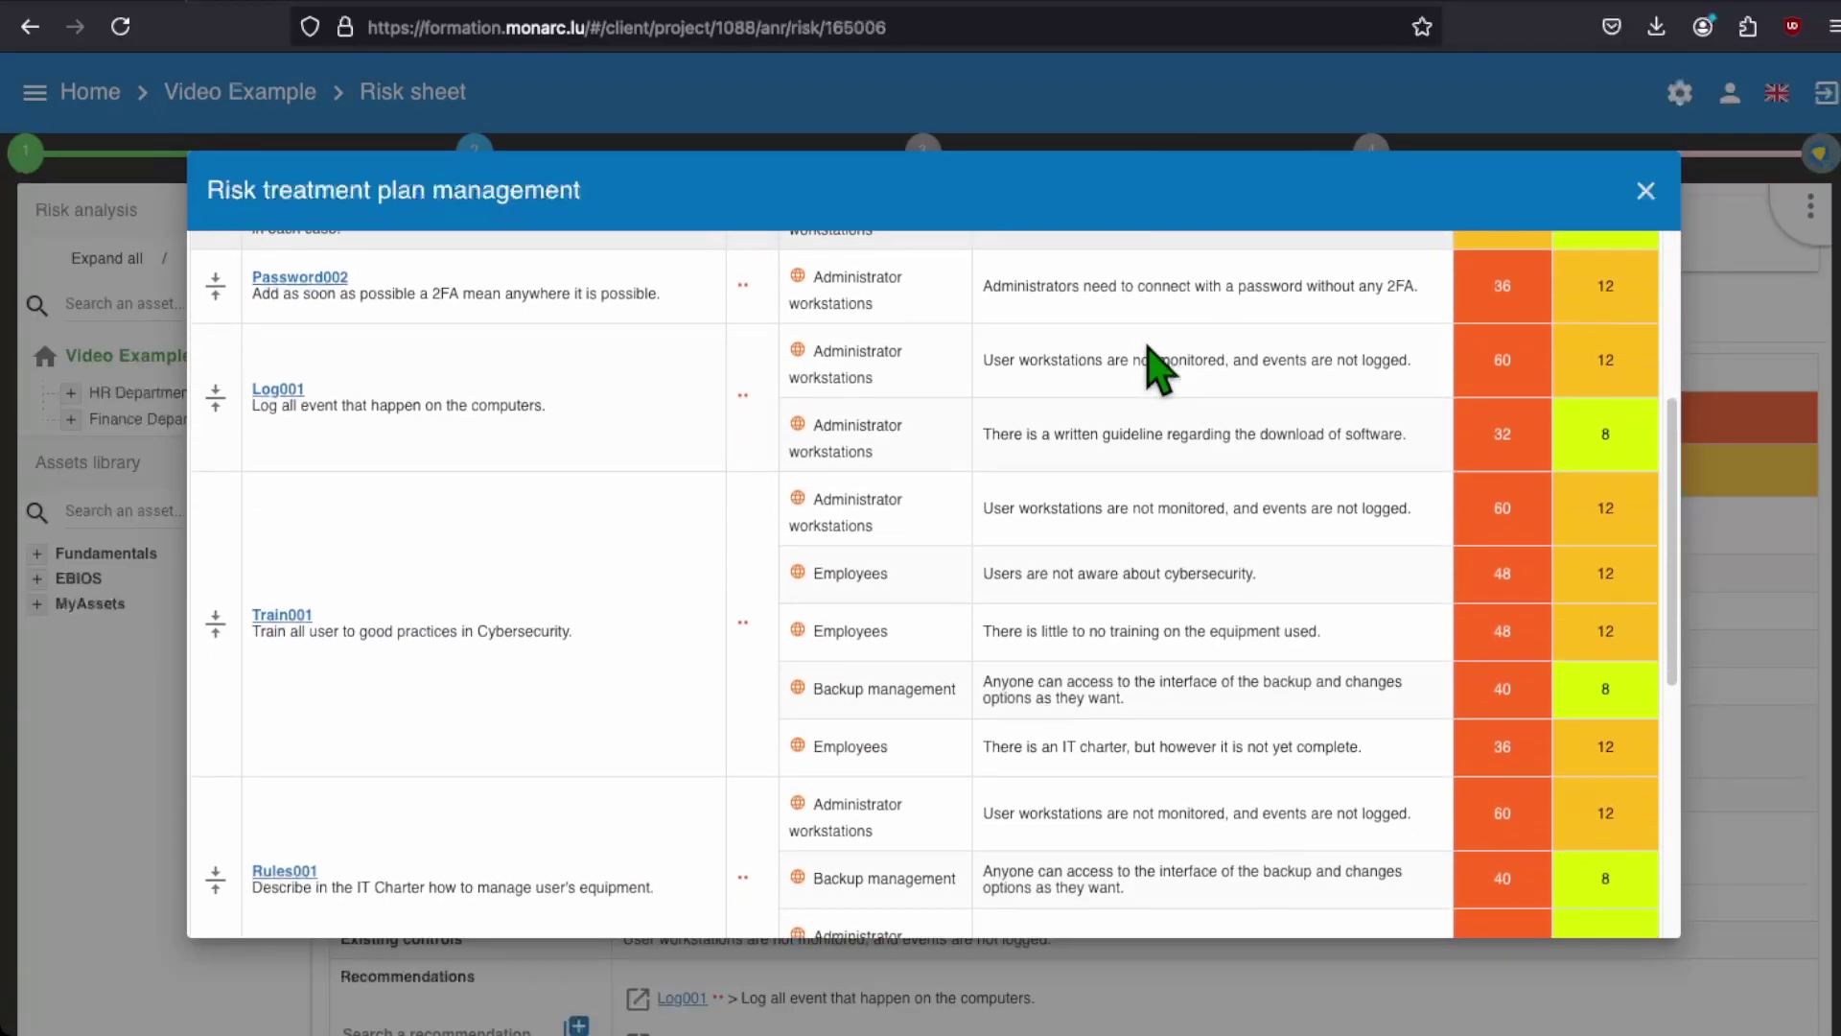
scroll(1155, 369, down, 2)
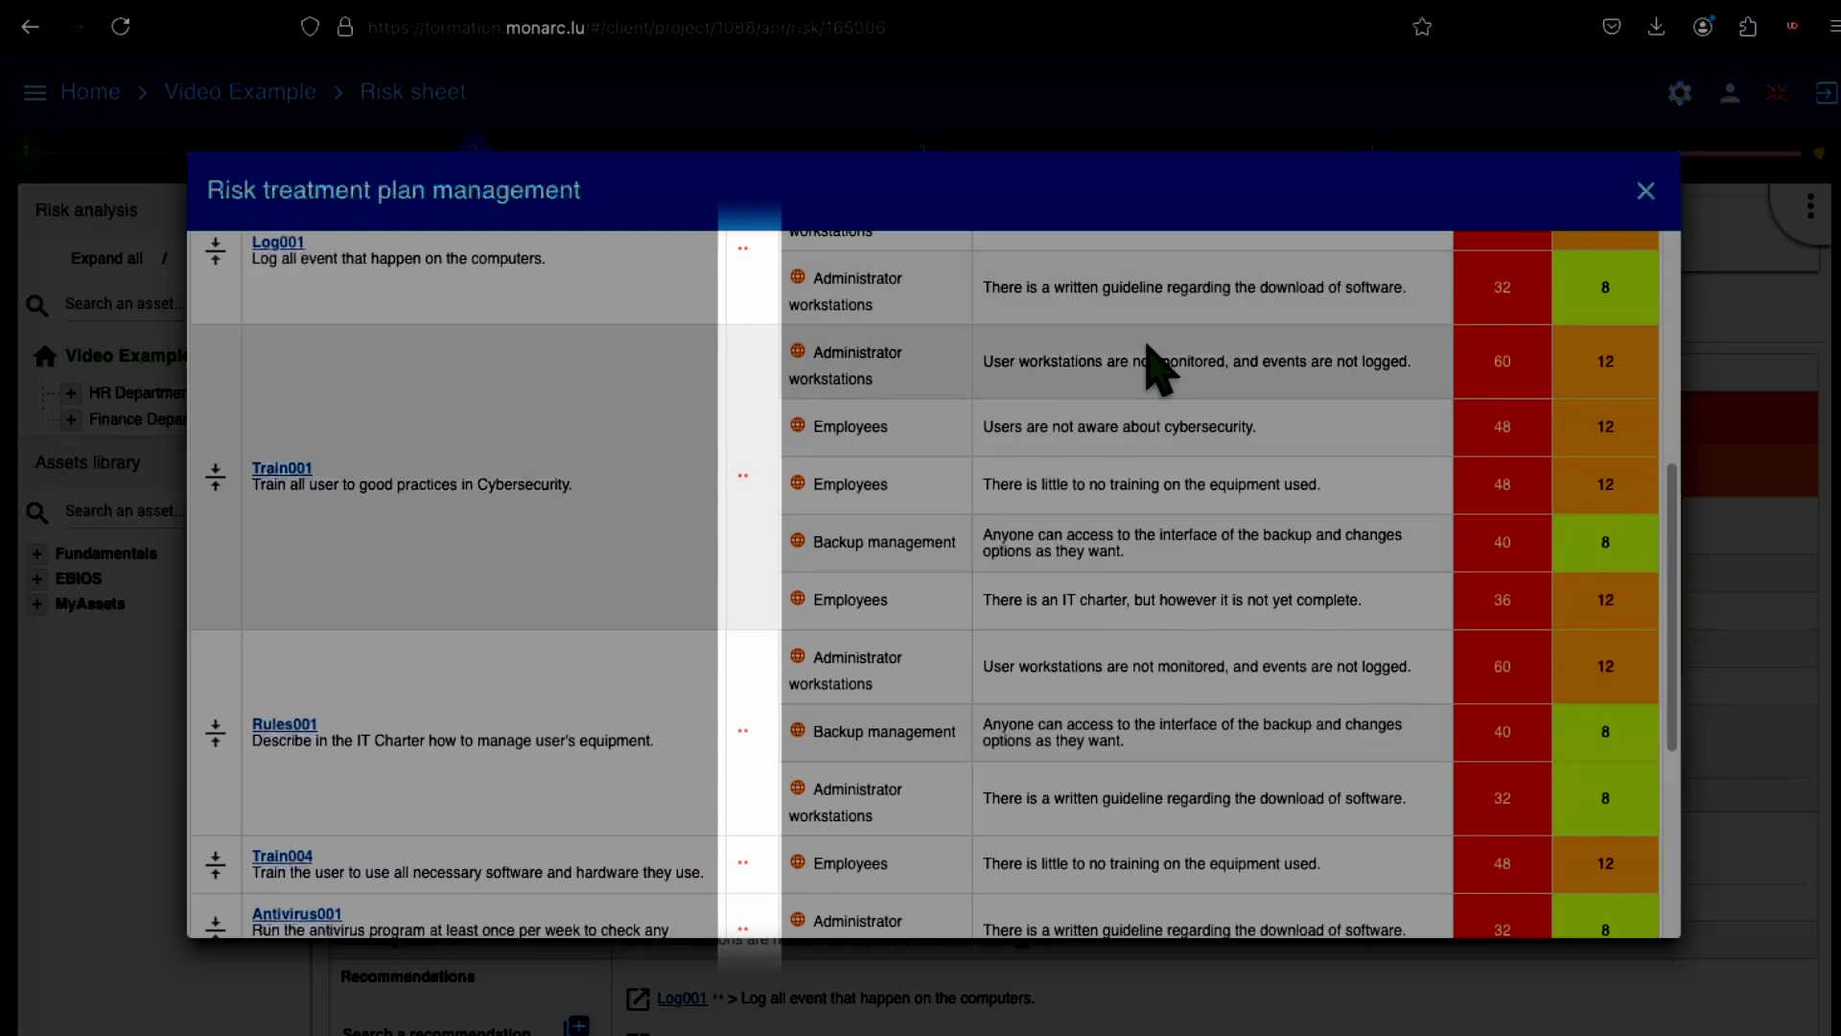
scroll(1156, 369, down, 4)
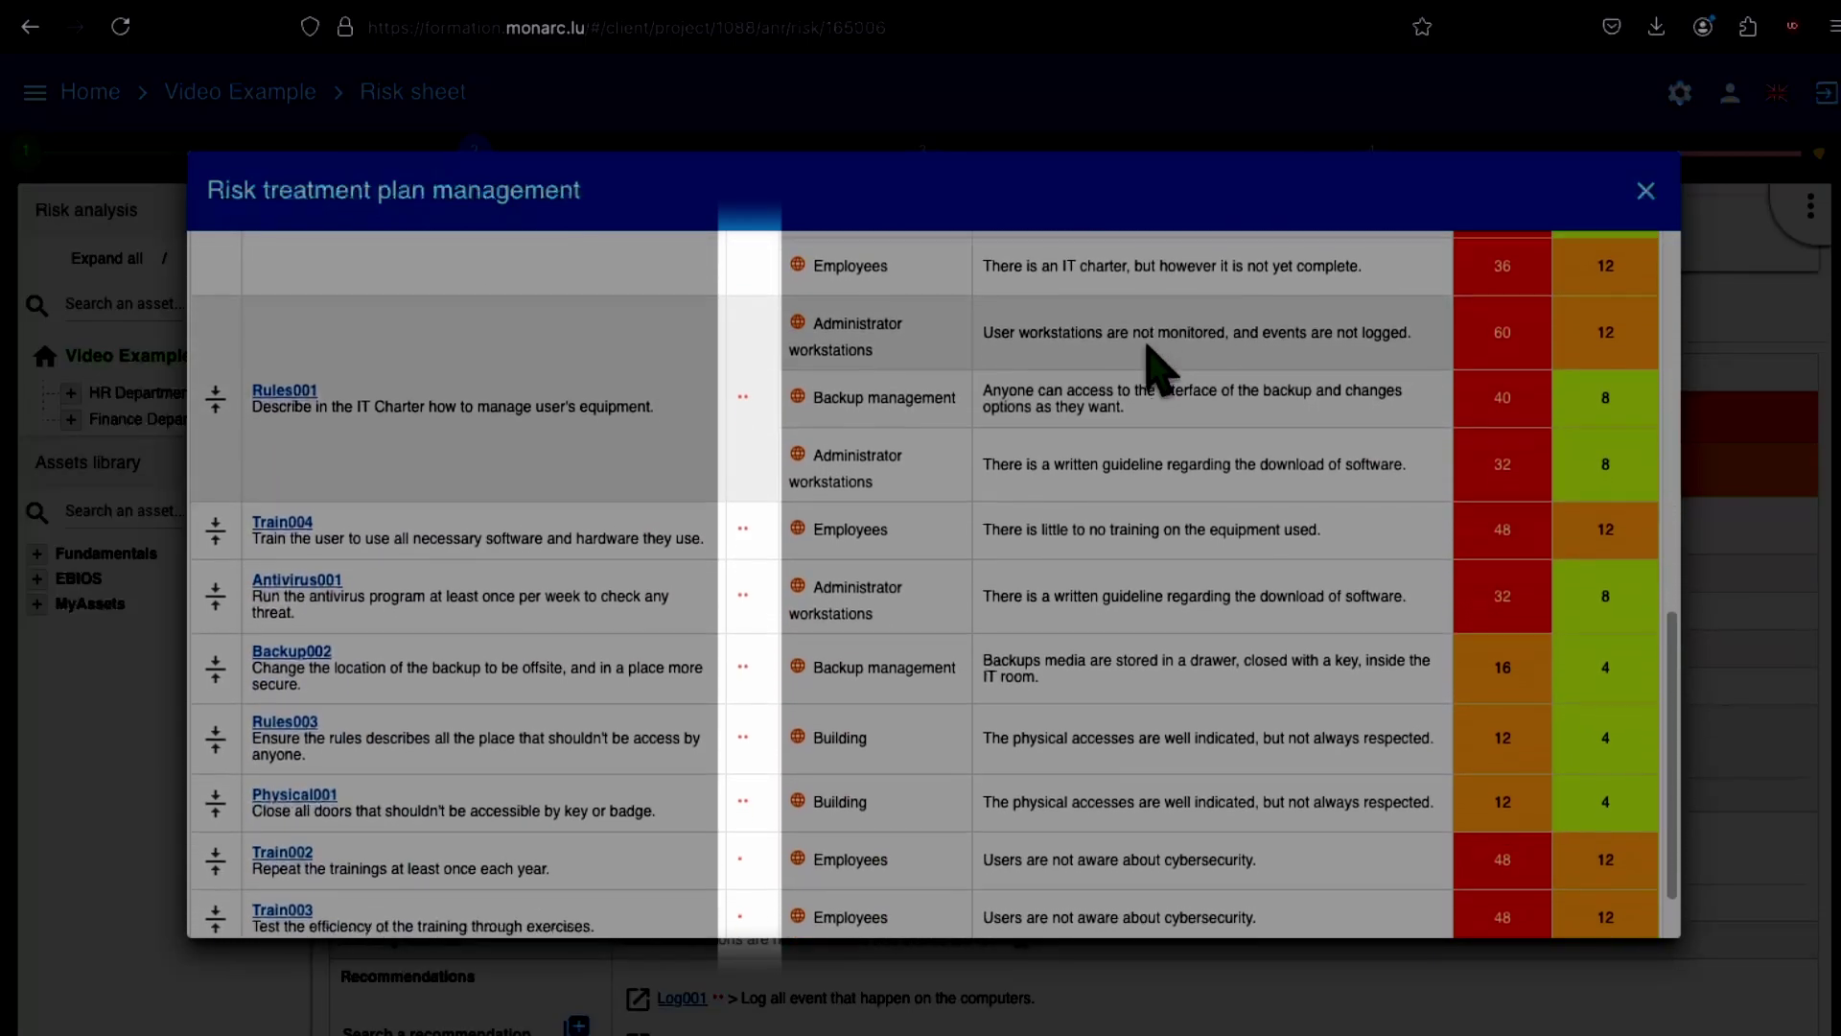
scroll(1156, 369, down, 1)
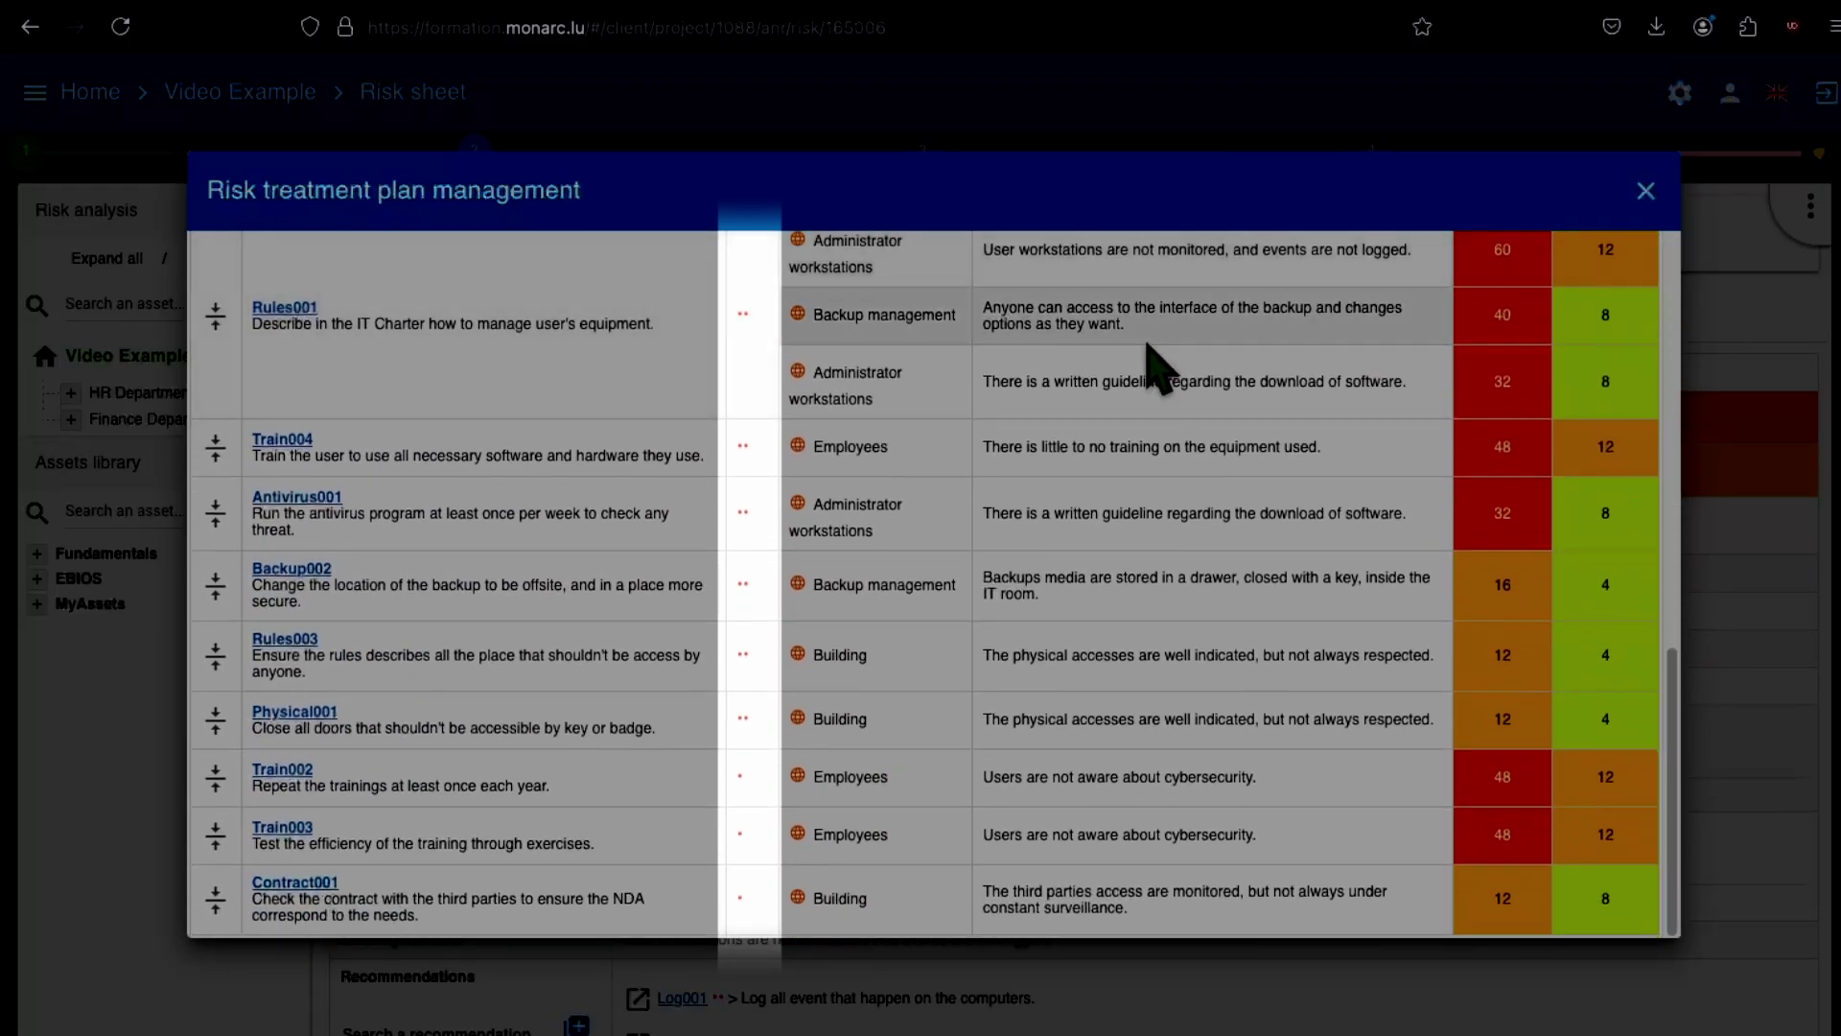
scroll(1149, 347, up, 5)
scroll(1156, 364, up, 6)
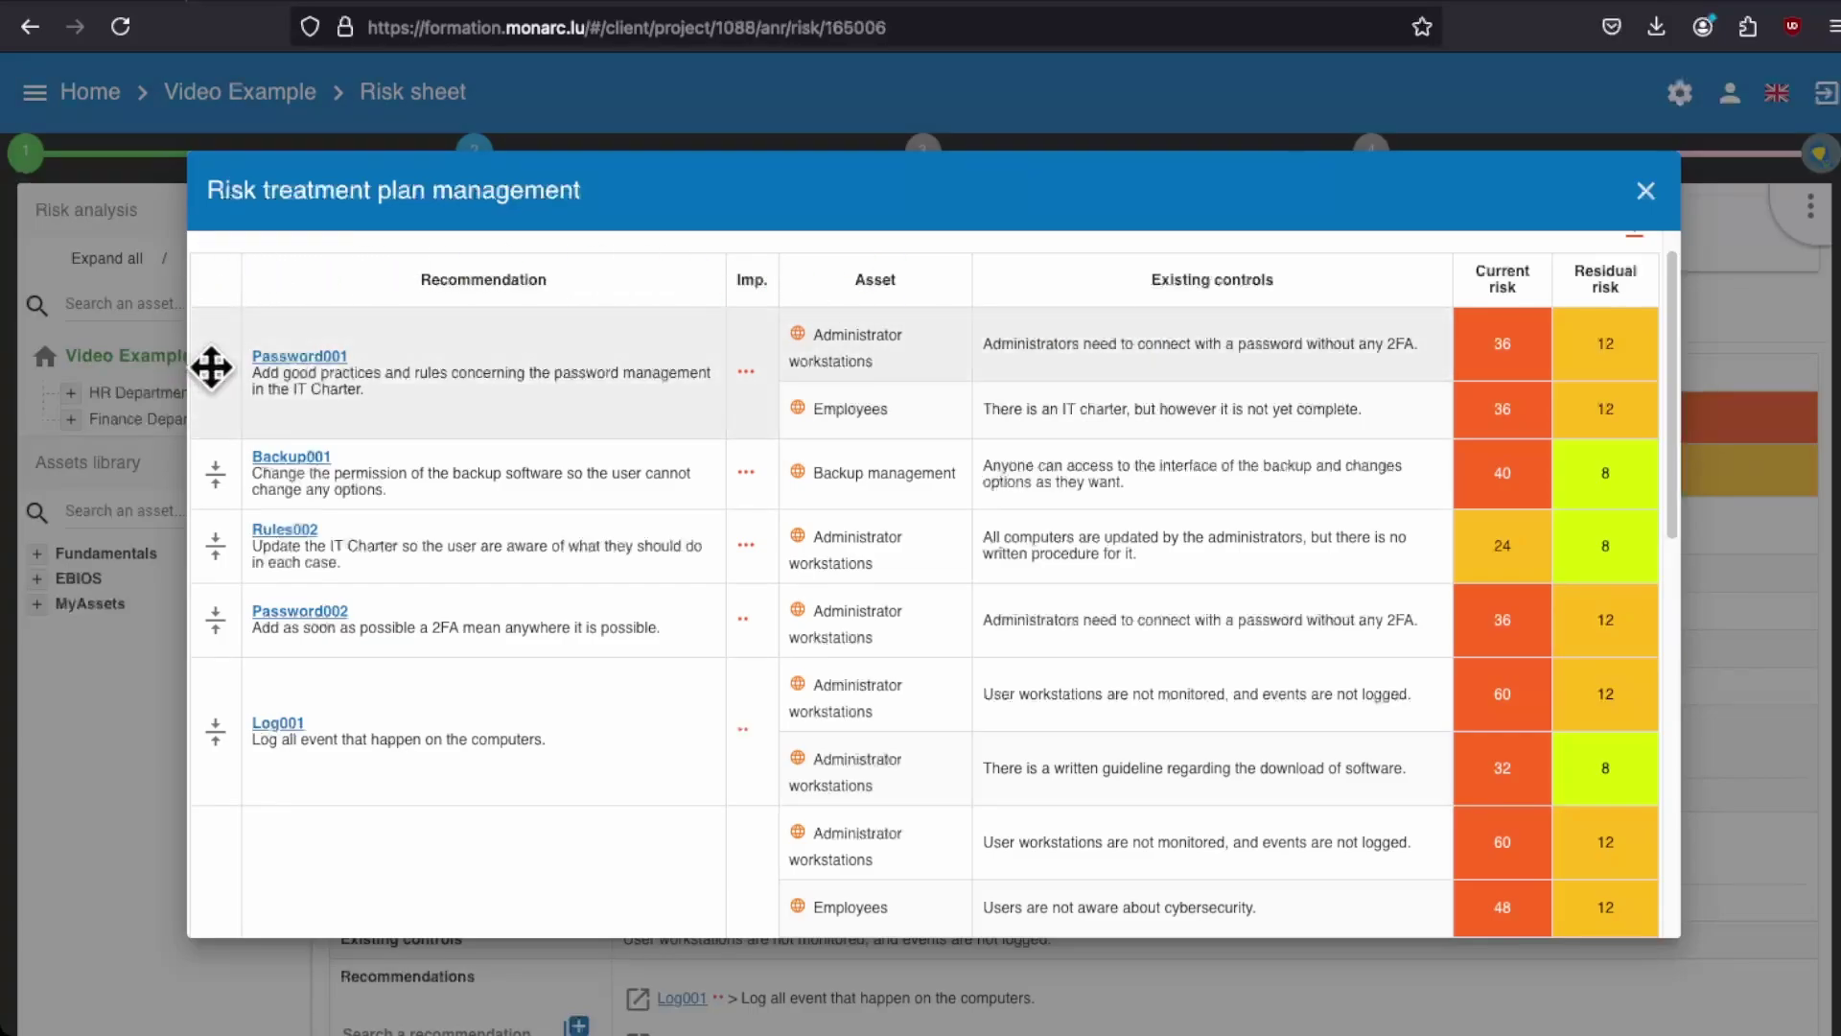
Step: Drag Password001 below Rules002 and Log001 to the top of the plan
drag(211, 366, 187, 643)
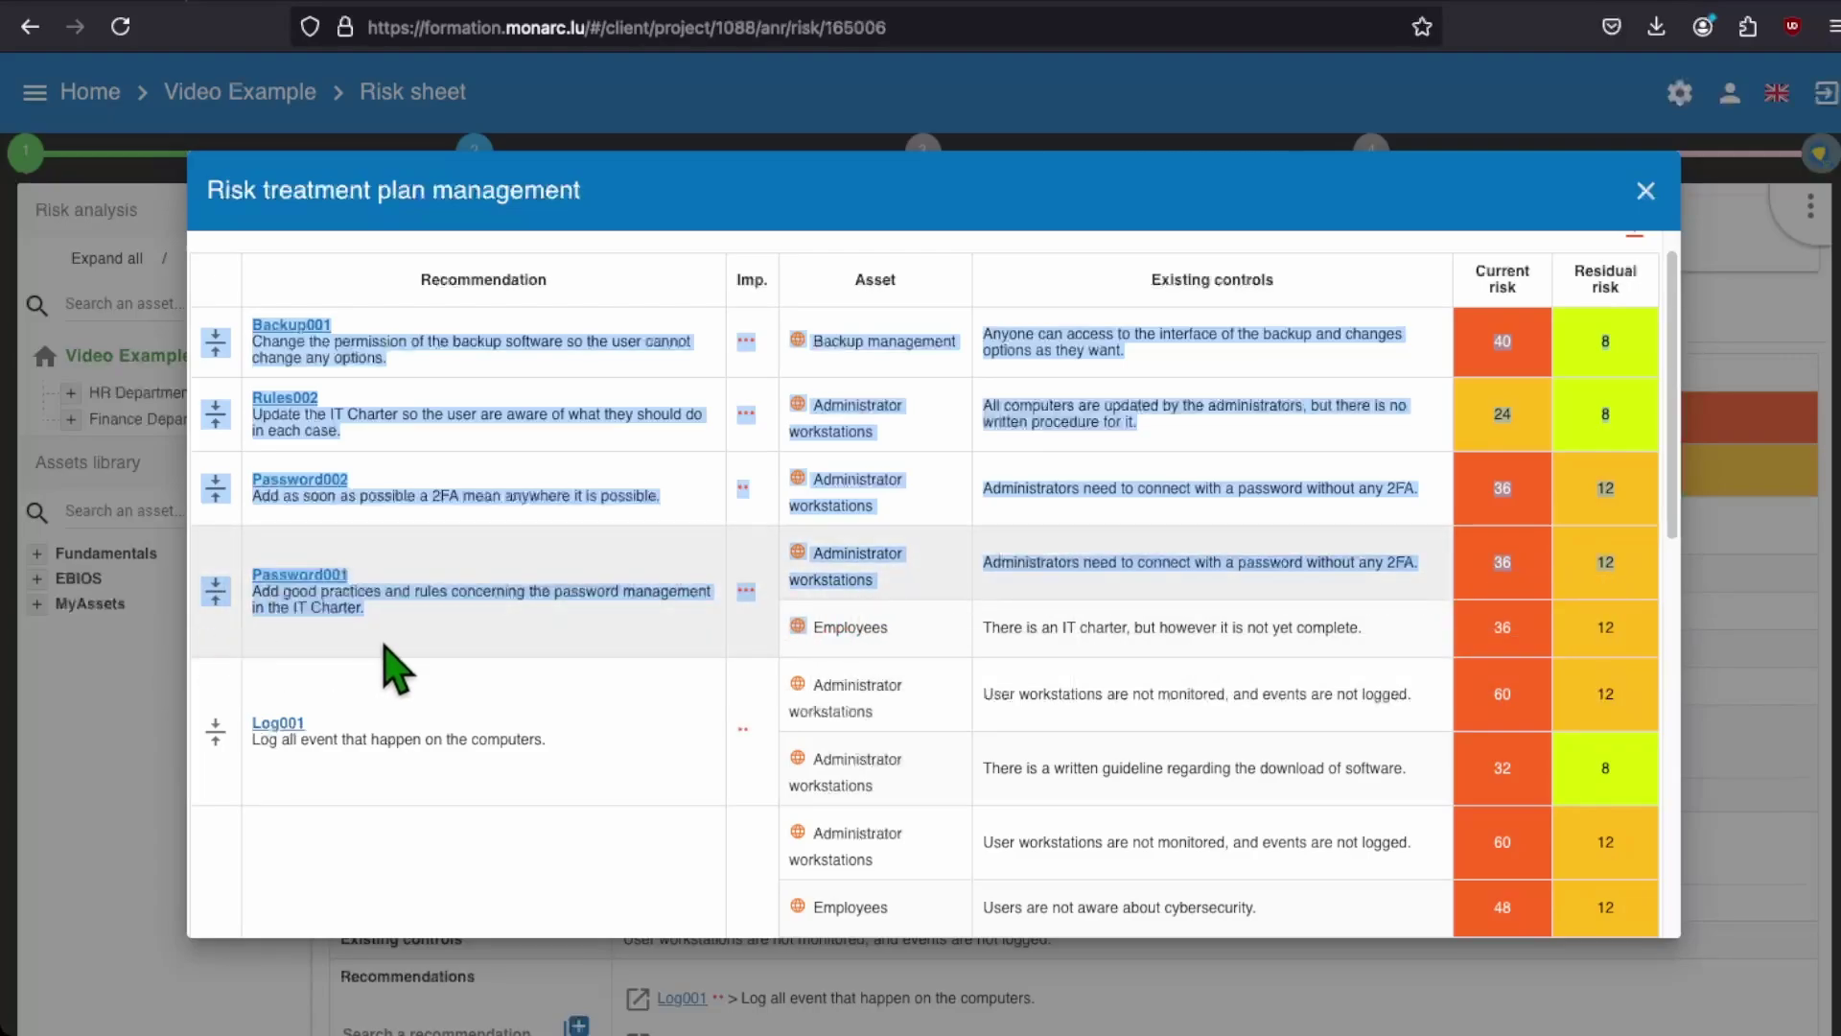
click(389, 638)
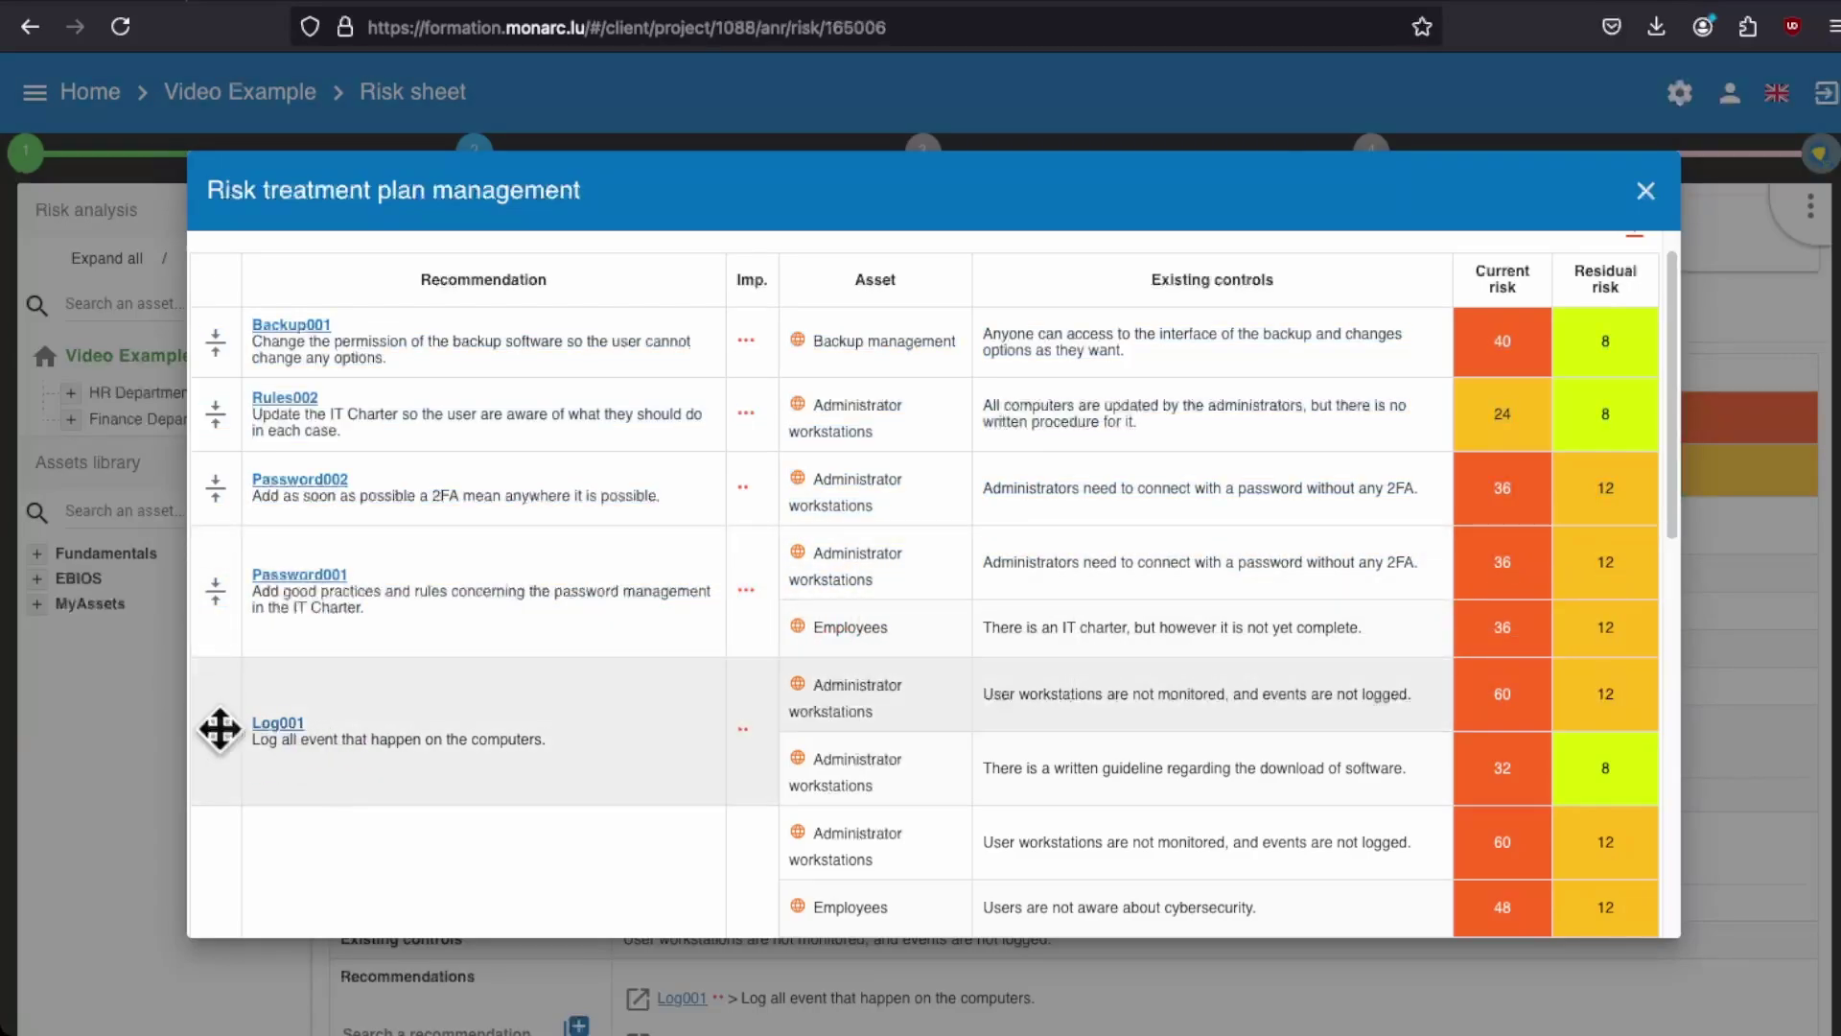
drag(214, 730, 401, 335)
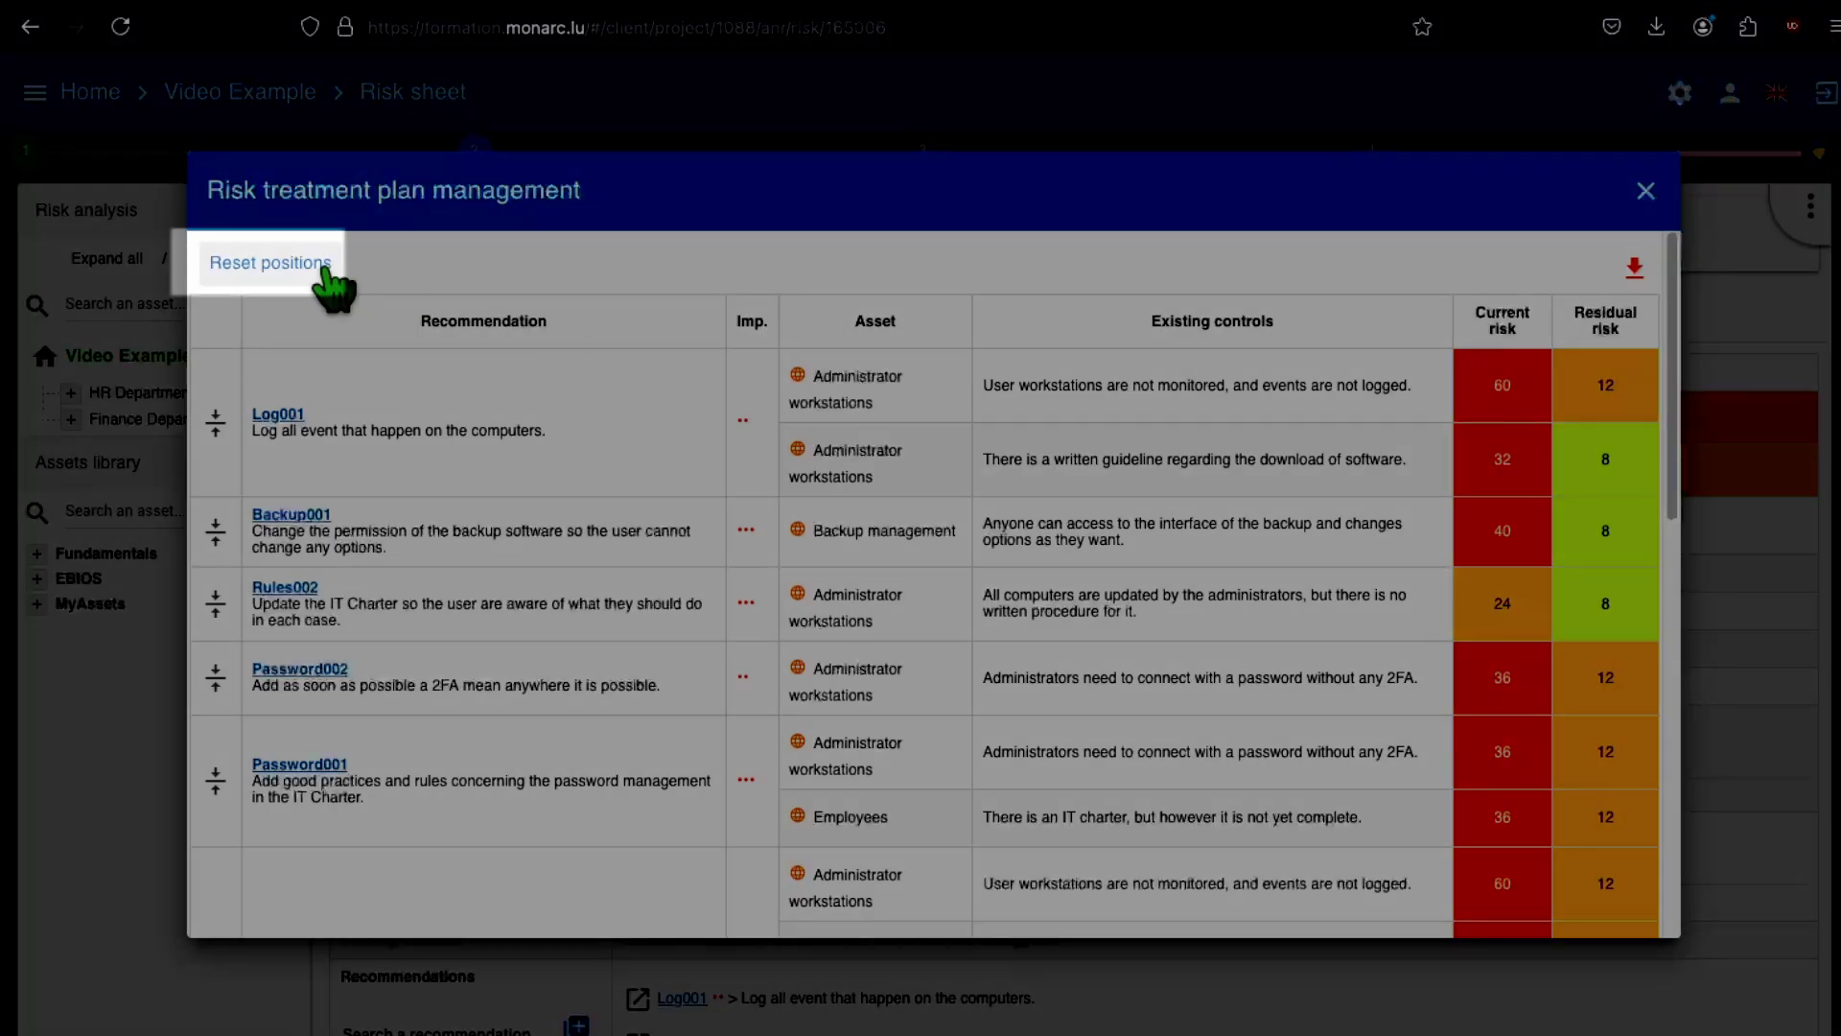
Step: Reset the plan to its default order and export it as risktreatmantplan.csv
click(327, 270)
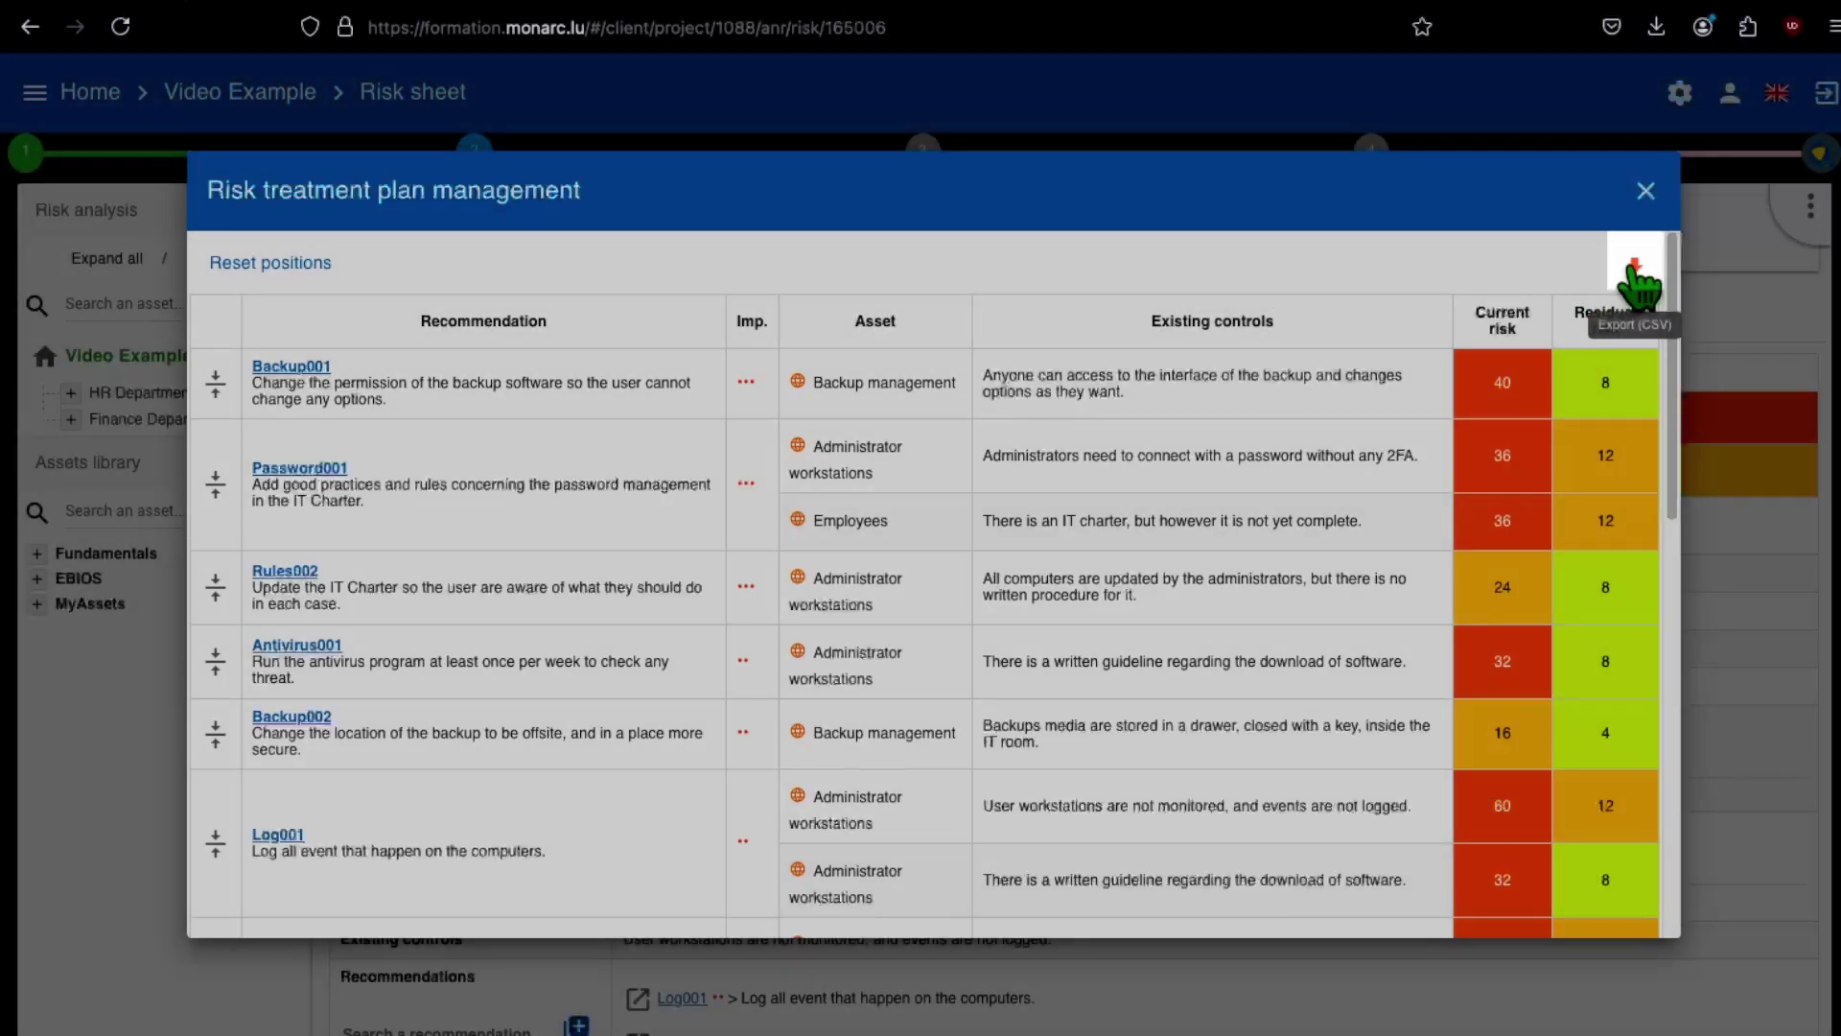
click(1636, 276)
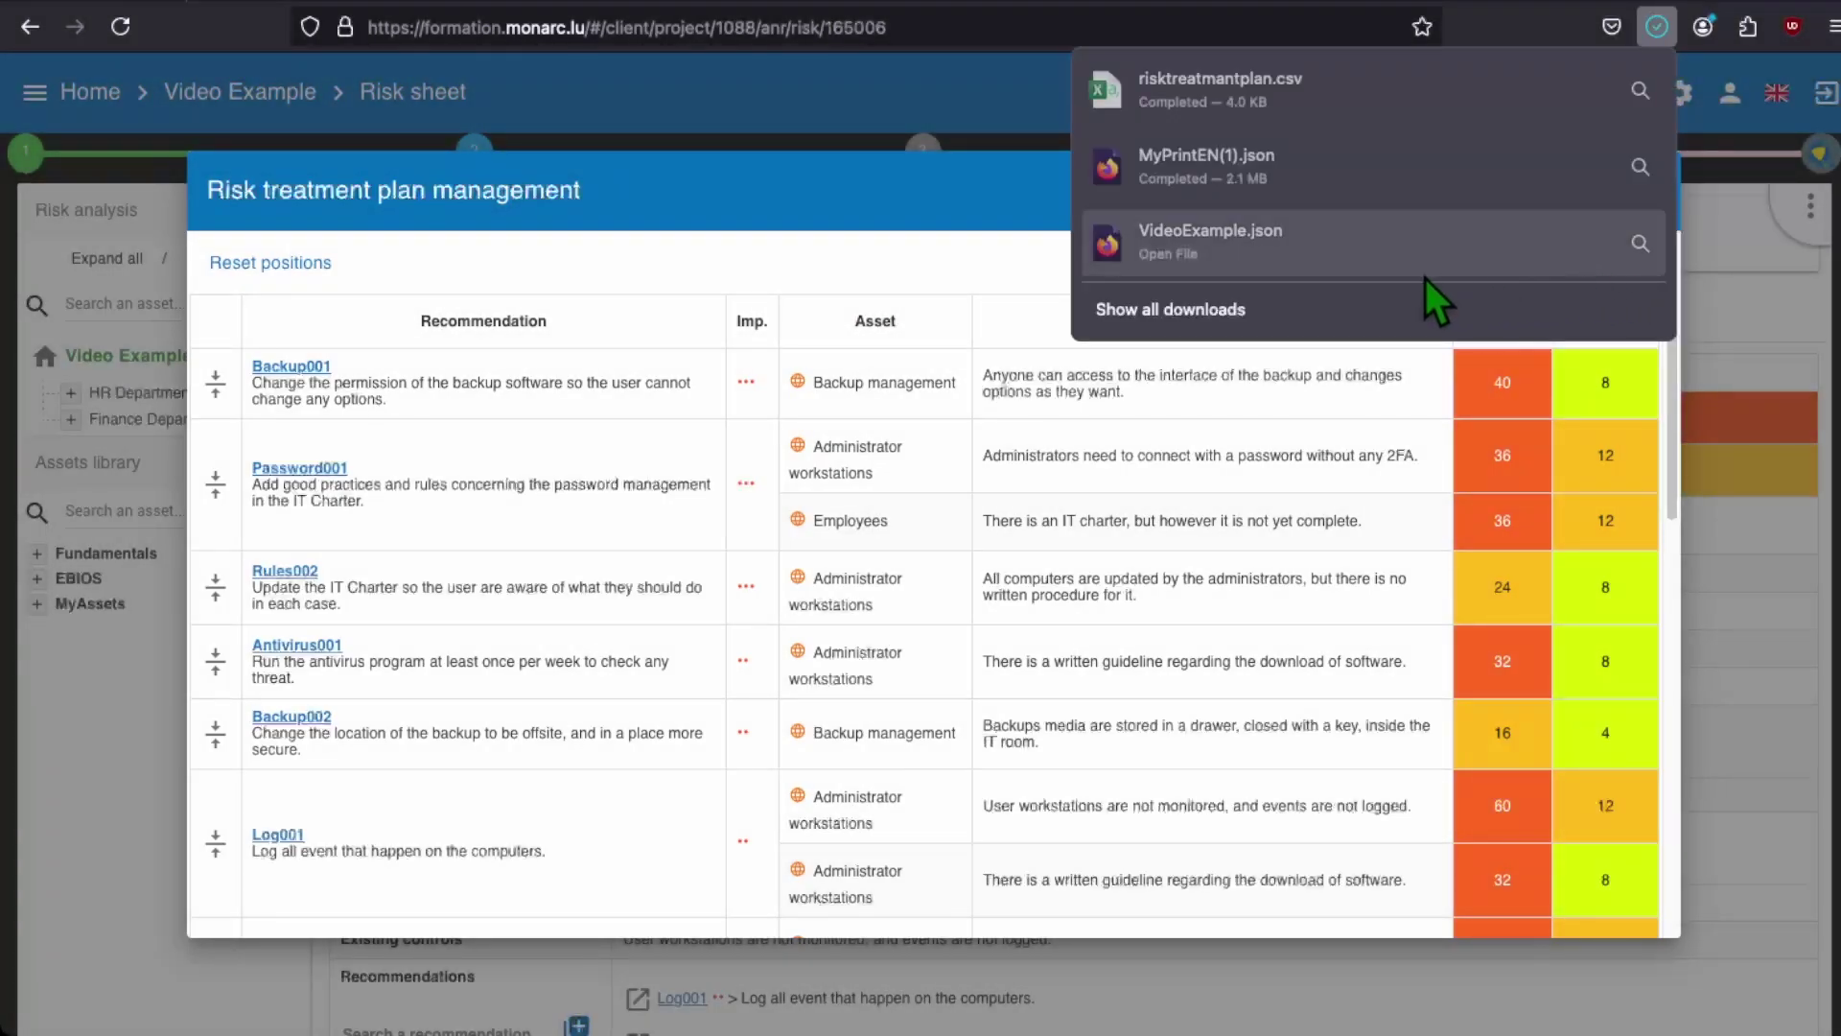
click(916, 285)
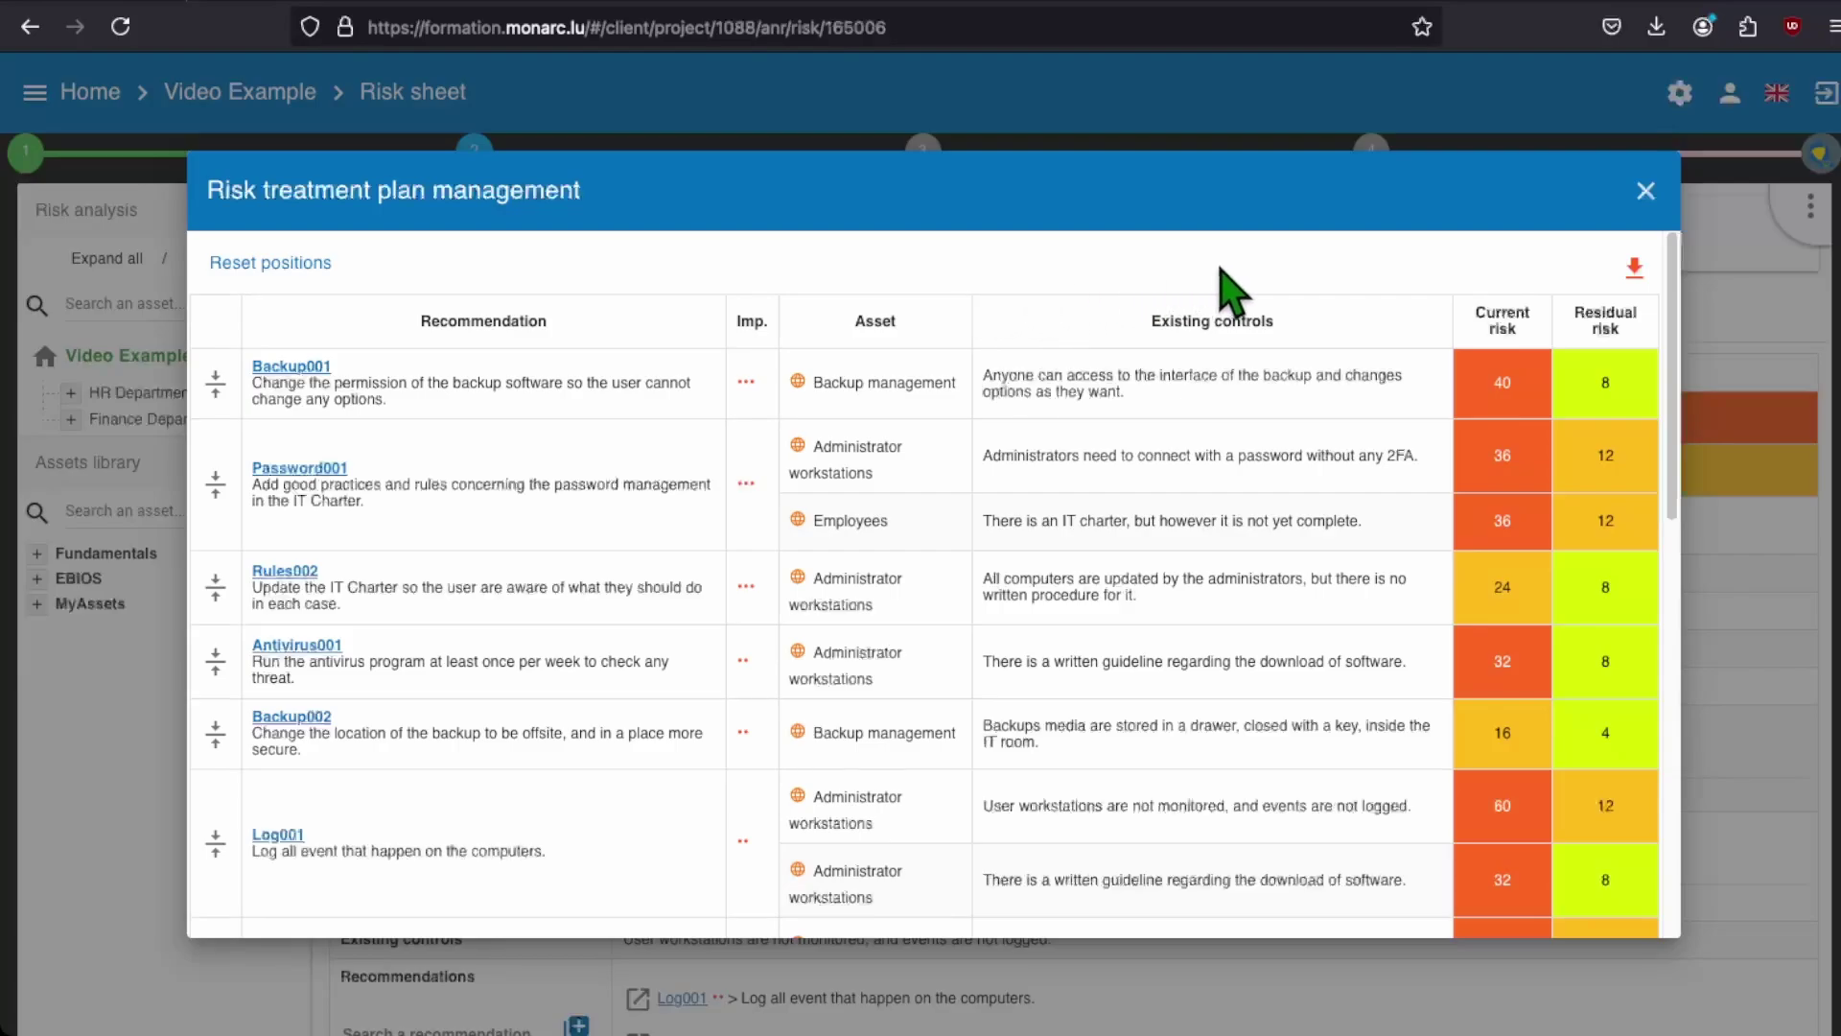
Step: Close the plan window, tick Risk treatment plan management as done, and reopen step 3's tasks
click(1645, 189)
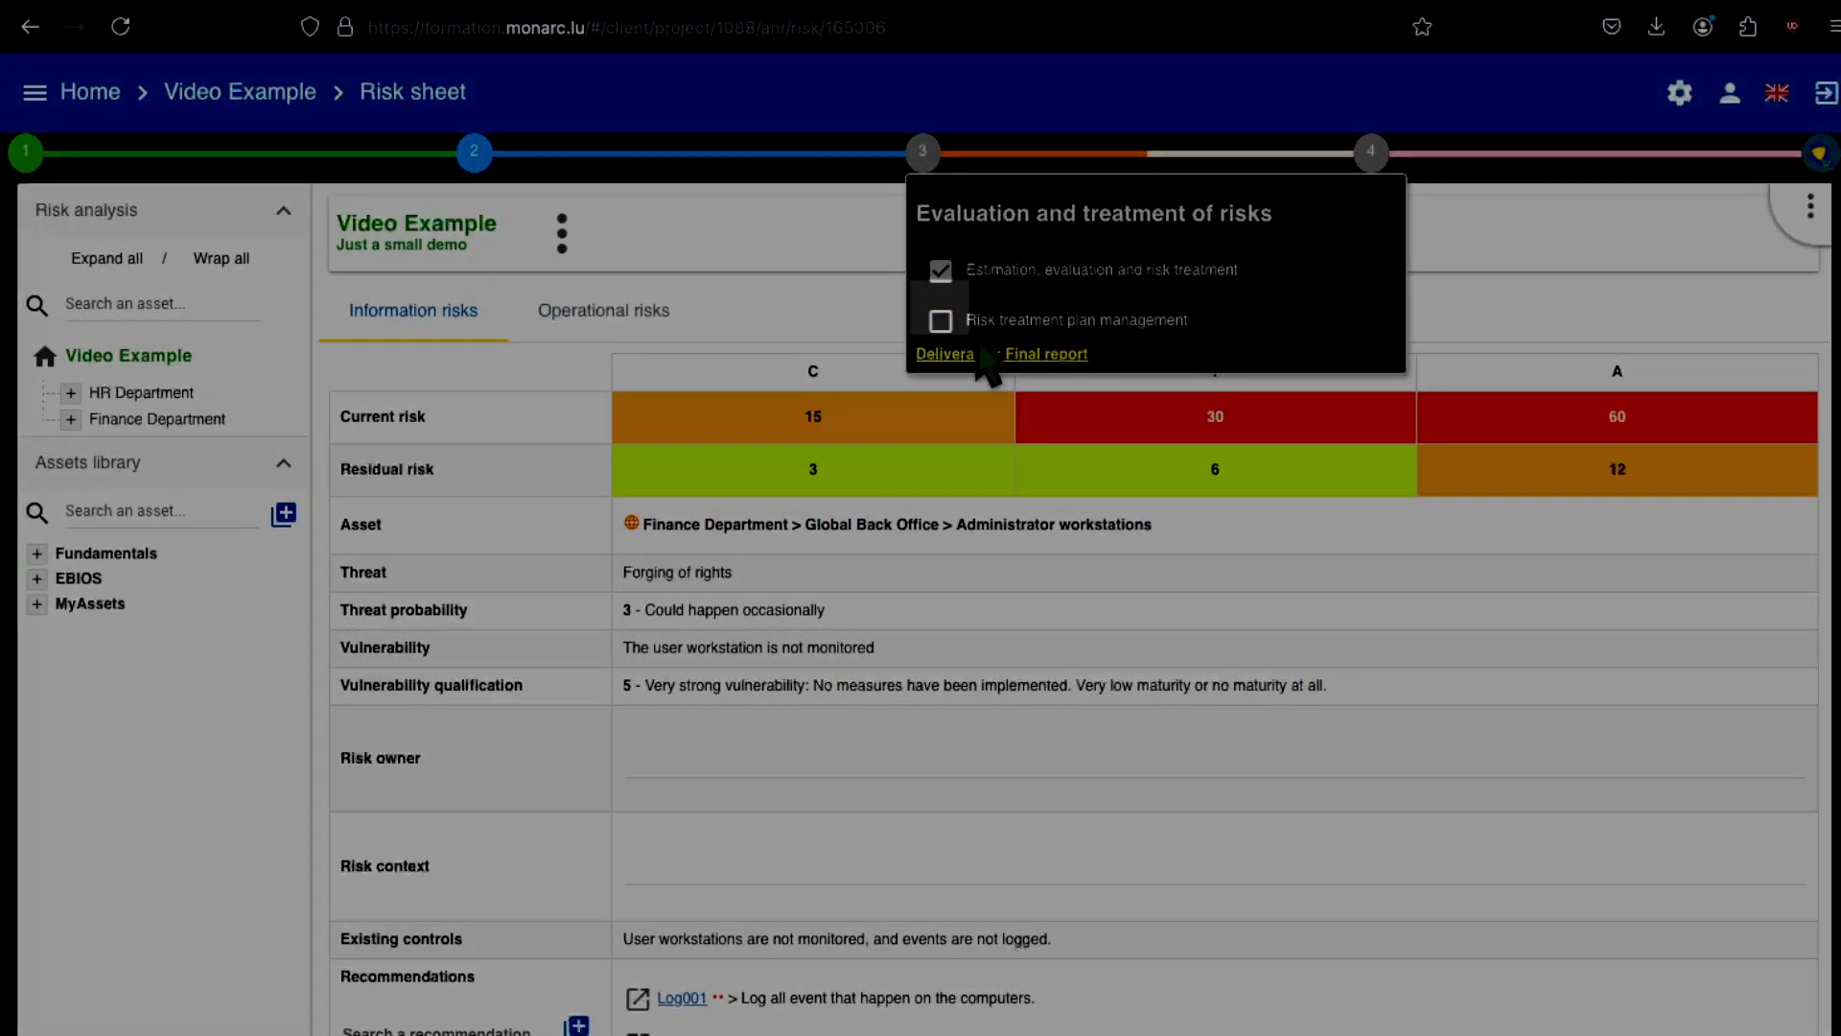
click(939, 323)
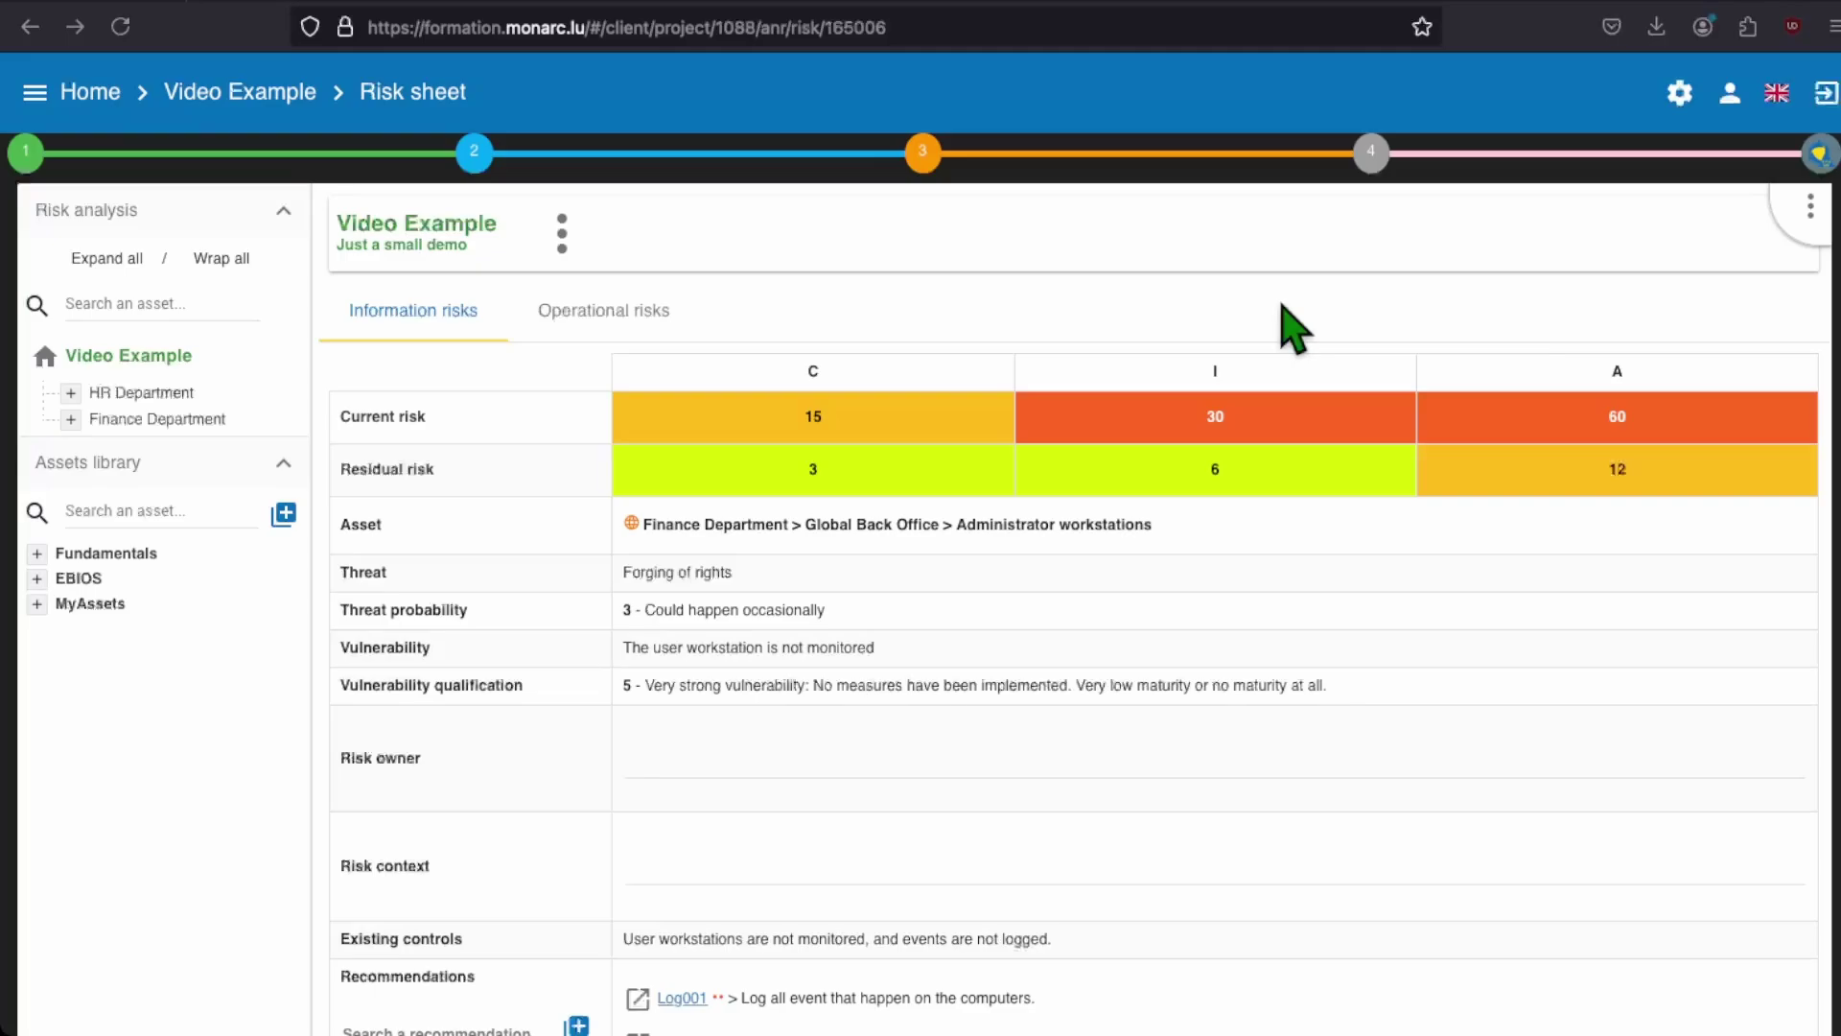
click(923, 153)
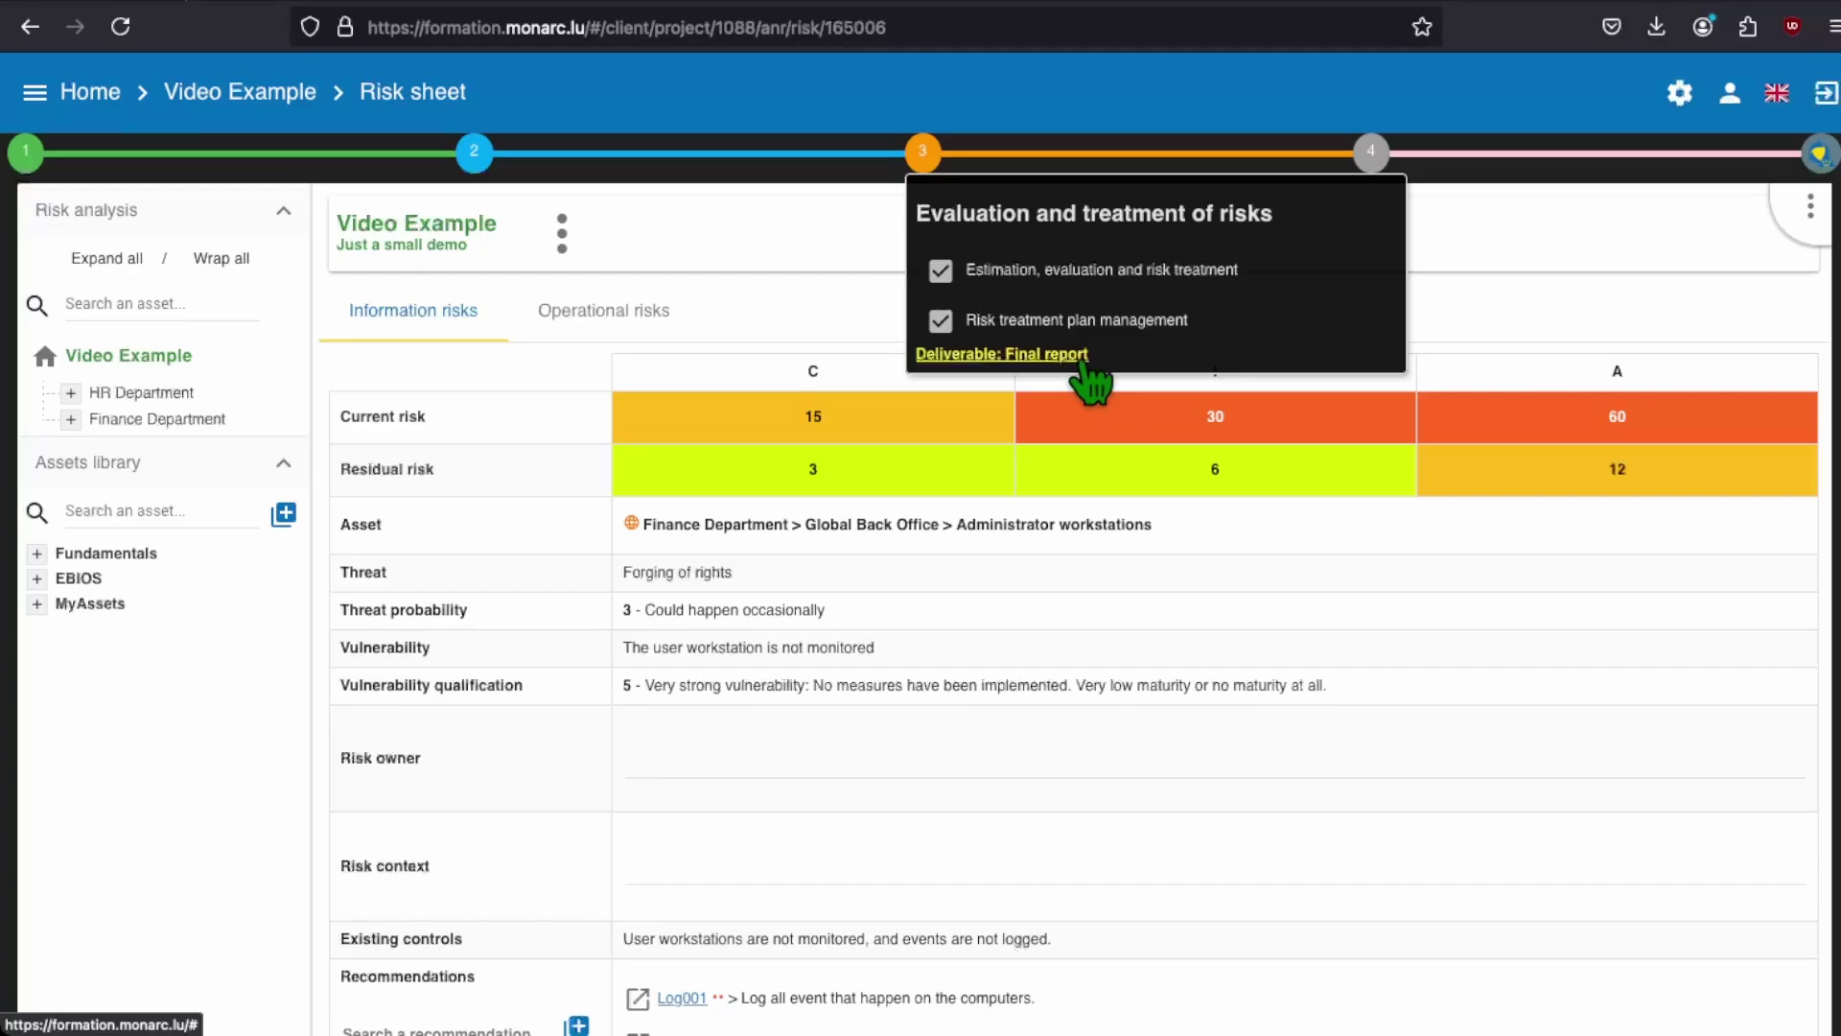
Step: Start the final report with the Report risk assessment template, version 0.9, Confidential classification and document name
click(1055, 357)
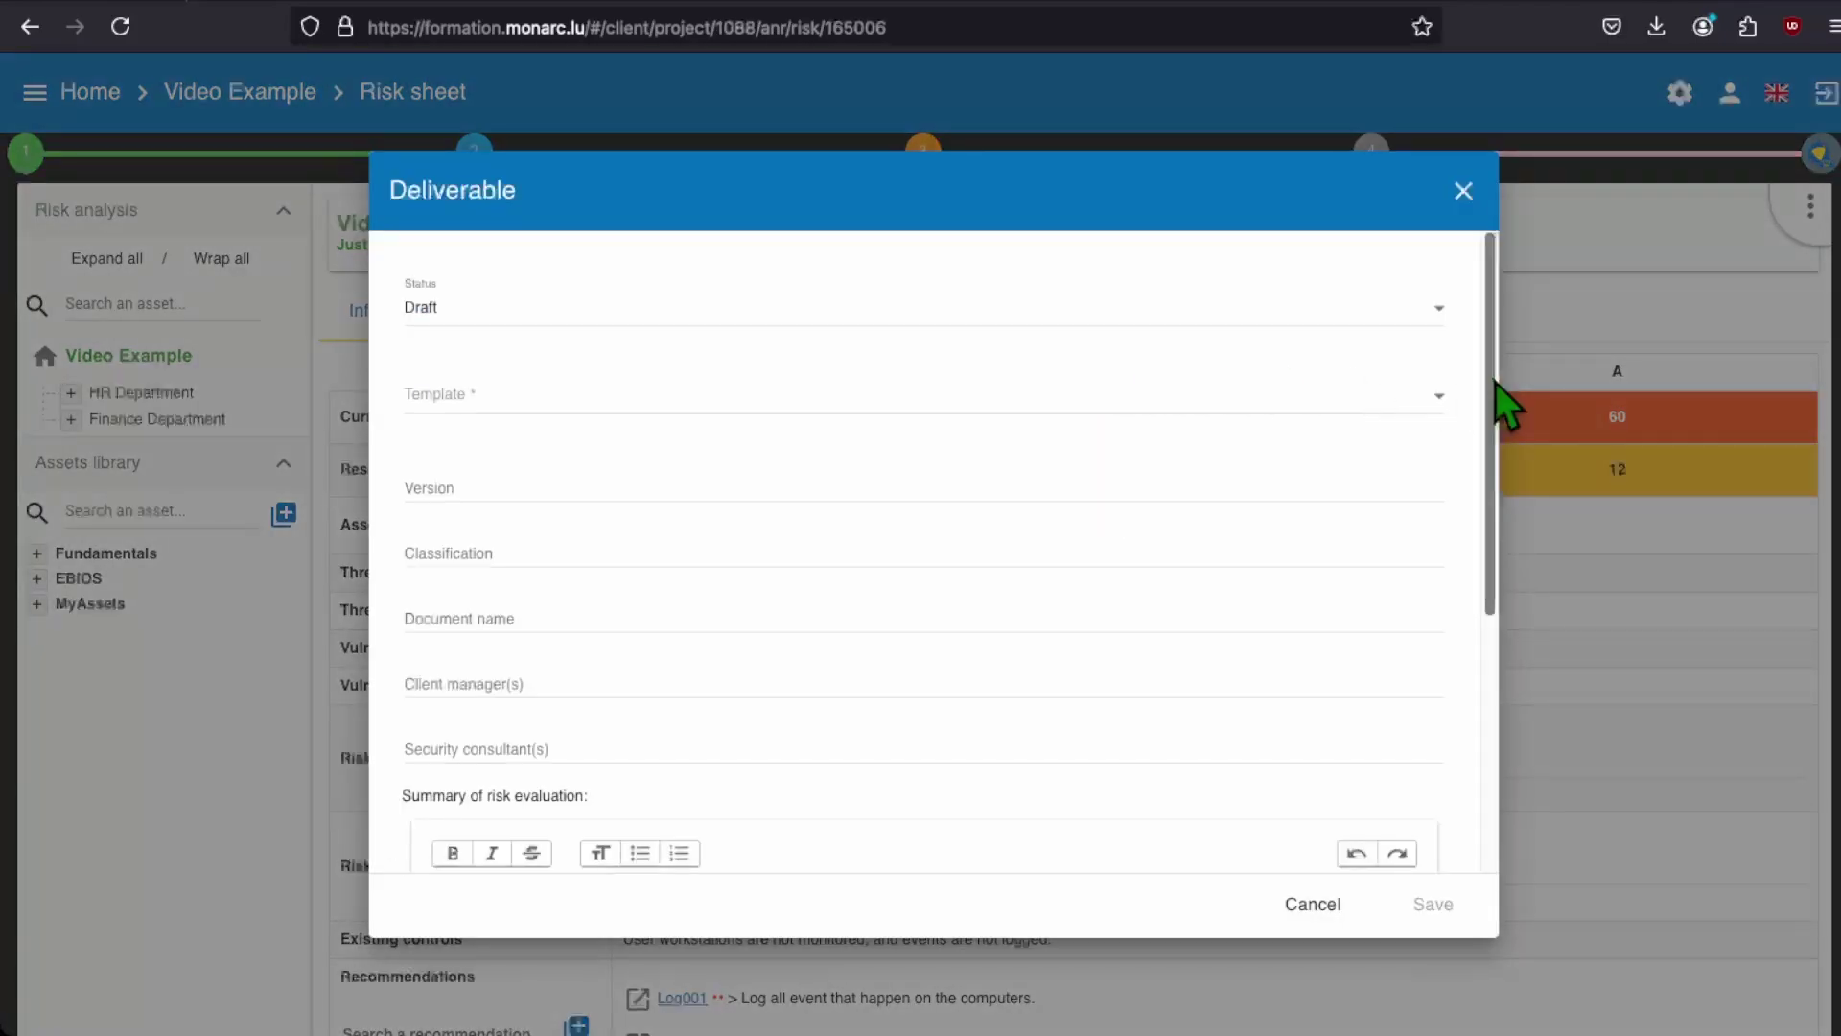
click(1434, 396)
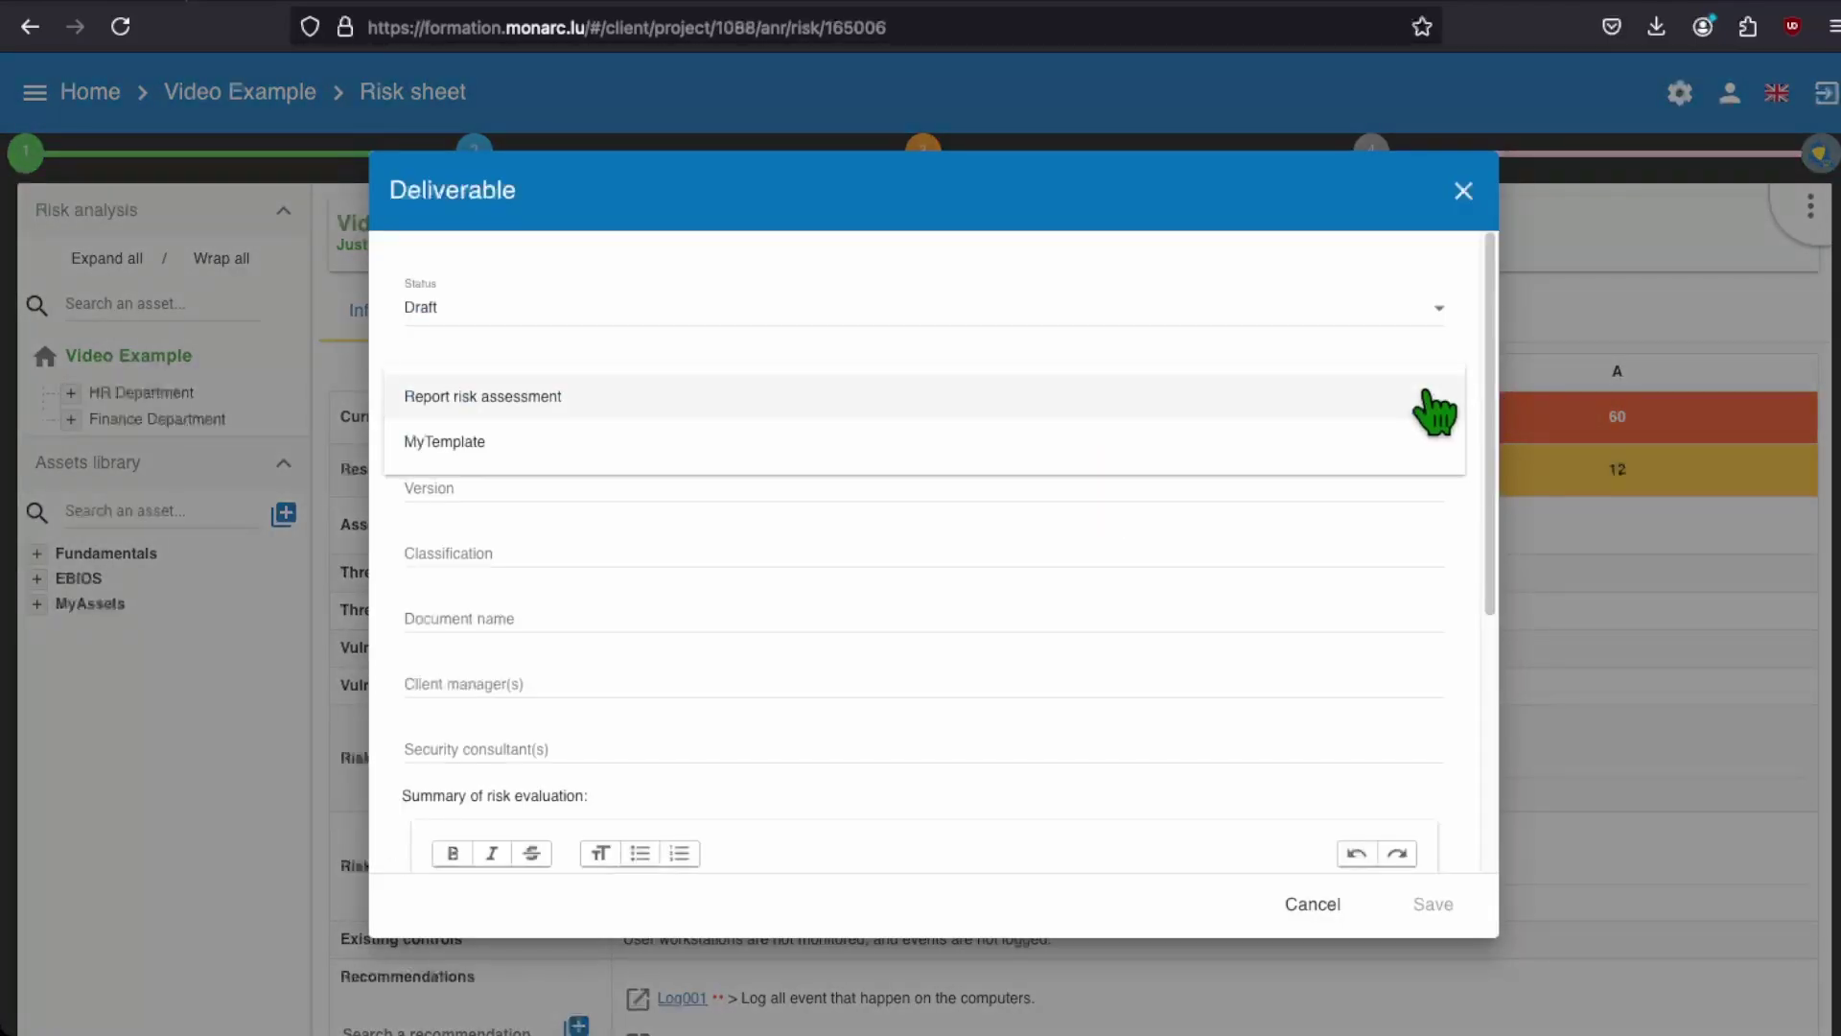
click(1247, 398)
click(968, 476)
text(0.9)
click(851, 552)
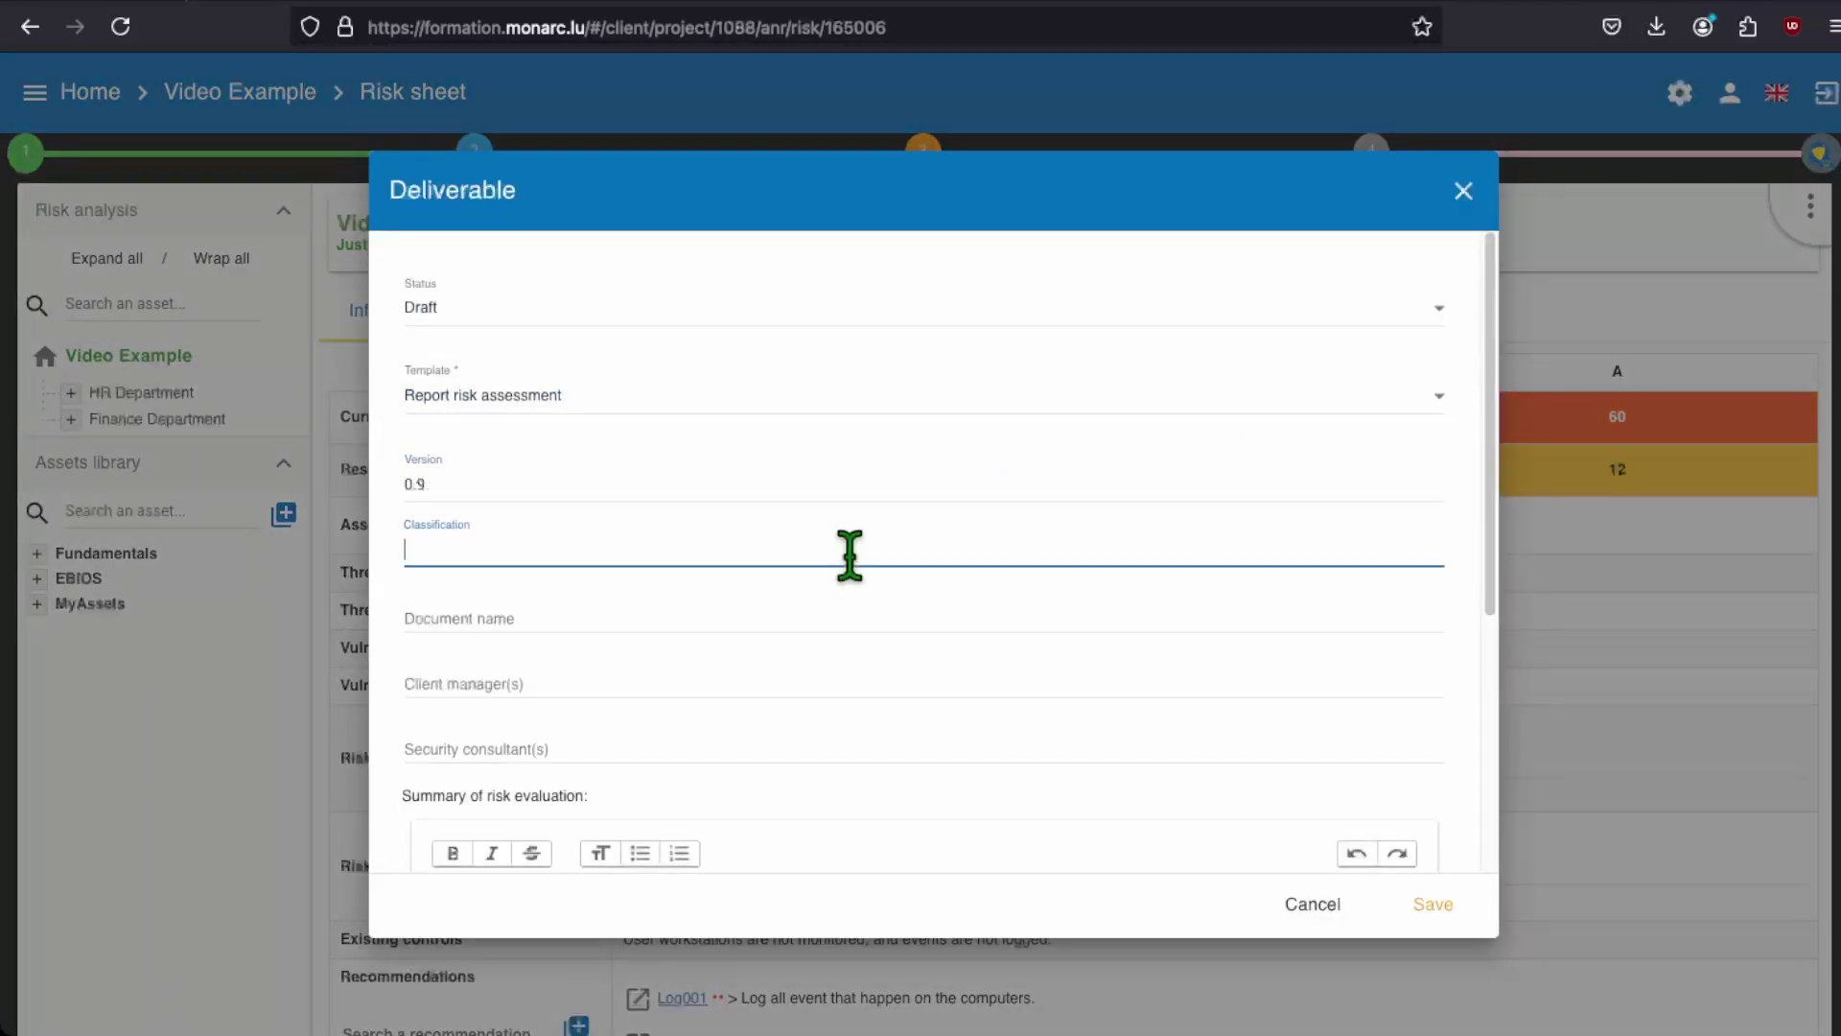
text(Confidential)
click(810, 610)
text(Risk_Analysis_Report_MyPrint)
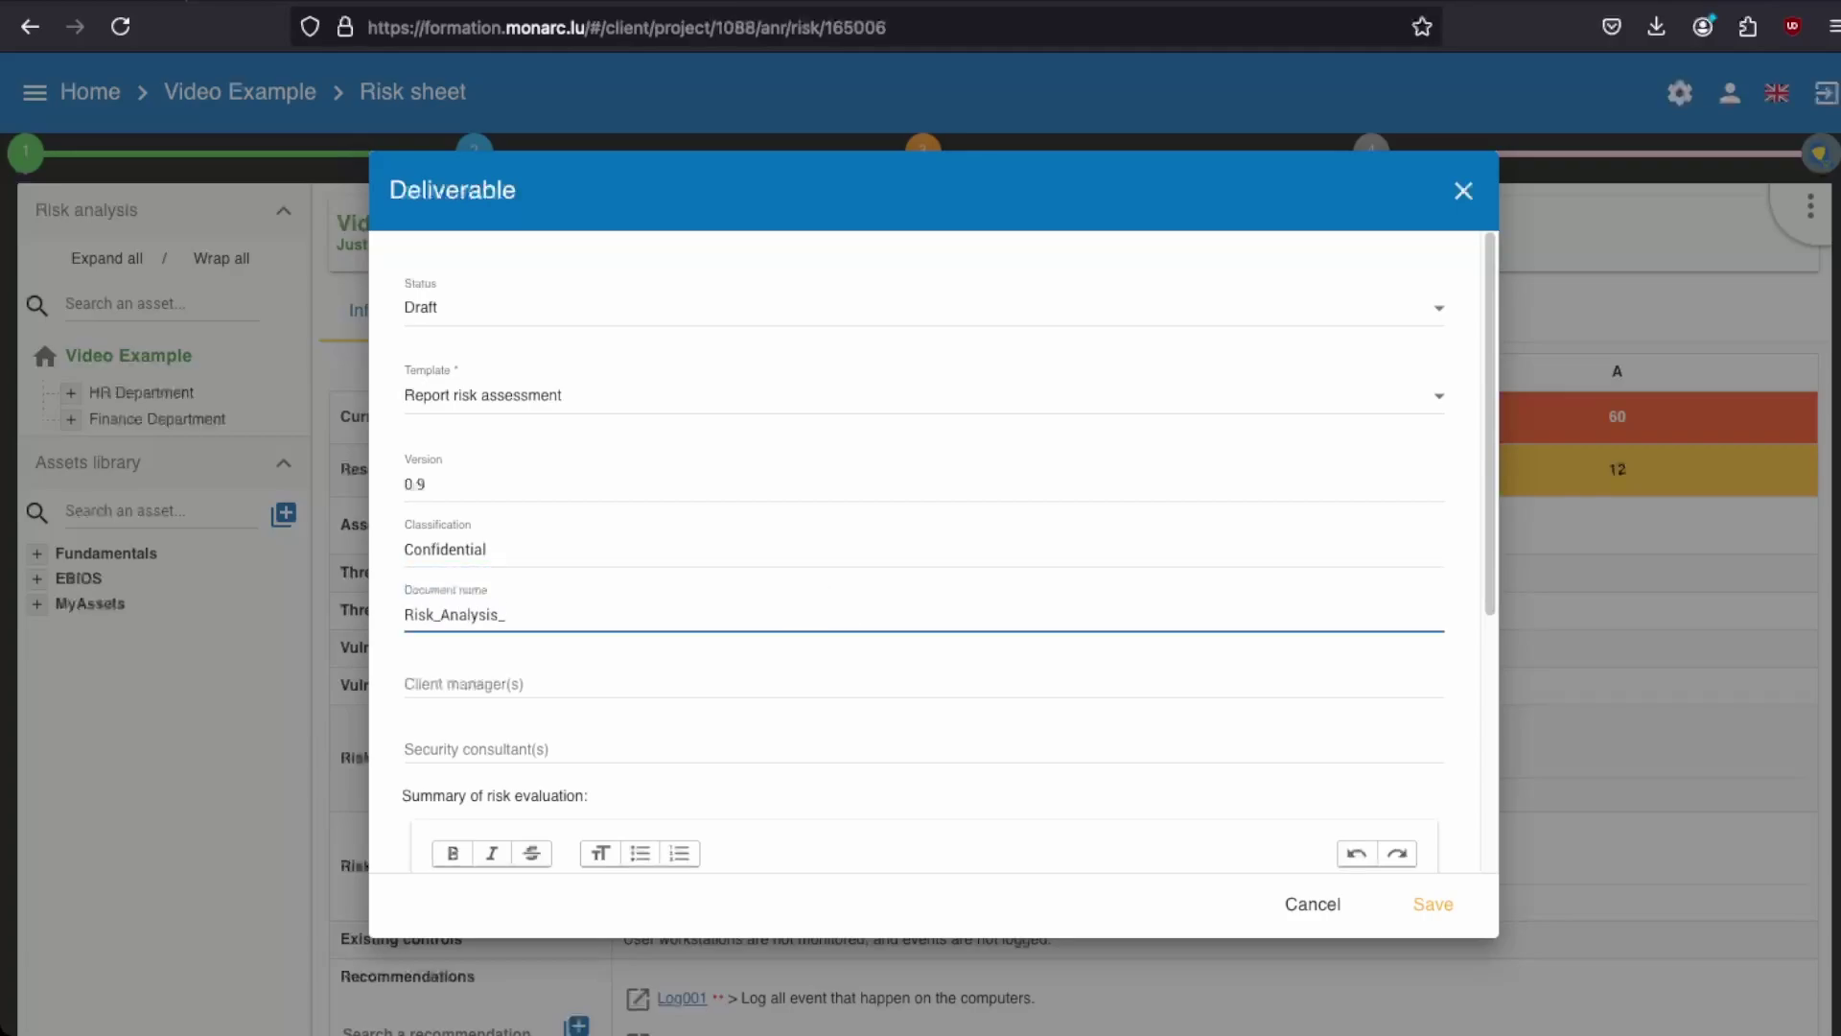
Step: Add MyPrint Team and MONARC Team, write the employee-training risk summary, and save the report
click(764, 683)
text(MyPrint Te)
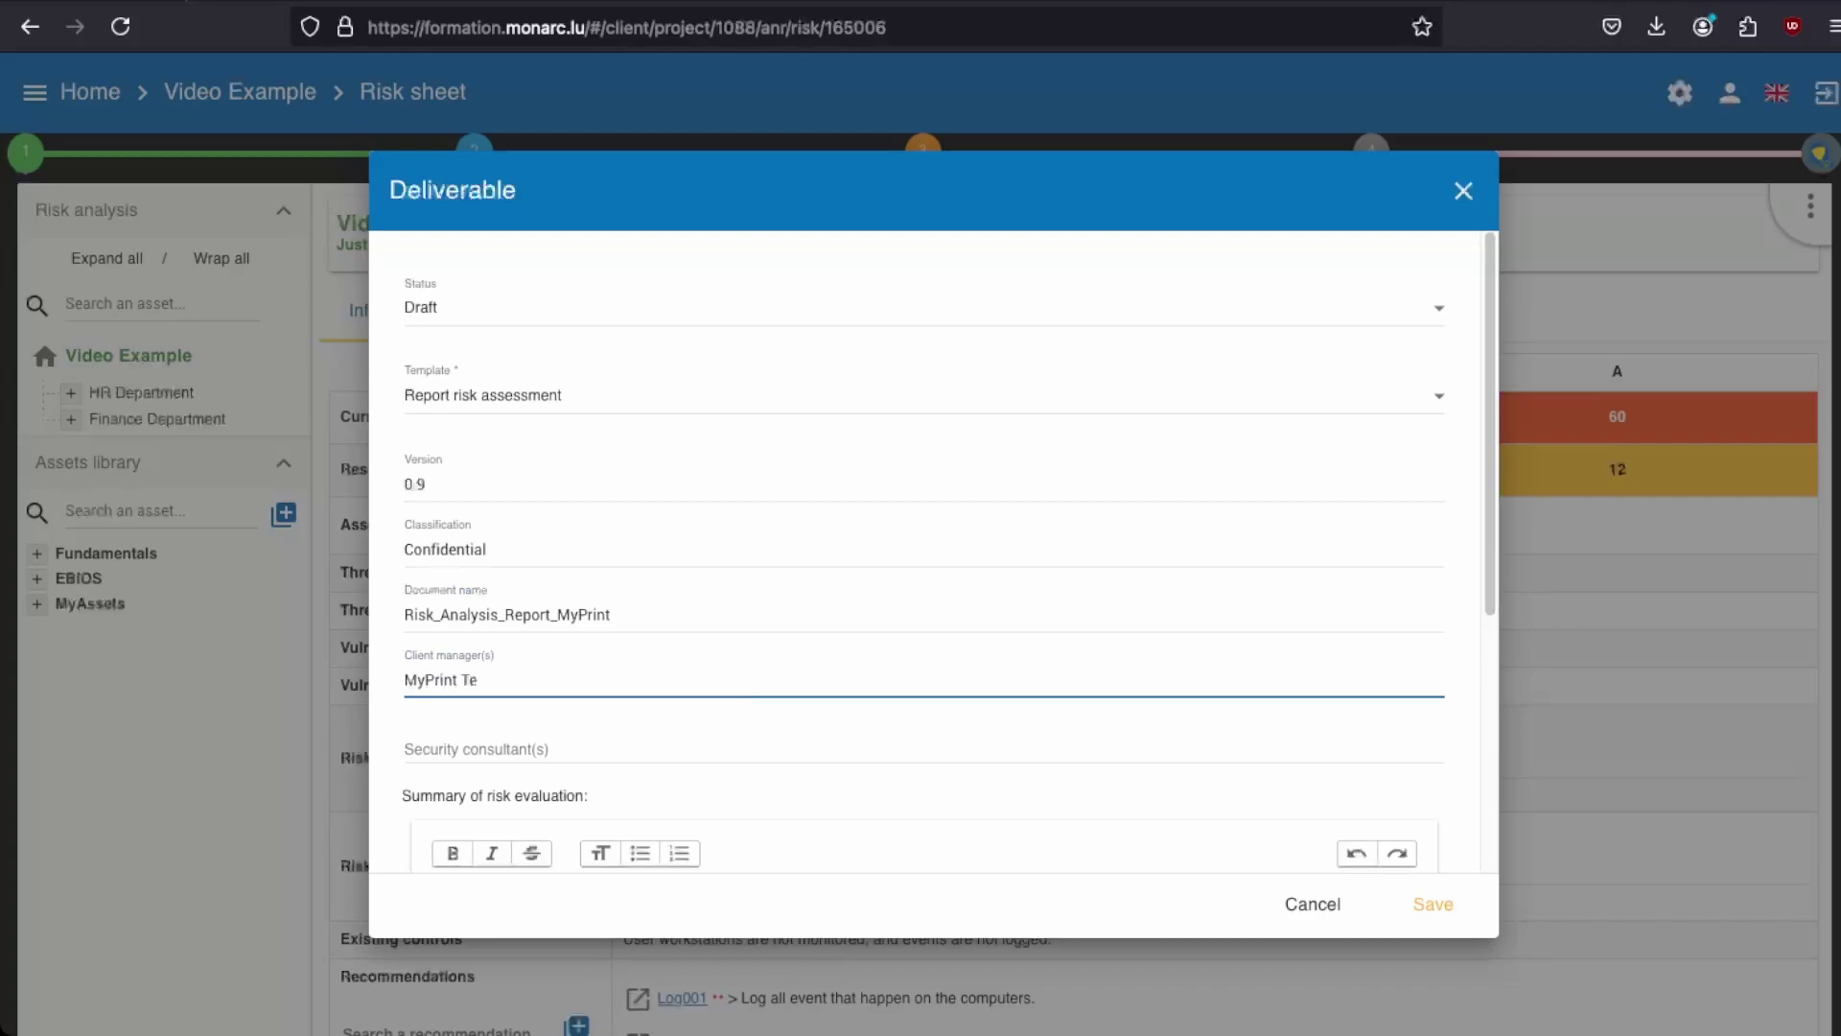
text(am)
key(Tab)
text(MONARC T)
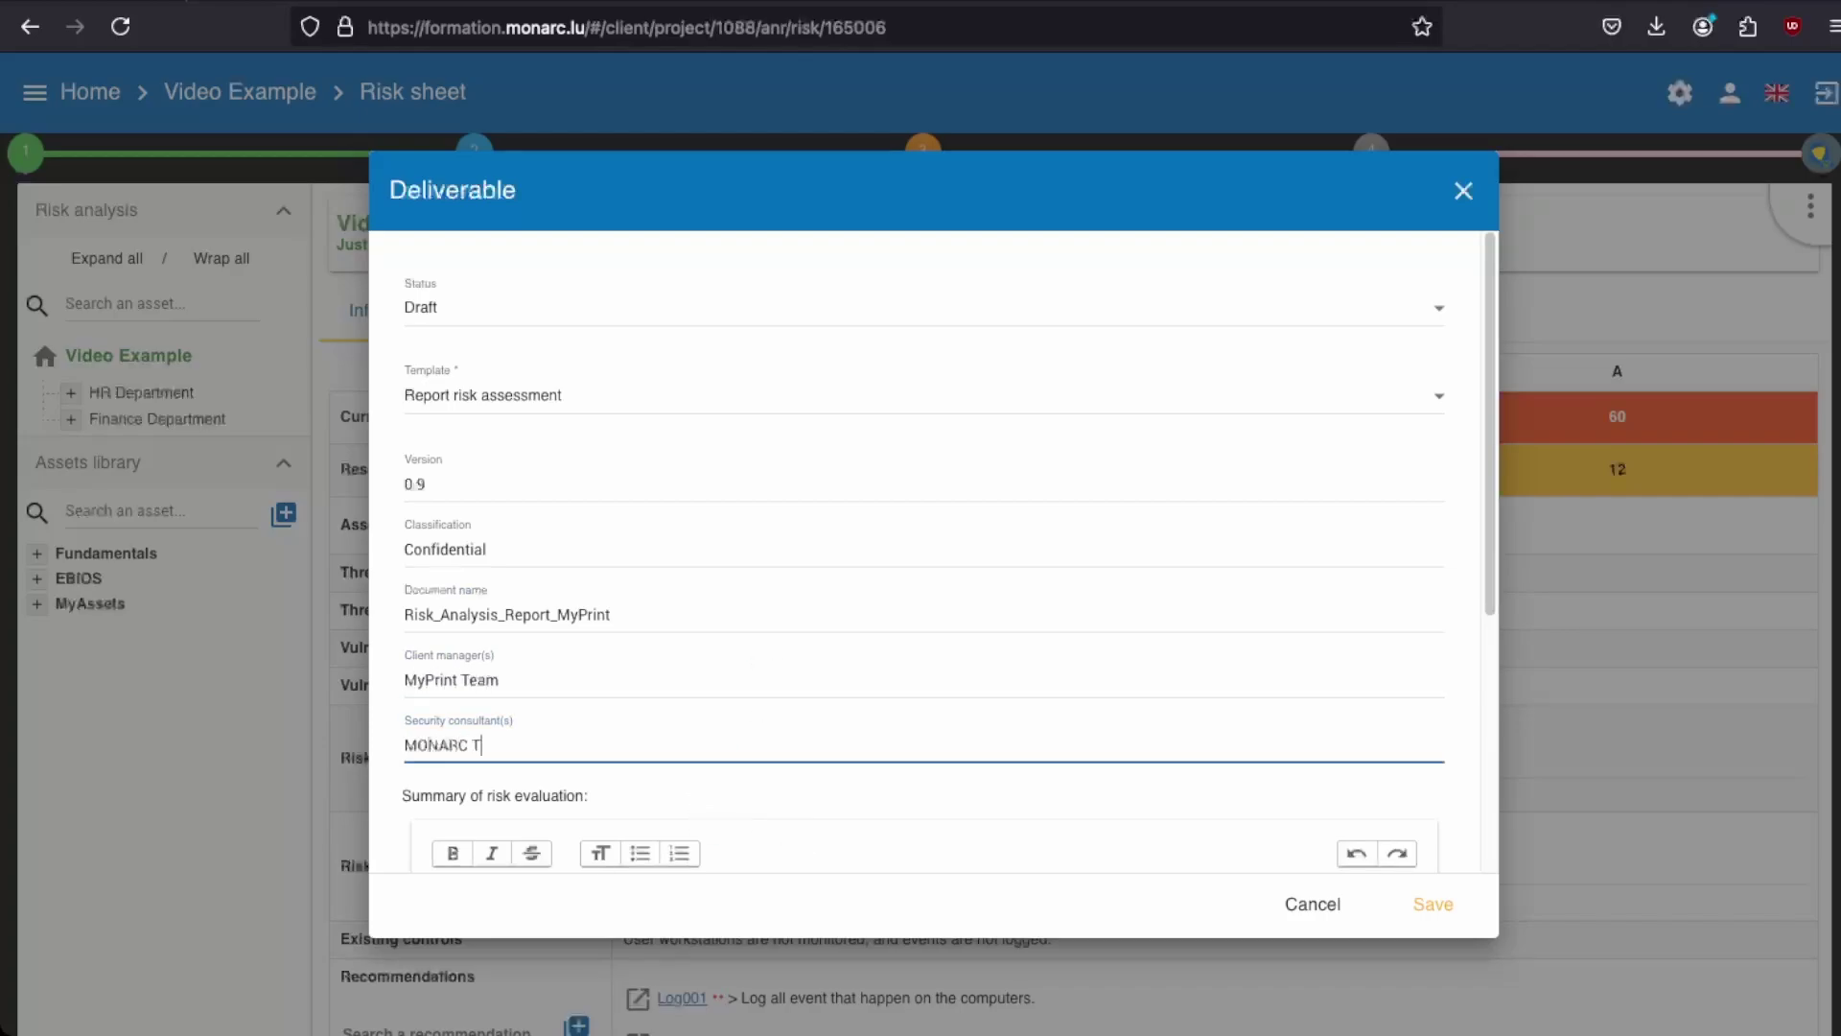
text(eam)
scroll(804, 758, down, 5)
click(773, 710)
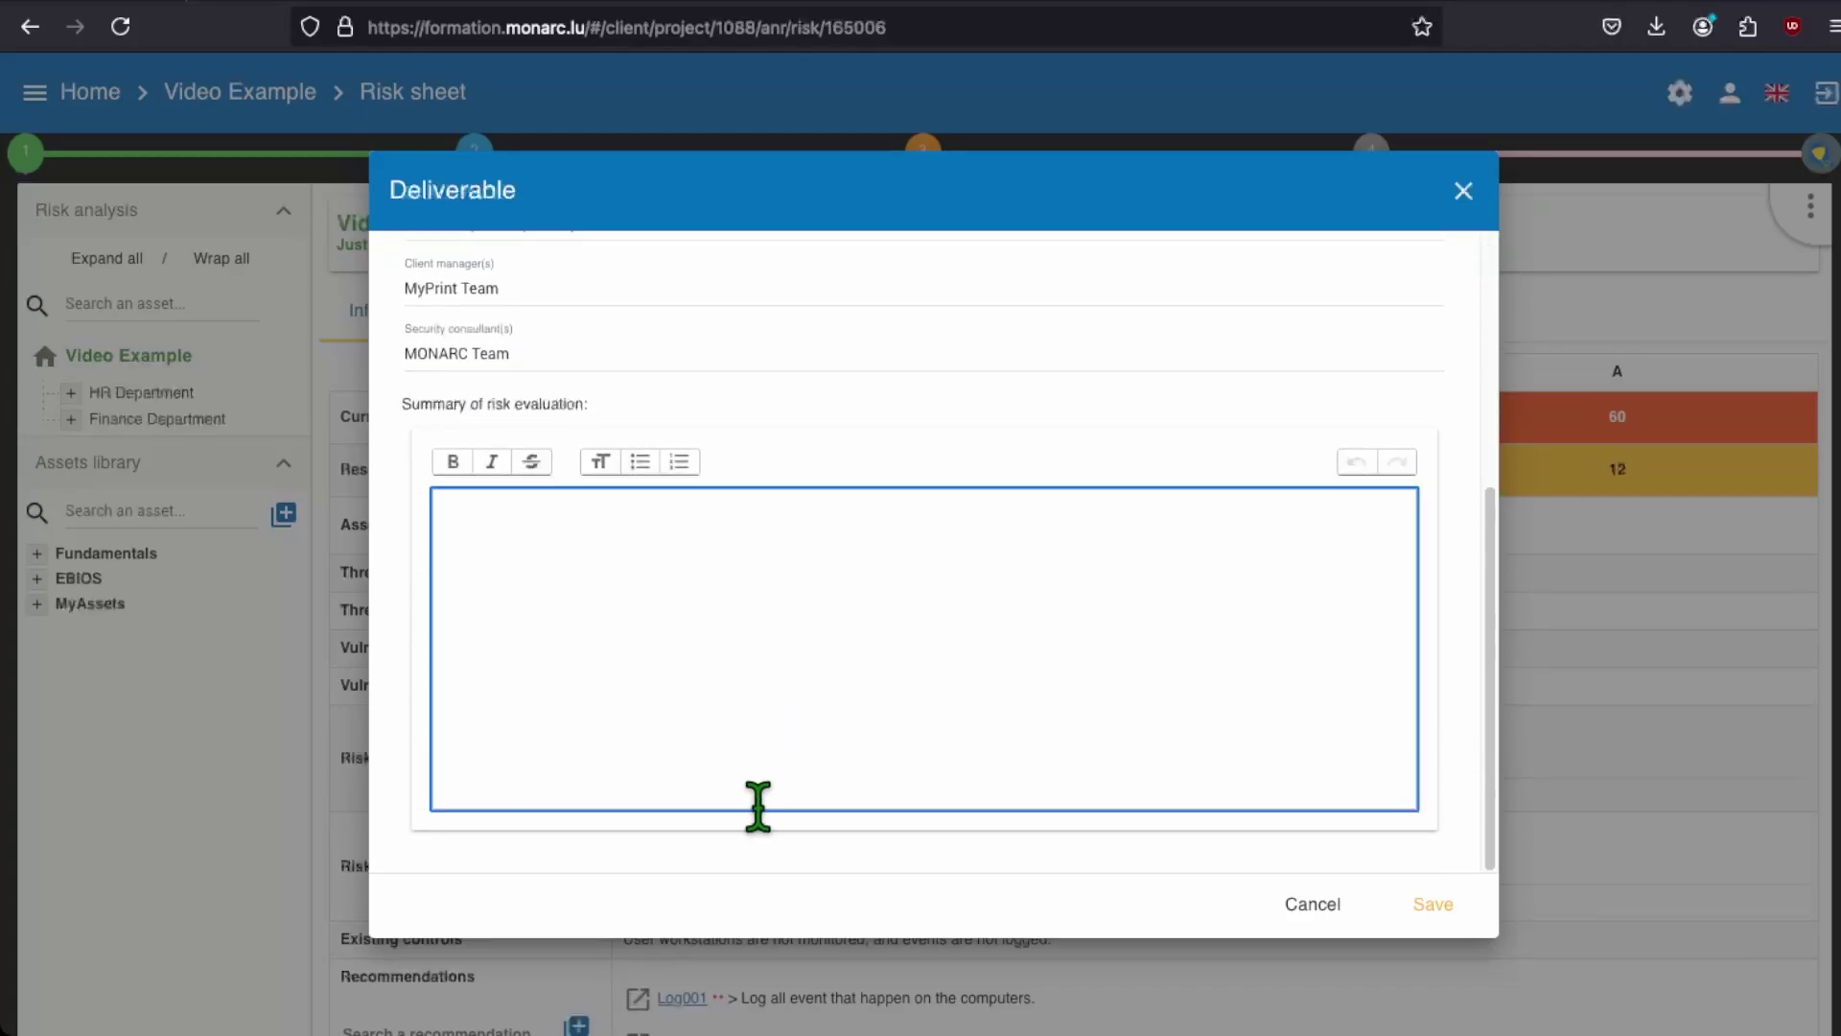
text(The risk)
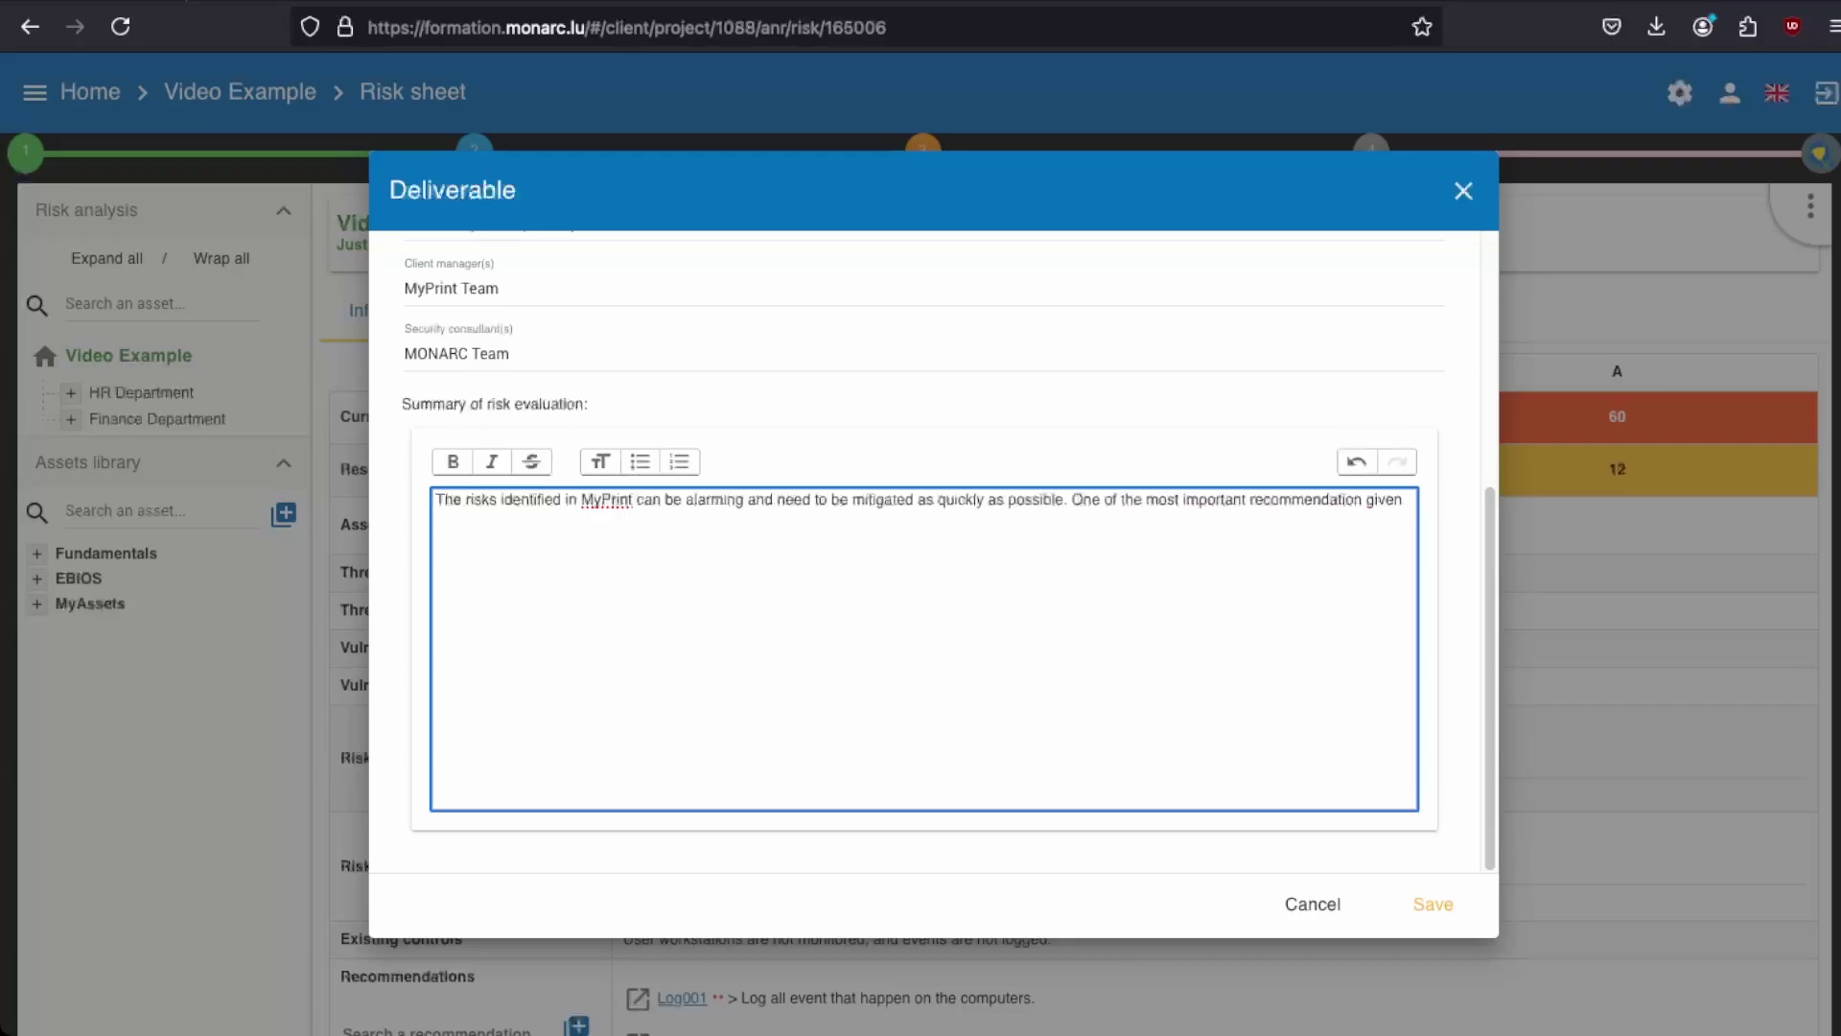
text(is the need for training)
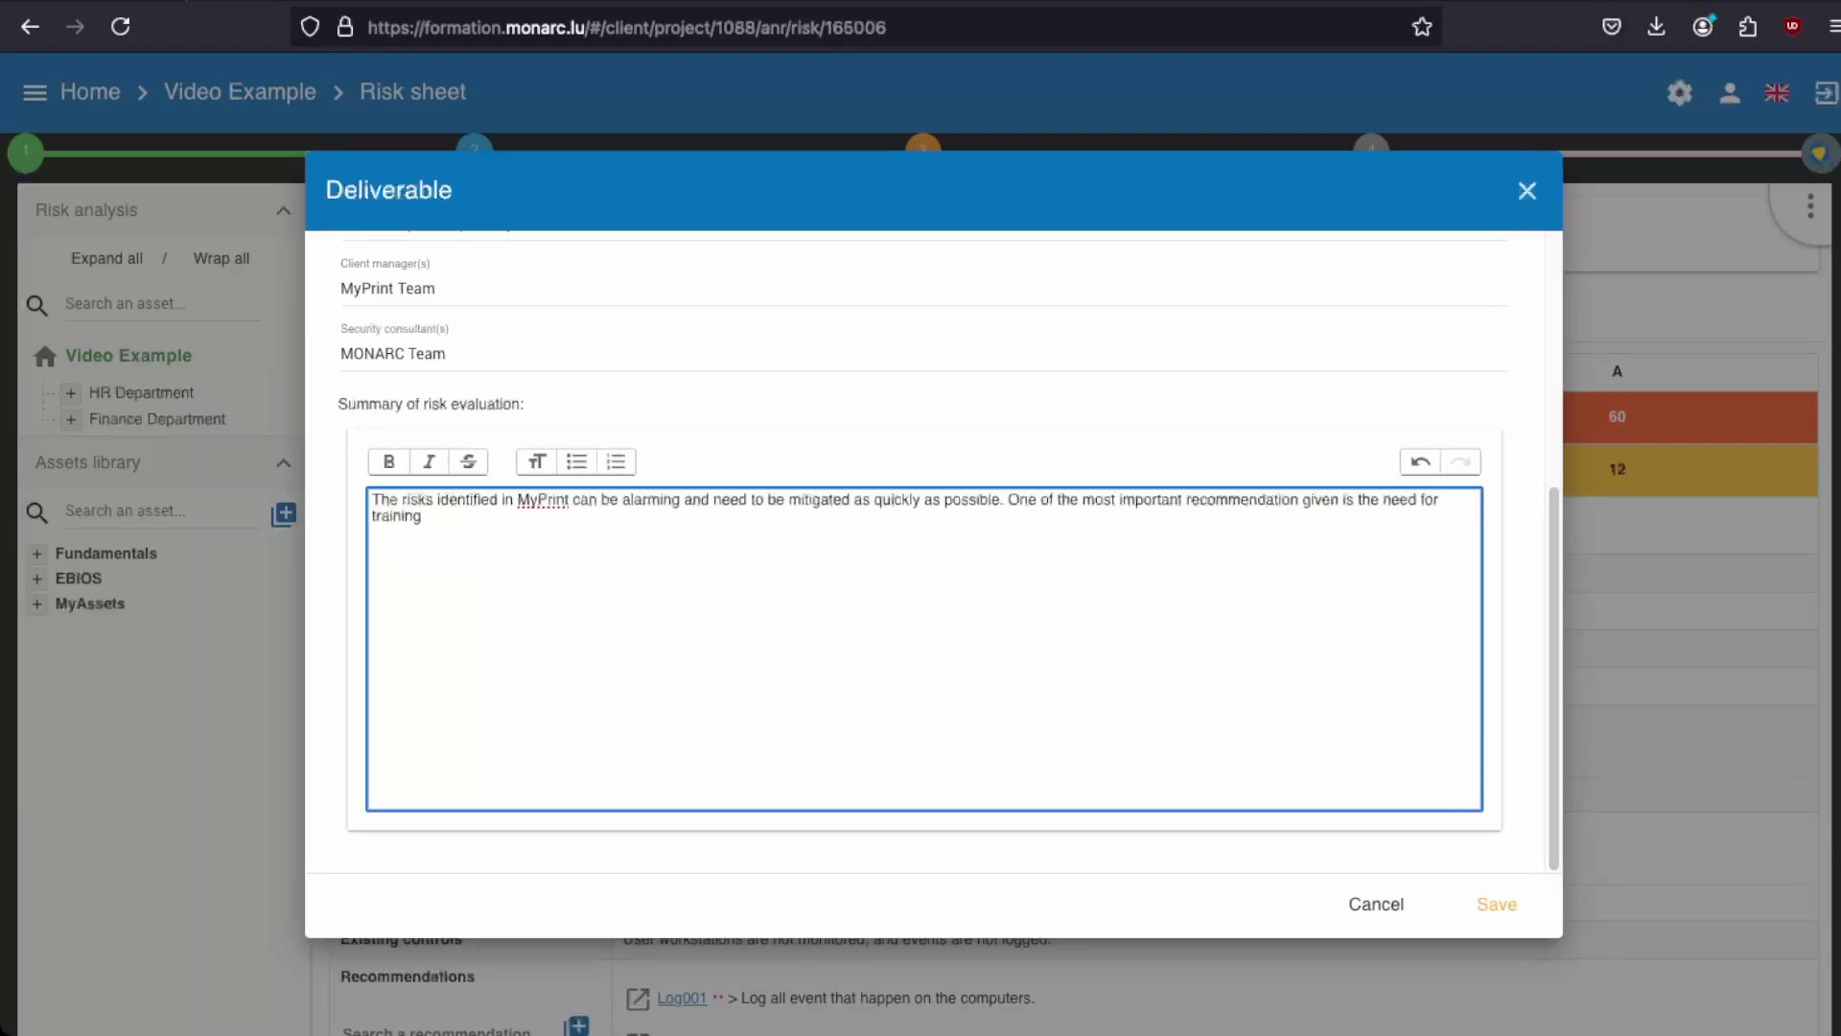
text( for the various employees, )
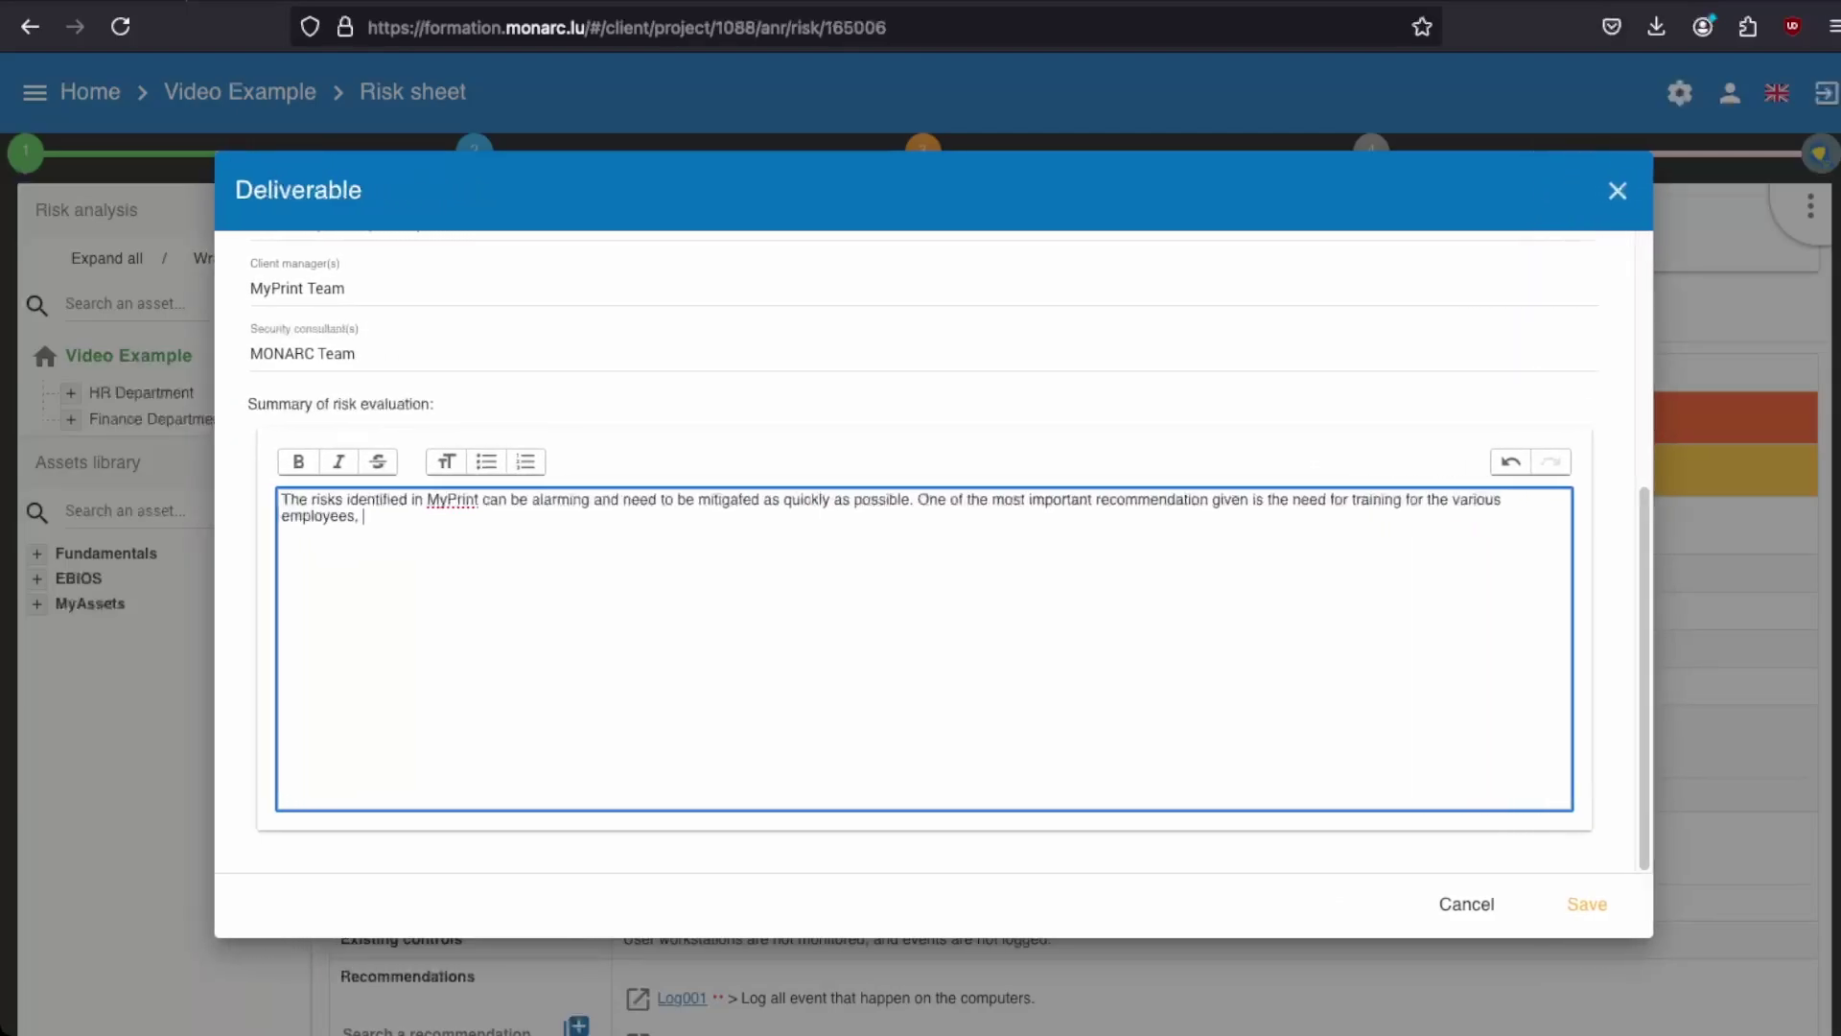
text(especially those handling the administration system.)
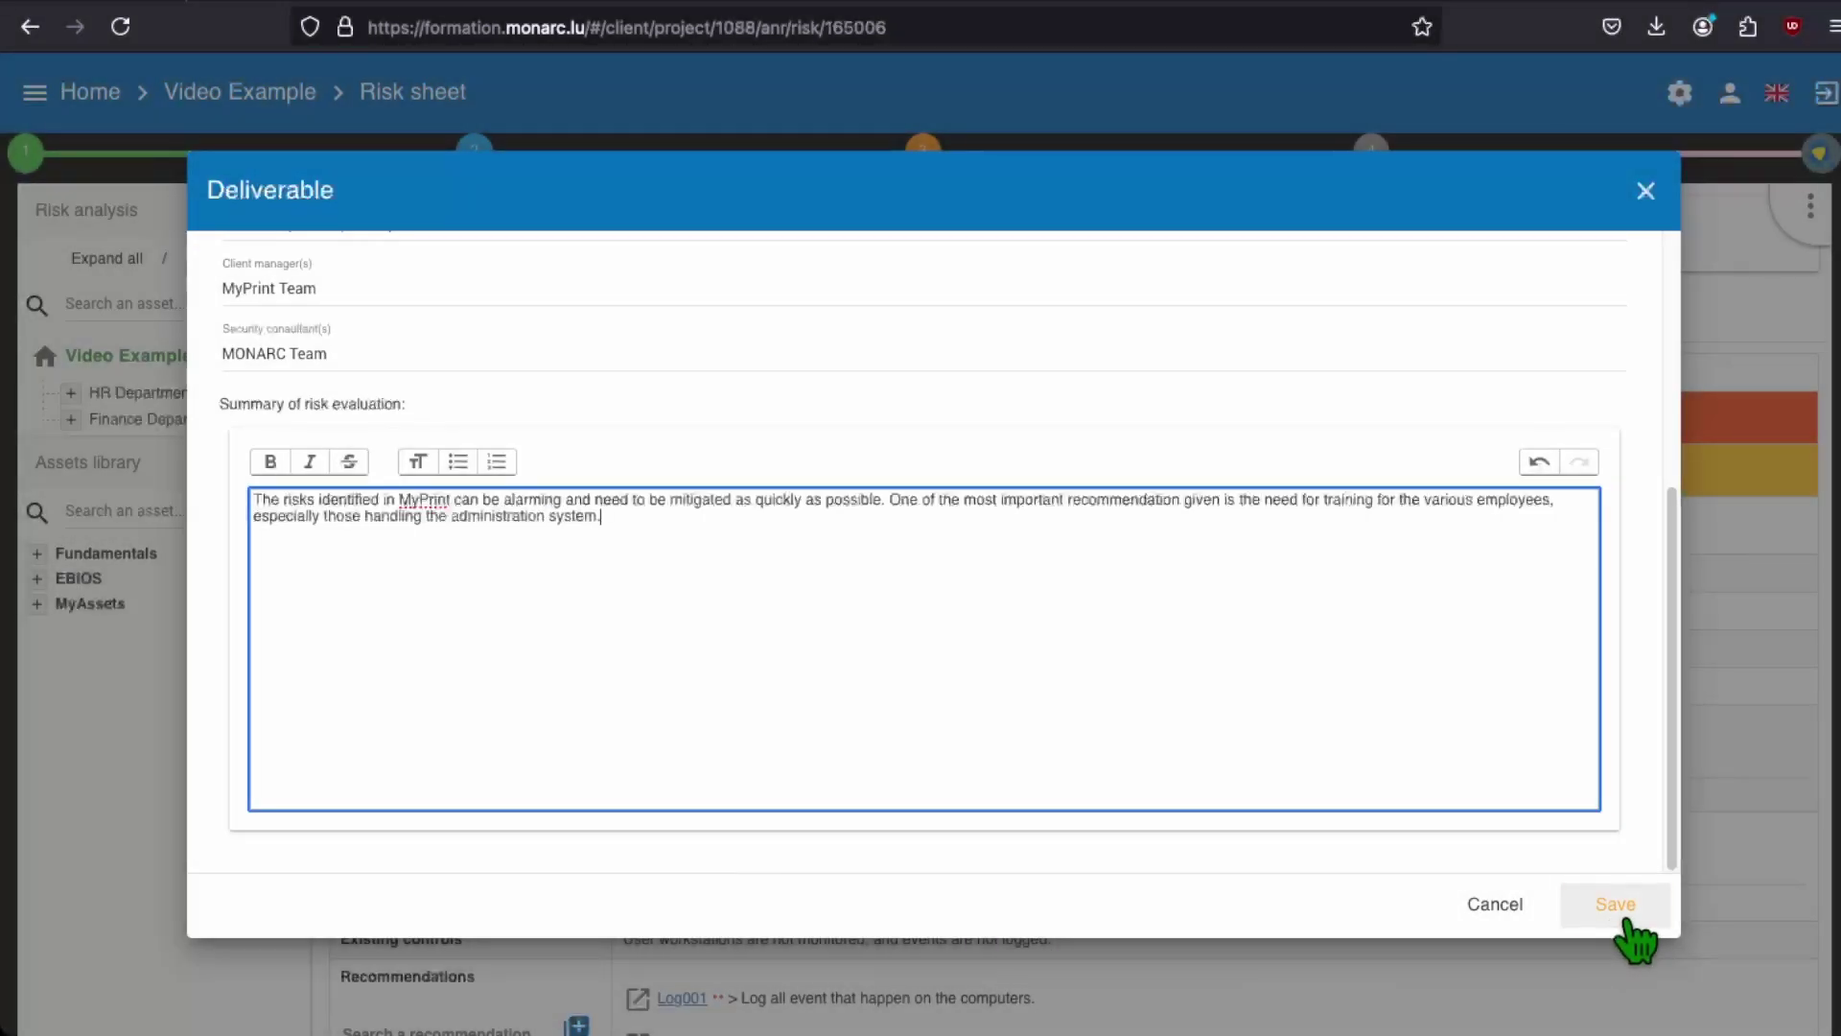
click(1620, 911)
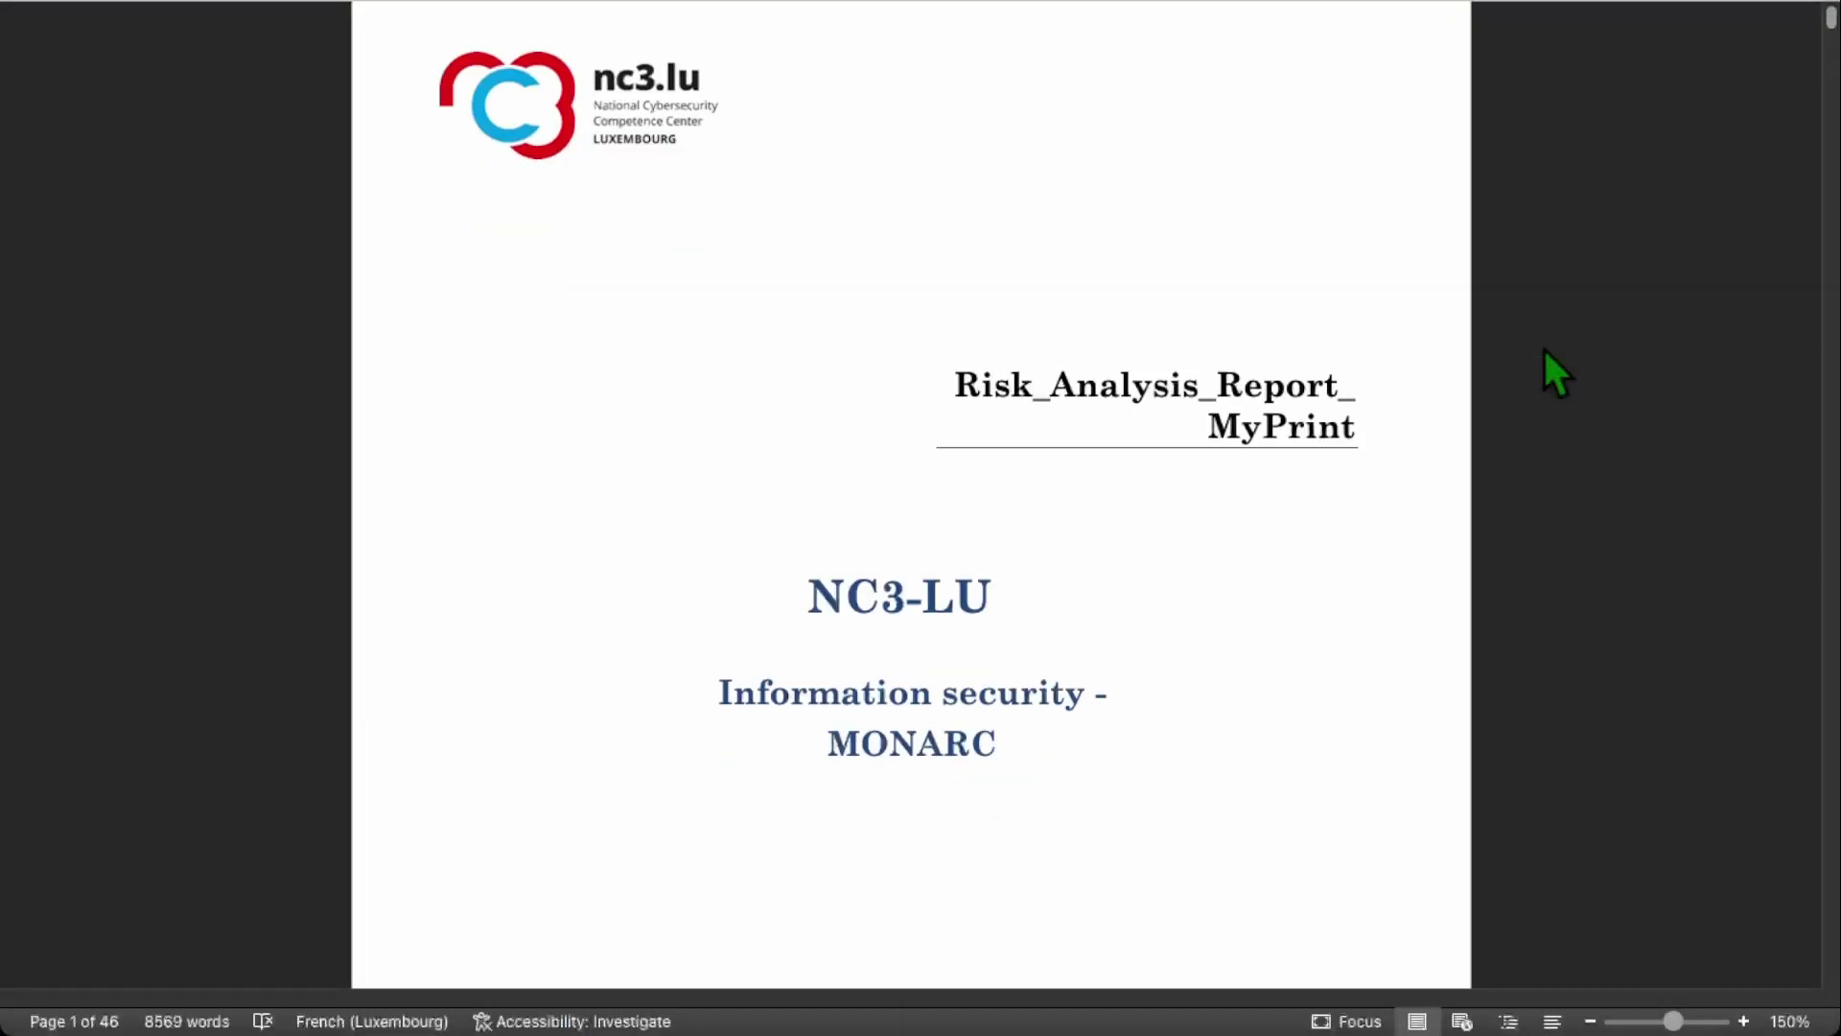
scroll(1553, 369, down, 5)
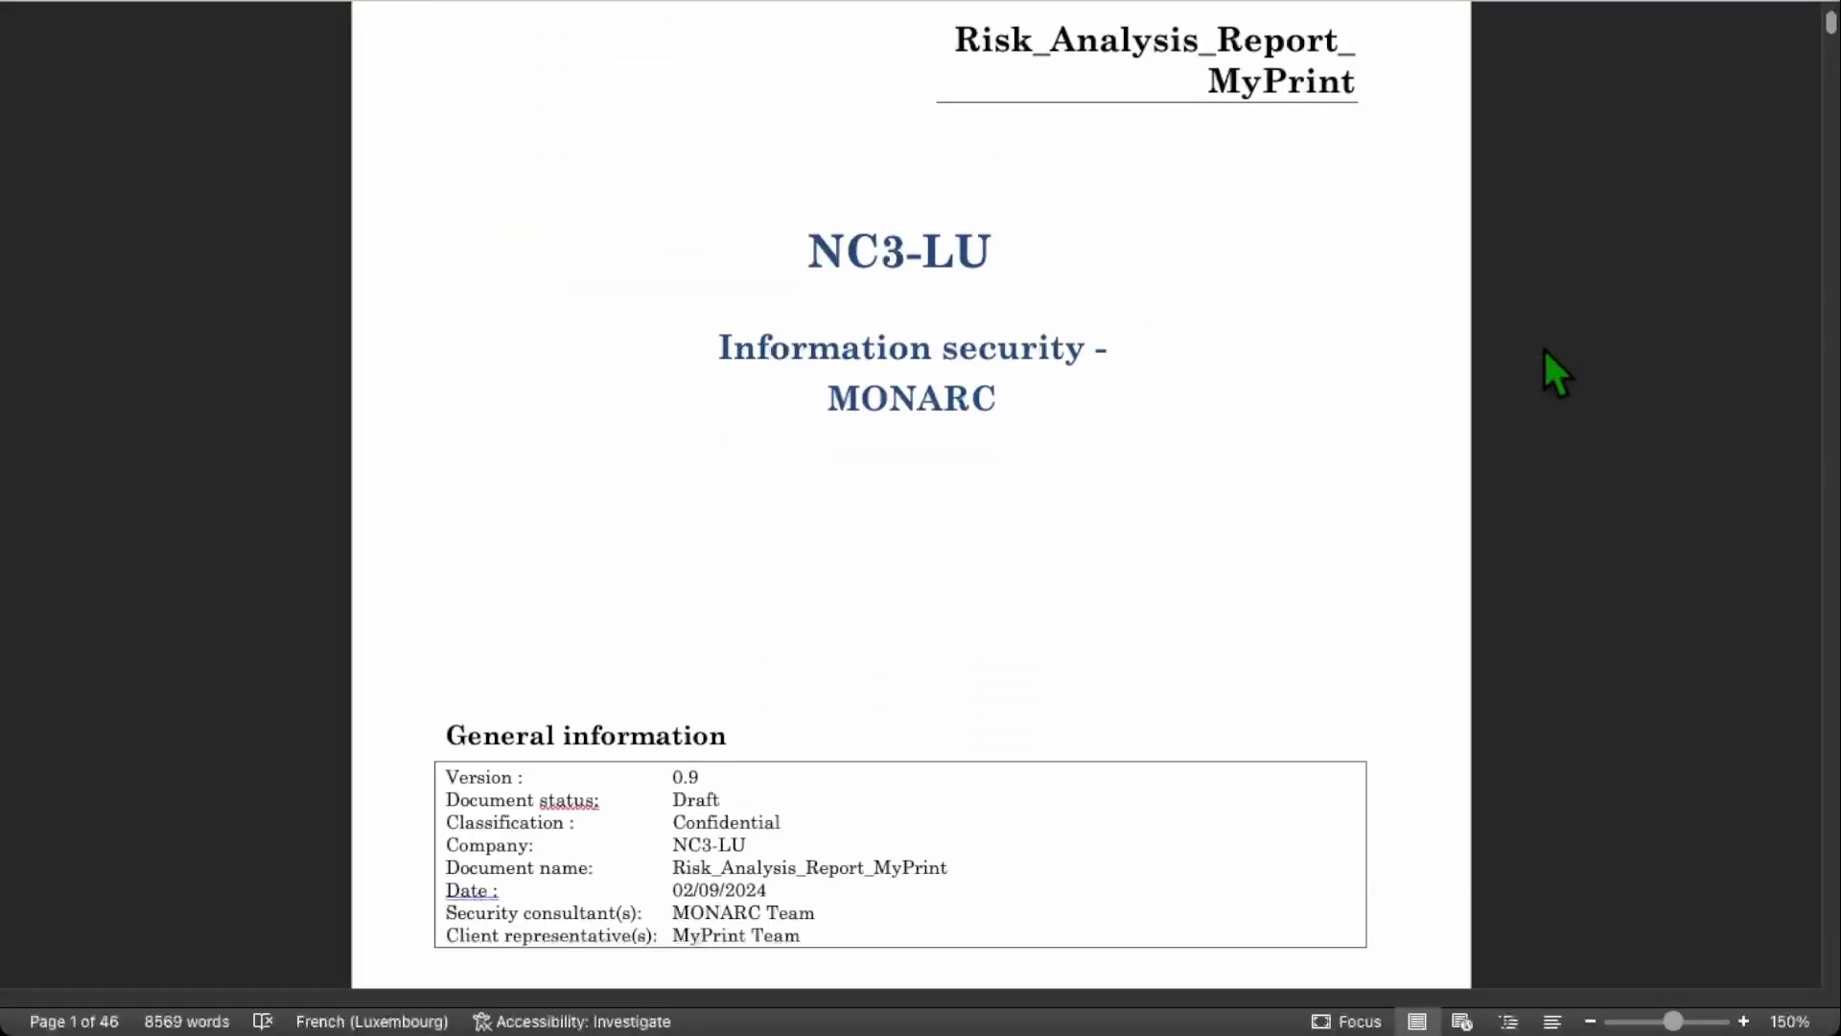
scroll(1545, 352, down, 15)
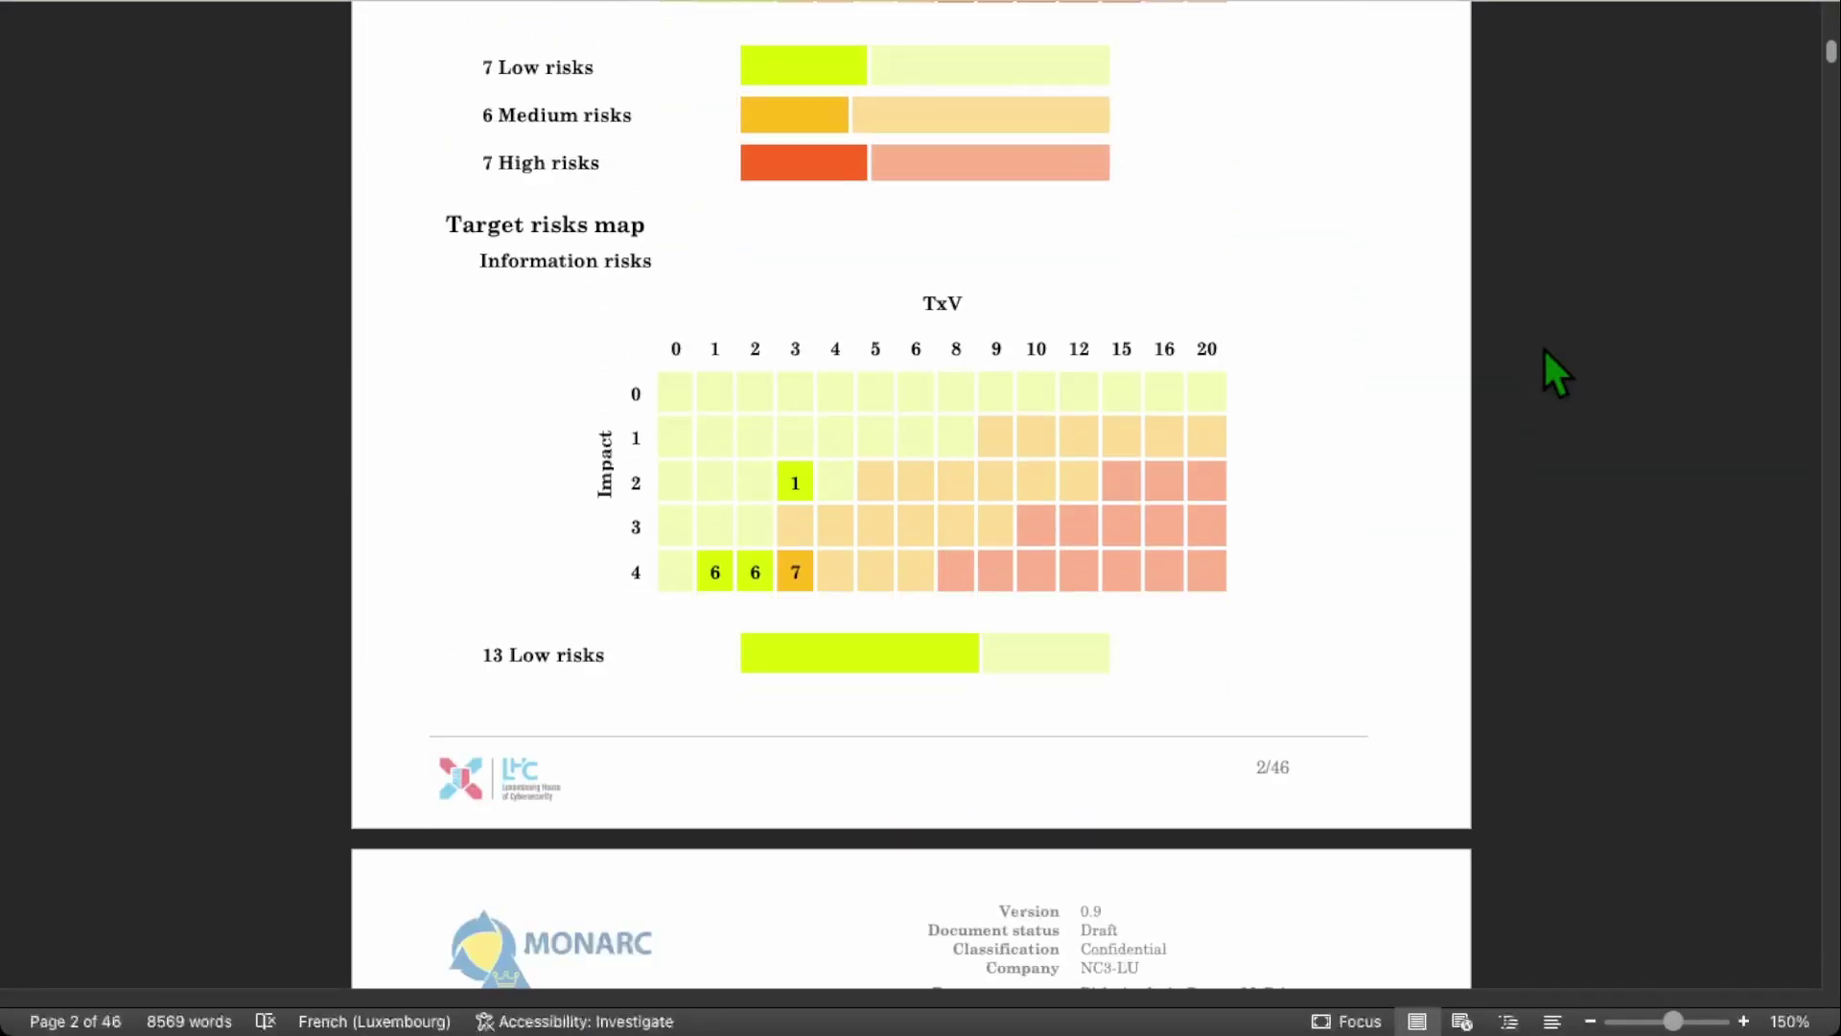
scroll(1544, 348, down, 15)
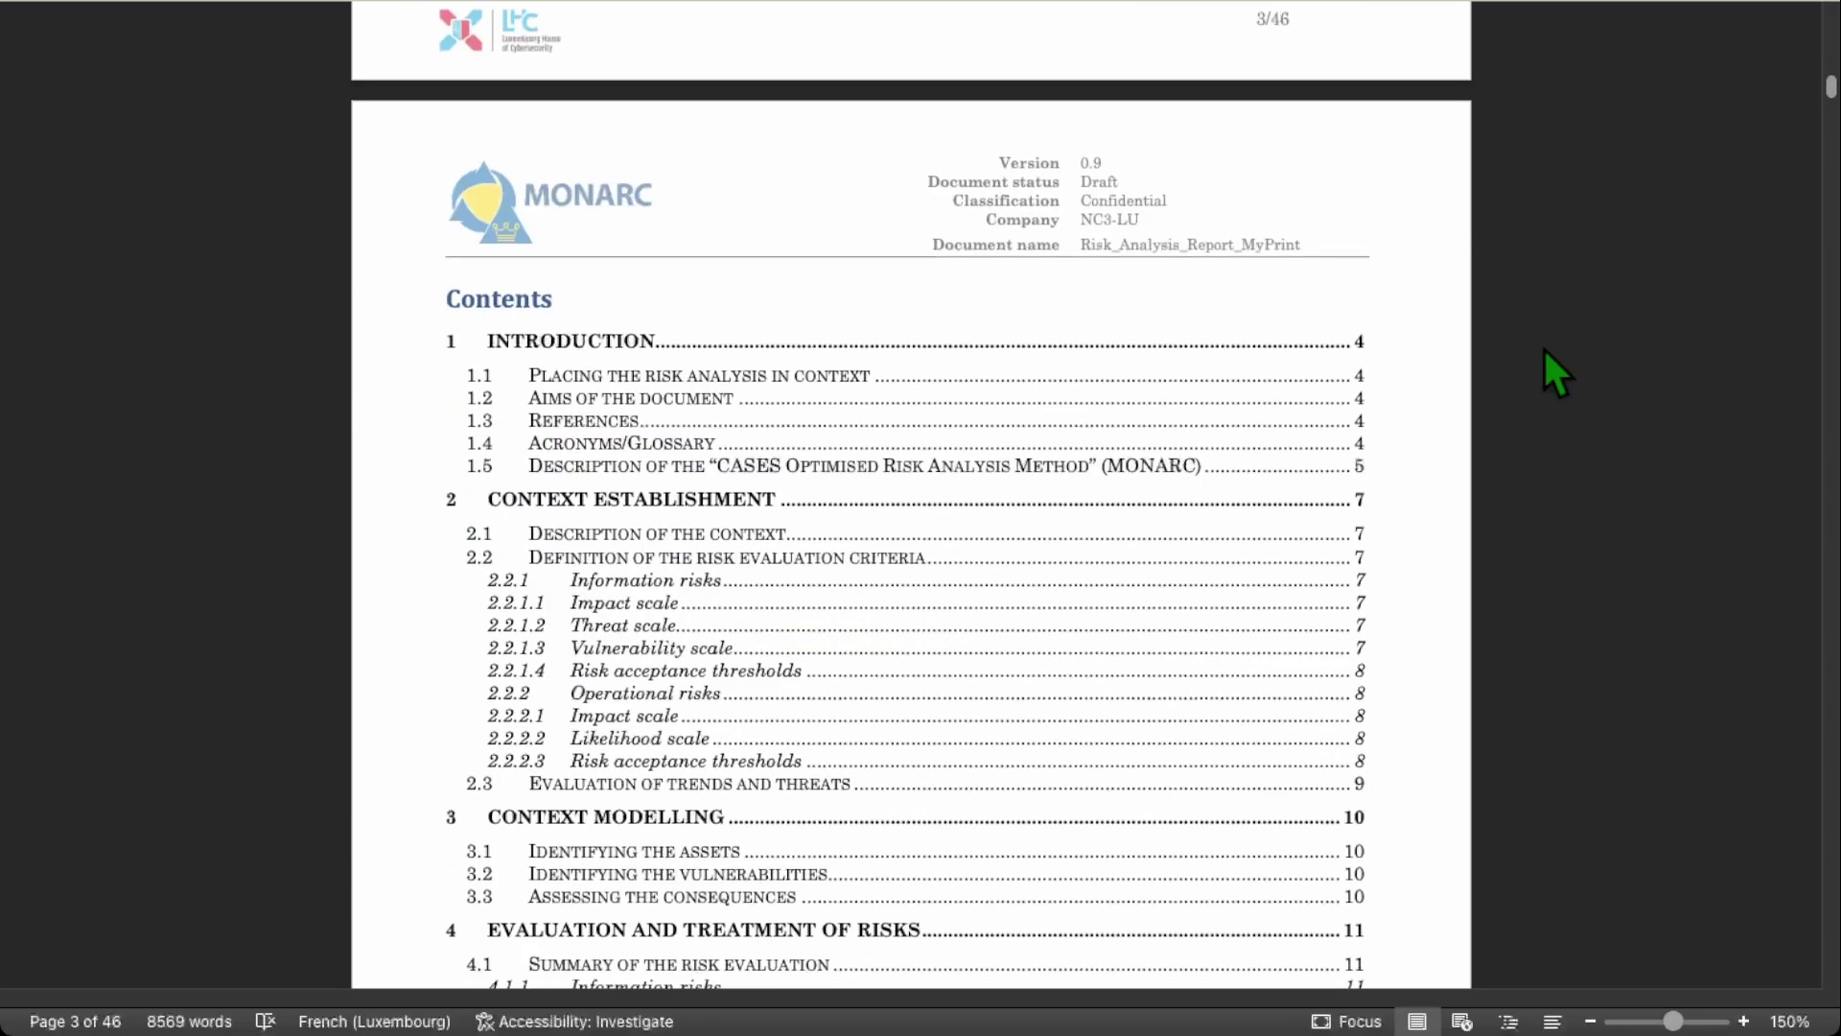
scroll(1544, 369, down, 15)
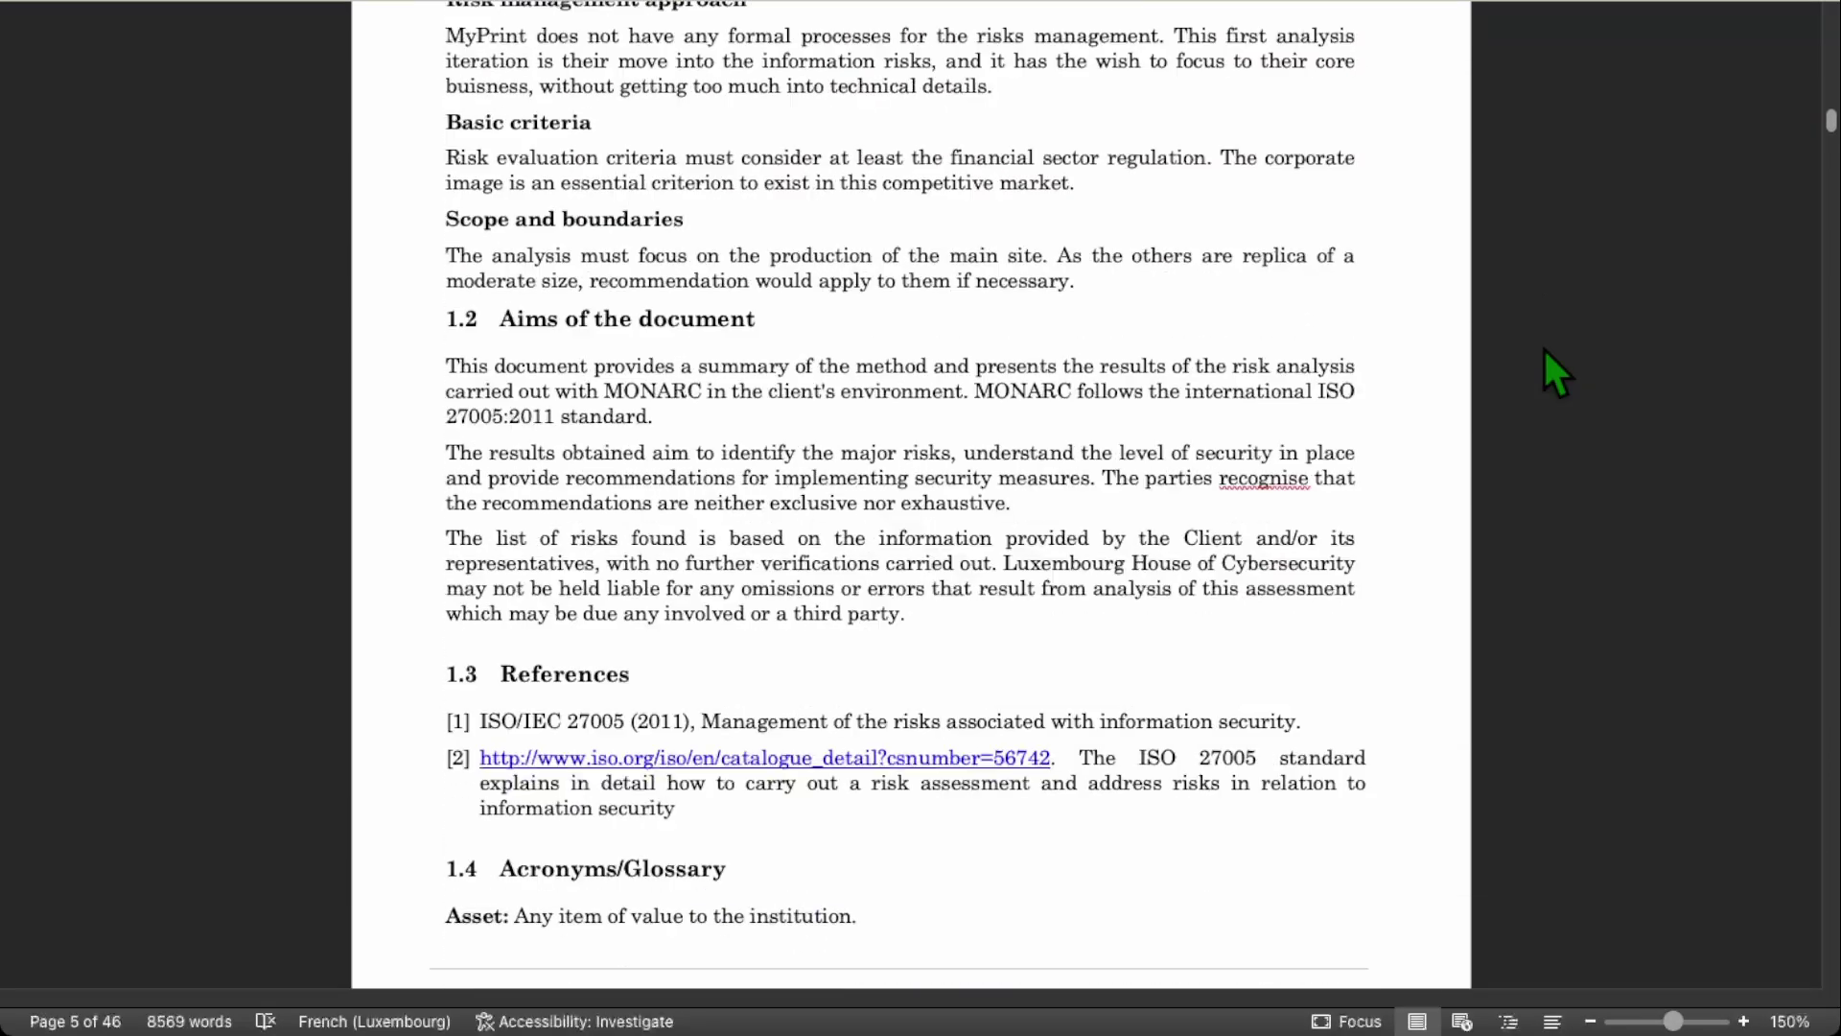
scroll(1544, 369, down, 15)
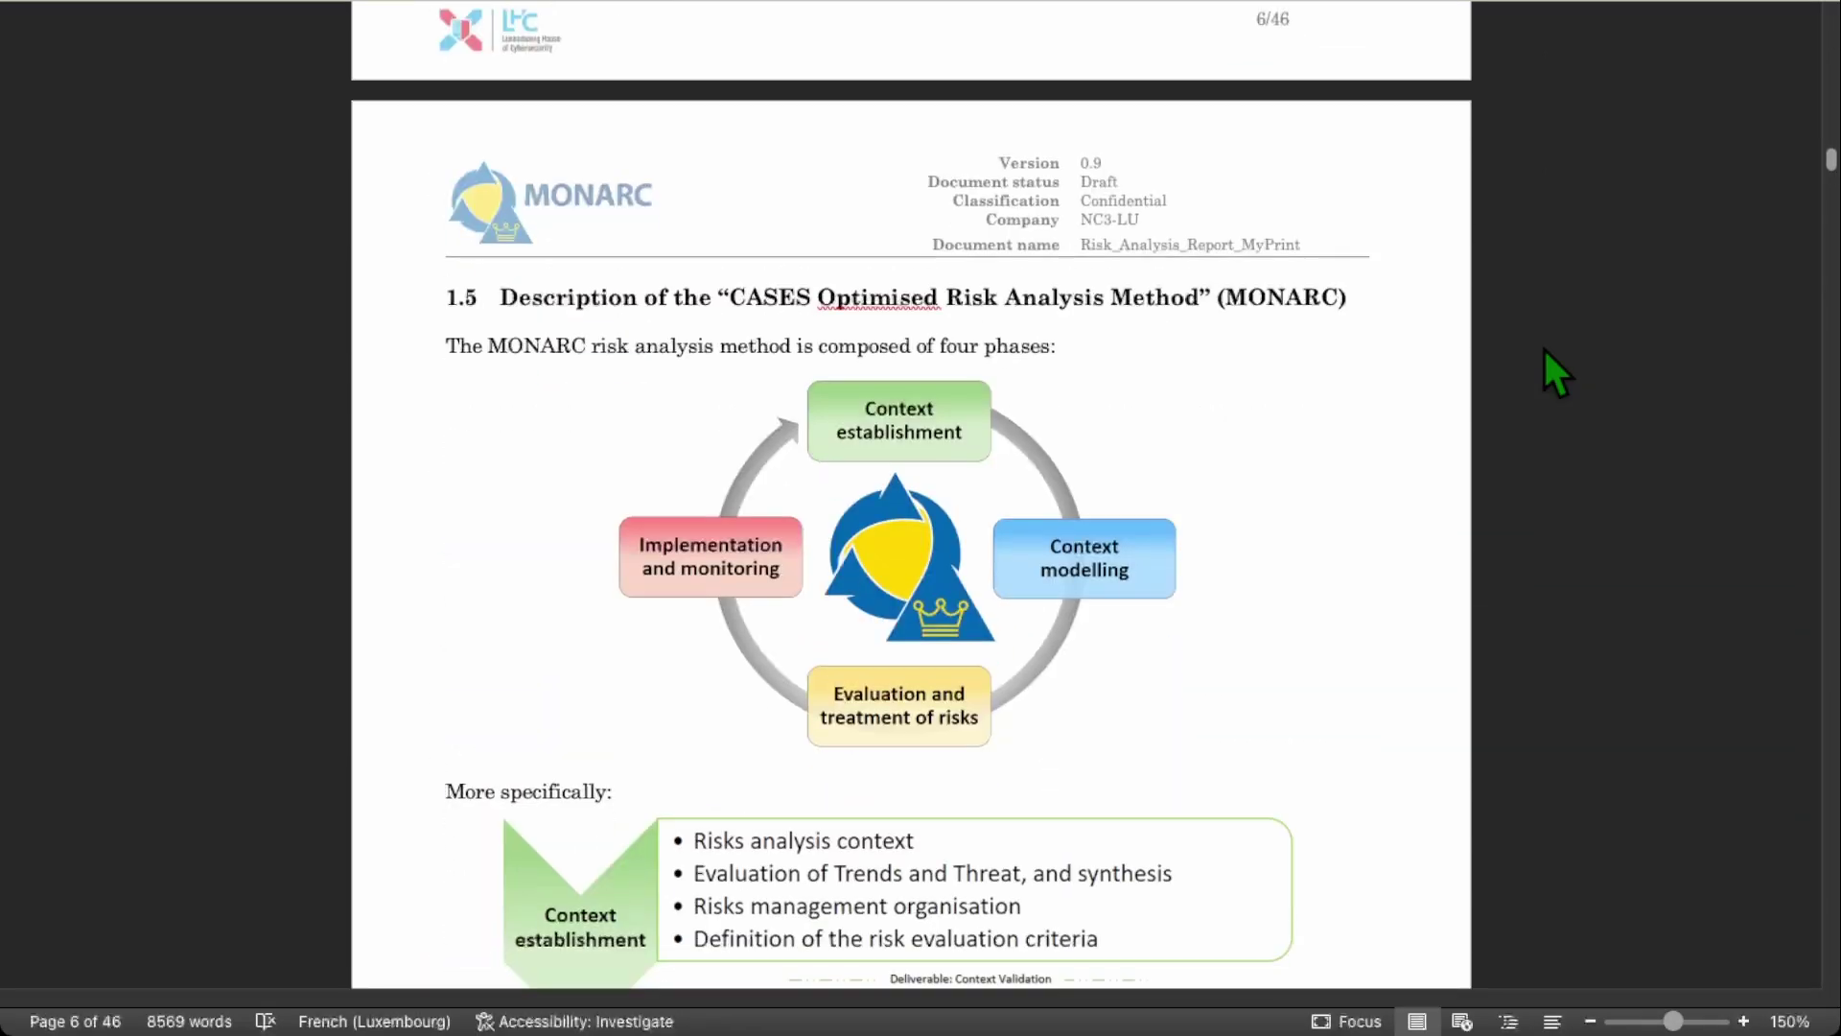
scroll(1544, 369, down, 15)
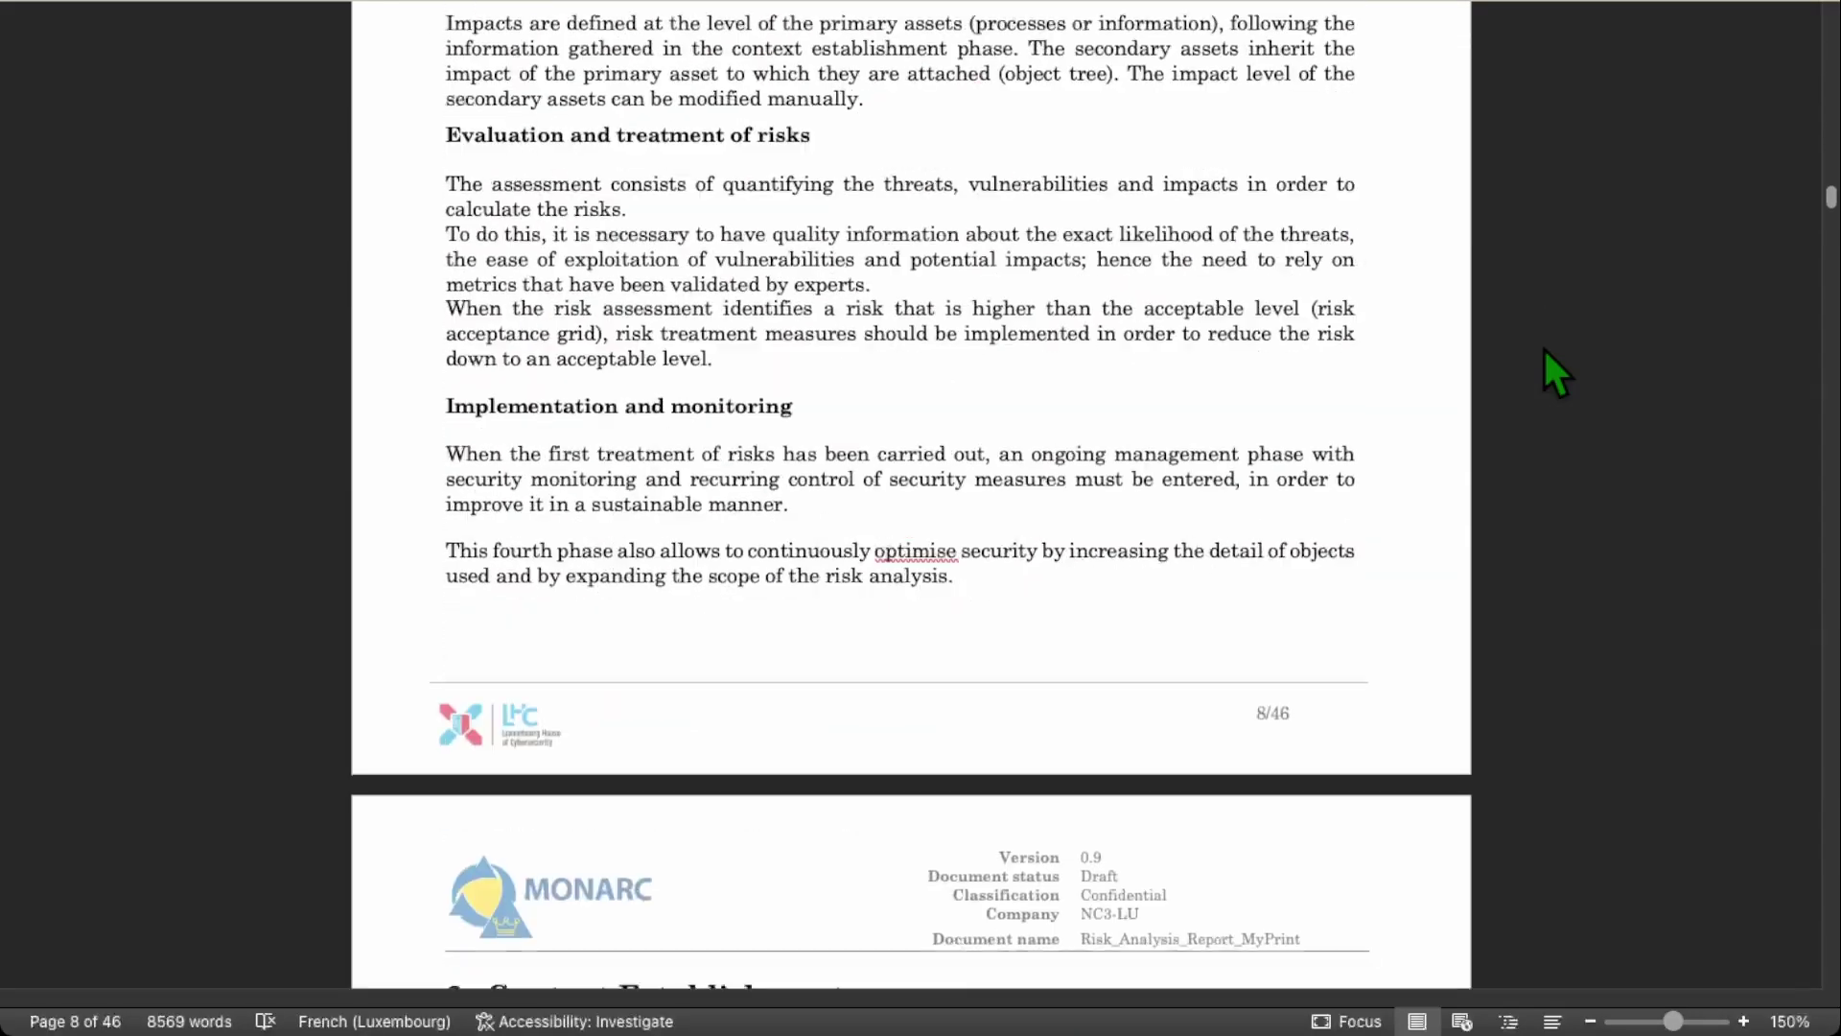